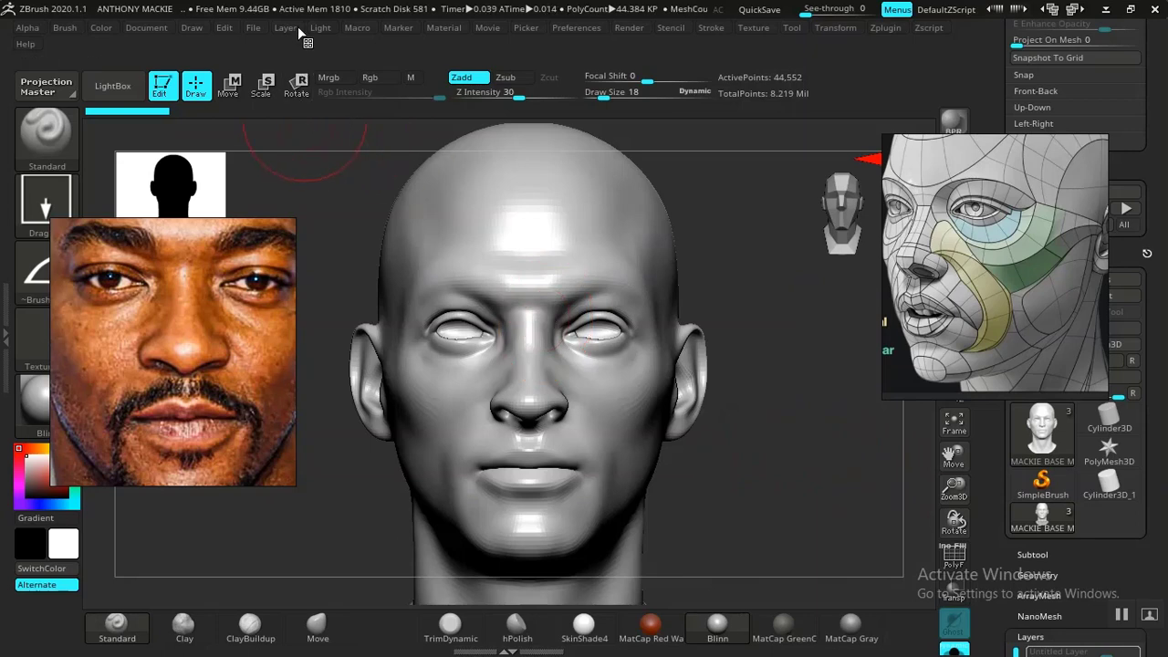
- Turn on the second light and turn off the first so the head is lit from a different direction
left_click(321, 29)
left_click(454, 83)
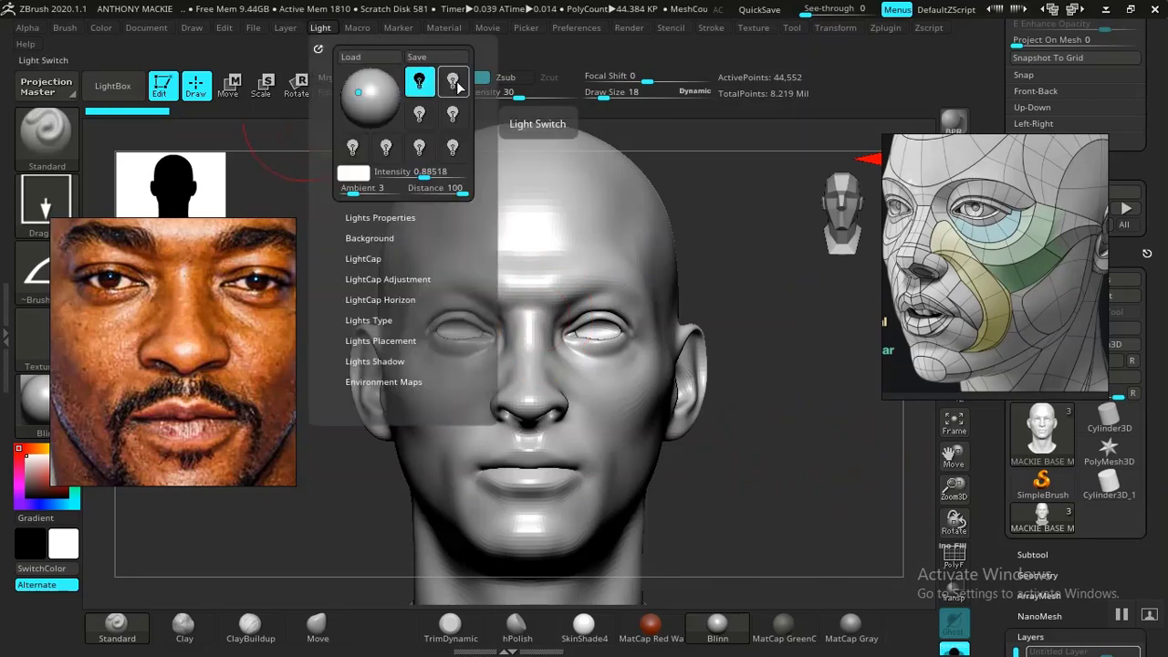
left_click(459, 85)
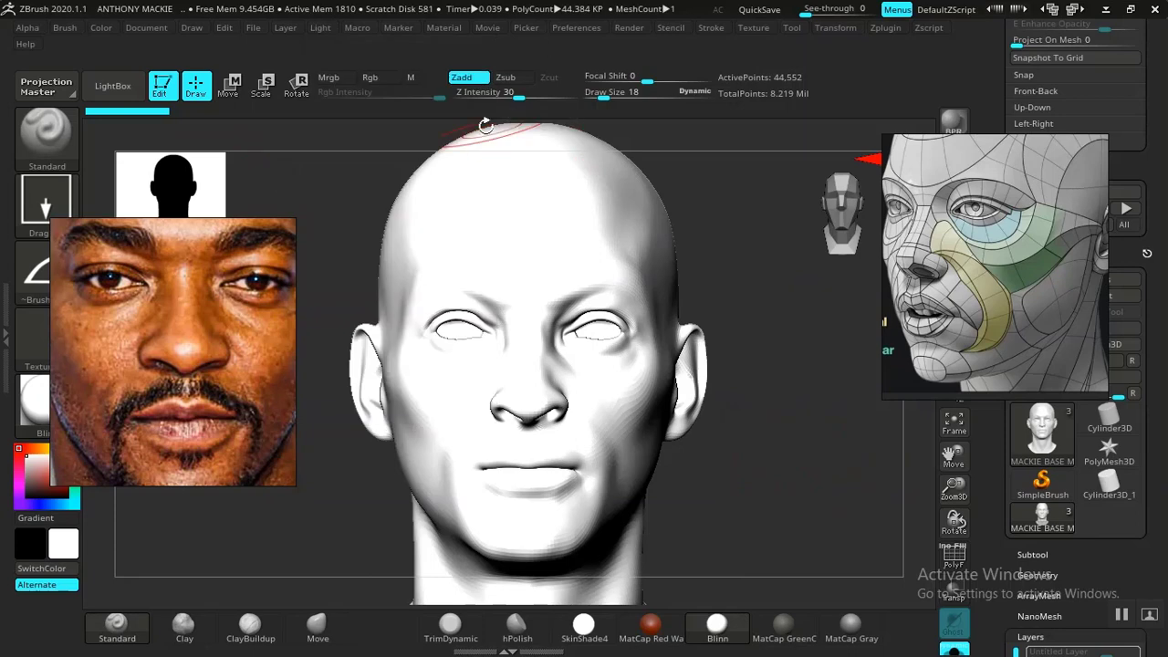
left_click(323, 29)
mouse_move(324, 33)
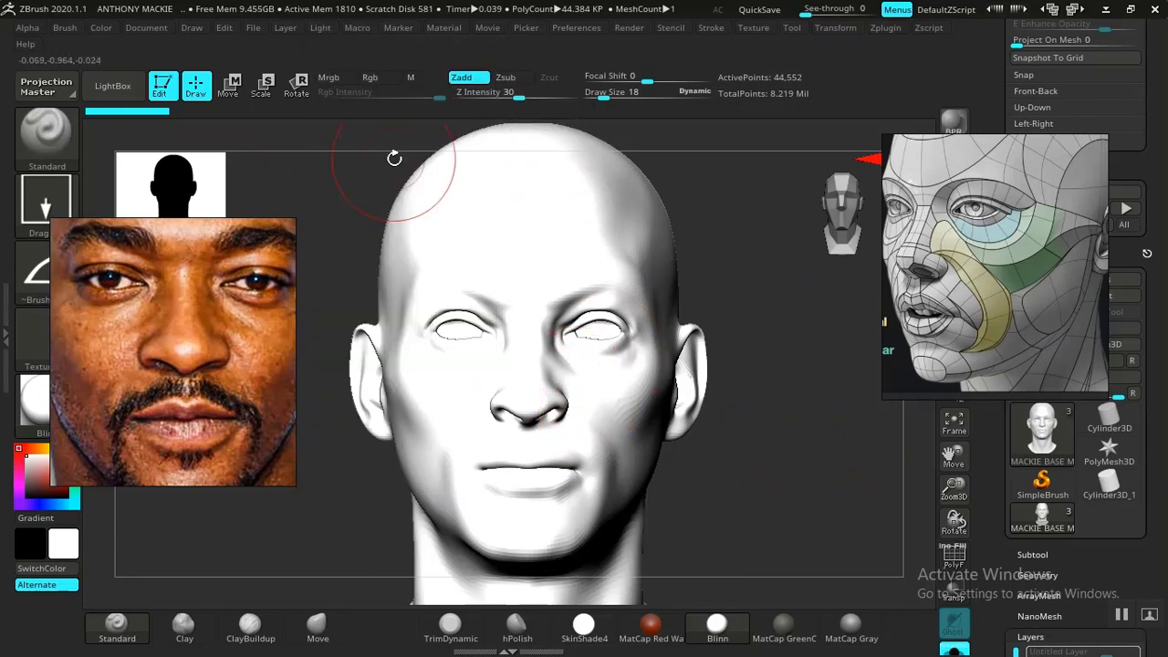
left_click(322, 30)
left_click(427, 95)
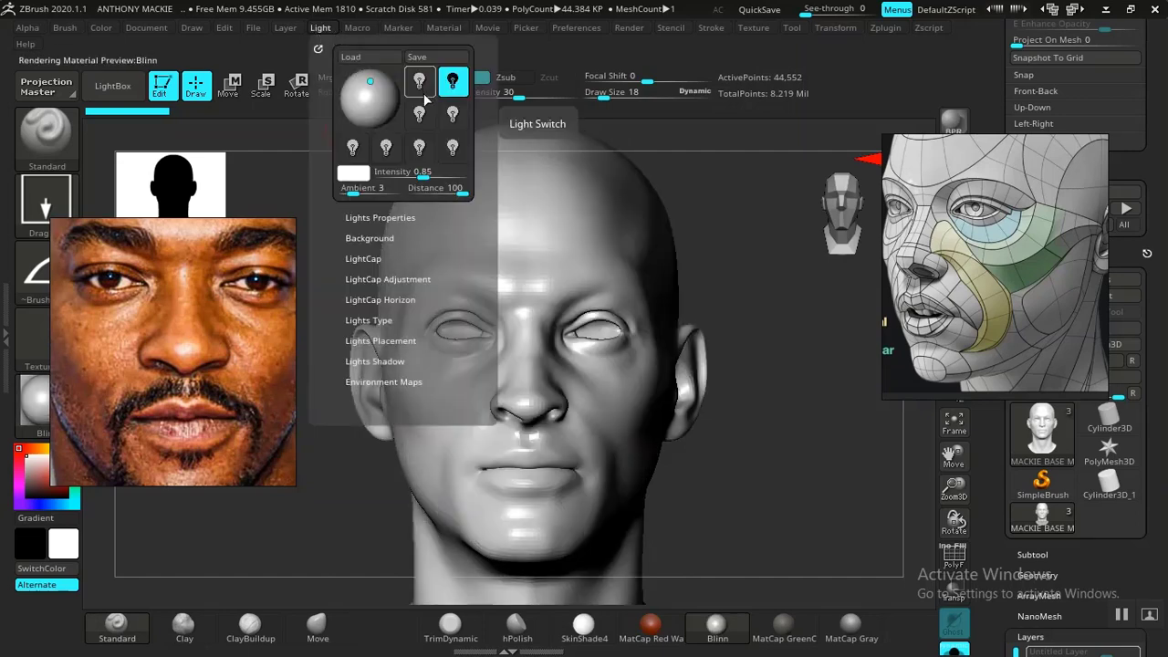
- Replace the Move brush with Move Topological and the TrimDynamic brush with DamStandard in the quick brush shelf
left_click(327, 637)
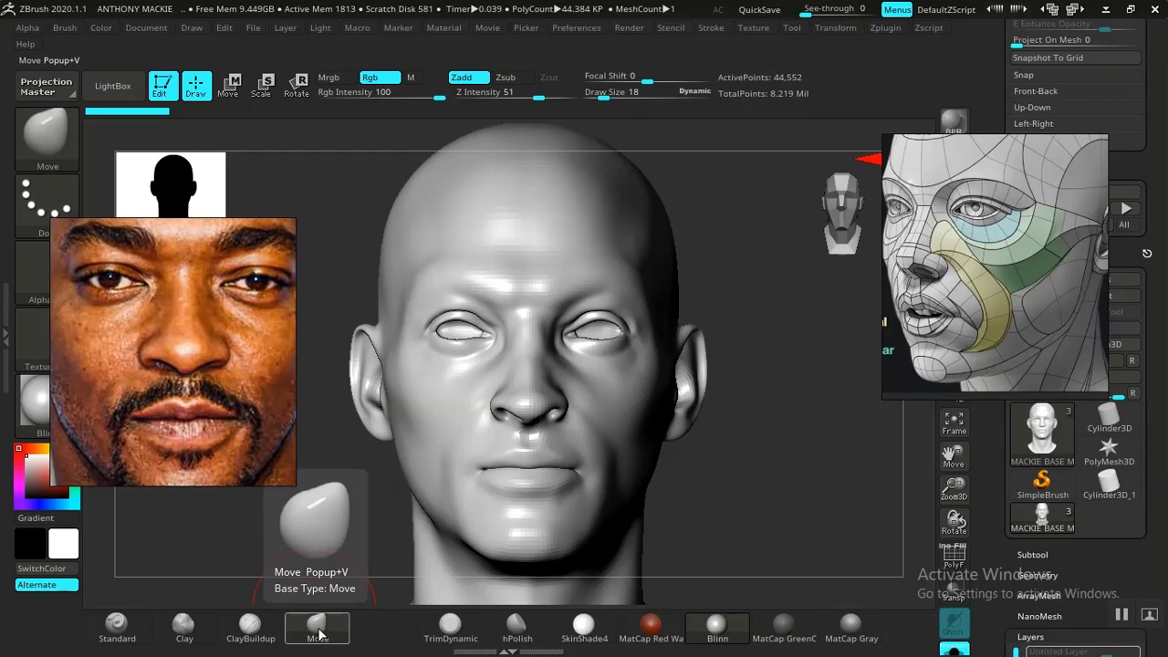
key("b")
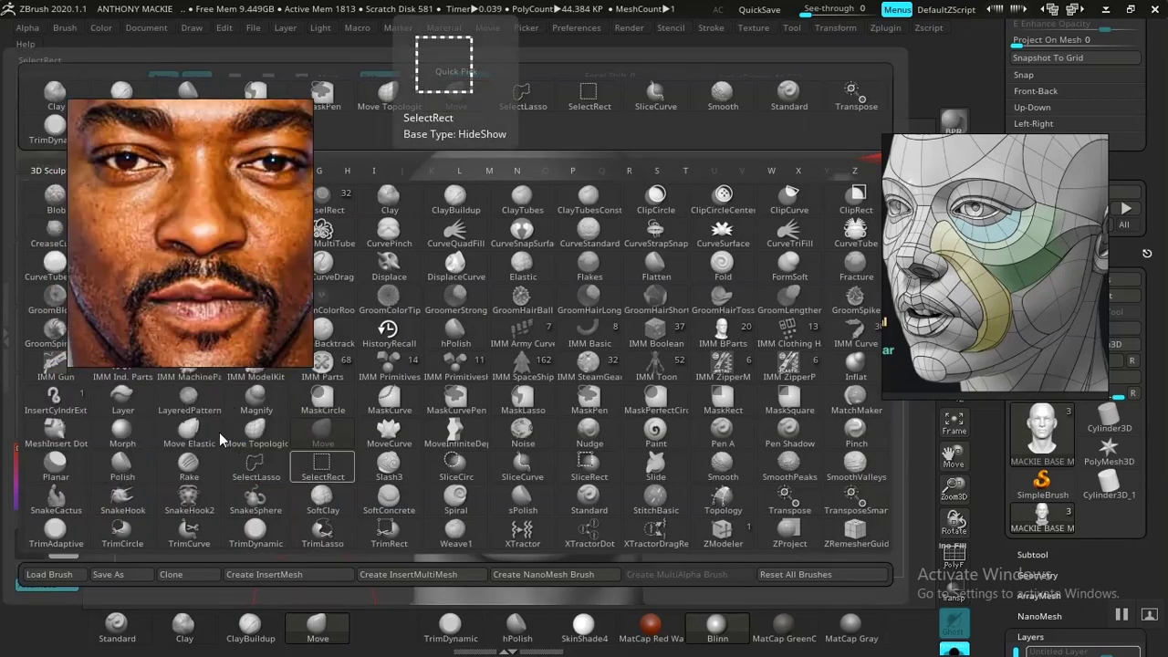
left_click(245, 434)
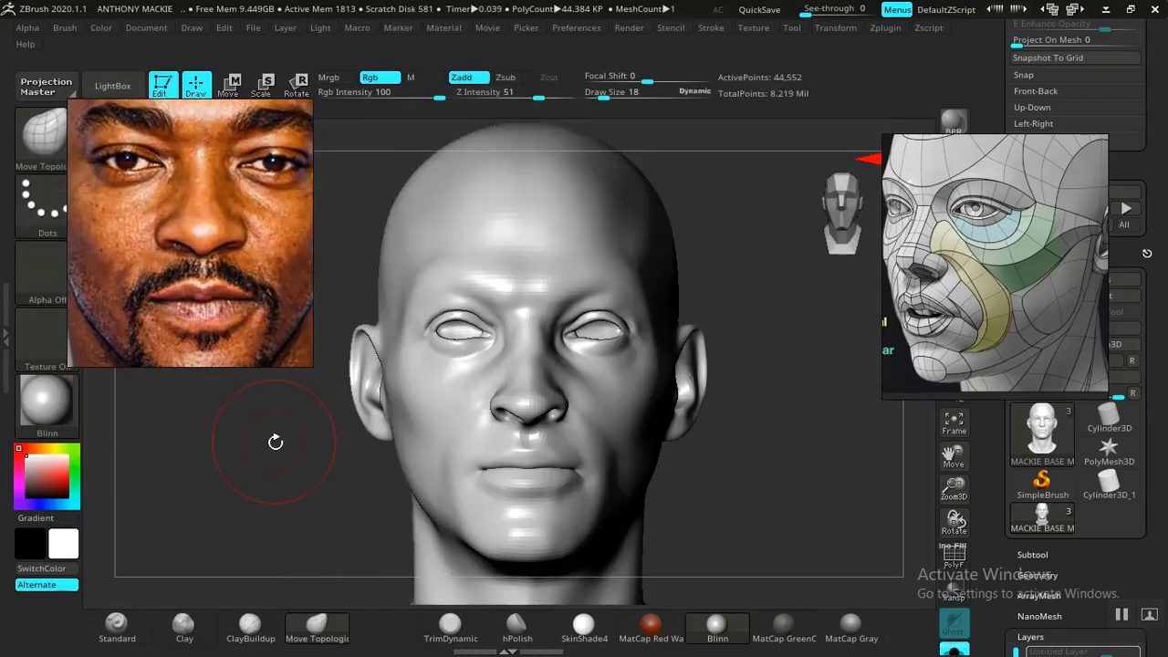
left_click(453, 627)
key("b")
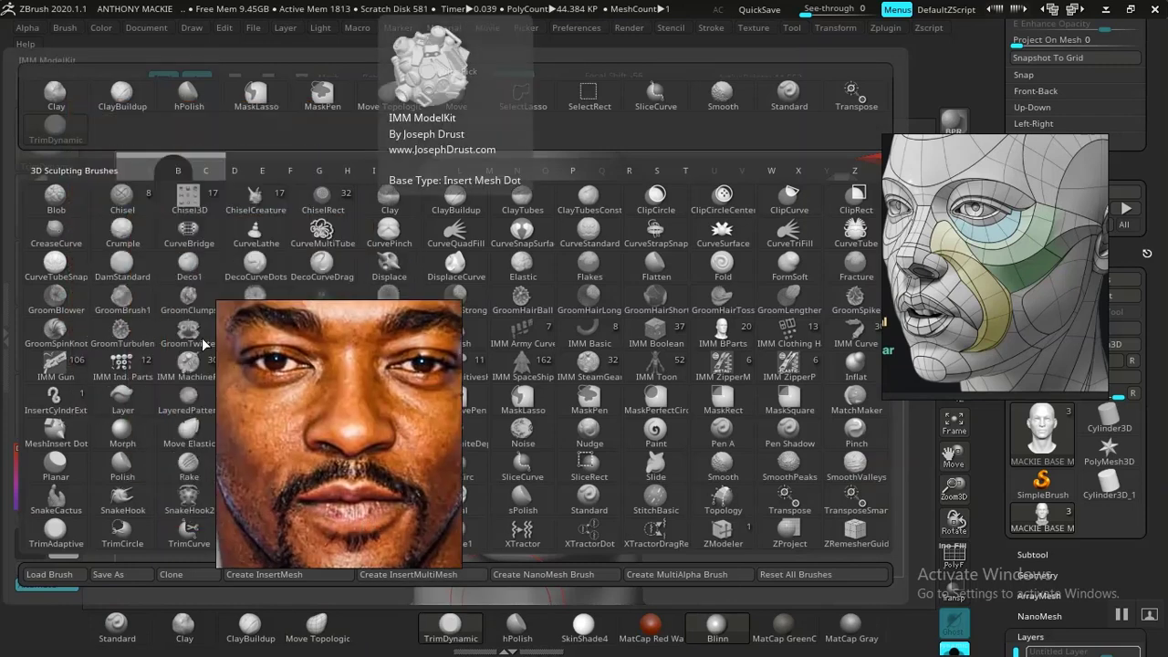
left_click(134, 276)
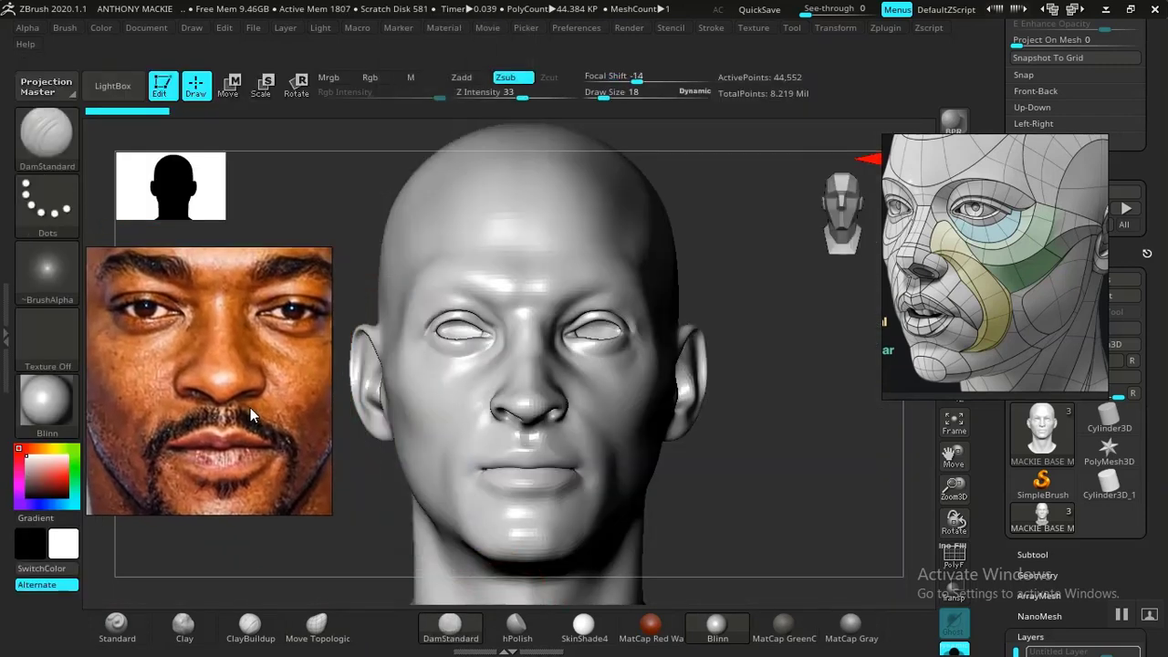
- Reposition the facial topology reference to uncover the camera controls and restore the head to the FRONT CAM view
left_click_drag(906, 417, 884, 435, "alt")
left_click_drag(1004, 516, 992, 579)
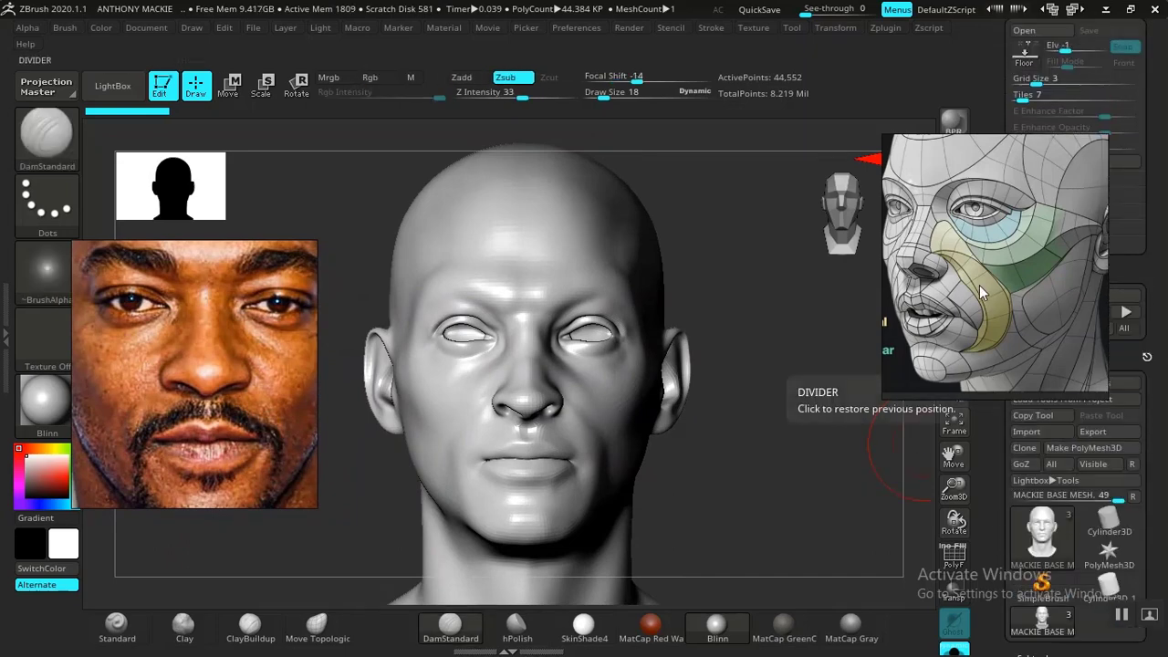
left_click_drag(980, 285, 847, 214)
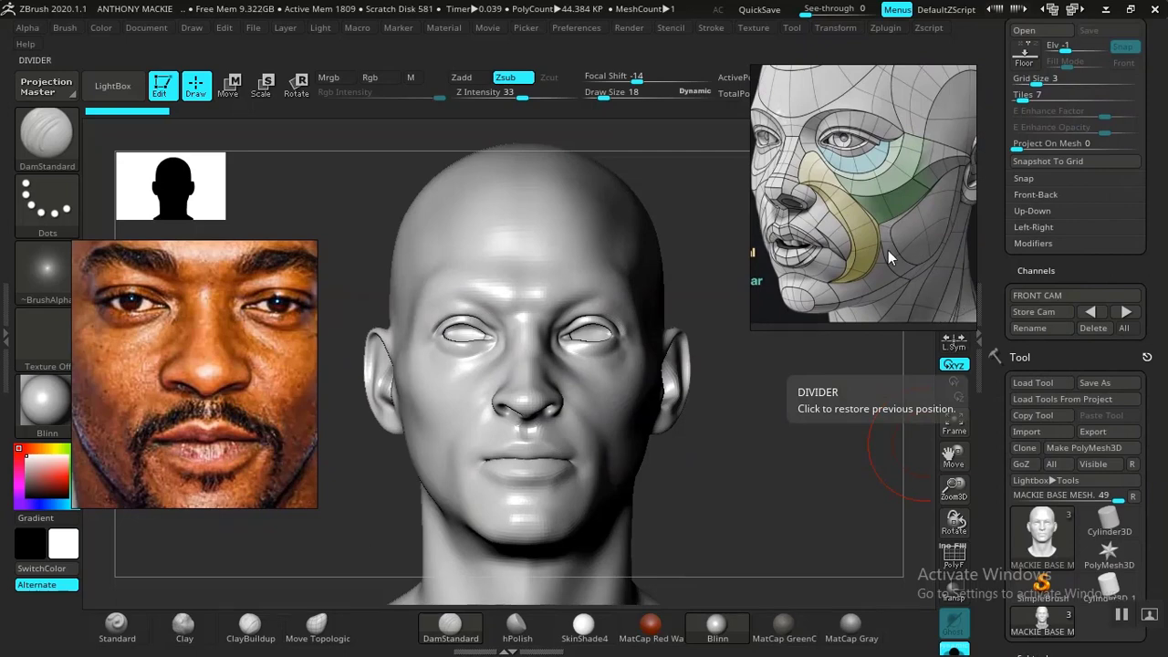
left_click(1127, 312)
left_click_drag(852, 244, 903, 232)
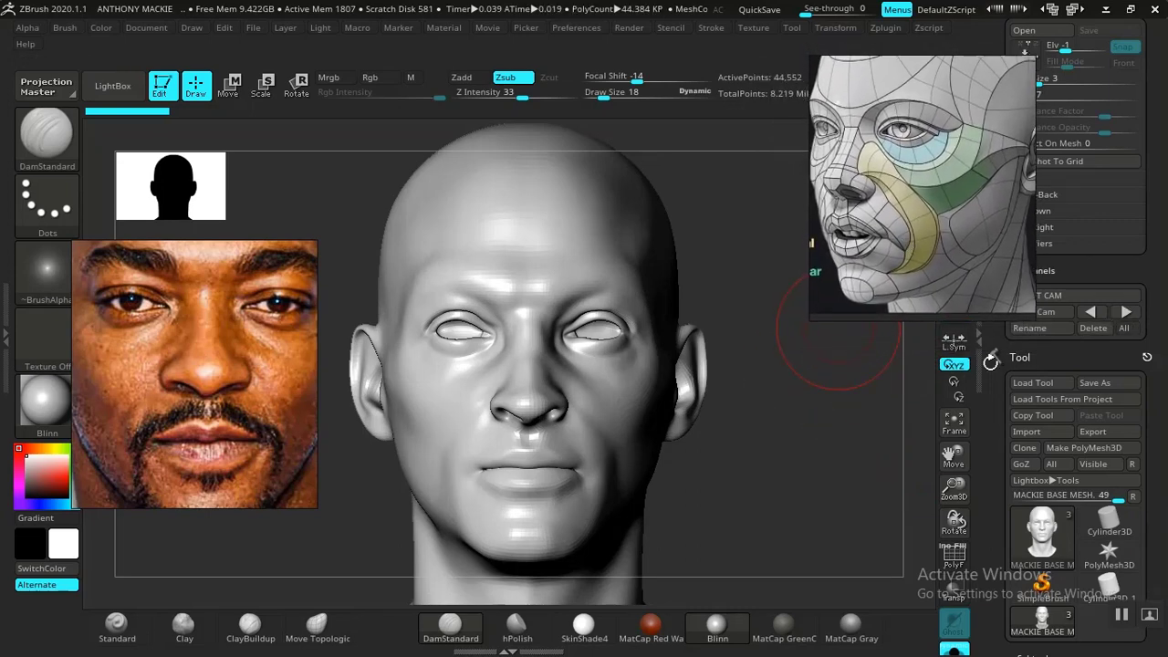
scroll(1004, 436, "up", 3)
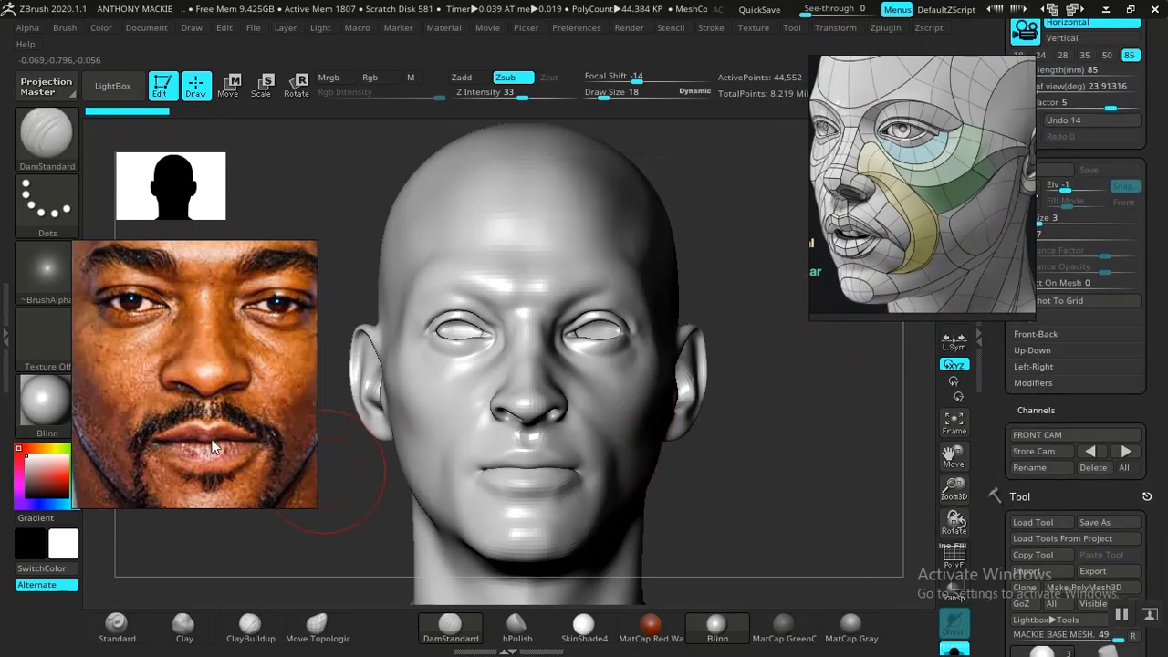
- Enlarge the floating portrait reference to include the full beard and neck, and recentre the face within it
left_click_drag(181, 507, 187, 557)
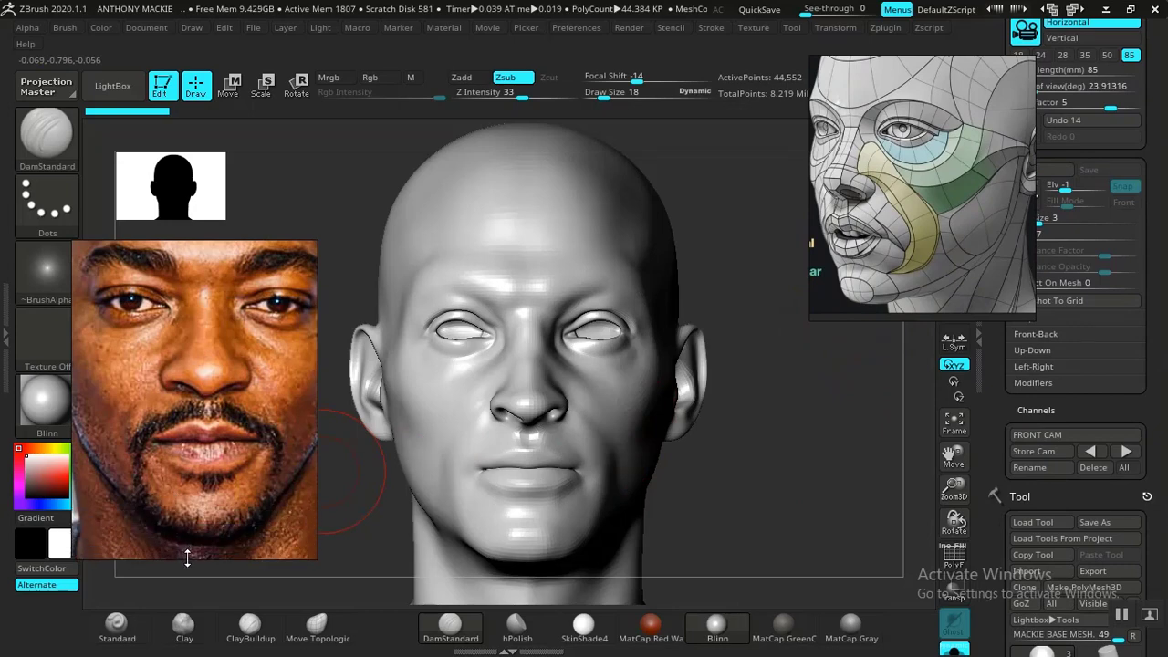
left_click_drag(73, 367, 43, 367)
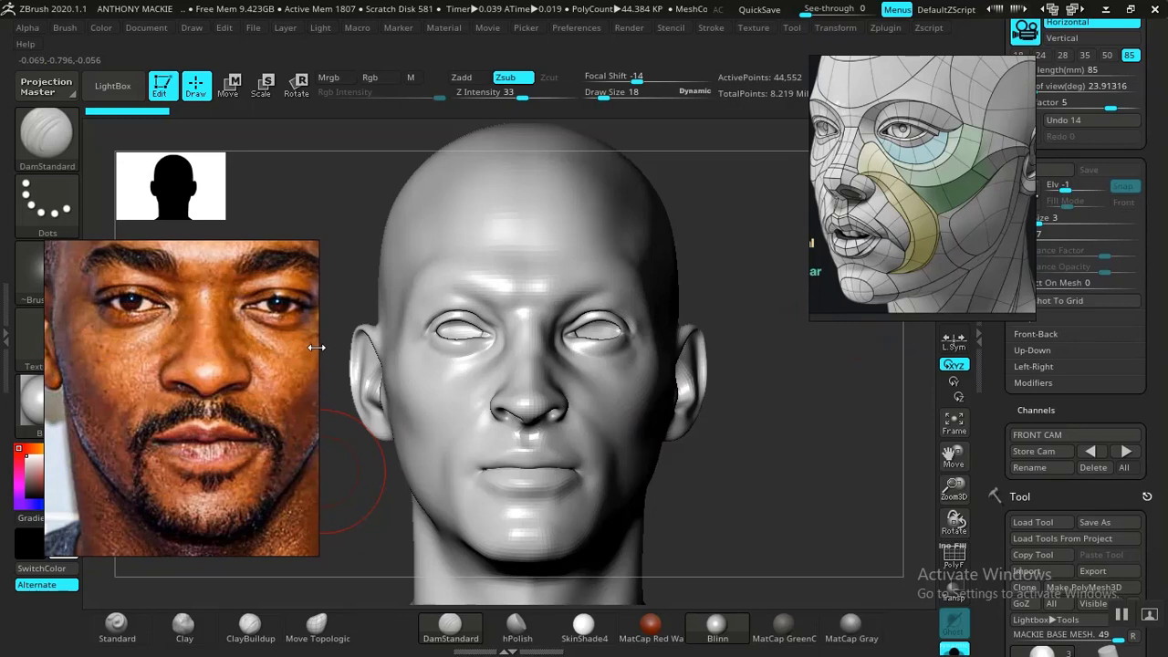
right_click_drag(199, 398, 233, 379)
middle_click_drag(216, 381, 175, 403)
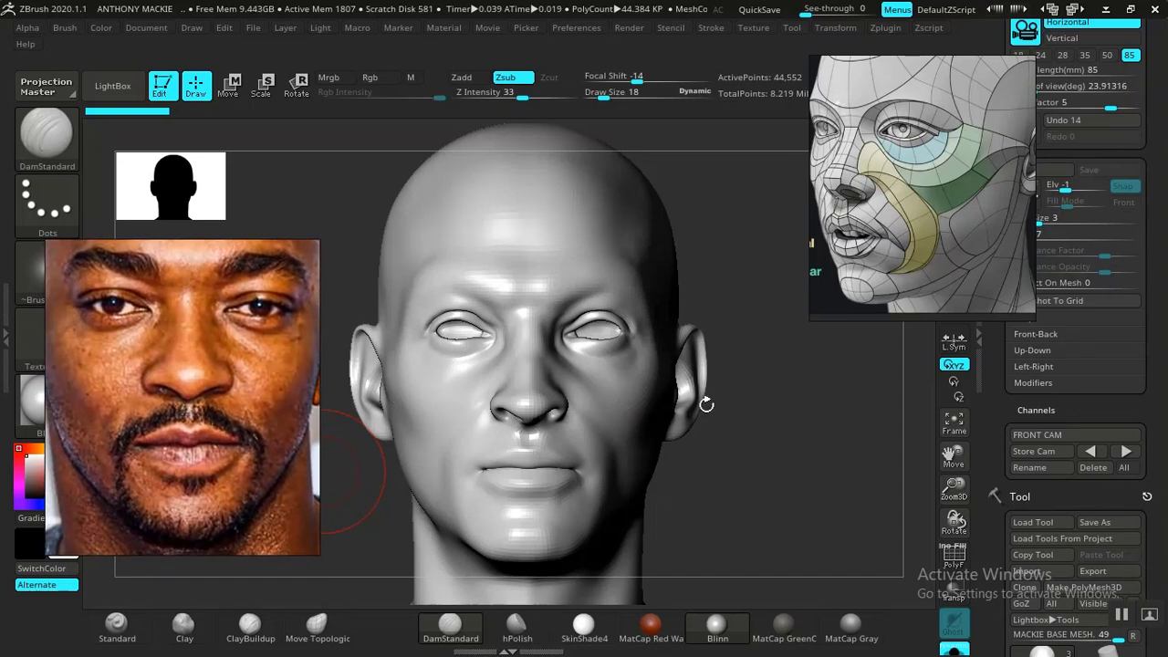
- Step the head down one subdivision level and apply the MatCap Gray material to it
left_click_drag(741, 452, 749, 453, "shift")
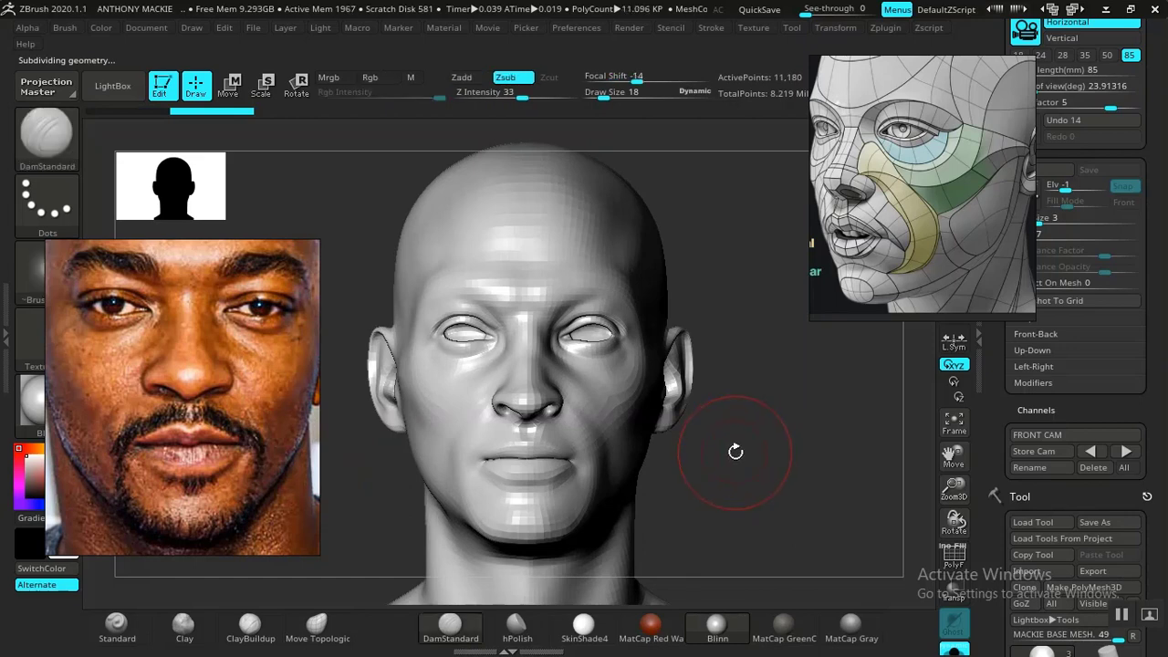
left_click_drag(748, 471, 776, 511, "alt")
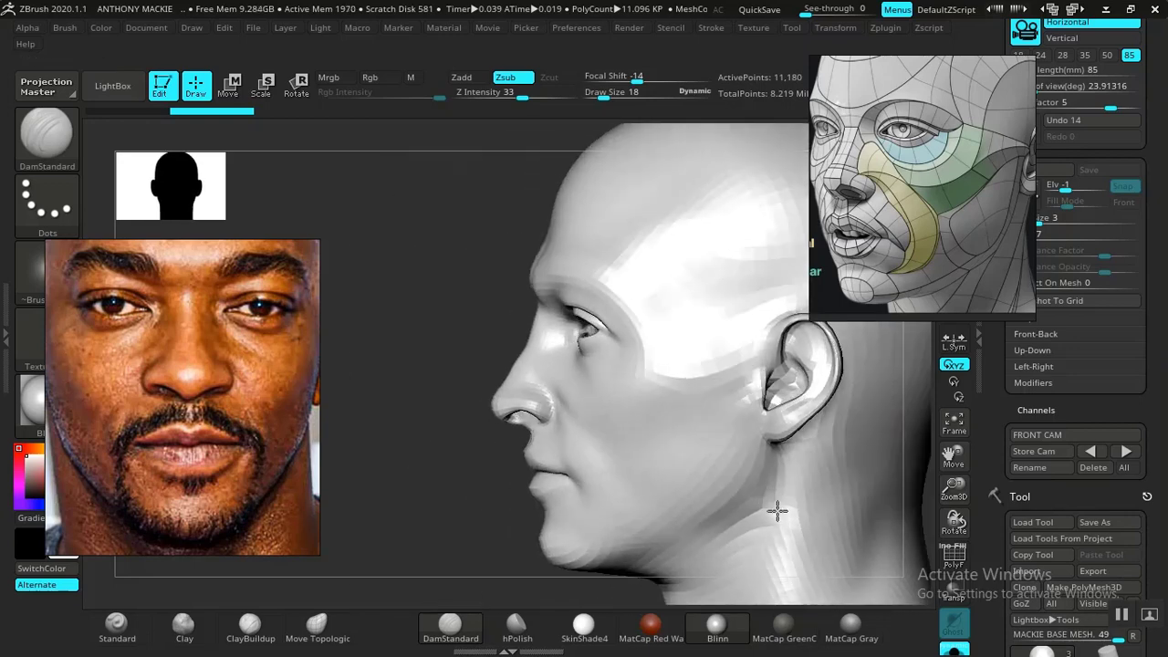
left_click_drag(444, 421, 355, 425, "alt")
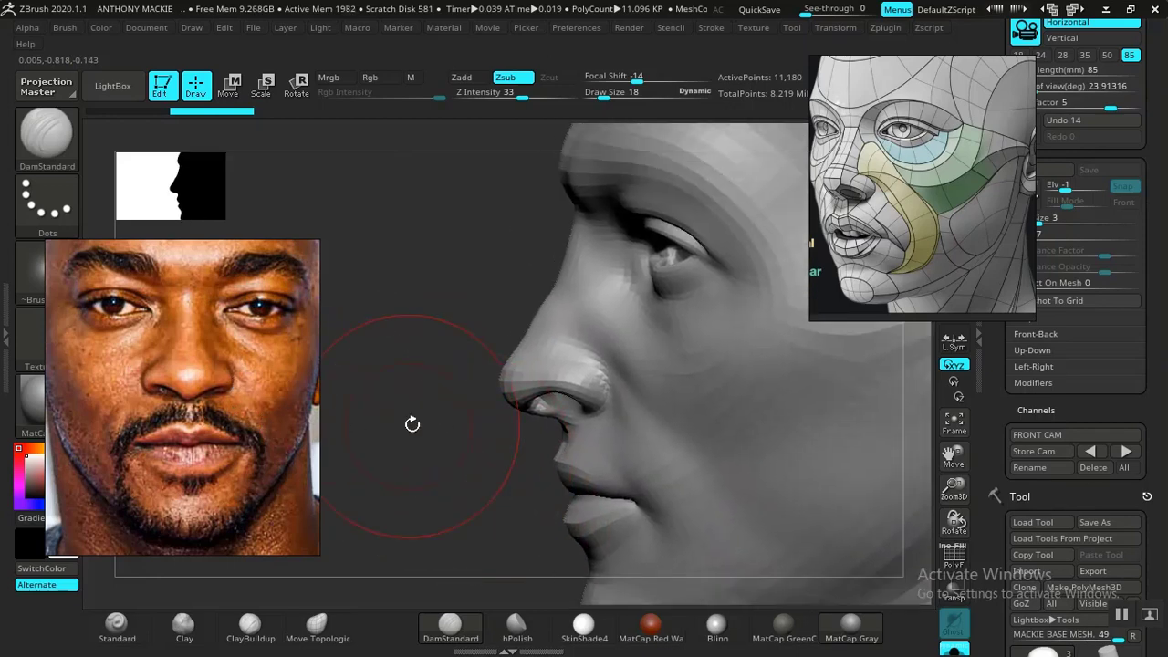
- Carve the fold beside the nostril with DamStandard at draw size 6 and smooth the adjoining cheek
mouse_move(413, 425)
left_mouse_down("alt")
mouse_move(438, 417)
mouse_move(430, 456)
mouse_move(469, 396)
mouse_move(460, 387)
mouse_move(410, 402)
mouse_move(355, 532)
left_mouse_up("alt")
key("space")
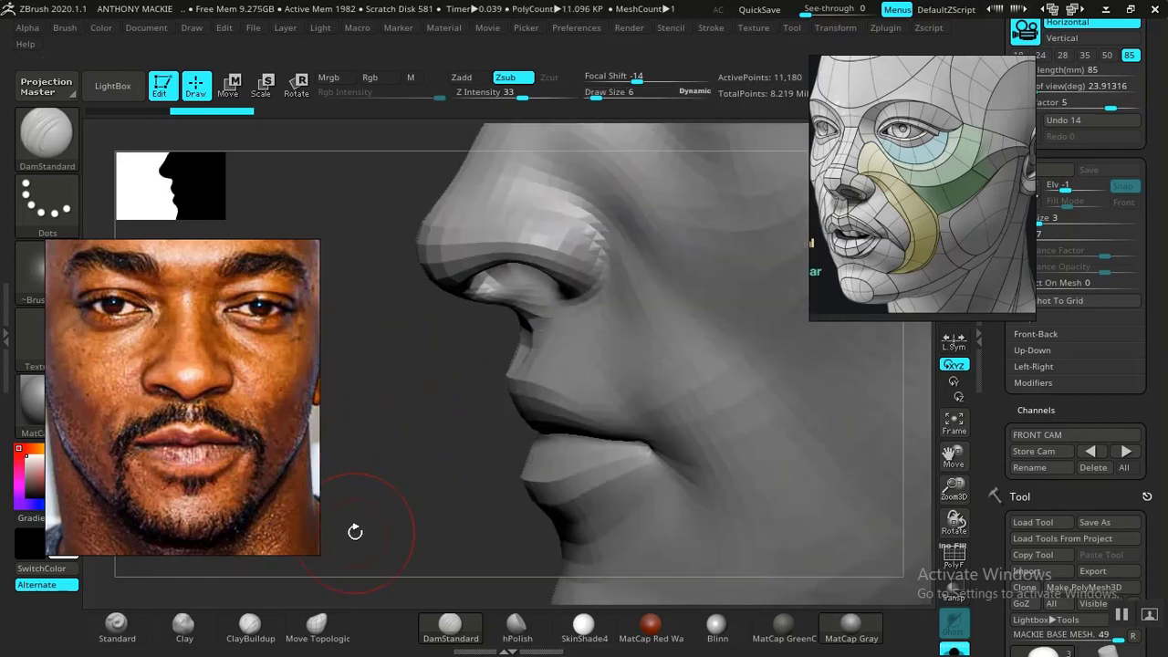
left_click_drag(368, 476, 354, 558, "alt")
mouse_move(618, 400)
left_mouse_down("shift")
mouse_move(642, 454)
mouse_move(642, 421)
left_mouse_up("shift")
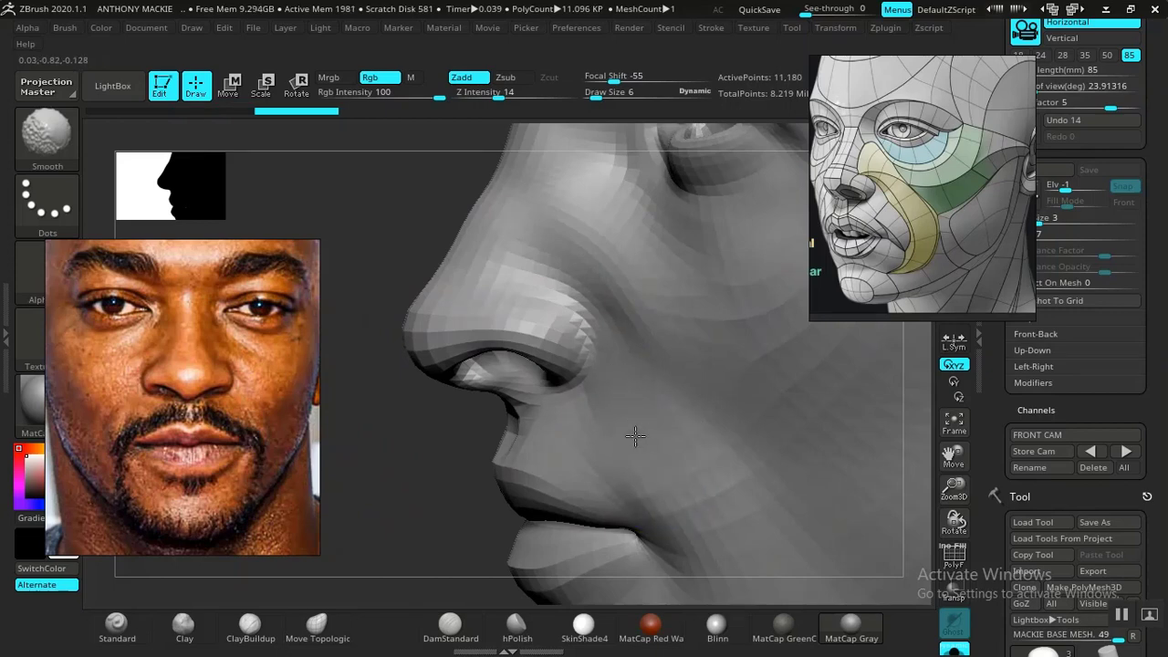
left_click_drag(633, 407, 625, 413, "shift")
left_click_drag(429, 543, 497, 525)
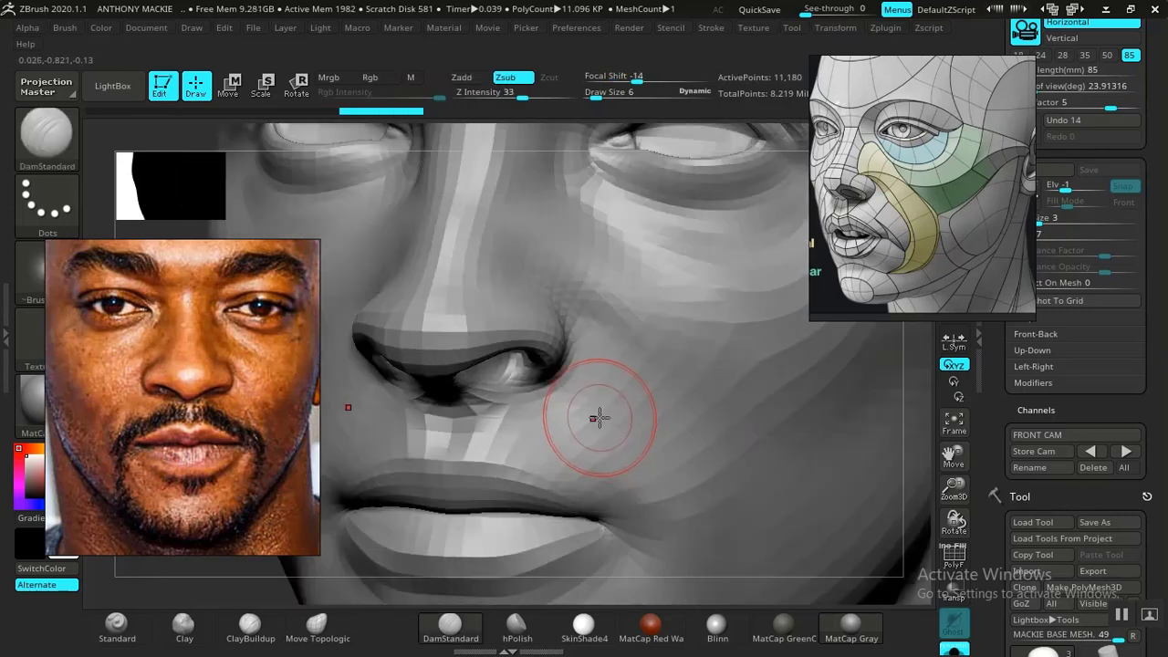
- Adjust the cheek surface beside the nostril with Move Topological at draw size 9 and smooth it
left_click_drag(302, 584, 775, 295)
mouse_move(870, 238)
left_mouse_down()
mouse_move(610, 274)
mouse_move(870, 217)
mouse_move(856, 228)
left_mouse_up()
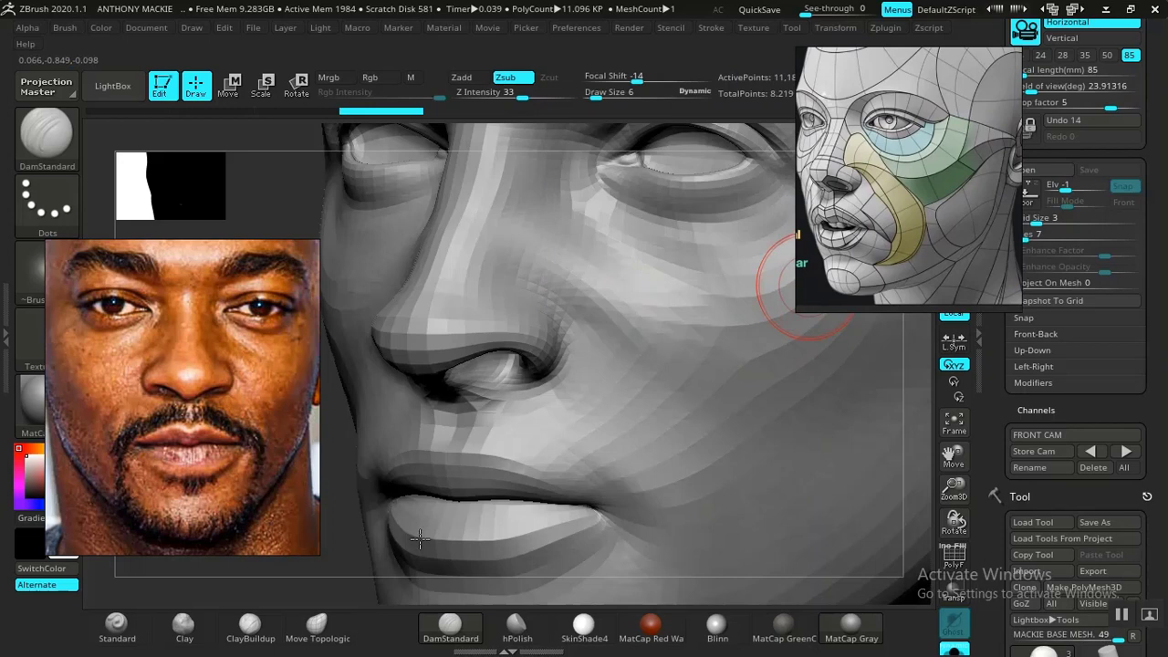
mouse_move(329, 561)
left_mouse_down("alt")
mouse_move(334, 579)
mouse_move(345, 562)
mouse_move(392, 547)
mouse_move(379, 525)
left_mouse_up("alt")
left_click(317, 626)
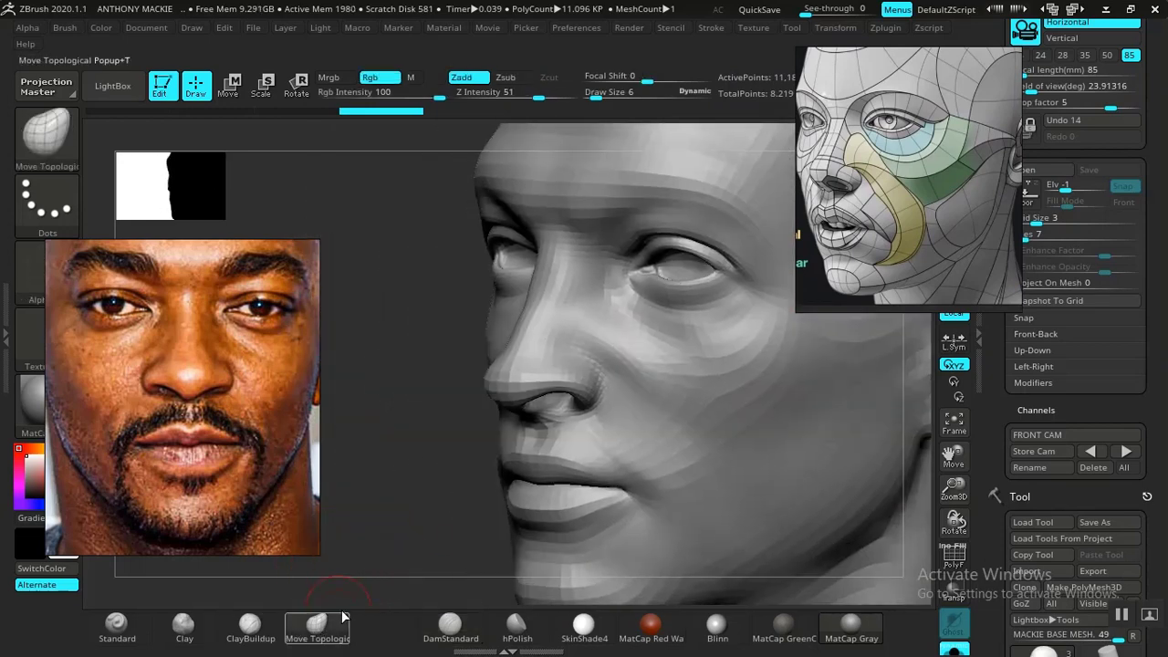
key("space")
left_click_drag(594, 360, 604, 360)
mouse_move(464, 495)
left_mouse_down()
mouse_move(454, 489)
mouse_move(451, 514)
mouse_move(457, 438)
left_mouse_up()
key("space")
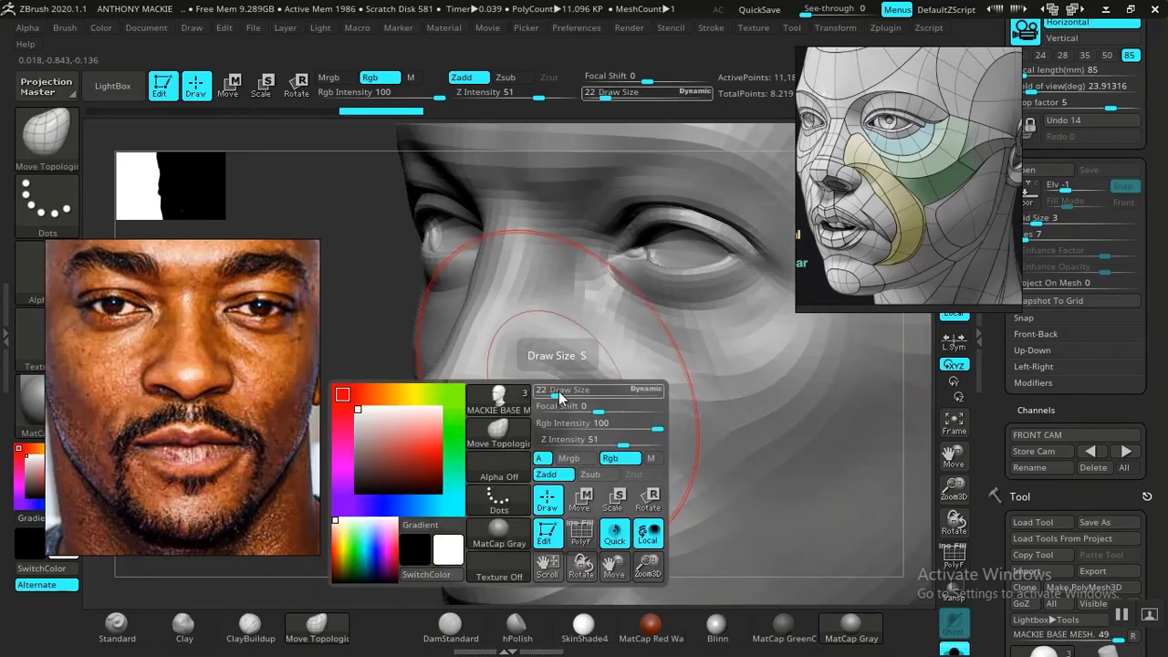
left_click_drag(559, 395, 547, 391)
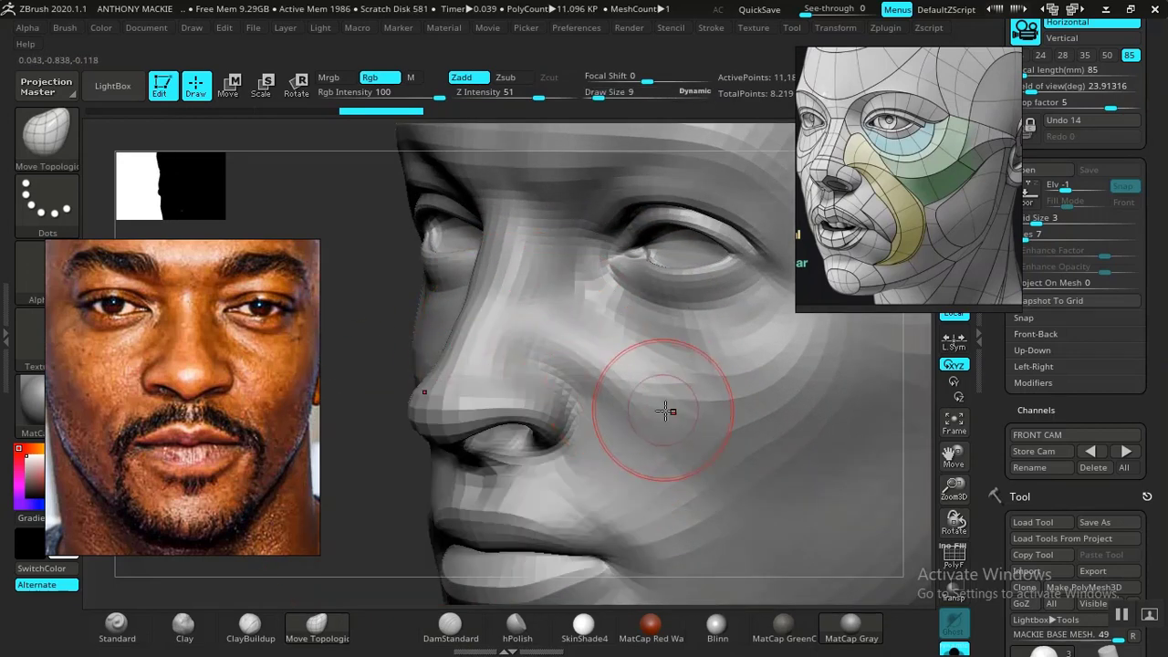
key("shift")
left_click_drag(628, 413, 628, 408, "shift")
mouse_move(627, 408)
left_mouse_down("shift")
mouse_move(631, 448)
mouse_move(628, 415)
mouse_move(624, 433)
left_mouse_up("shift")
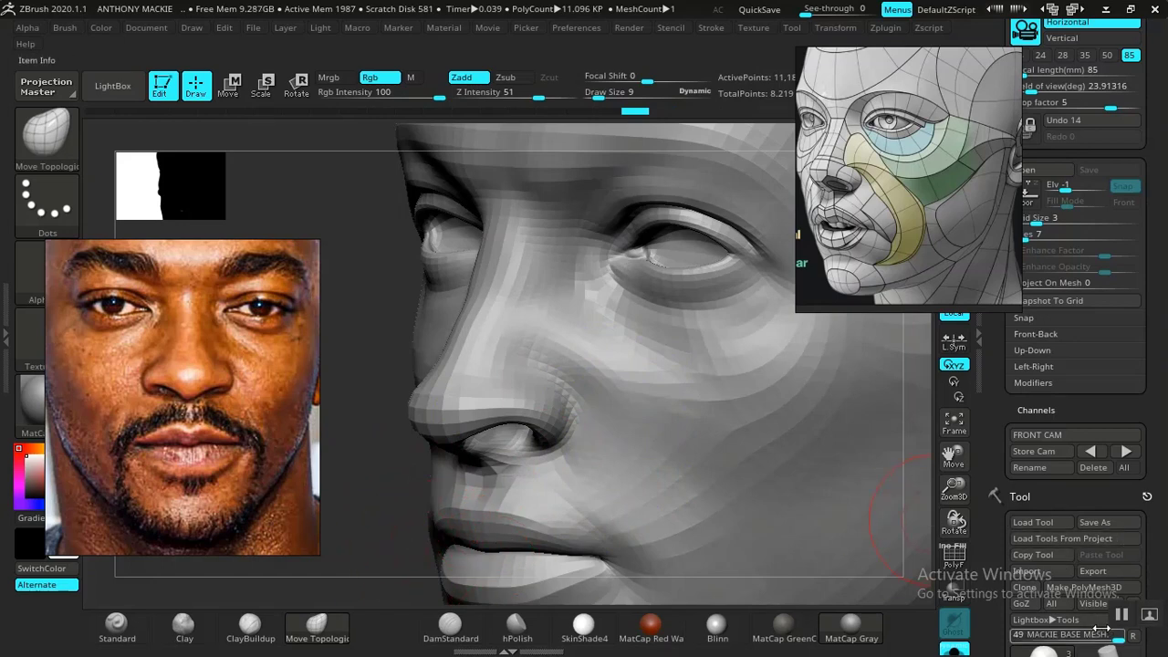
- Examine the nose area, restore the FRONT CAM view, and compare the head with the front photo overlay
mouse_move(375, 296)
left_mouse_down()
mouse_move(402, 323)
mouse_move(386, 313)
mouse_move(388, 347)
left_mouse_up()
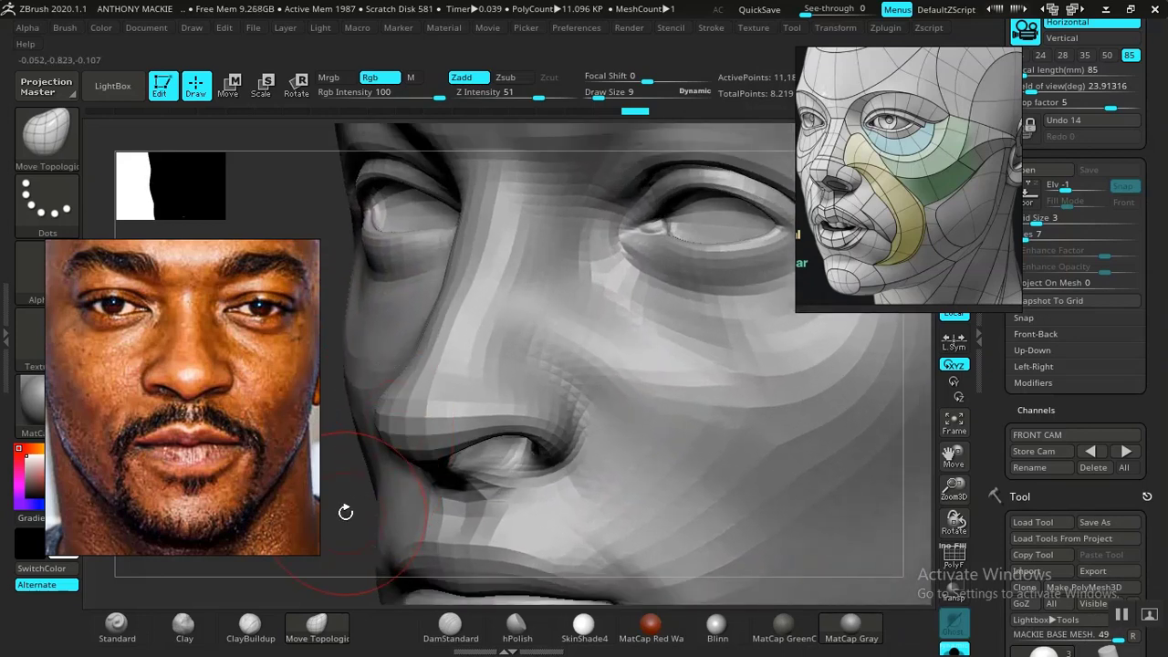
left_click_drag(345, 512, 382, 496)
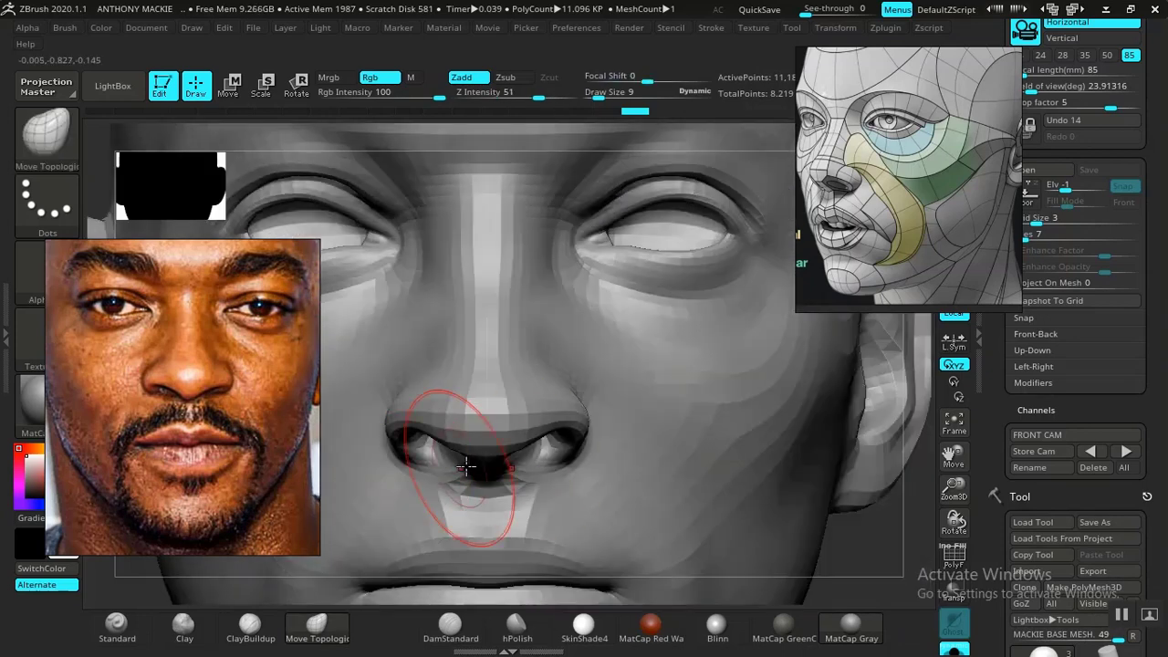
left_click_drag(830, 483, 779, 462, "alt")
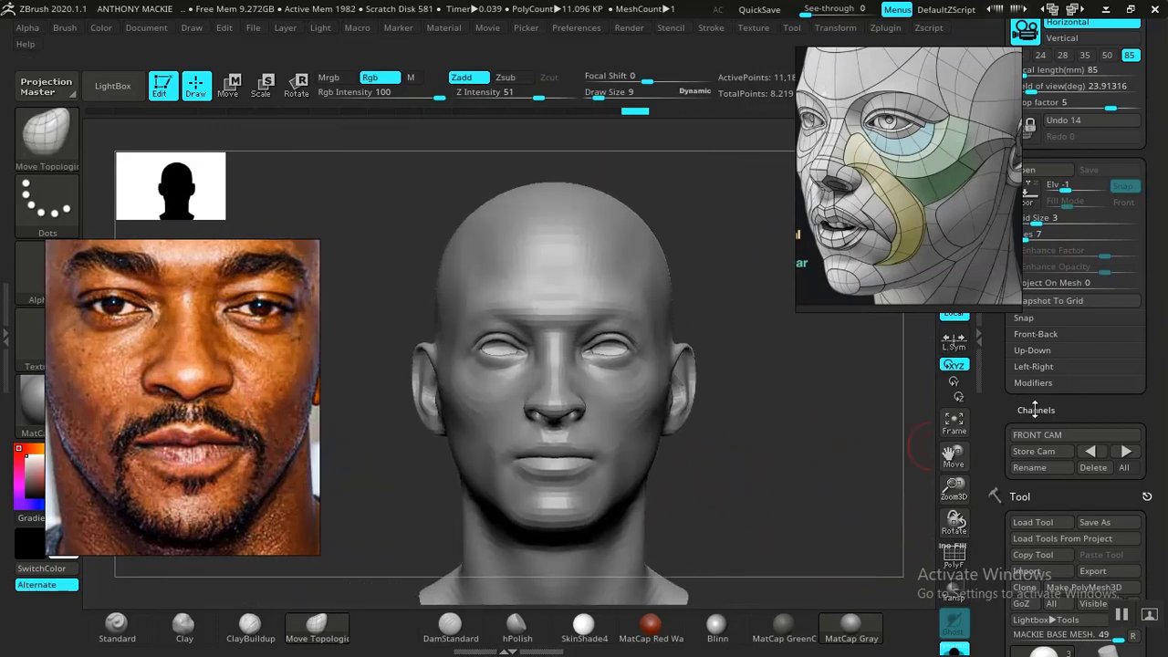
left_click(1126, 456)
key("shift+z")
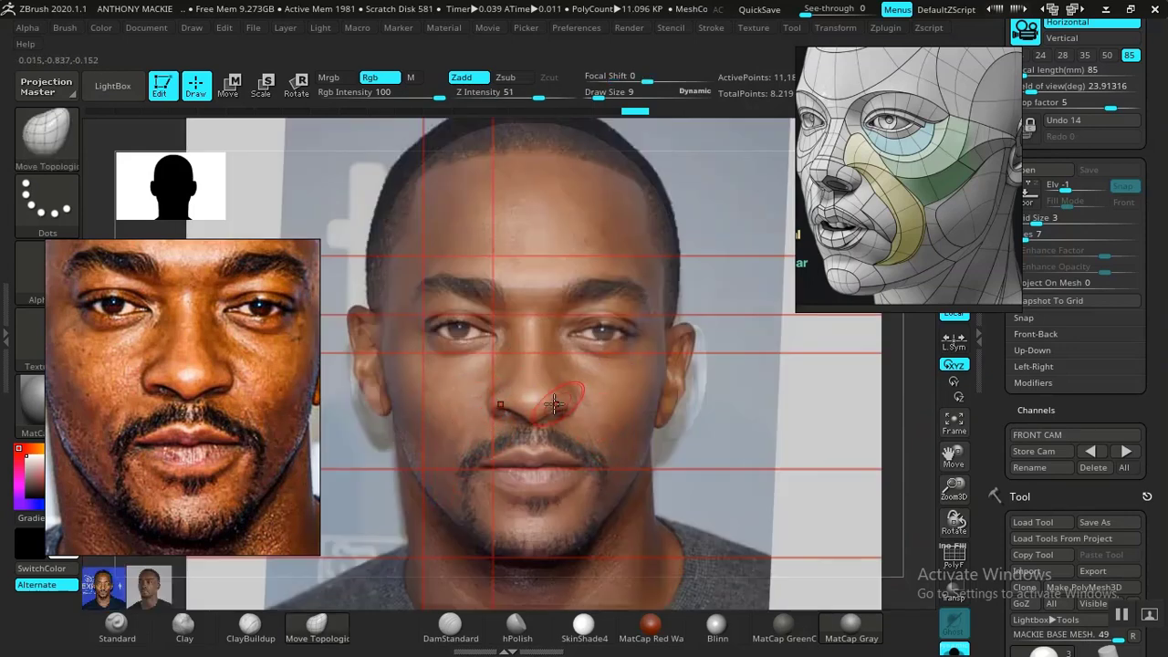
key("shift+z")
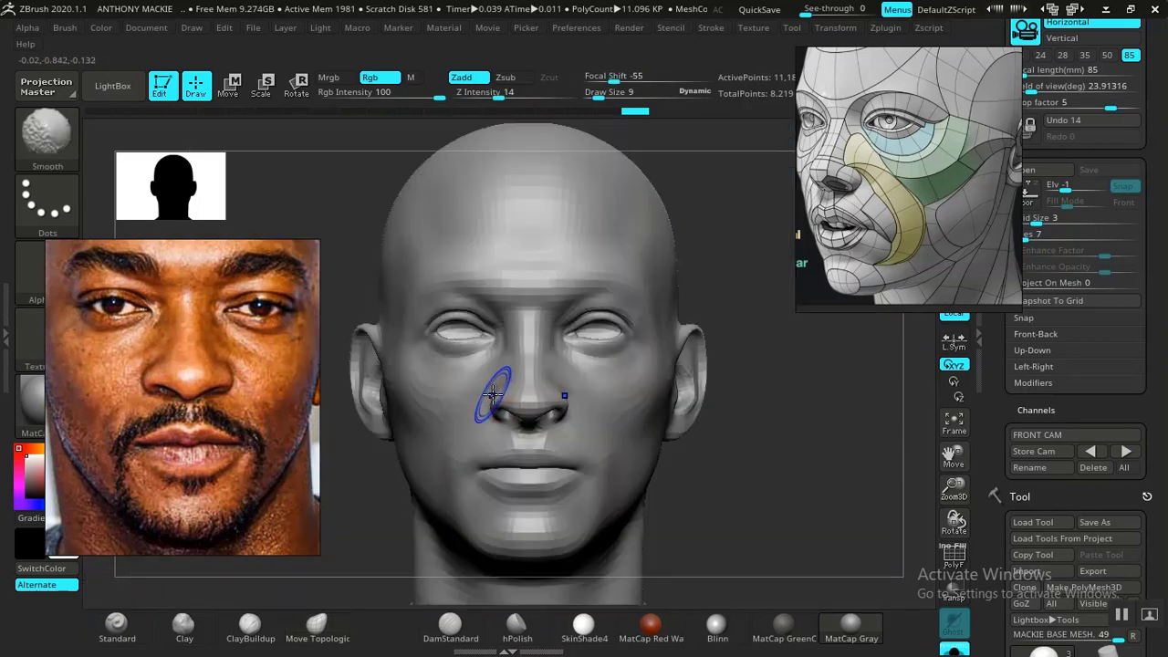
key("shift+z")
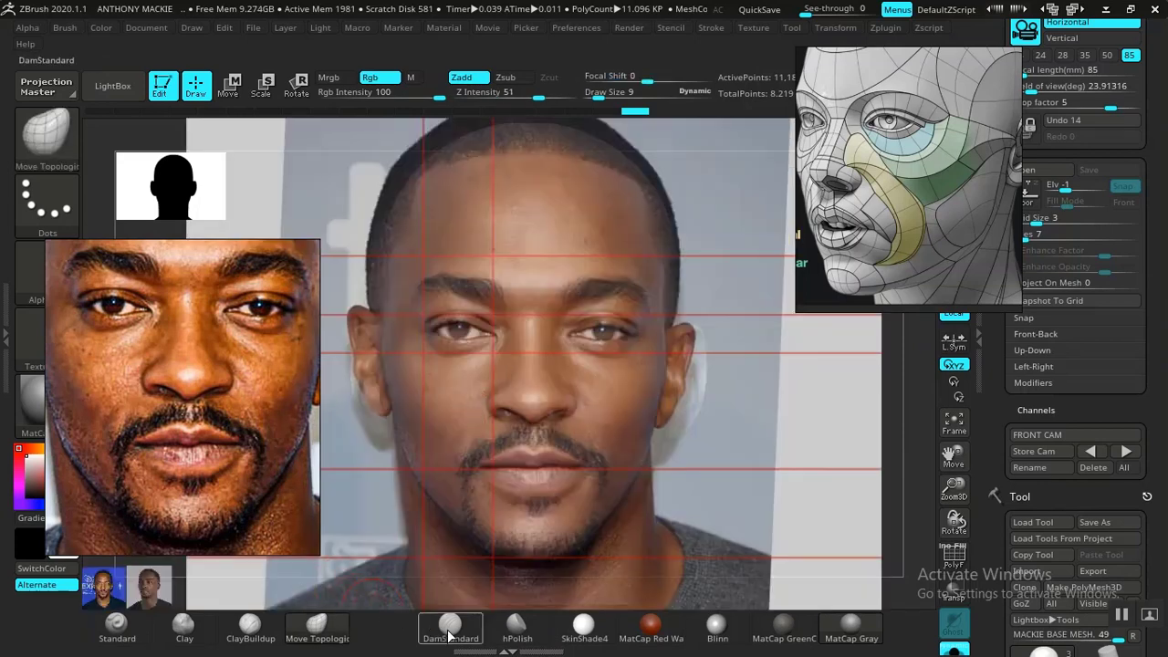
- Select DamStandard with its Lazy Mouse options and carve the nasolabial fold down towards the mouth corner, checking against the front photo overlay
left_click(449, 629)
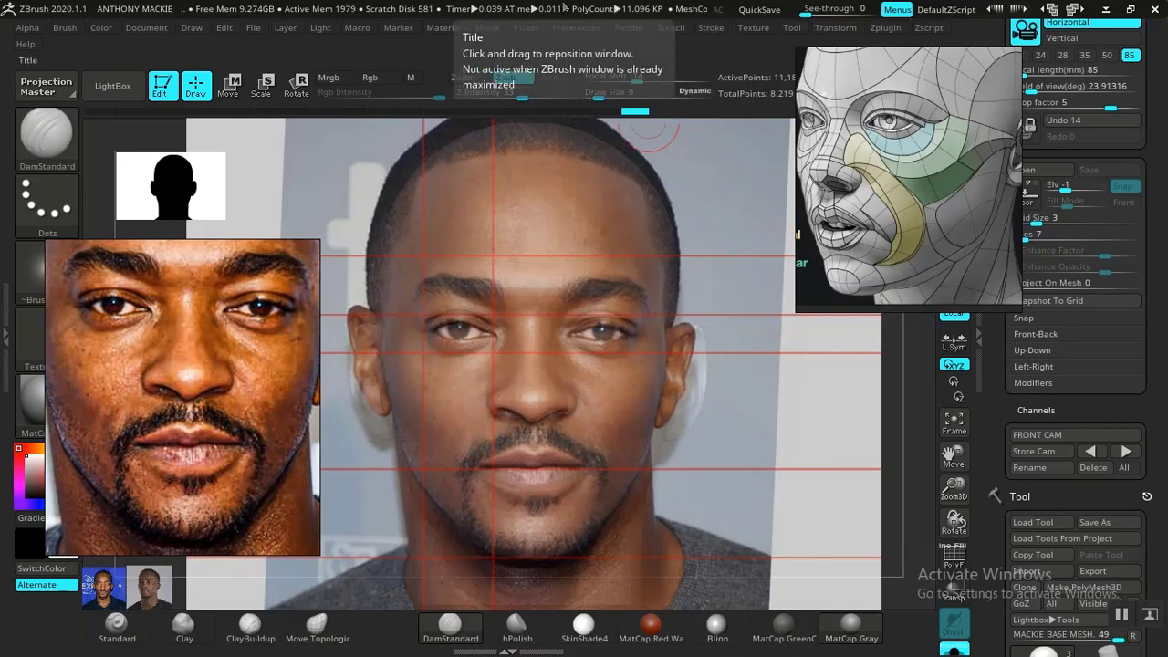
left_click(713, 28)
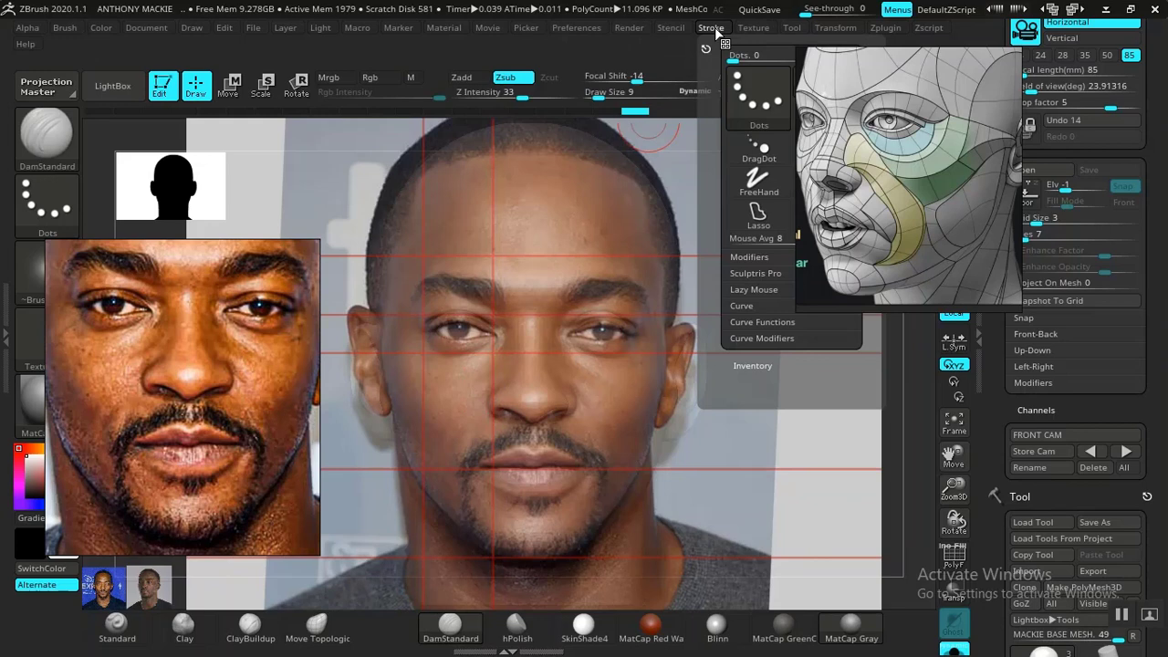
left_click(745, 290)
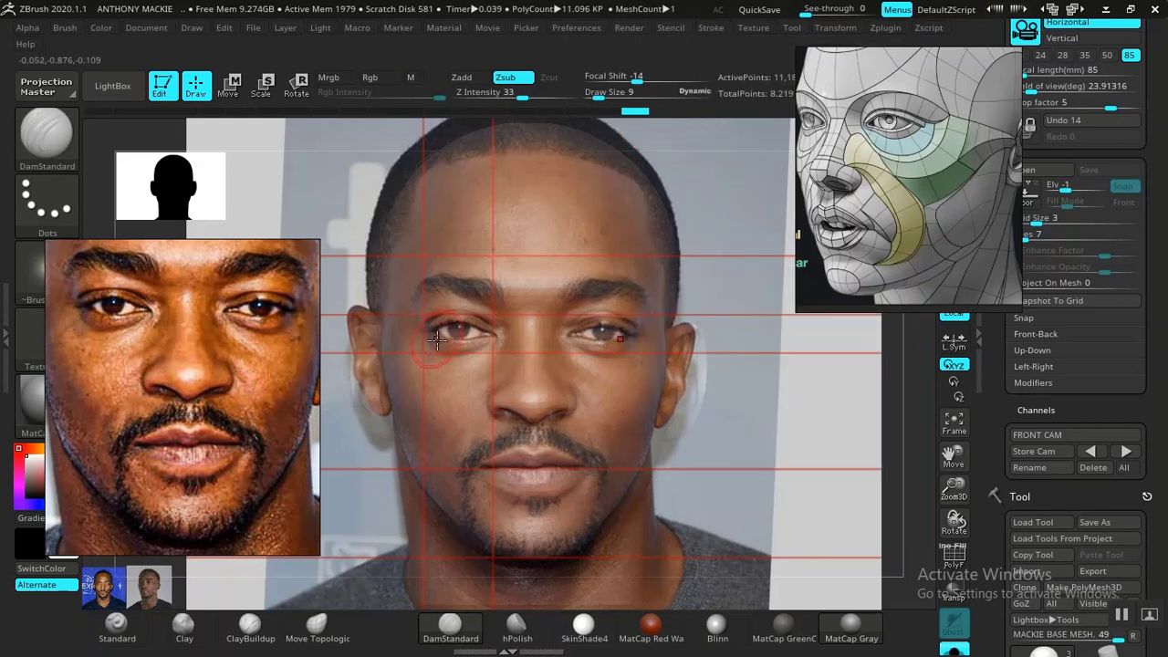
key("shift+z")
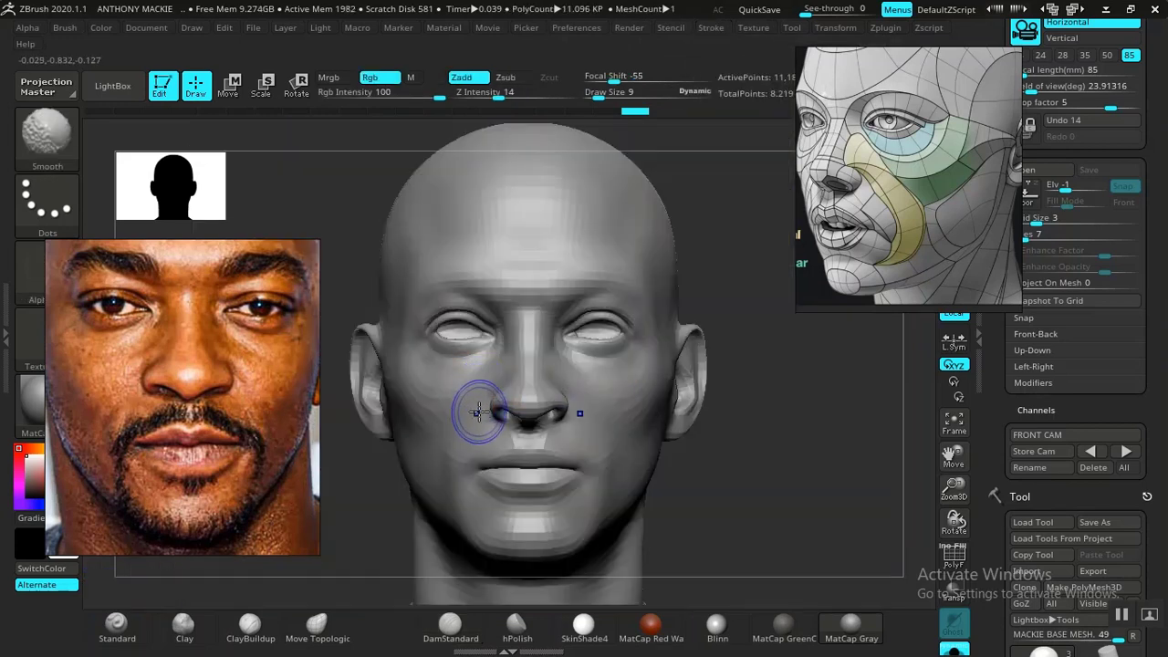
key("shift+z")
key("shift+z")
key("shift+z")
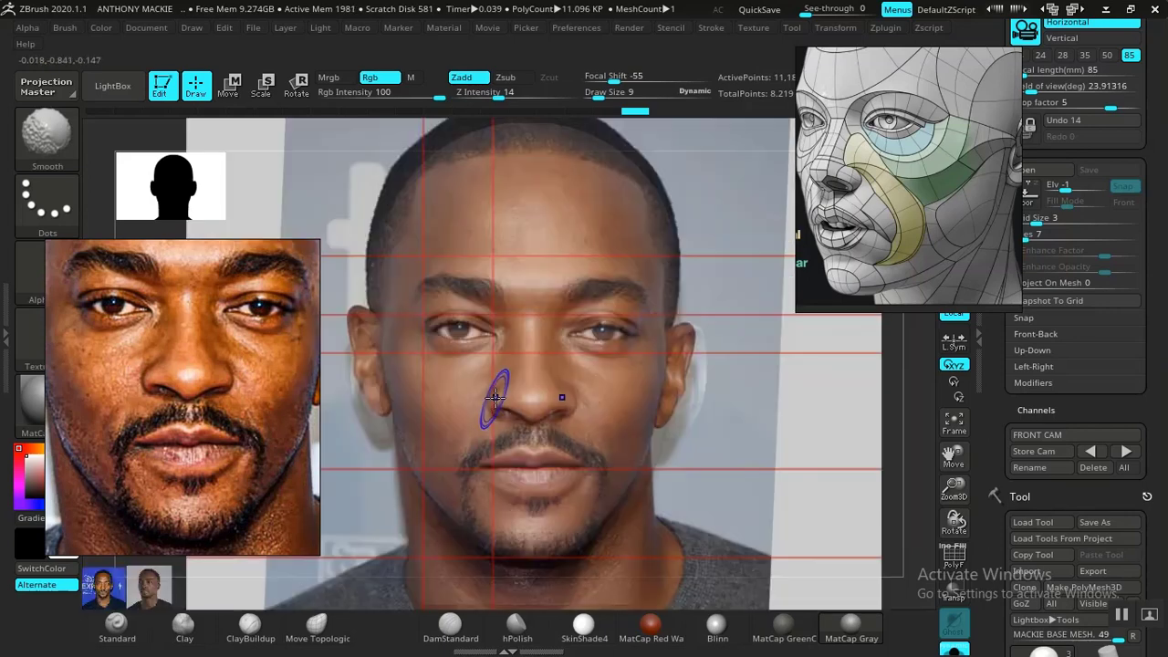
key("shift+z")
key("shift+z")
key("shift+z")
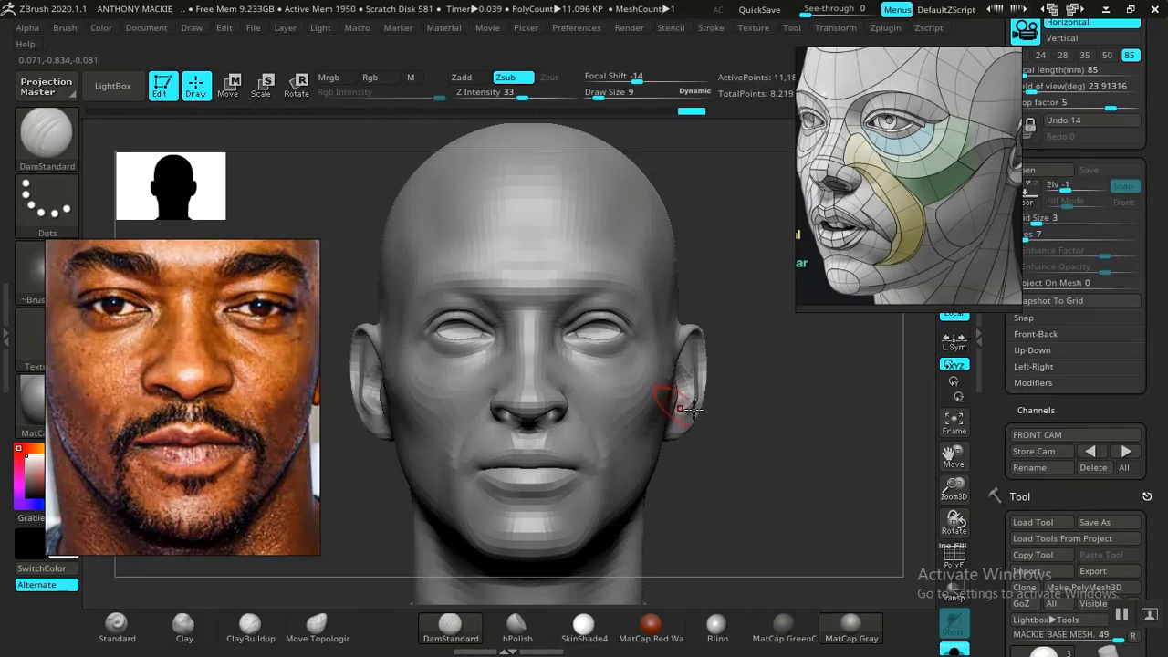
- Examine the nasolabial fold from several angles, restore the FRONT CAM view, and compare the head with the front photo overlay
left_click_drag(723, 442, 905, 524, "alt")
left_click_drag(785, 467, 773, 529)
mouse_move(843, 508)
left_mouse_down("alt")
mouse_move(809, 503)
mouse_move(815, 443)
mouse_move(790, 426)
mouse_move(816, 466)
mouse_move(843, 475)
mouse_move(808, 465)
mouse_move(841, 459)
mouse_move(874, 519)
mouse_move(926, 518)
left_mouse_up("alt")
left_click(1126, 454)
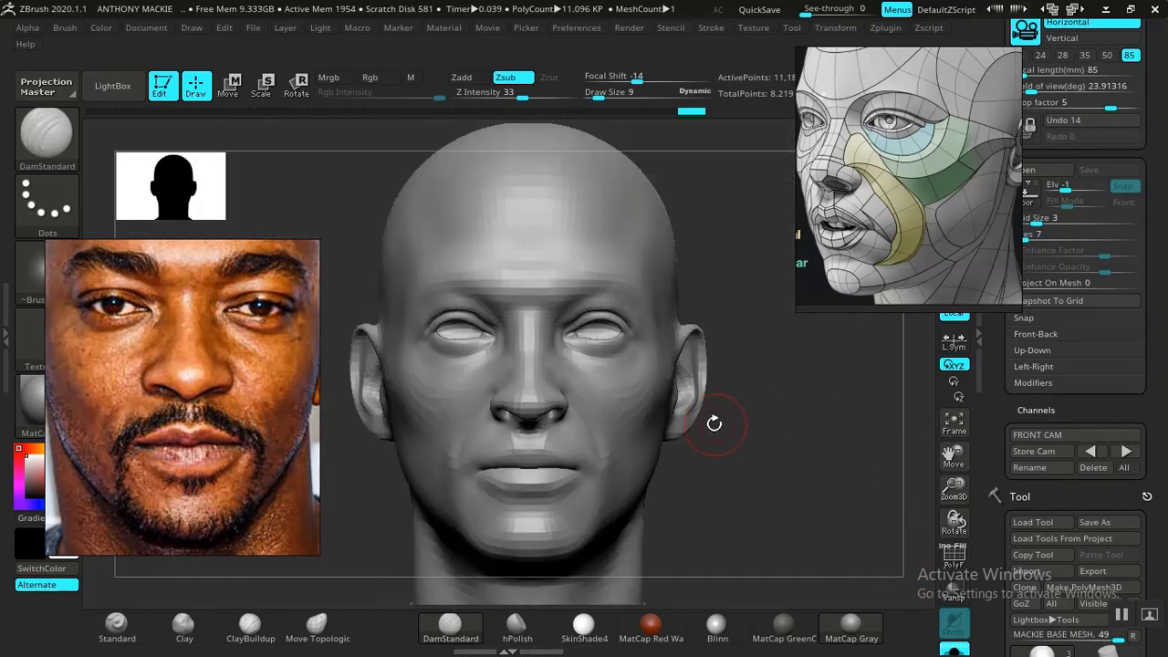
key("shift+z")
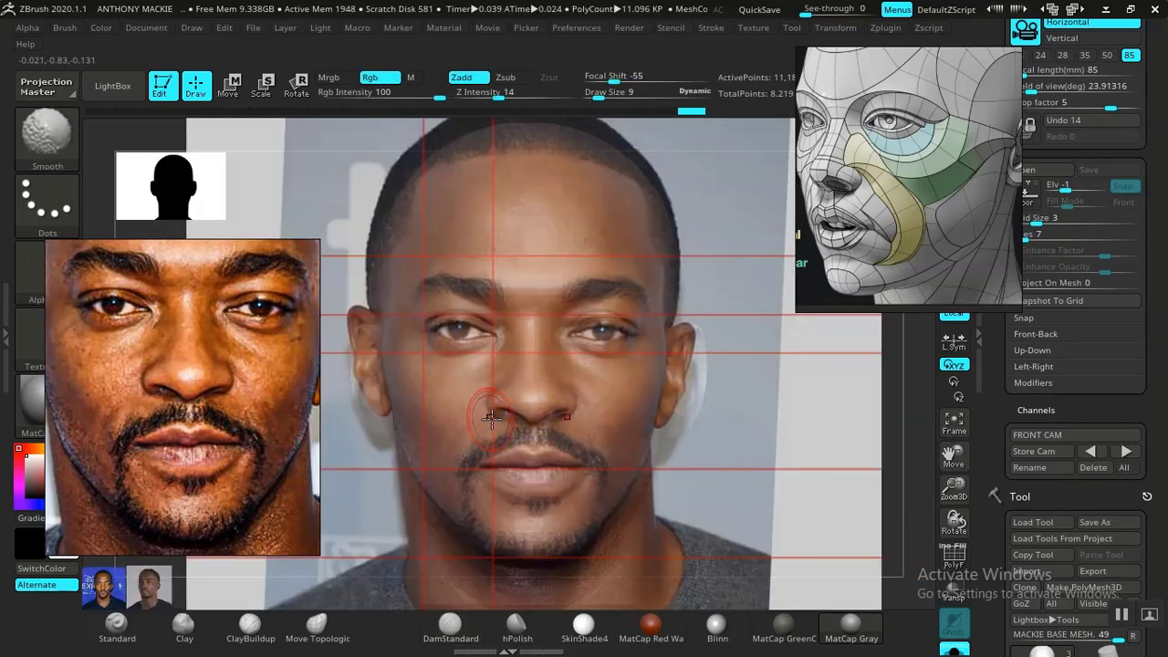
key("shift+z")
key("shift+z")
key("shift+z")
key("shift+z")
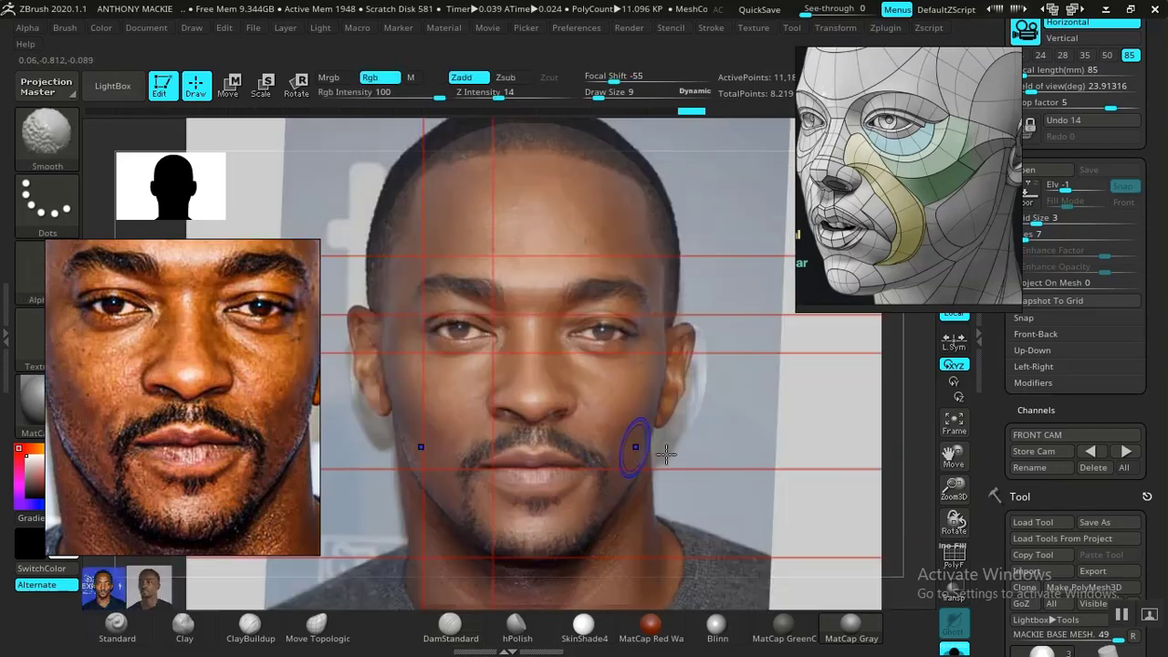
key("shift+z")
- Smooth the lower end of the nasolabial fold where it meets the cheek beside the mouth
mouse_move(790, 453)
left_mouse_down("alt")
mouse_move(809, 508)
mouse_move(881, 474)
mouse_move(824, 464)
mouse_move(809, 516)
mouse_move(783, 464)
left_mouse_up("alt")
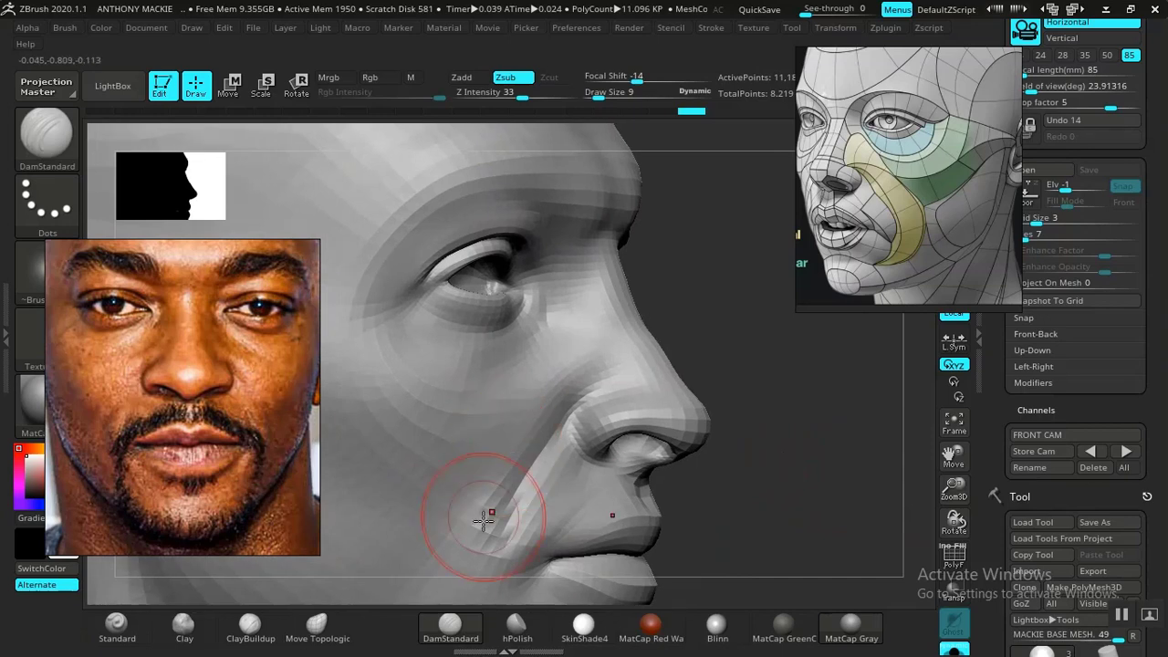
key("shift")
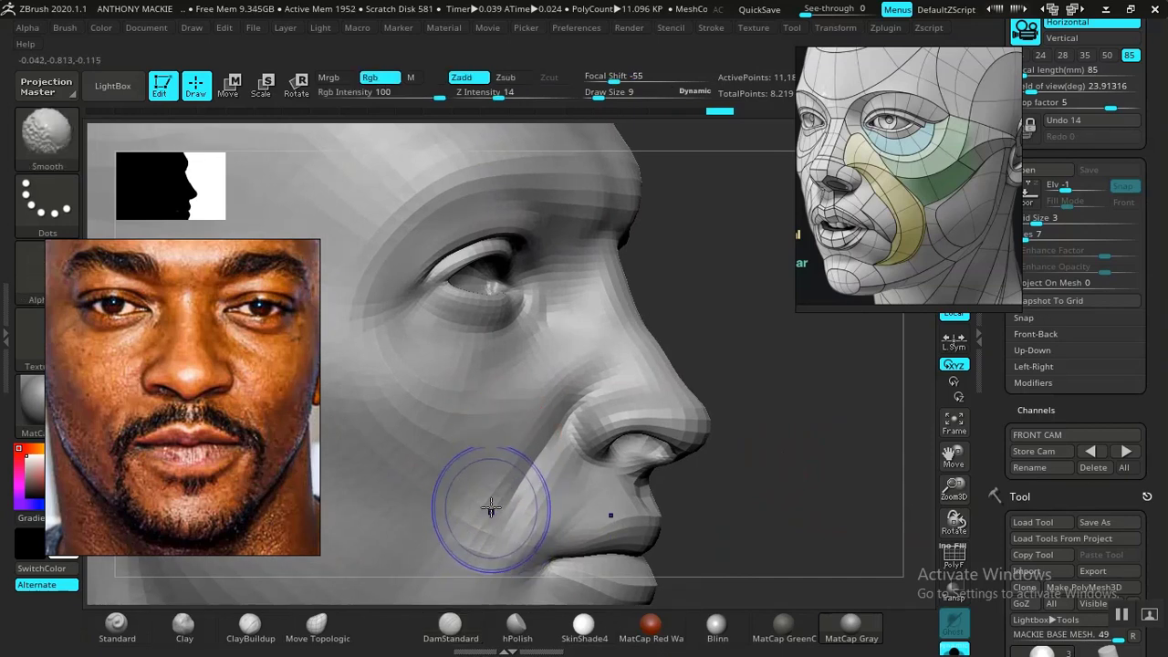
left_click_drag(794, 500, 702, 472)
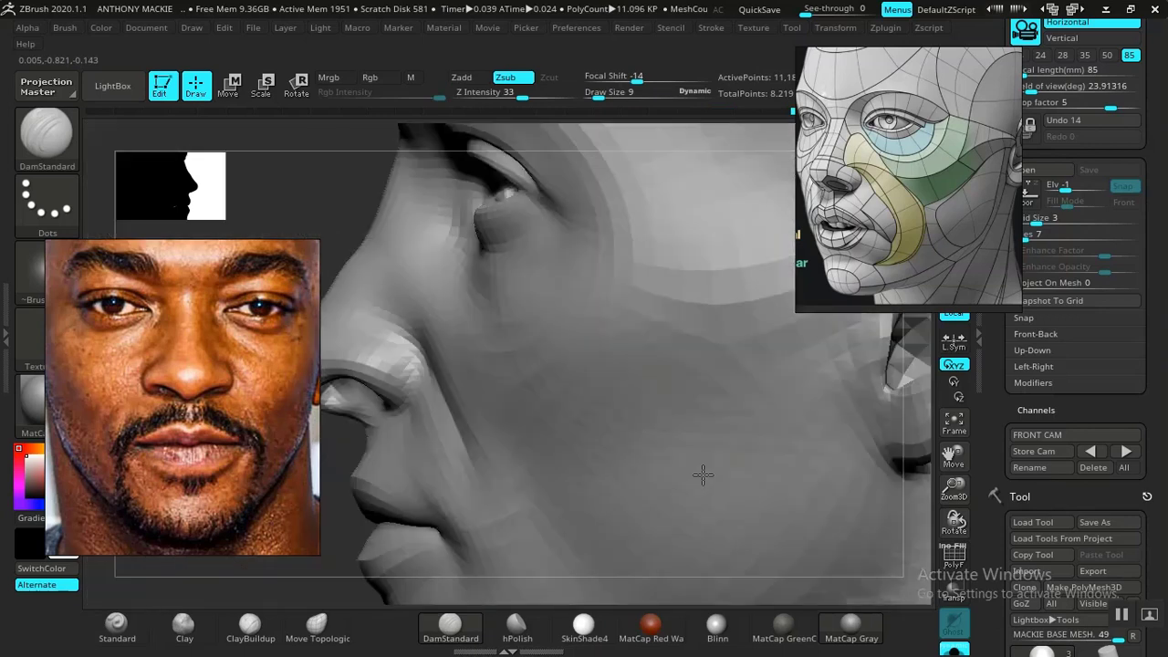
- Build up the nostril wing with the Clay brush at draw size 9 and smooth it
left_click_drag(474, 290, 309, 555)
left_click(184, 626)
mouse_move(395, 316)
left_mouse_down()
mouse_move(414, 363)
mouse_move(593, 501)
left_mouse_up()
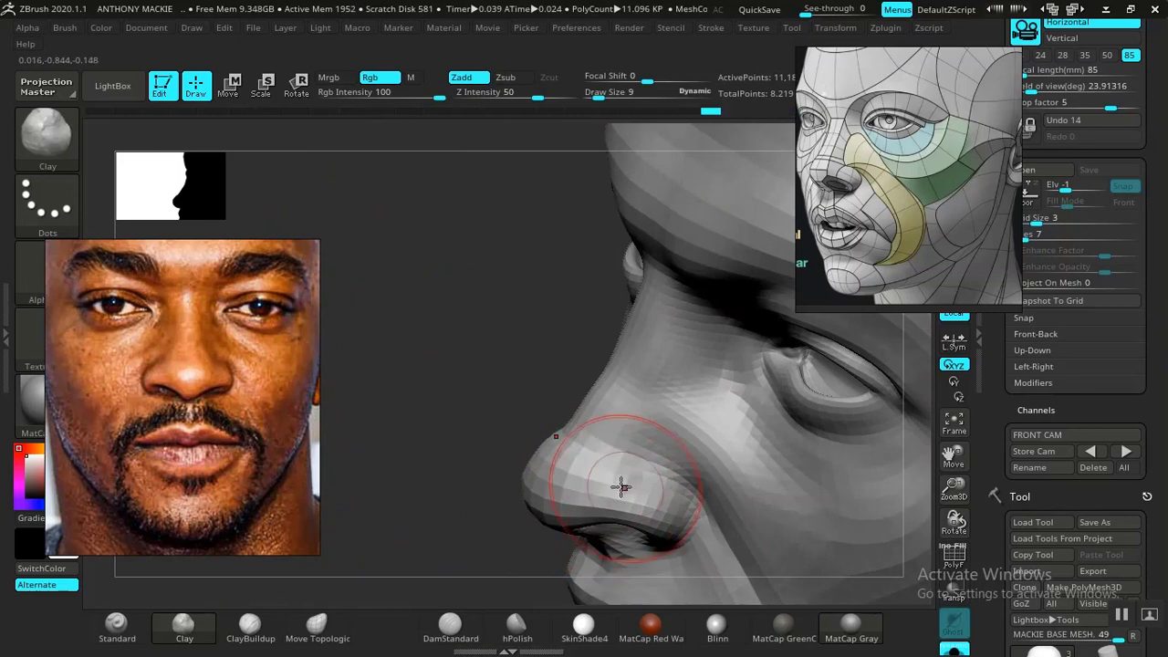
key("shift")
- Set the Smooth brush's Z Intensity to 9 and refine the side of the nose with Clay and Smooth
left_click_drag(448, 409, 527, 138)
left_click(498, 93, "shift")
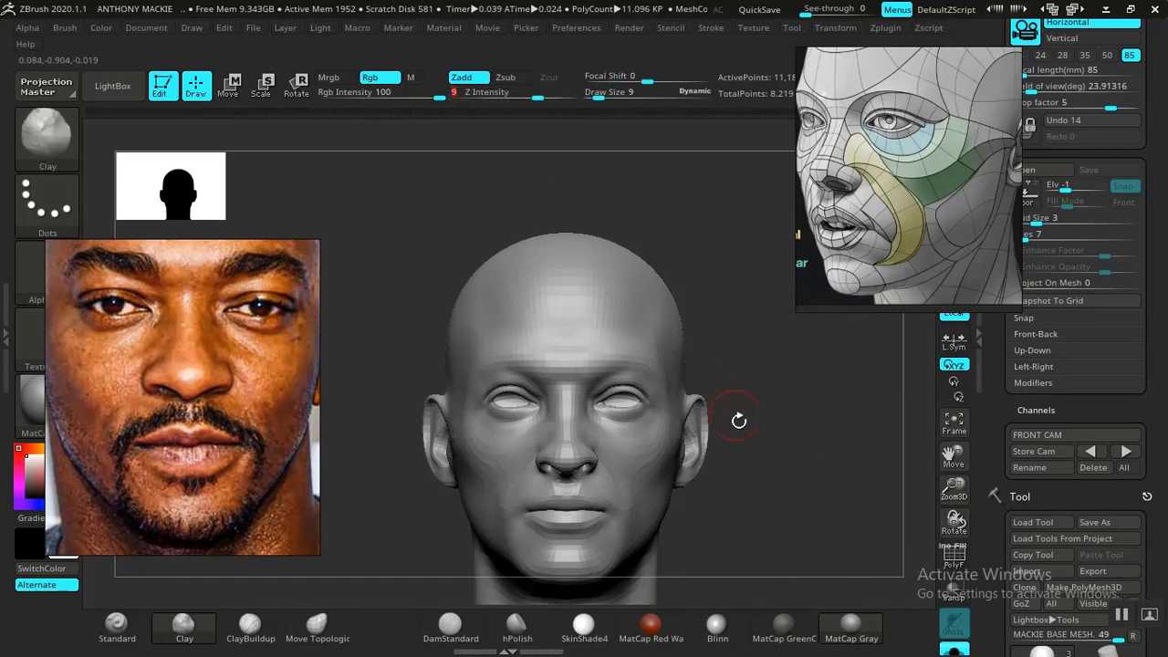
mouse_move(738, 420)
left_mouse_down("alt")
mouse_move(717, 444)
mouse_move(739, 616)
mouse_move(731, 602)
left_mouse_up("alt")
mouse_move(804, 501)
left_mouse_down("alt")
mouse_move(783, 545)
mouse_move(828, 551)
mouse_move(548, 391)
left_mouse_up("alt")
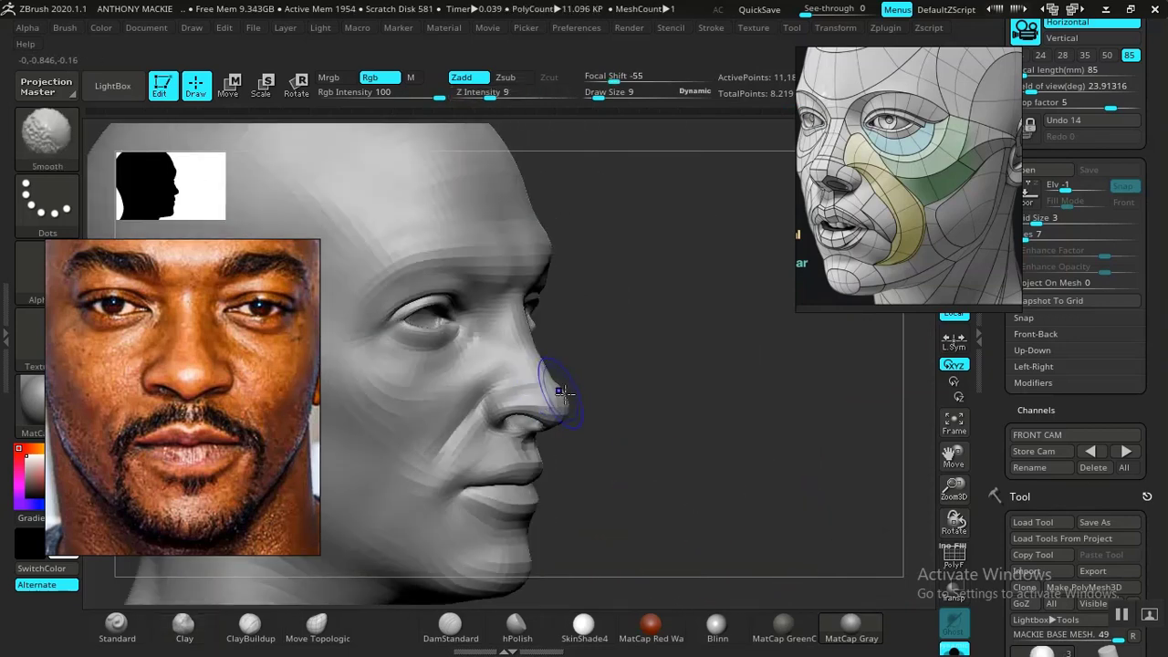
mouse_move(715, 504)
left_mouse_down("alt")
mouse_move(715, 540)
mouse_move(793, 535)
mouse_move(785, 493)
mouse_move(748, 495)
mouse_move(757, 456)
left_mouse_up("alt")
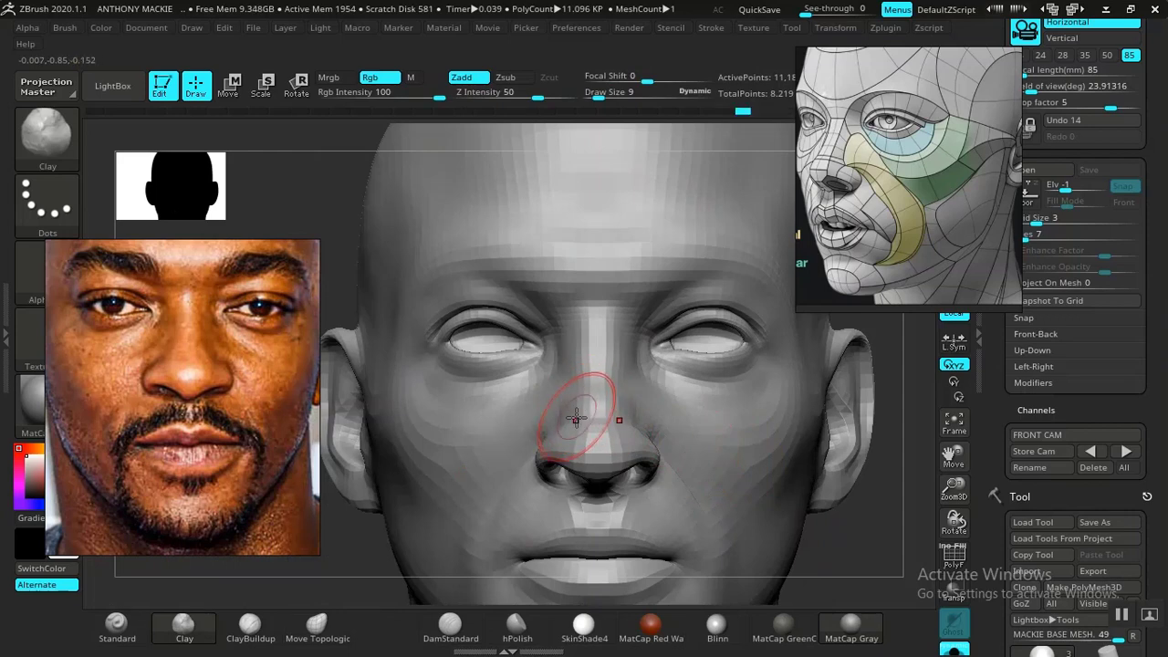
key("shift")
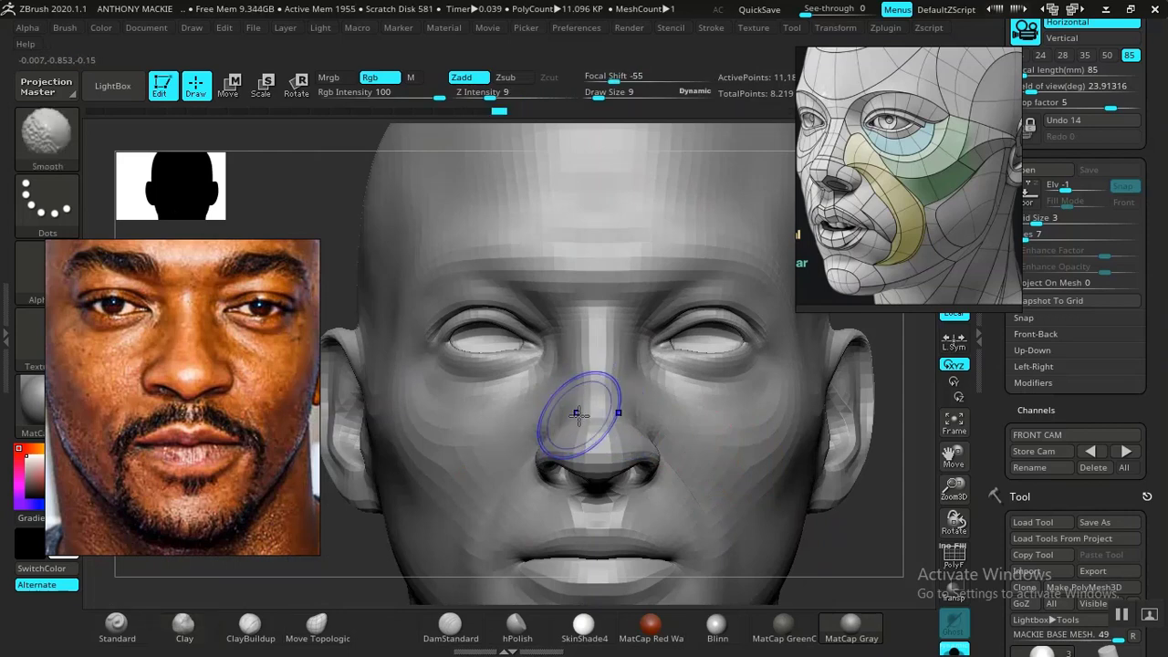
left_click_drag(858, 559, 816, 501, "alt")
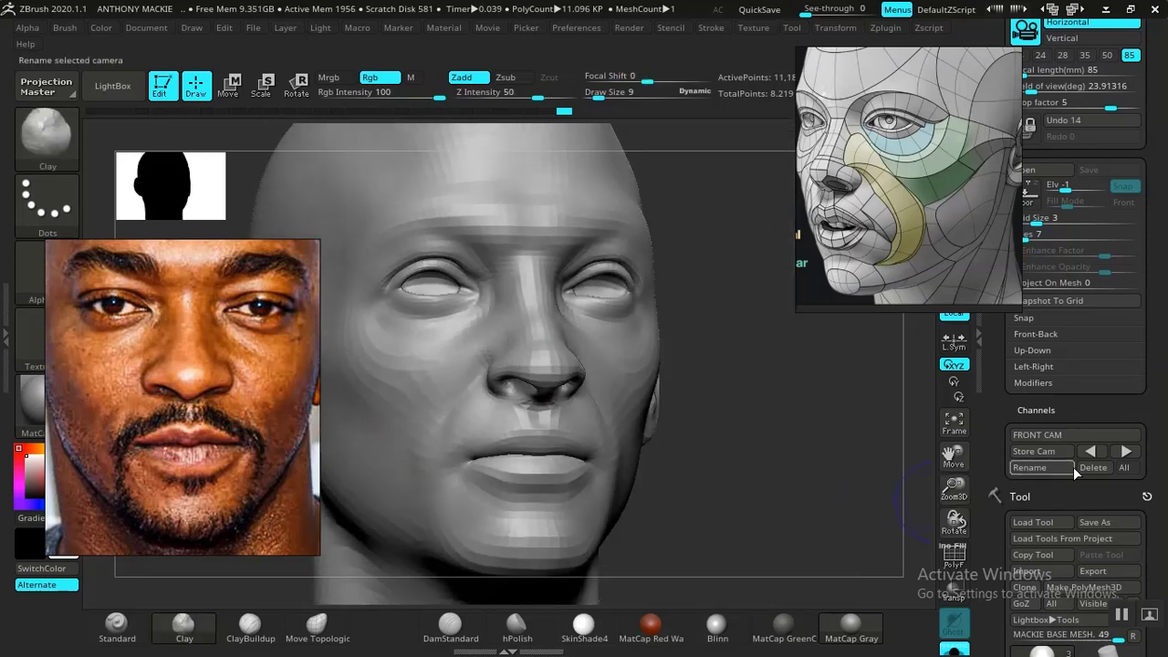
- Restore the FRONT CAM view, add Clay volume to the side of the nose between bridge and nostril, and smooth it
left_click(1130, 452)
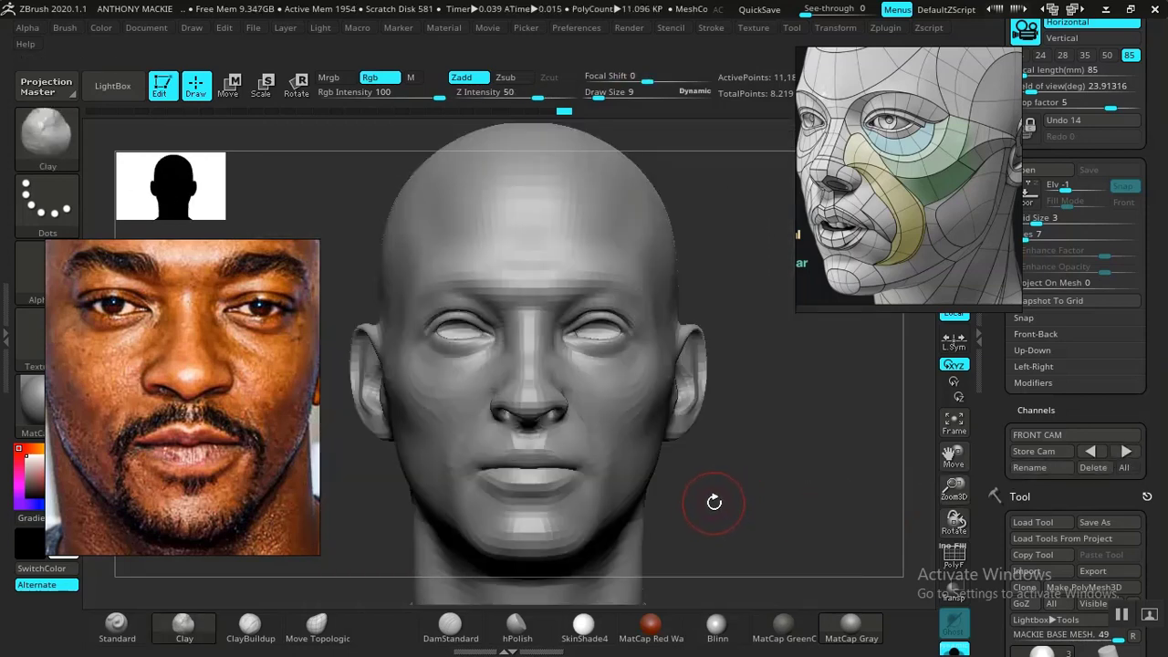
left_click_drag(714, 499, 779, 628, "alt")
left_click_drag(837, 546, 875, 548)
mouse_move(794, 511)
left_mouse_down()
mouse_move(775, 503)
mouse_move(816, 514)
mouse_move(823, 538)
mouse_move(855, 514)
mouse_move(803, 498)
left_mouse_up()
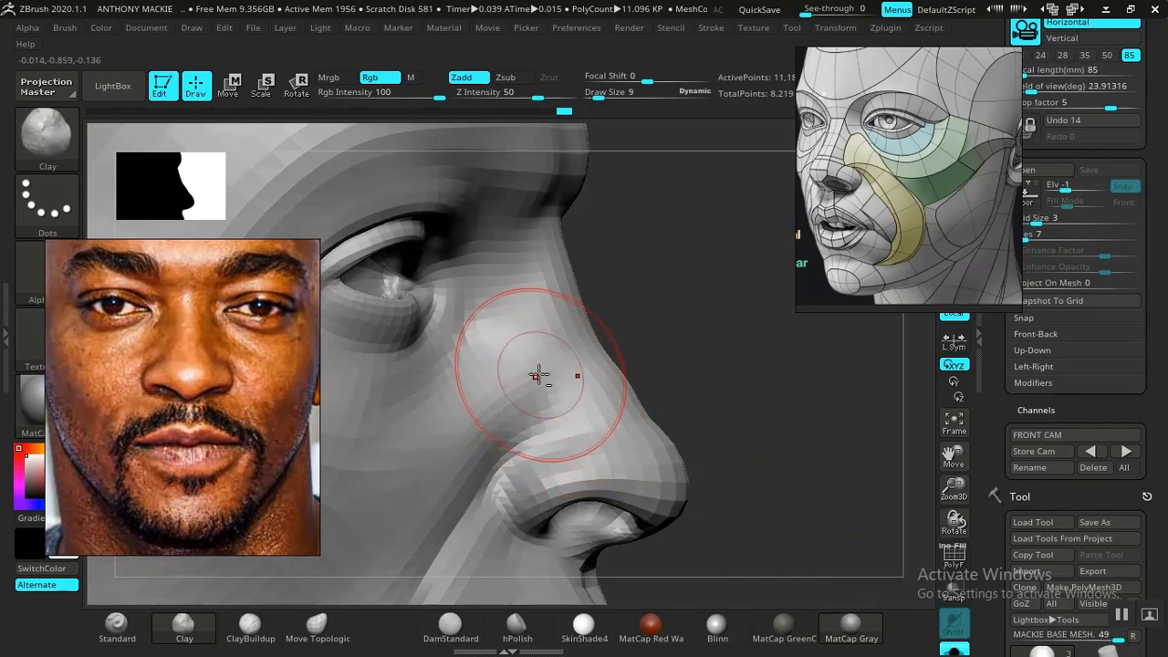
key("shift")
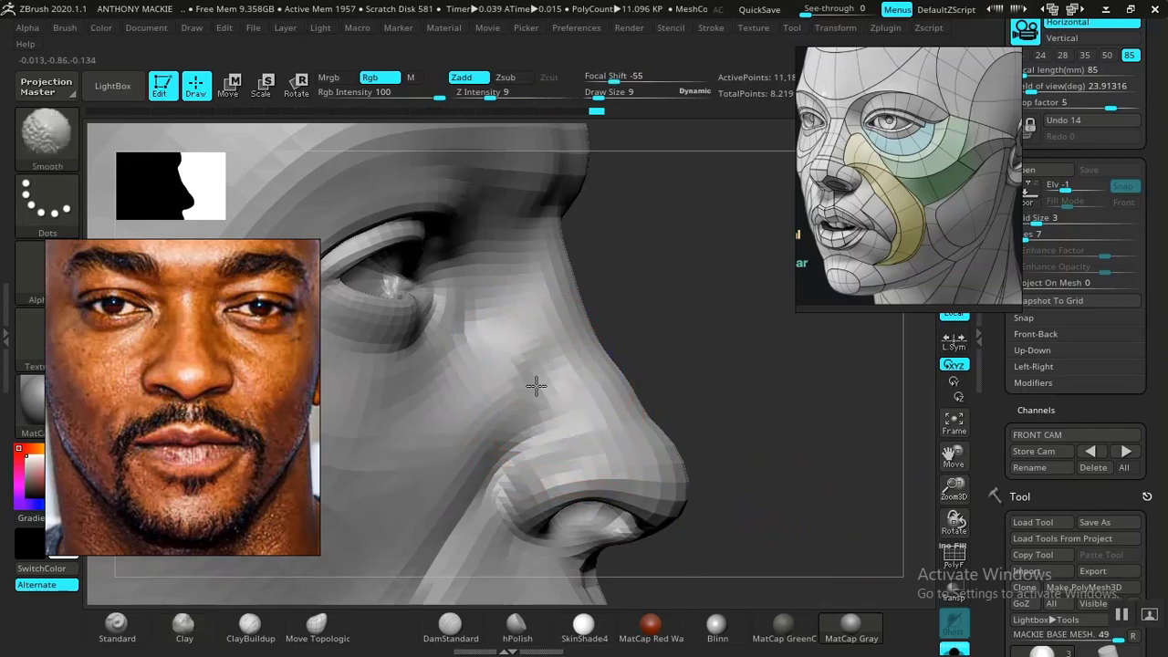
- Examine the nose, brow and eye areas, restore the FRONT CAM view, and compare the head with the front photo overlay
key("f")
mouse_move(730, 393)
left_mouse_down()
mouse_move(786, 444)
mouse_move(805, 483)
left_mouse_up()
left_click_drag(769, 548, 791, 576, "alt")
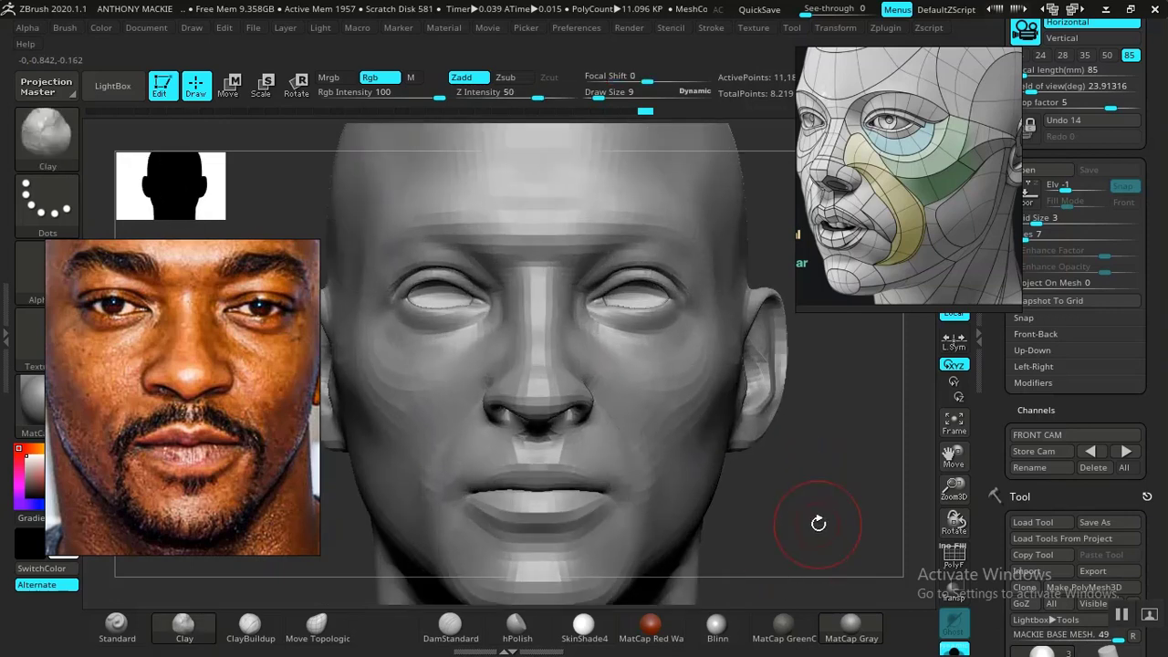
mouse_move(817, 522)
left_mouse_down()
mouse_move(850, 520)
mouse_move(807, 505)
mouse_move(818, 524)
mouse_move(783, 459)
mouse_move(816, 530)
mouse_move(840, 509)
mouse_move(821, 519)
mouse_move(783, 503)
mouse_move(795, 534)
mouse_move(807, 535)
mouse_move(840, 511)
mouse_move(824, 462)
mouse_move(822, 503)
mouse_move(820, 415)
mouse_move(821, 493)
left_mouse_up()
left_click_drag(817, 451, 796, 493)
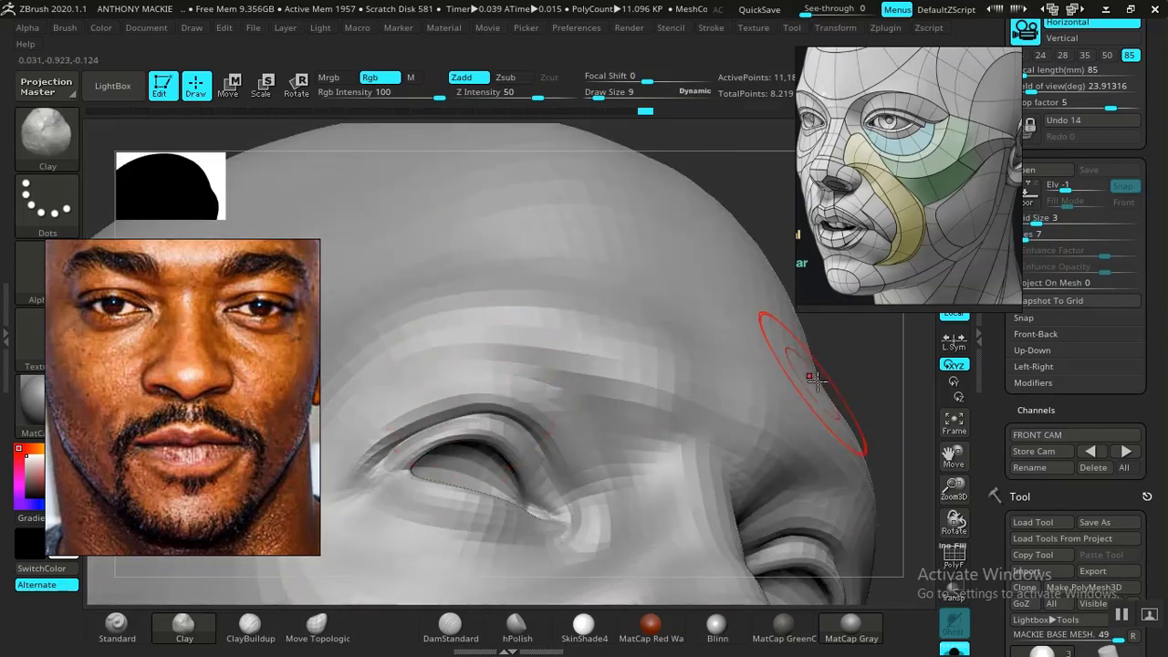
left_click_drag(815, 380, 838, 438)
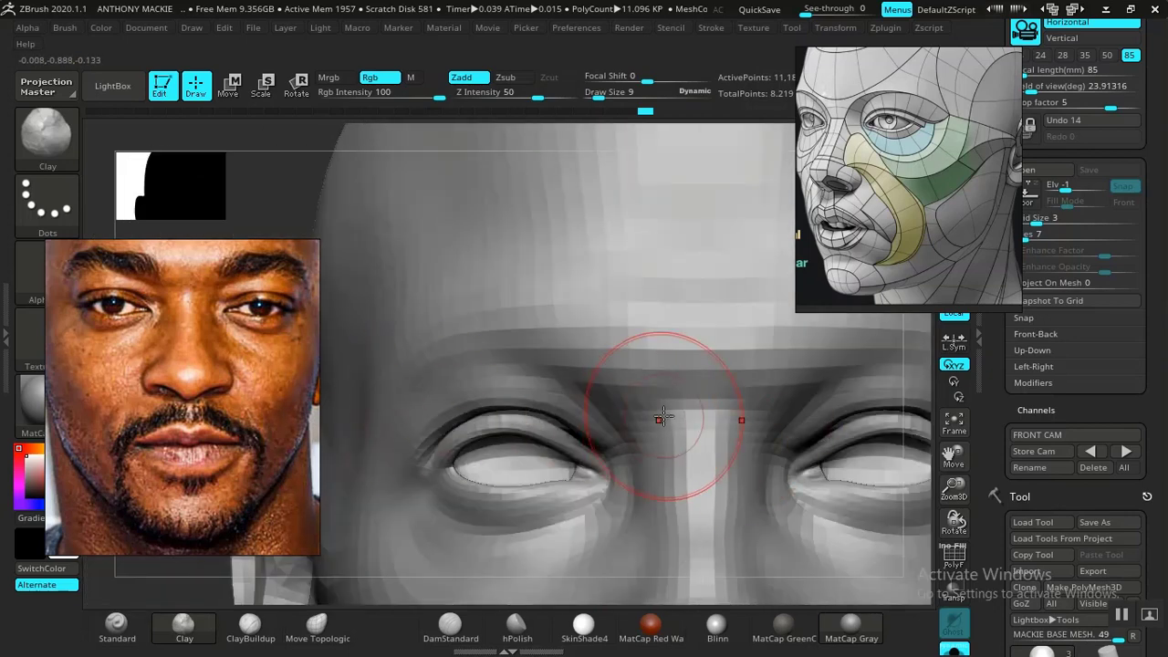
left_click(952, 436)
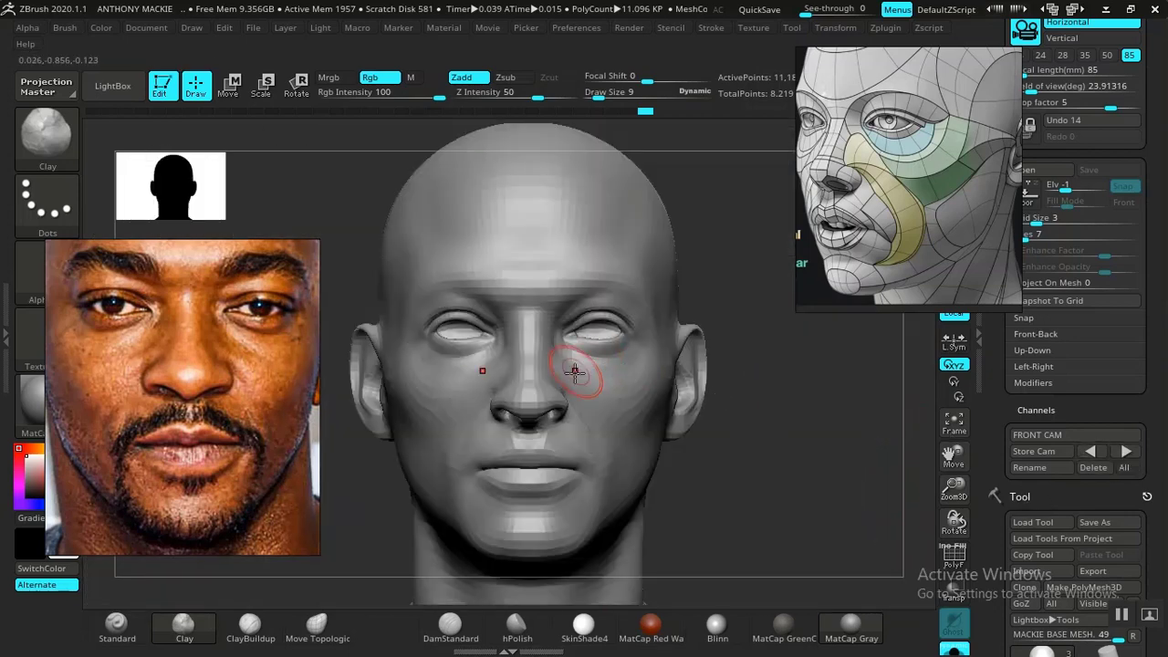
key("shift+z")
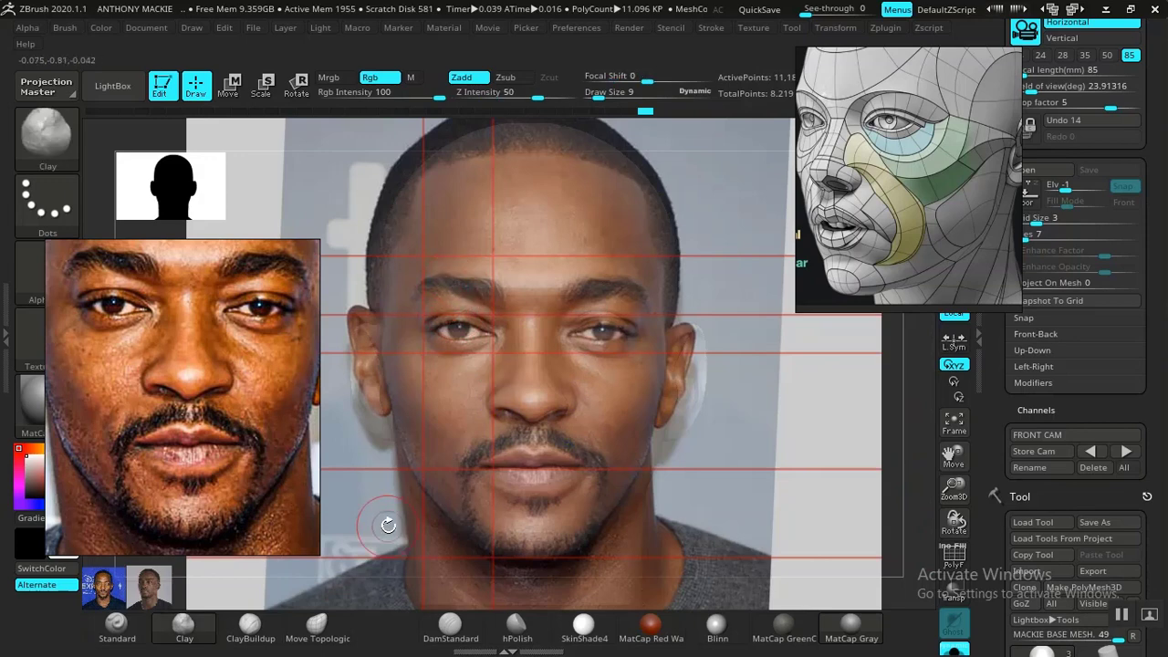
- Carve the crease above the upper eyelid towards the outer eye corner with DamStandard at draw size 9
left_click(447, 624)
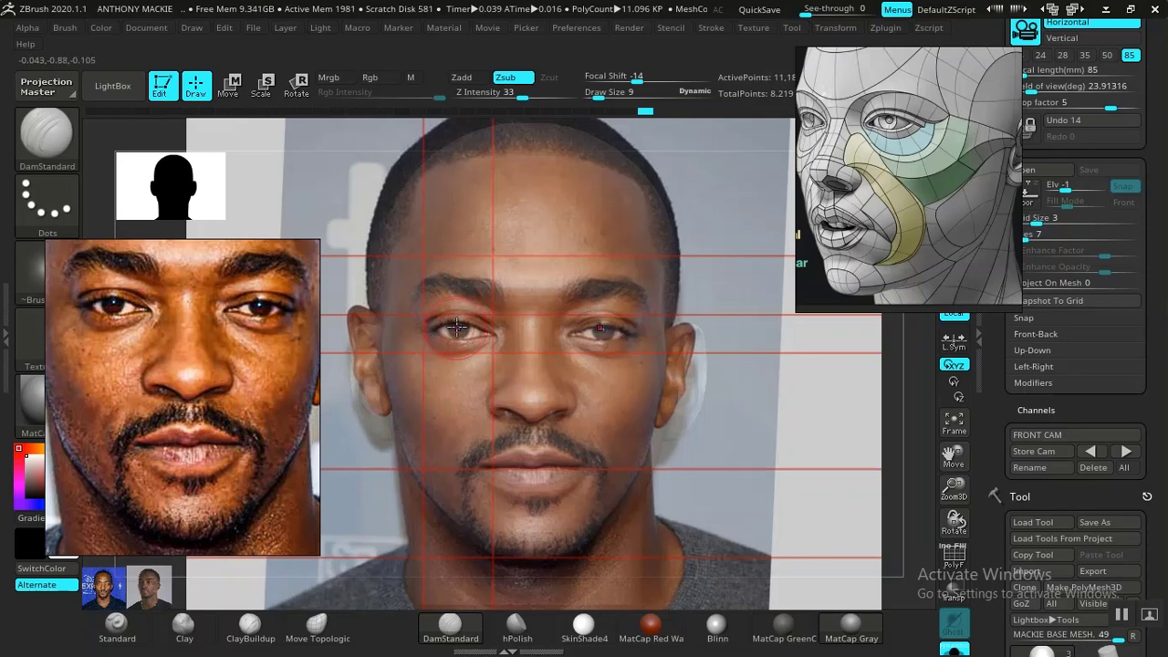
key("shift+z")
mouse_move(757, 359)
left_mouse_down("alt")
mouse_move(839, 369)
mouse_move(892, 357)
mouse_move(886, 308)
mouse_move(787, 338)
mouse_move(817, 430)
mouse_move(876, 353)
left_mouse_up("alt")
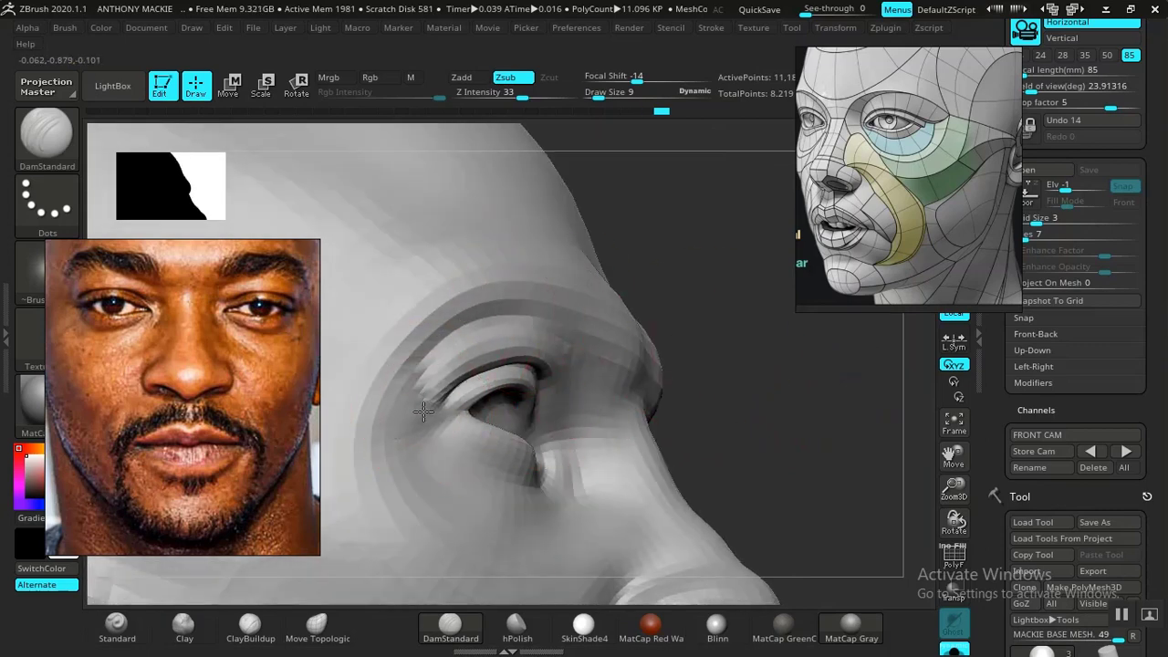
mouse_move(668, 314)
left_mouse_down()
mouse_move(651, 371)
mouse_move(722, 352)
mouse_move(748, 384)
mouse_move(741, 394)
left_mouse_up()
- Smooth the outer part of the upper eyelid fold and the surface beside the eye from the side
right_click_drag(742, 395, 774, 404, "ctrl")
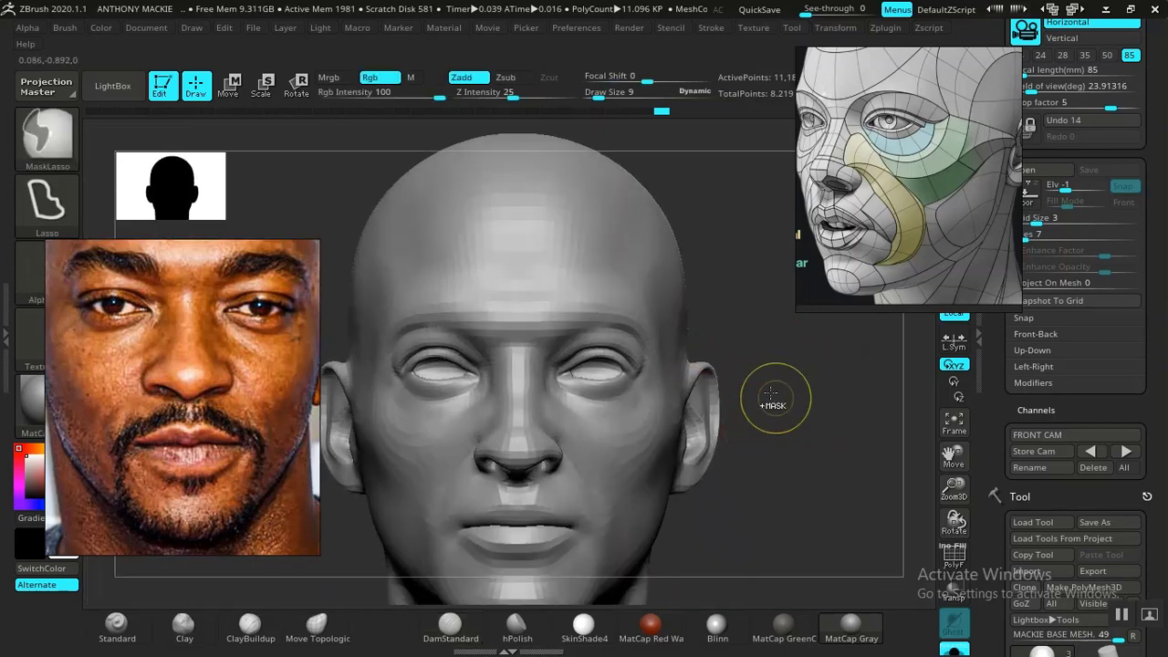
mouse_move(763, 362)
right_mouse_down("alt")
mouse_move(735, 346)
mouse_move(827, 347)
right_mouse_up("alt")
left_click_drag(827, 347, 769, 342)
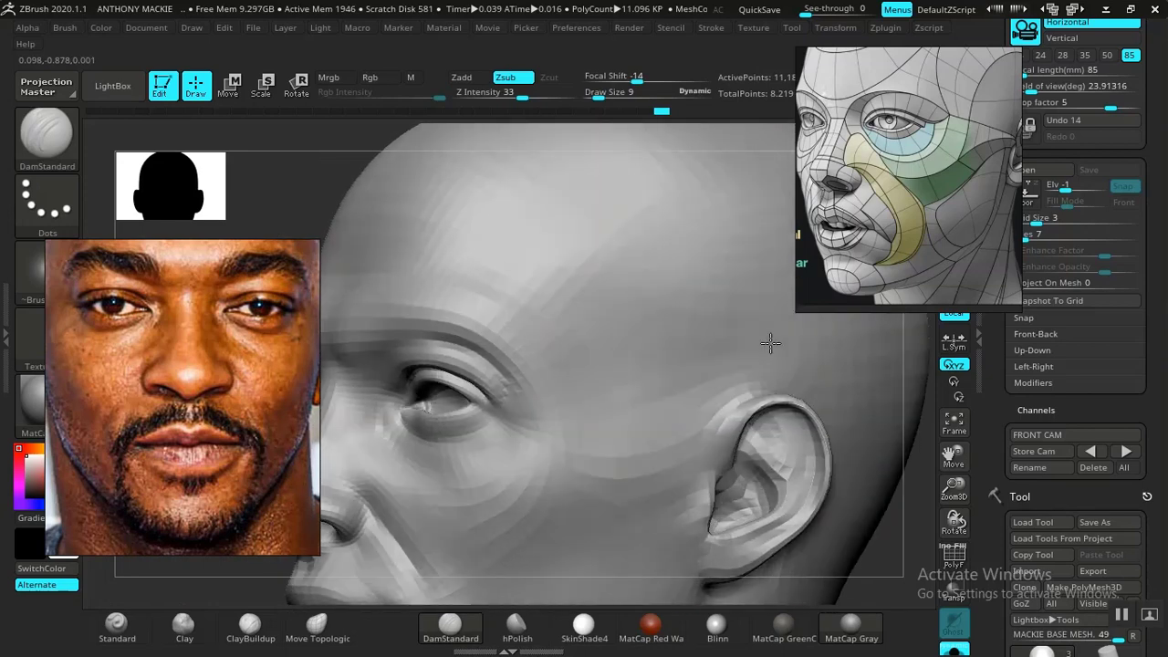
left_click_drag(469, 344, 463, 341, "shift")
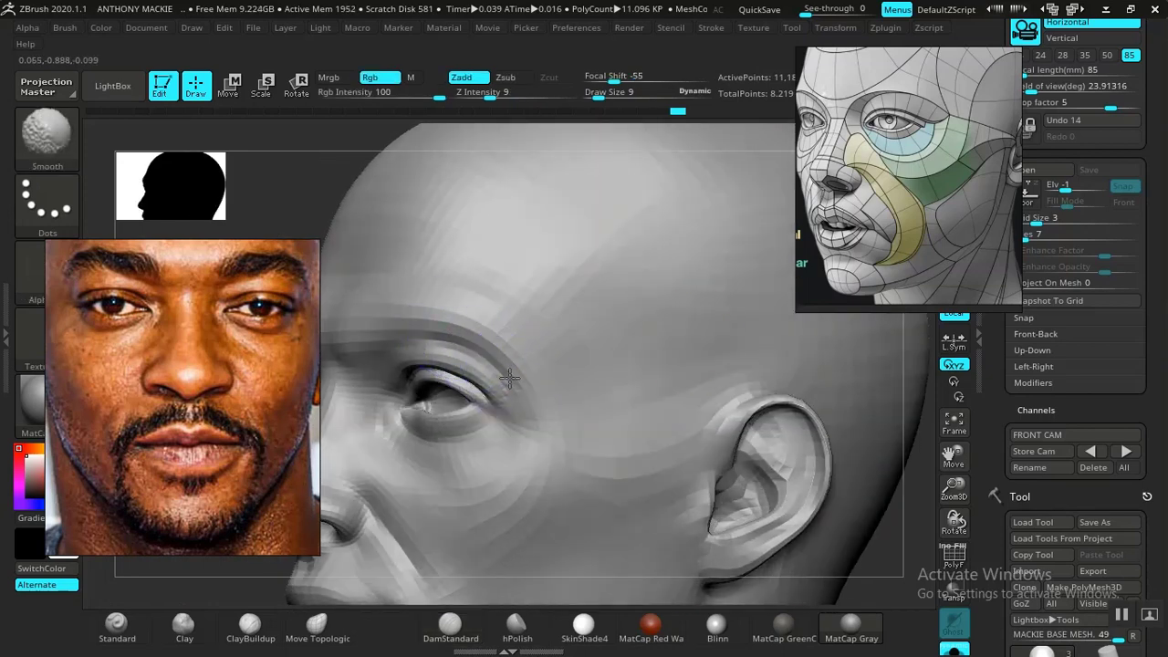
left_click_drag(537, 366, 544, 374, "shift")
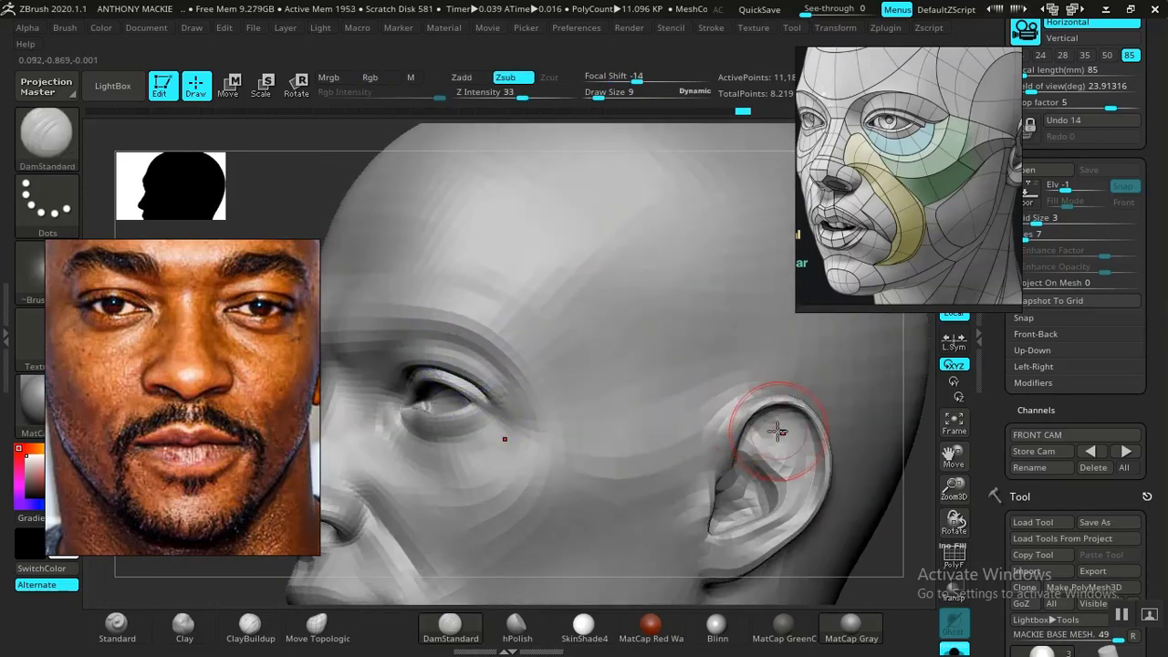
- Refine the crease at the outer eye corner with DamStandard, reduce the draw size to 6, and review the face
key("f")
mouse_move(746, 408)
left_mouse_down("shift")
mouse_move(748, 392)
mouse_move(718, 389)
mouse_move(743, 390)
left_mouse_up("shift")
right_click_drag(744, 390, 856, 346, "alt")
left_click_drag(851, 337, 665, 274)
left_click_drag(299, 189, 273, 324)
mouse_move(382, 268)
right_mouse_down("alt")
mouse_move(405, 259)
mouse_move(425, 290)
mouse_move(250, 194)
mouse_move(501, 346)
mouse_move(581, 426)
right_mouse_up("alt")
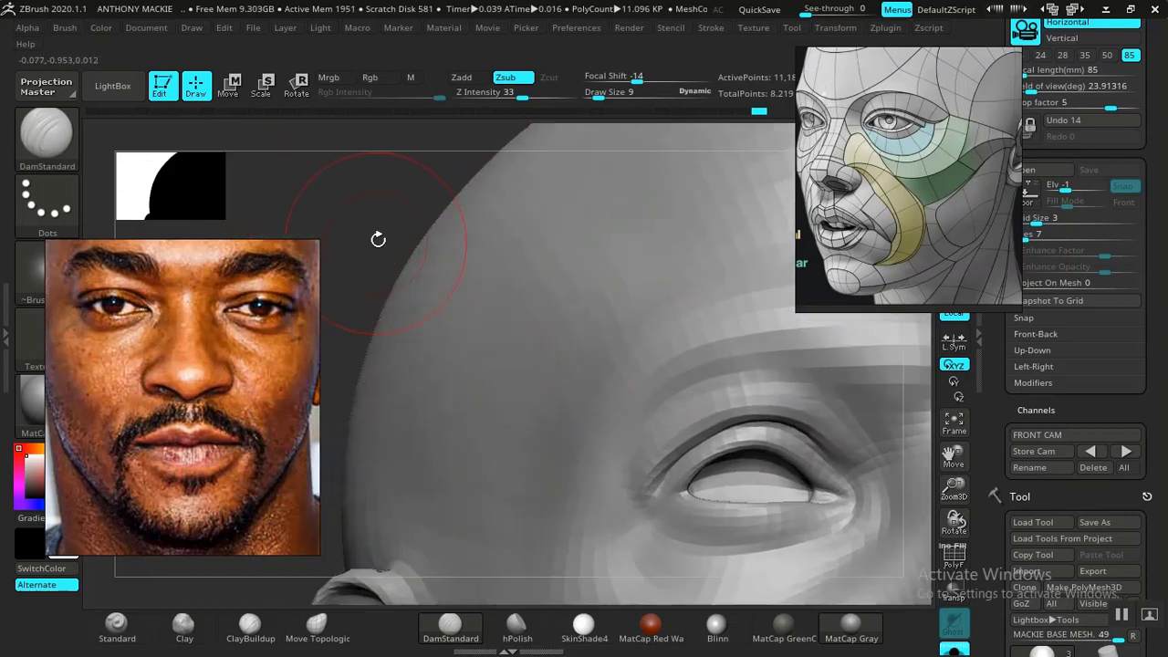
mouse_move(378, 239)
right_mouse_down()
mouse_move(407, 214)
mouse_move(383, 198)
mouse_move(684, 396)
right_mouse_up()
key("space")
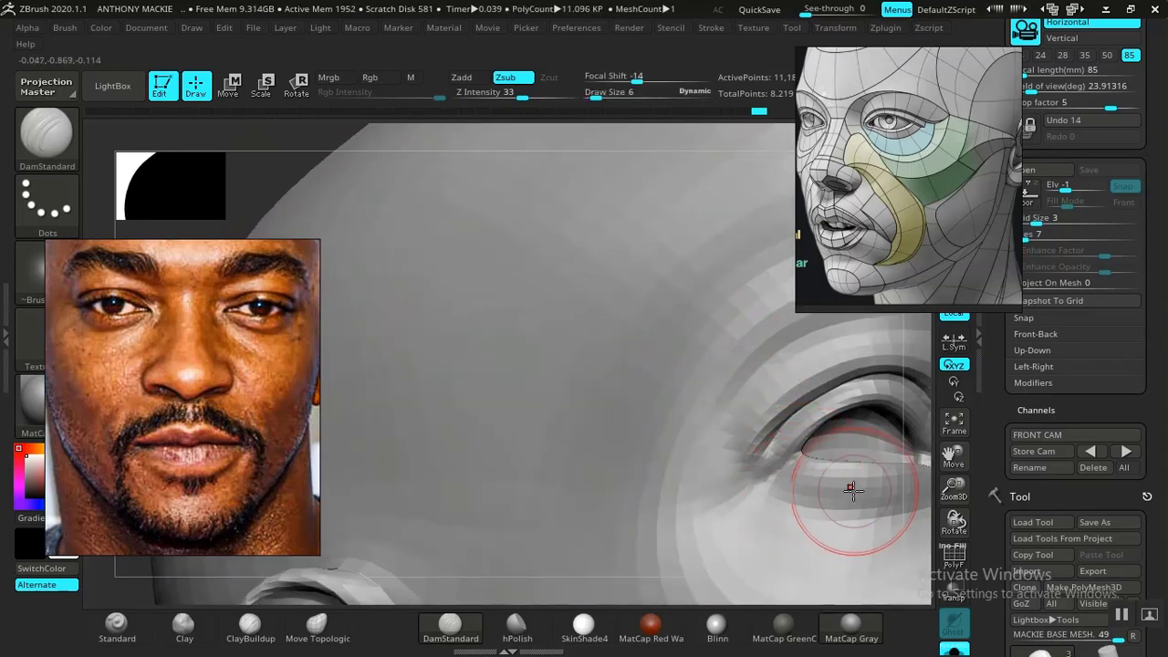
key("f")
mouse_move(809, 424)
left_mouse_down("shift")
mouse_move(825, 402)
mouse_move(743, 377)
mouse_move(764, 453)
mouse_move(847, 493)
mouse_move(816, 490)
mouse_move(834, 511)
mouse_move(771, 479)
mouse_move(814, 459)
mouse_move(826, 468)
mouse_move(791, 454)
mouse_move(811, 519)
mouse_move(916, 531)
left_mouse_up("shift")
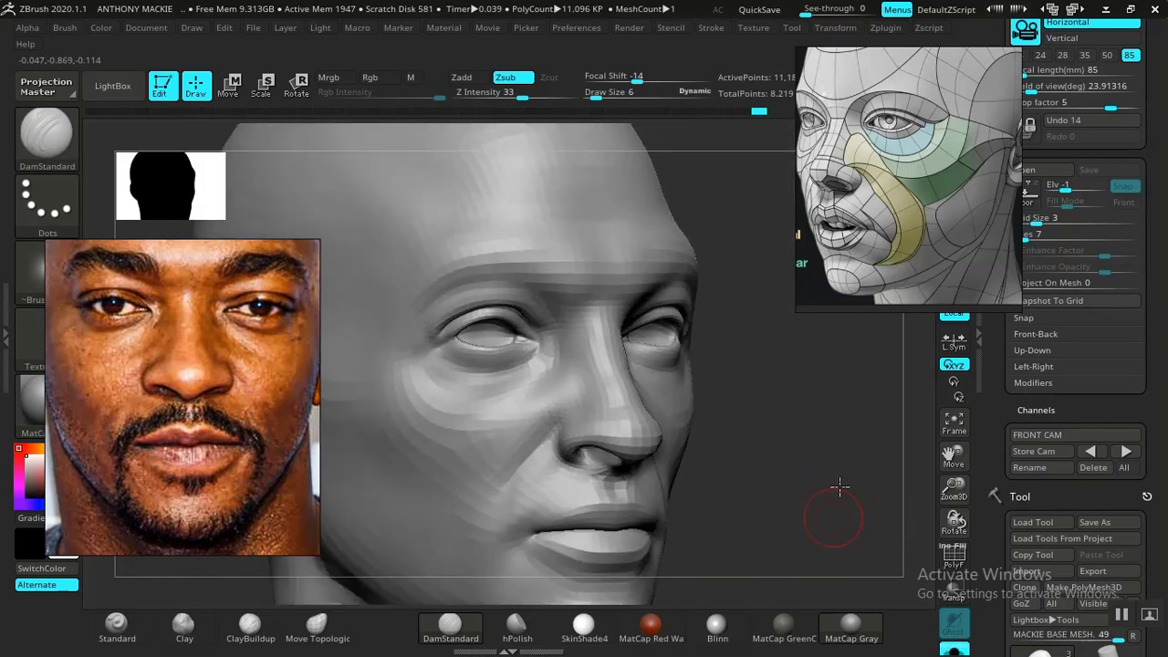
- Inspect the nose and eye from an angle, restore the FRONT CAM view, and compare the head with the front photo overlay
mouse_move(840, 487)
left_mouse_down("alt")
mouse_move(842, 448)
mouse_move(849, 500)
mouse_move(824, 483)
mouse_move(840, 461)
mouse_move(853, 493)
mouse_move(645, 461)
left_mouse_up("alt")
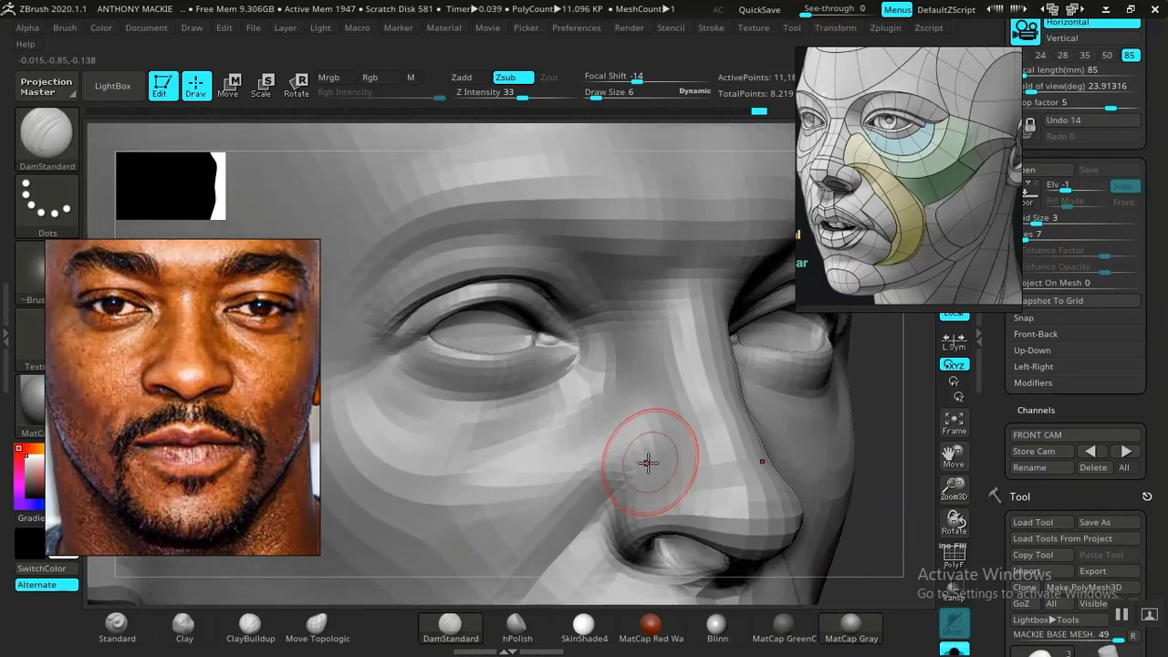
mouse_move(906, 493)
left_mouse_down()
mouse_move(886, 464)
mouse_move(897, 463)
left_mouse_up()
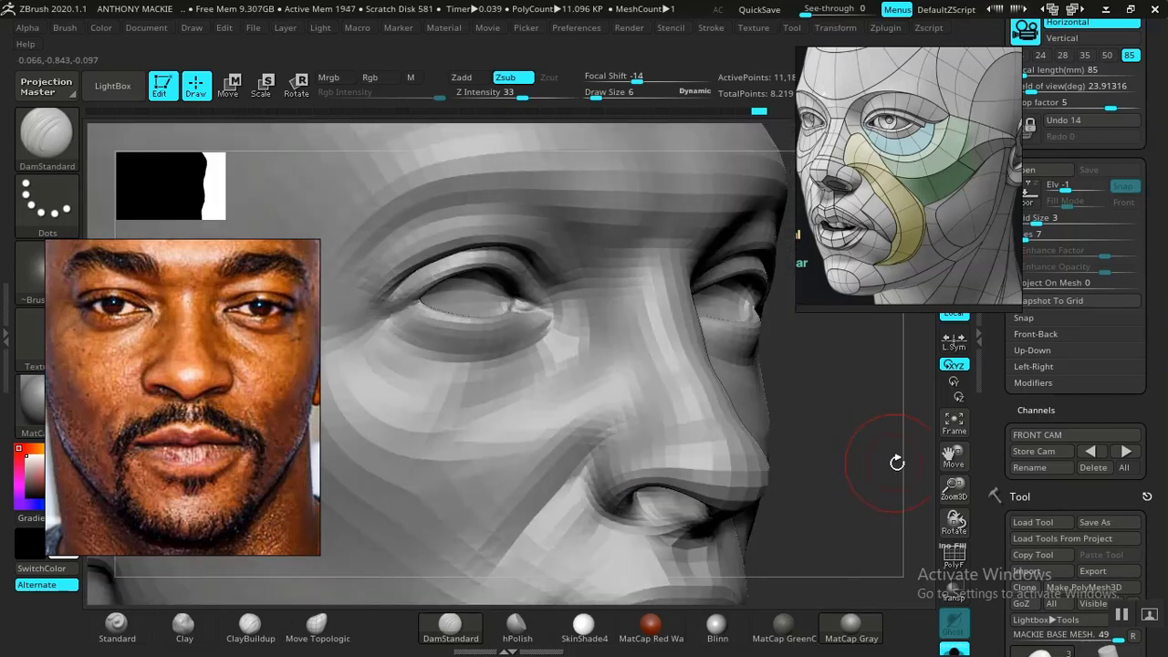
left_click(1088, 451)
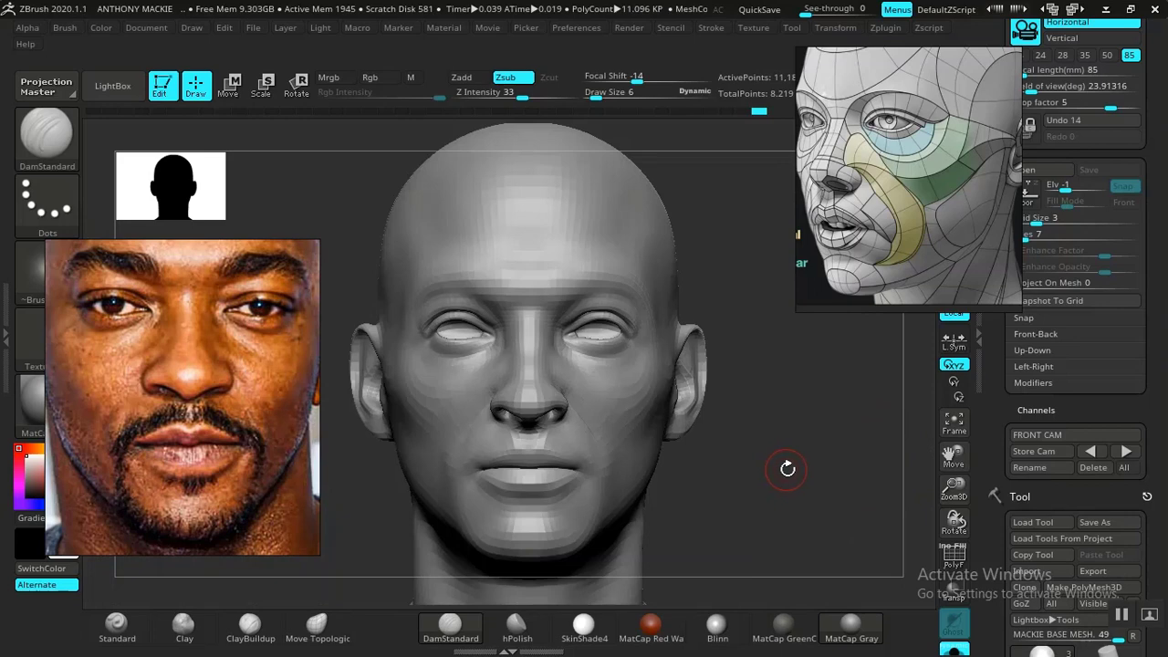
key("shift+z")
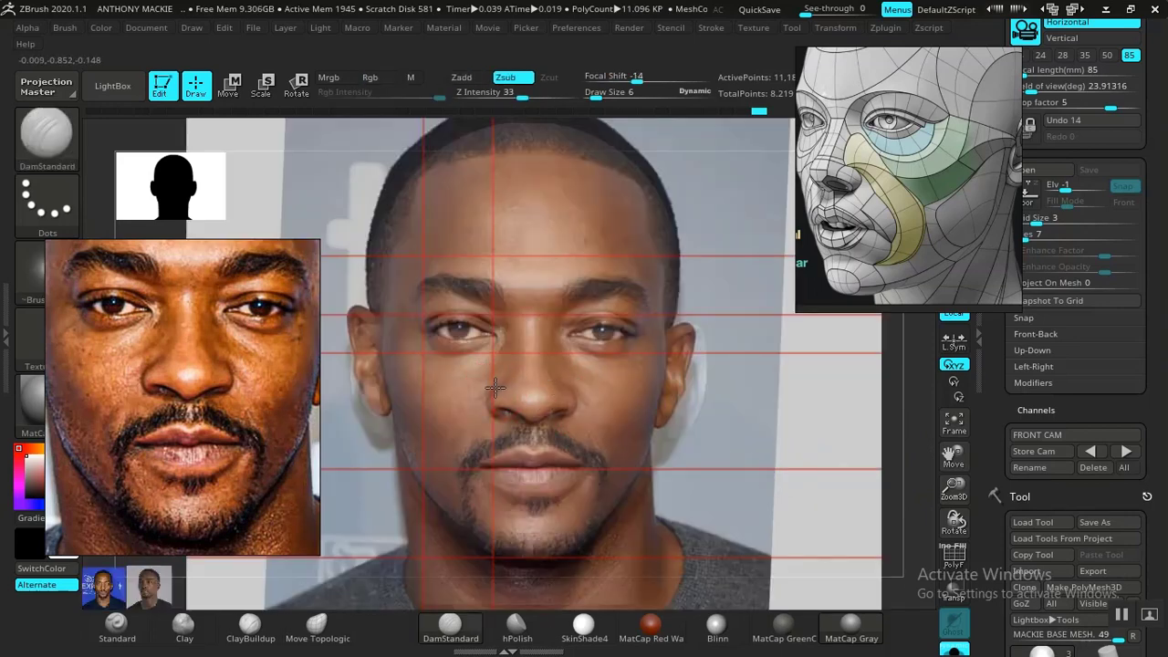
key("shift+z")
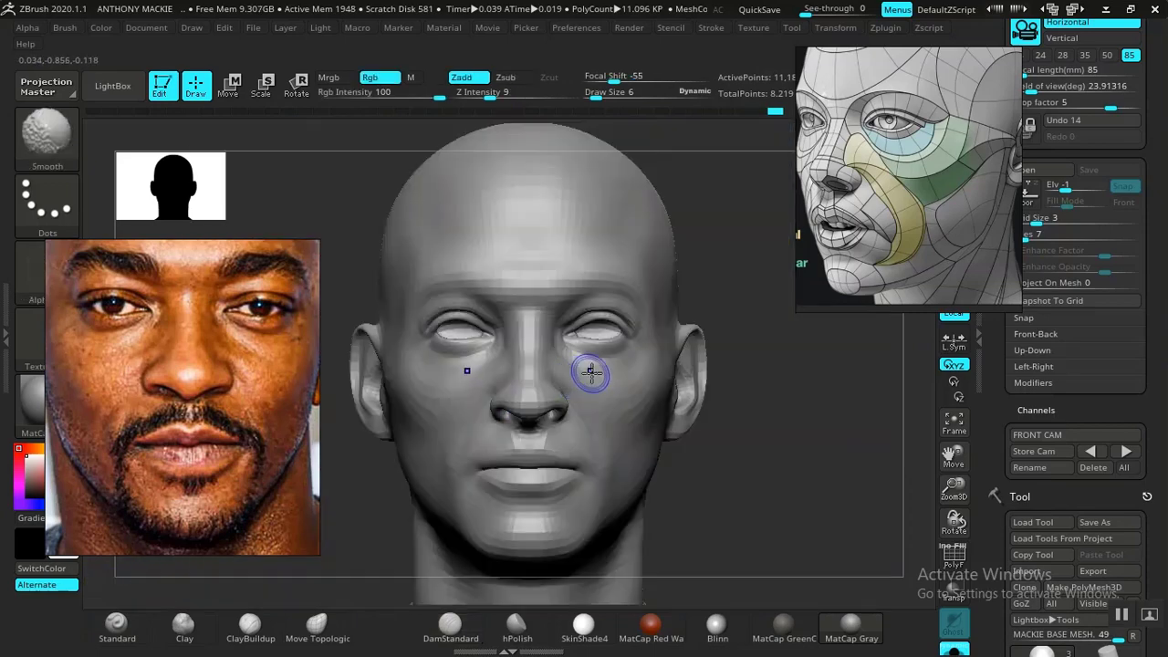
- Carve the crease around the upper edge of the nostril wing with DamStandard at draw size 6 and smooth it beside the nose
mouse_move(745, 467)
left_mouse_down("alt")
mouse_move(736, 454)
mouse_move(871, 553)
mouse_move(809, 527)
mouse_move(790, 504)
left_mouse_up("alt")
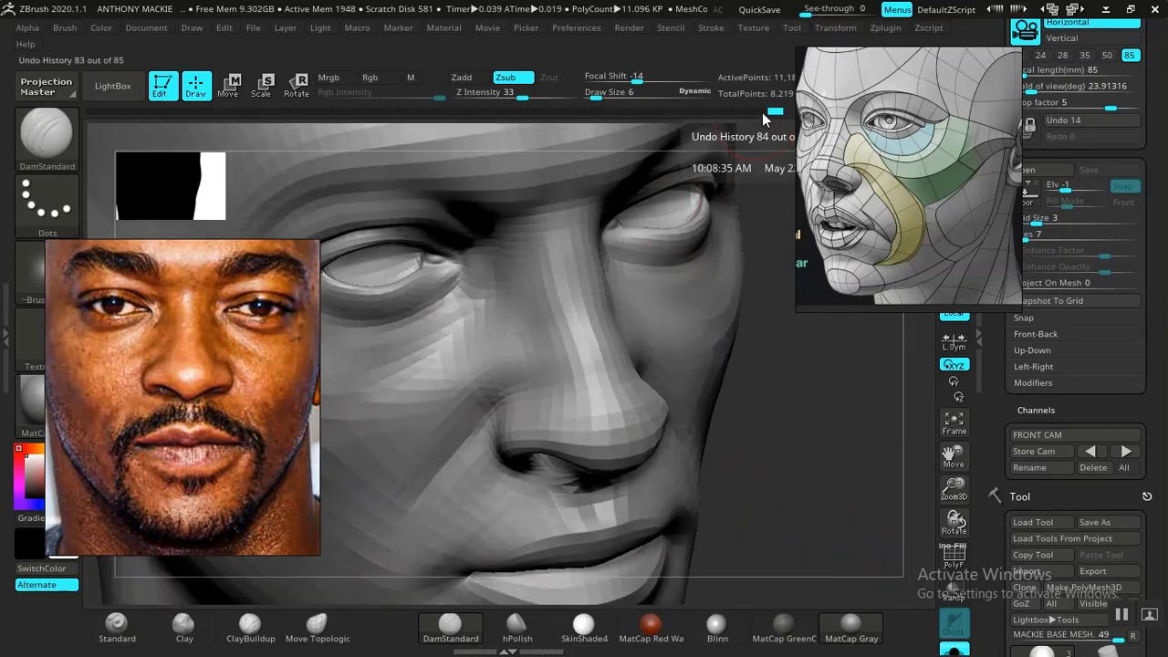
left_click_drag(767, 111, 748, 115)
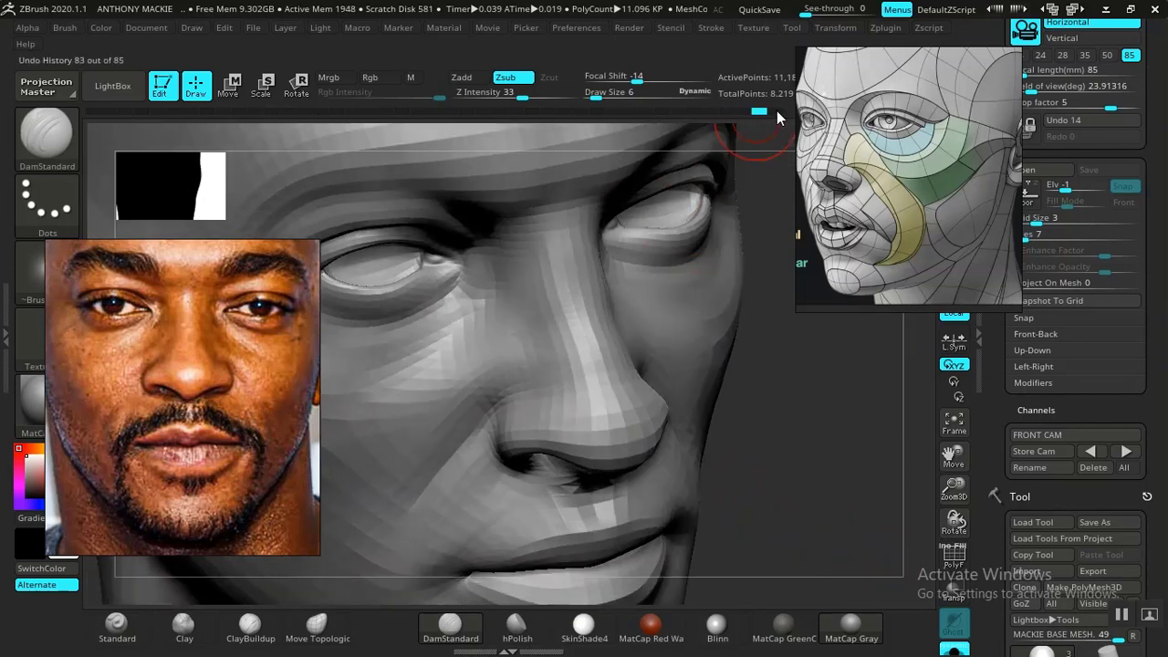
mouse_move(777, 438)
left_mouse_down()
mouse_move(764, 425)
mouse_move(632, 440)
left_mouse_up()
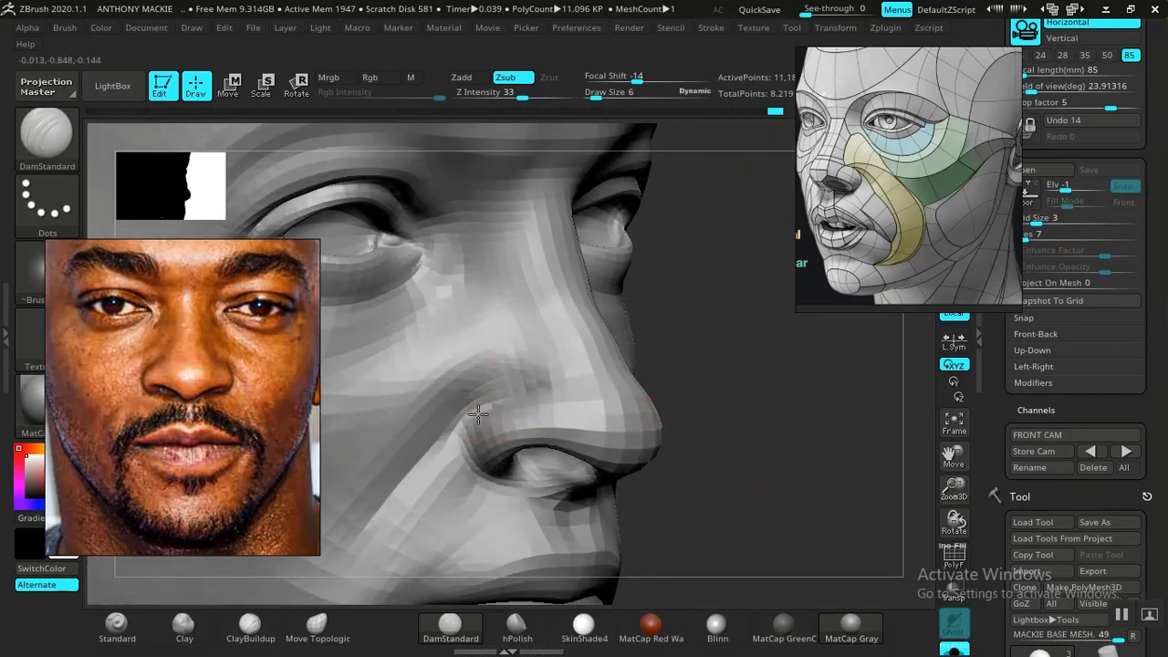
mouse_move(747, 433)
left_mouse_down()
mouse_move(774, 428)
mouse_move(759, 433)
mouse_move(740, 480)
mouse_move(745, 455)
left_mouse_up()
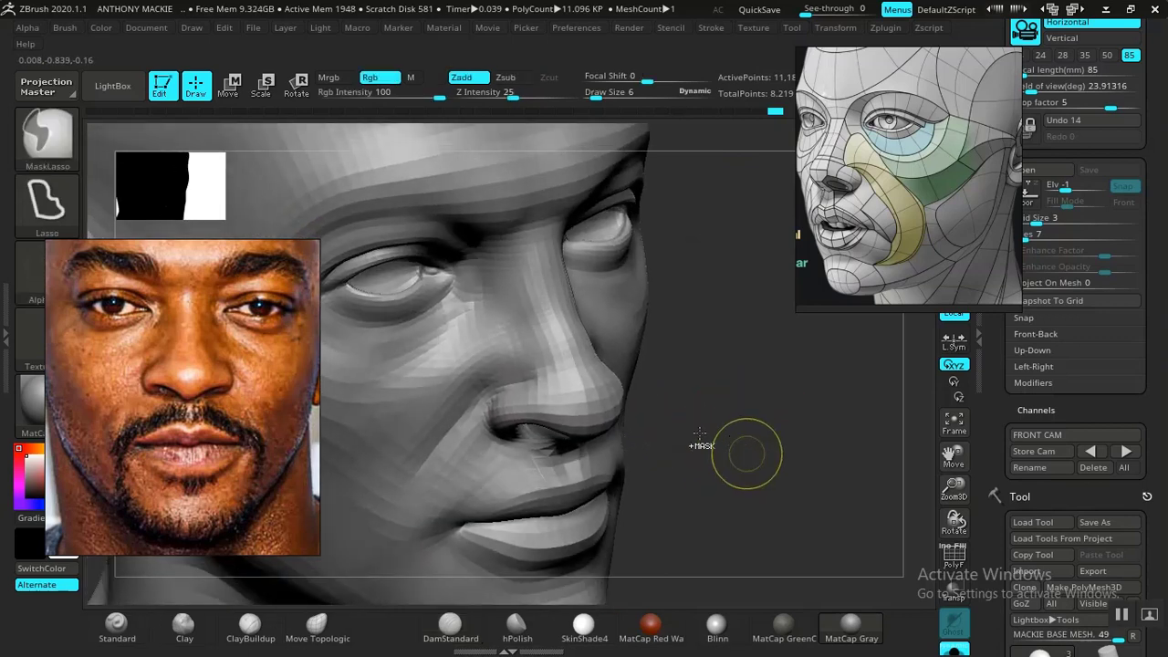
mouse_move(746, 456)
right_mouse_down("ctrl")
mouse_move(746, 435)
mouse_move(744, 479)
right_mouse_up("ctrl")
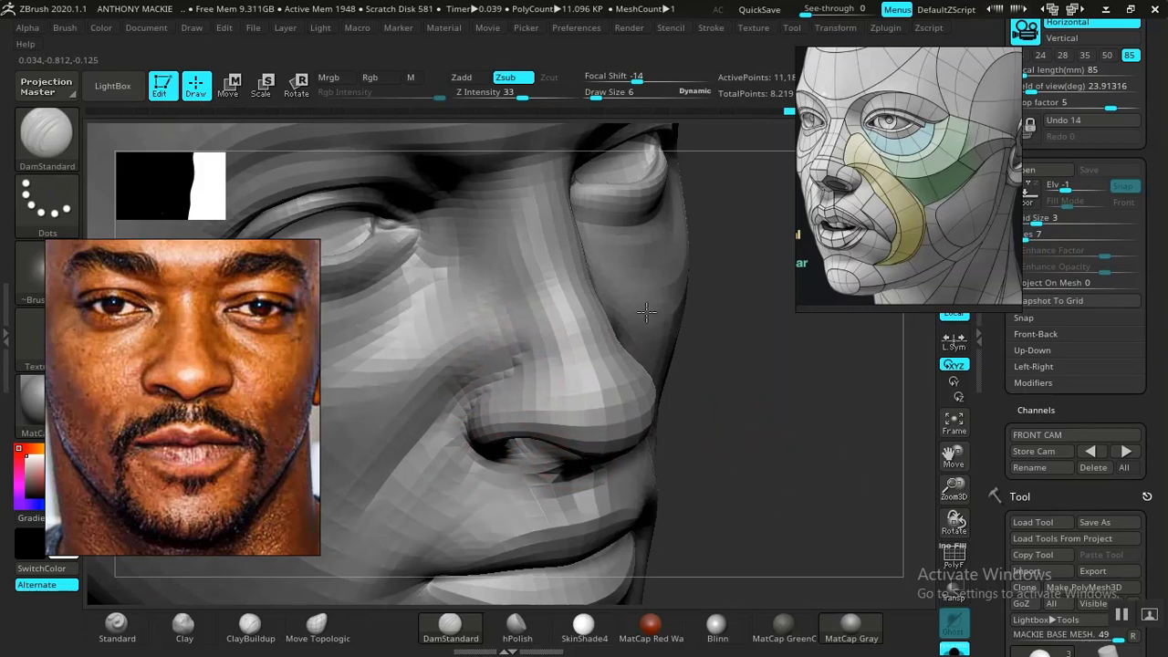
key("f")
mouse_move(736, 387)
left_mouse_down("shift")
mouse_move(679, 412)
mouse_move(782, 528)
mouse_move(790, 488)
mouse_move(864, 508)
mouse_move(843, 491)
mouse_move(821, 589)
left_mouse_up("shift")
left_click_drag(511, 373, 492, 390, "shift")
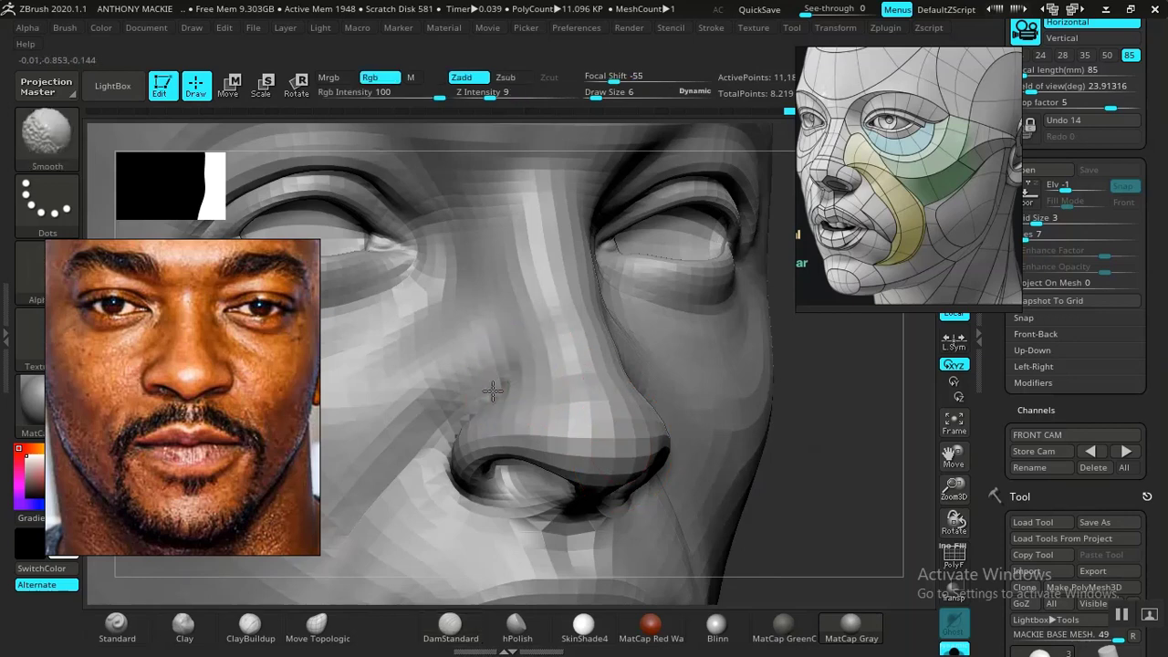
- Review the whole head from the front, restore the stored camera view, and compare the mouth area with the photo overlay
left_click_drag(781, 408, 684, 451, "alt")
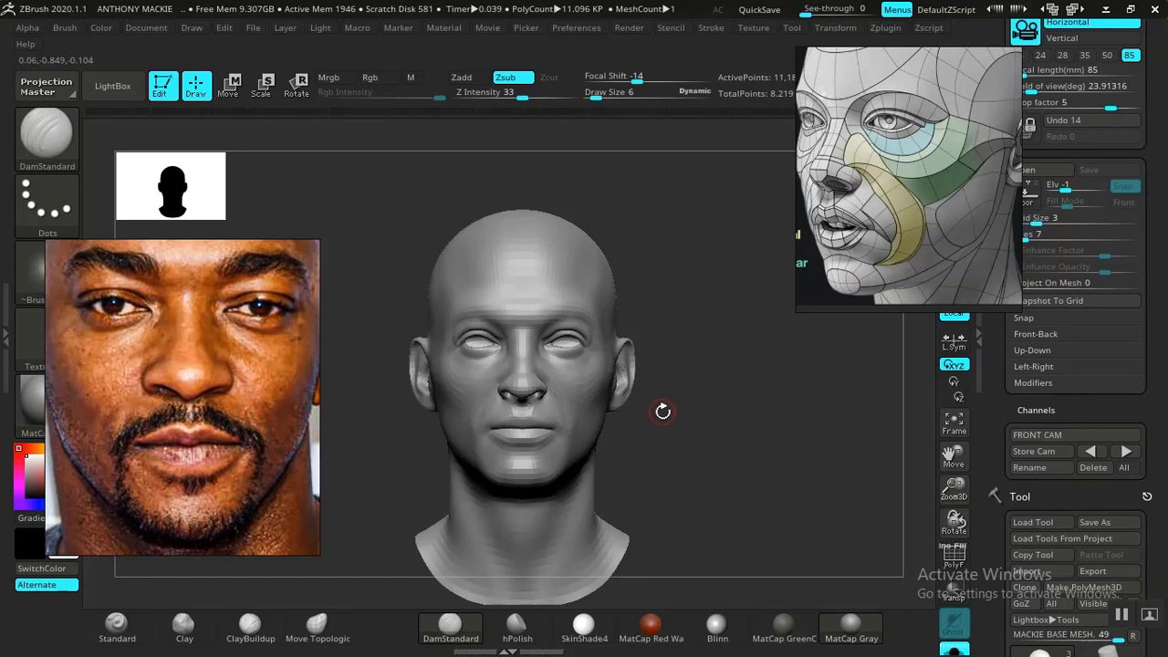
left_click_drag(614, 449, 686, 454, "alt")
left_click_drag(704, 501, 760, 530, "alt")
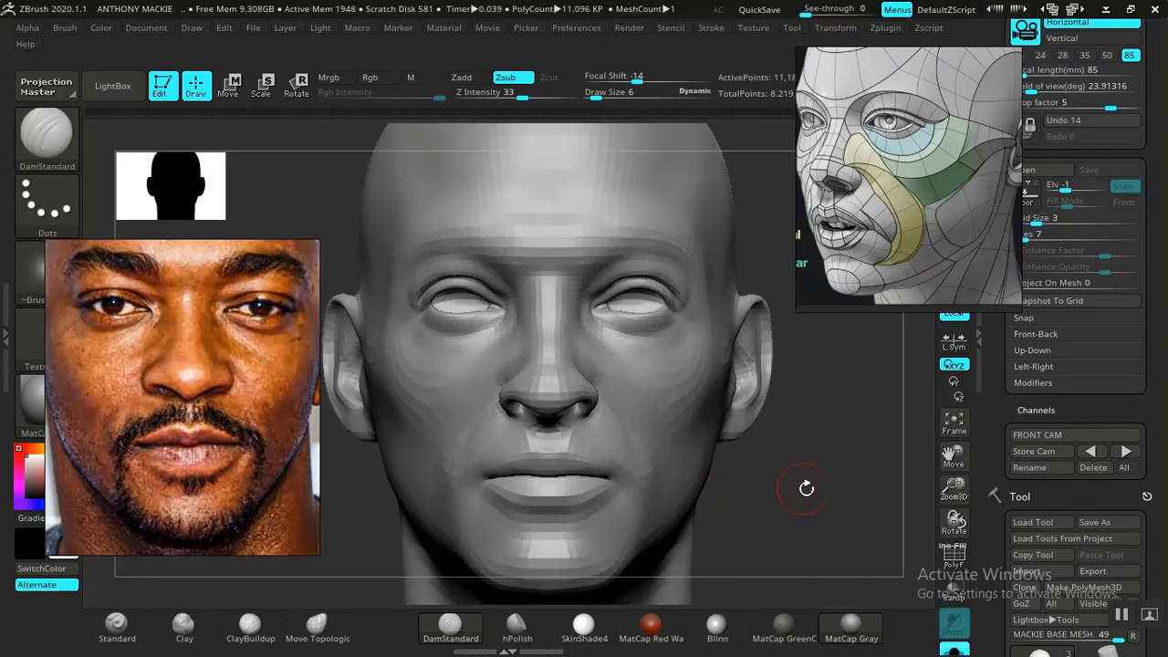
left_click_drag(807, 490, 933, 461, "alt")
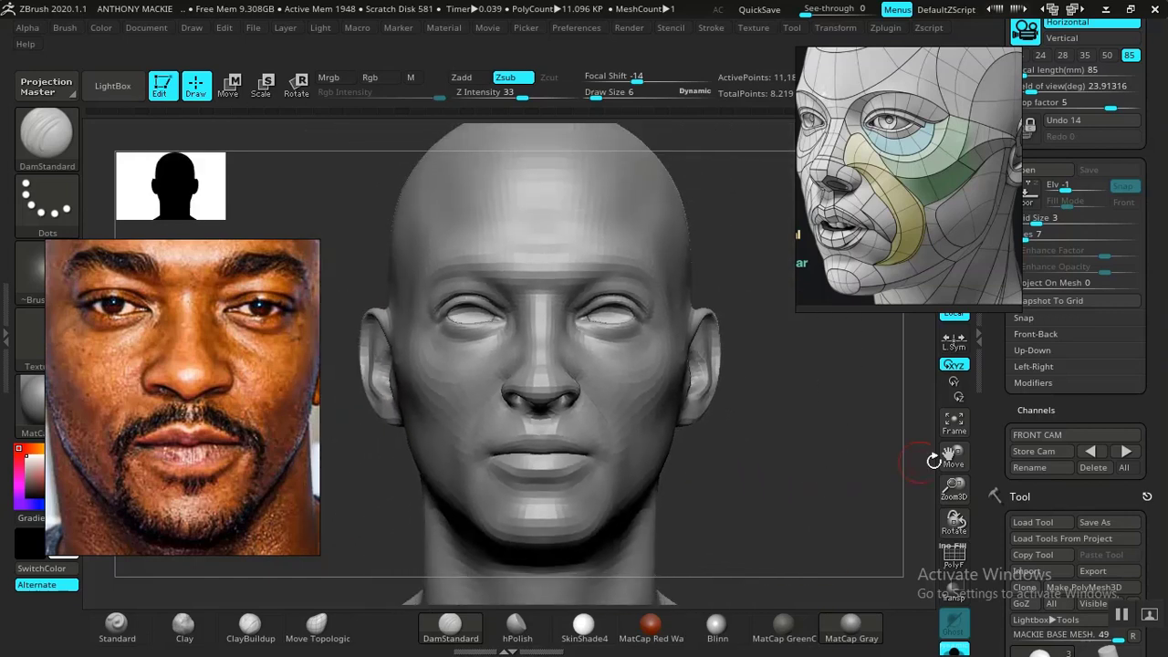
left_click(1124, 455)
key("shift+z")
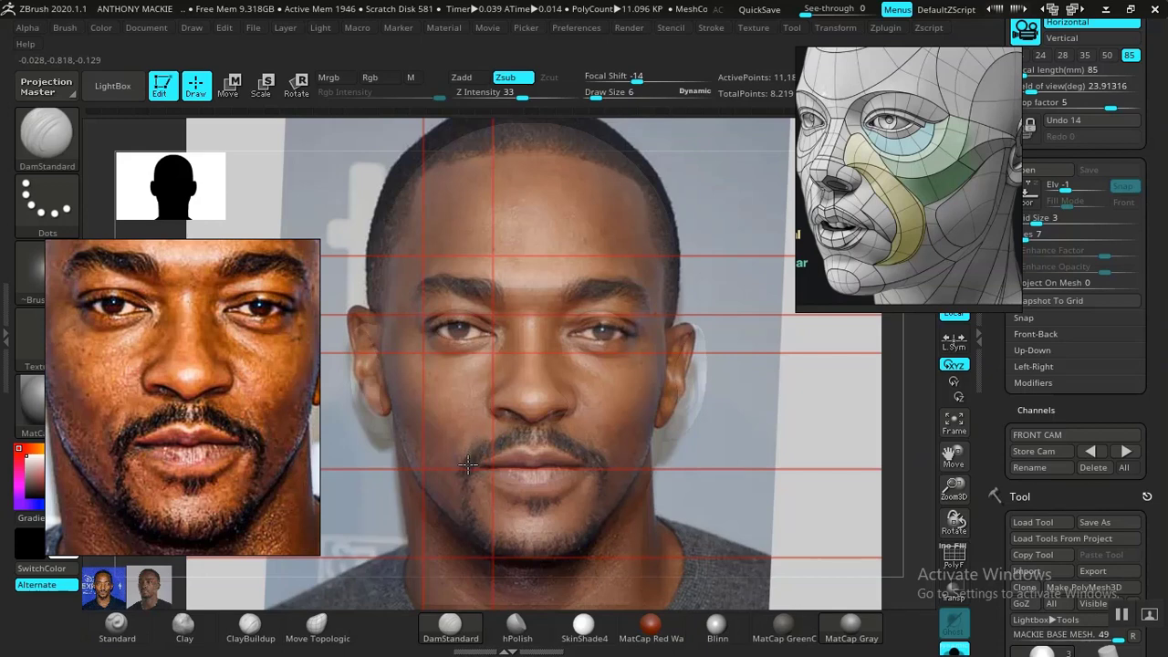
key("shift+z")
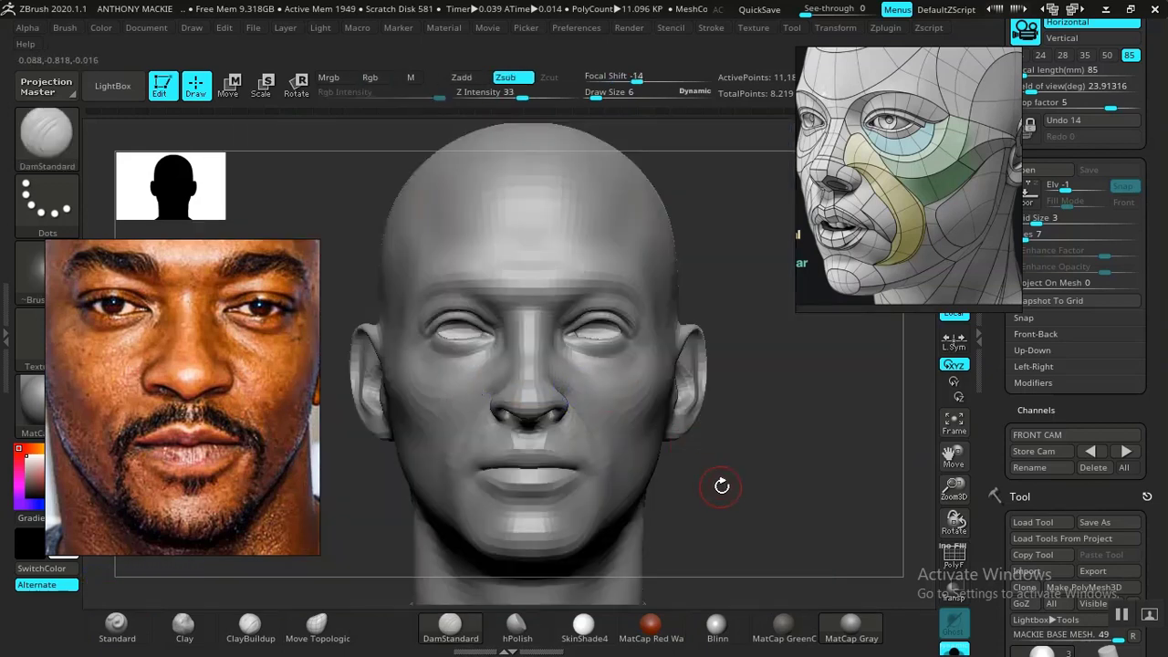
- Move the facial topology reference away from the undo history and compare earlier sculpt states of the nasolabial fold from the side
left_click_drag(722, 483, 329, 528)
left_click_drag(329, 573, 676, 429)
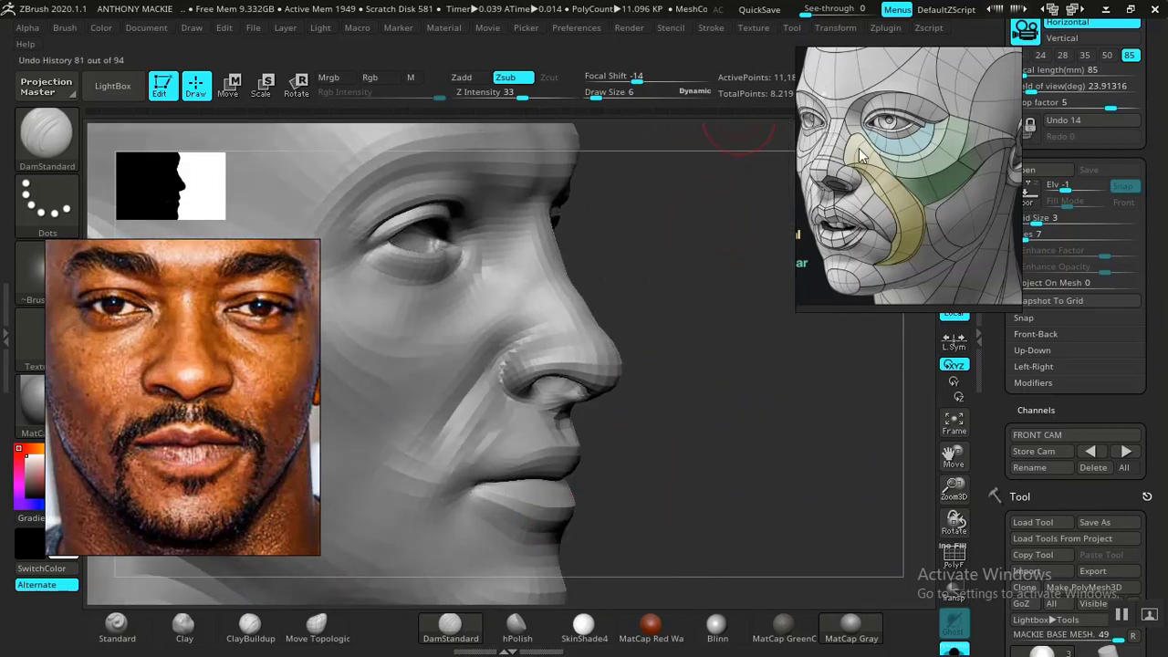
left_click_drag(861, 155, 923, 169)
left_click_drag(741, 266, 719, 316)
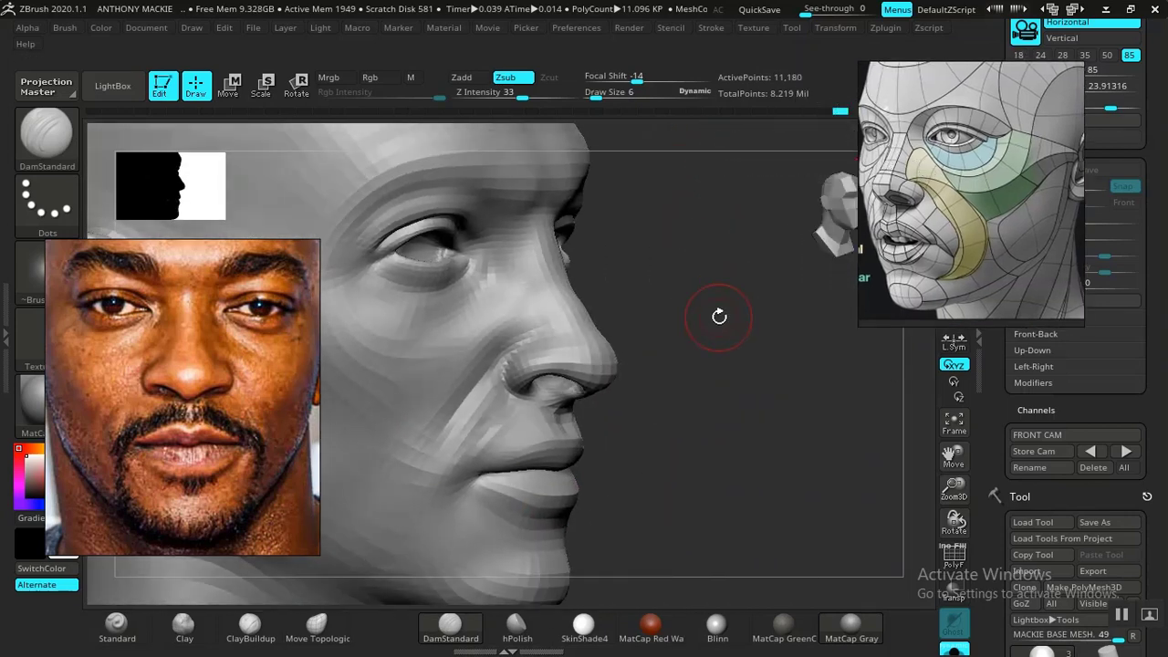
key("ctrl")
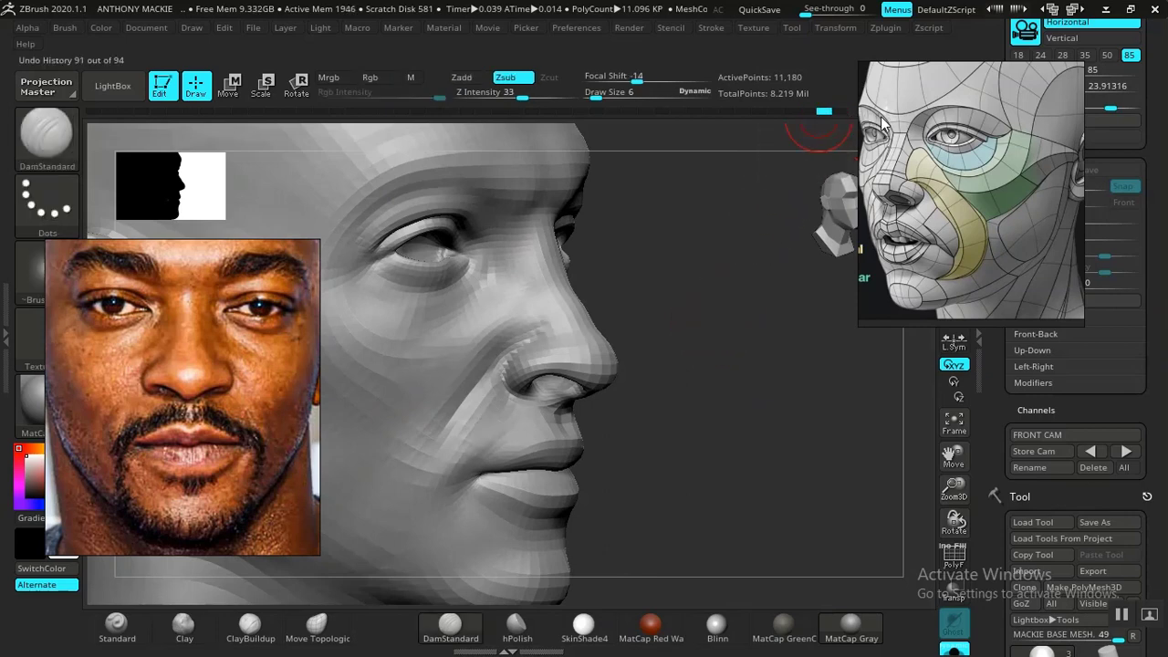
- Examine the mouth and nasolabial fold up close, restore the FRONT CAM view, and check the mouth corners against the photo overlay
mouse_move(696, 410)
left_mouse_down()
mouse_move(671, 394)
mouse_move(835, 456)
mouse_move(884, 501)
mouse_move(821, 438)
mouse_move(777, 417)
mouse_move(767, 459)
mouse_move(803, 468)
left_mouse_up()
right_click_drag(803, 468, 775, 461)
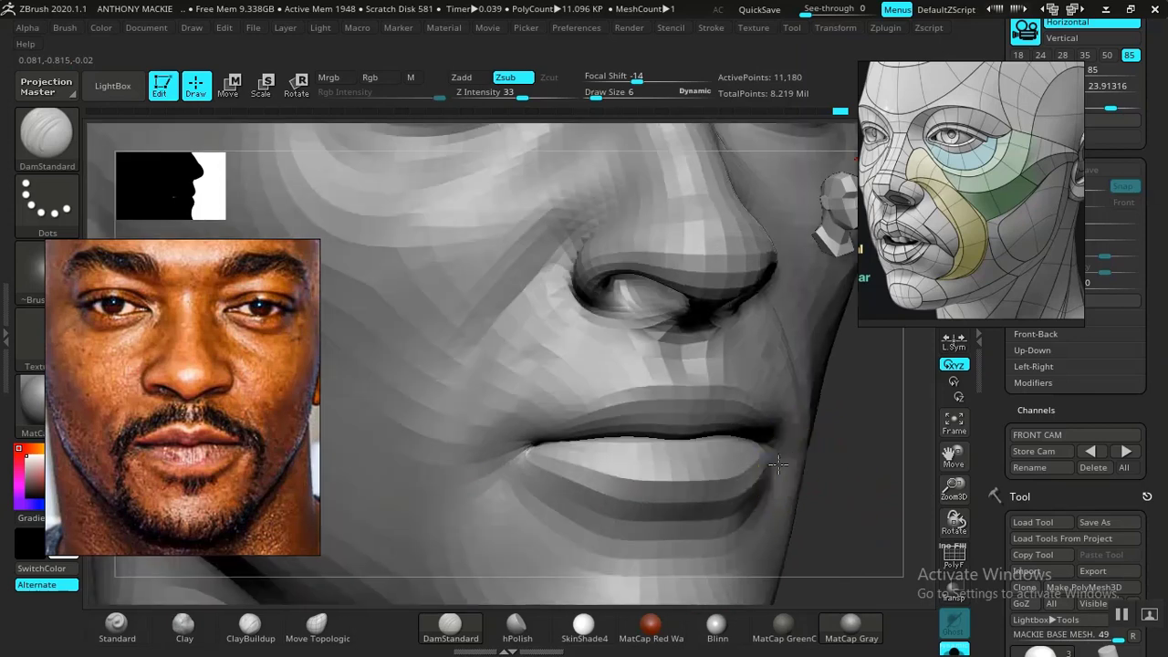
right_click_drag(863, 474, 854, 443, "ctrl")
left_click_drag(853, 442, 936, 458)
left_click(1124, 457)
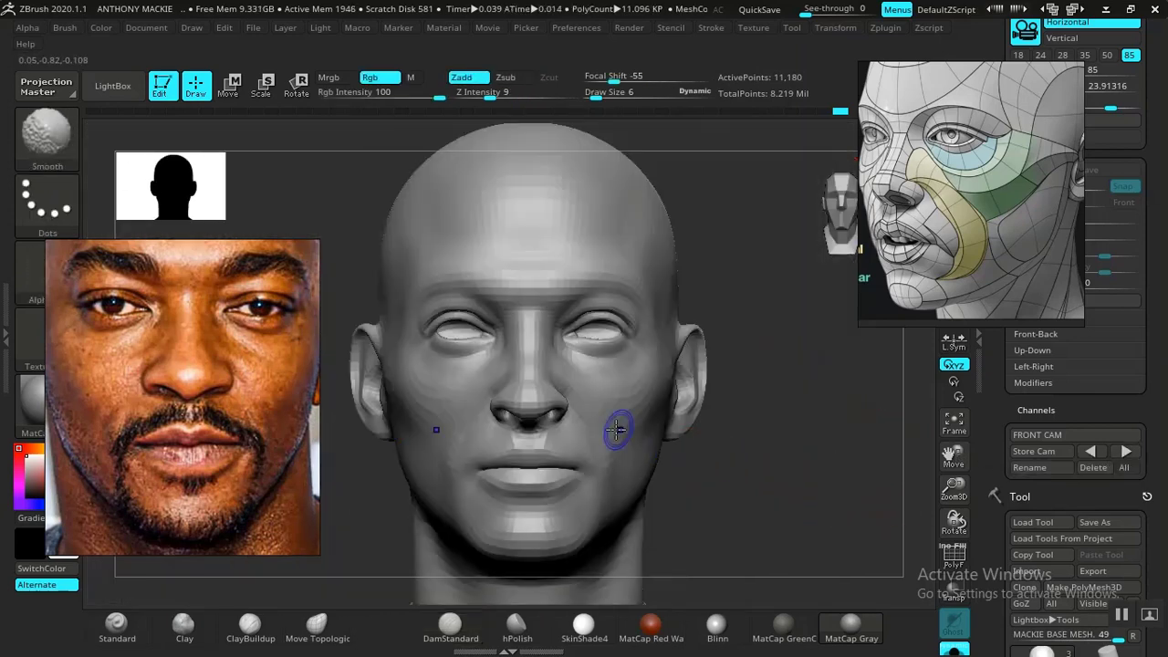
key("shift+z")
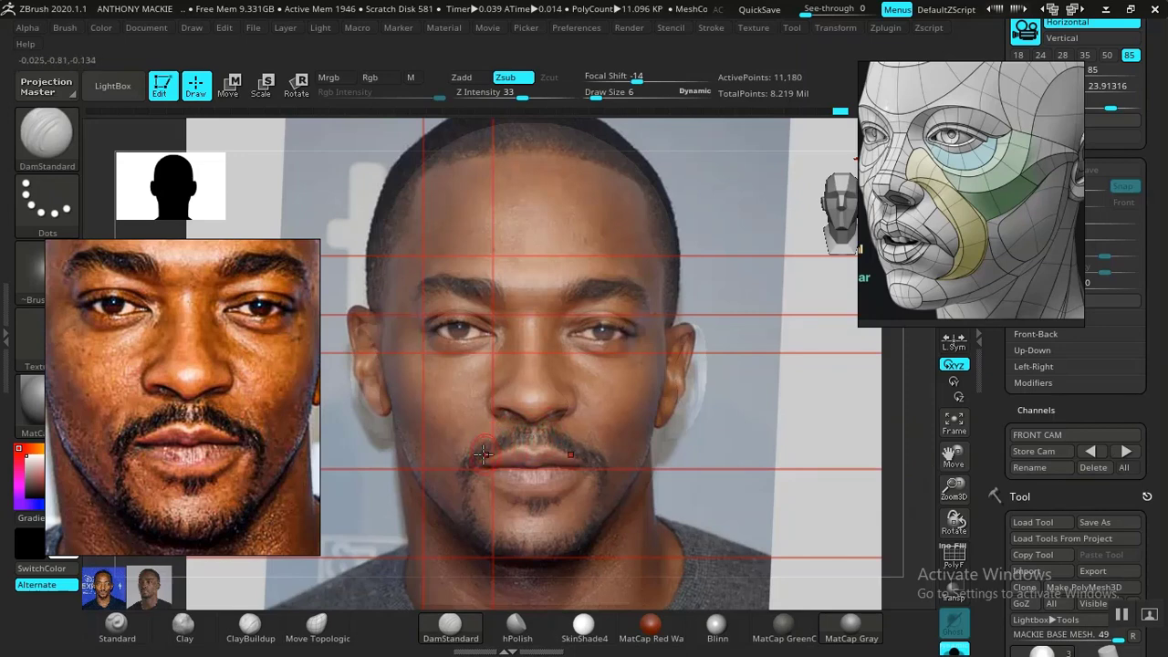
key("shift+z")
key("shift+z")
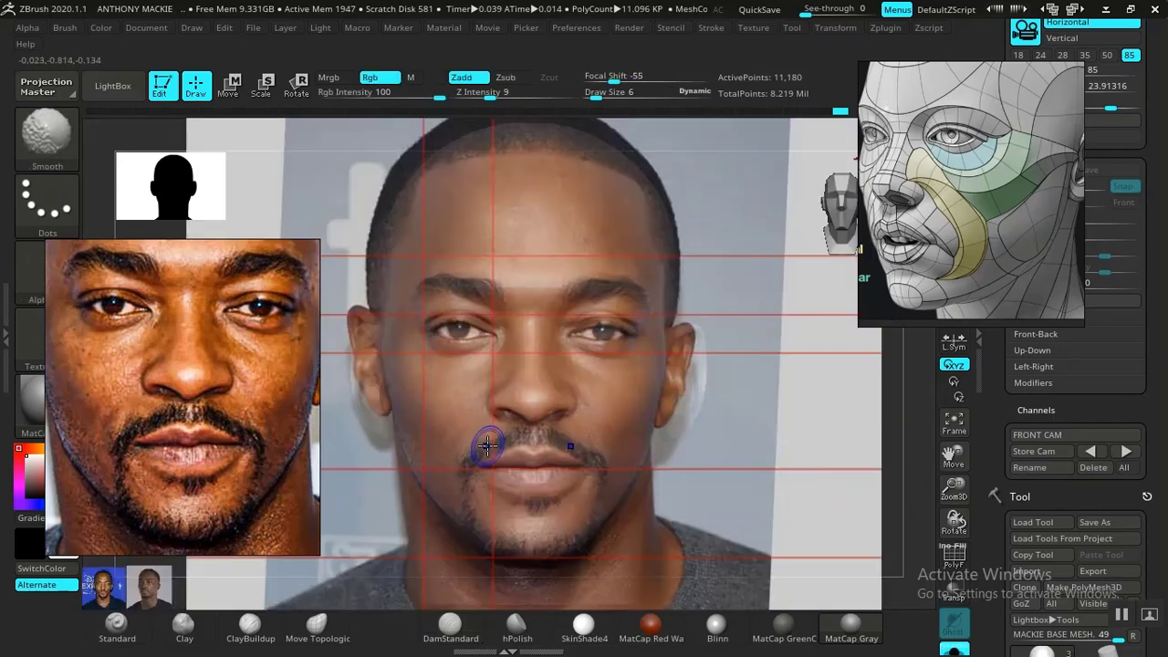
key("shift+z")
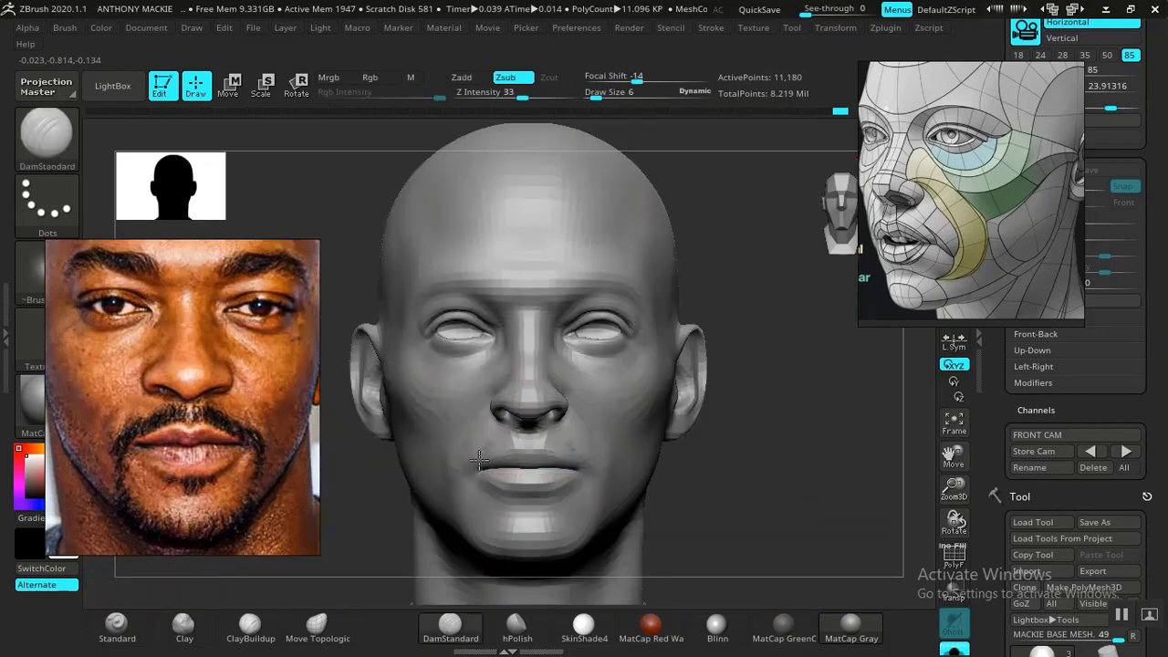
- Refine the nostril wing crease and the surface above the mouth corner with DamStandard at draw size 6
mouse_move(774, 499)
left_mouse_down()
mouse_move(795, 521)
mouse_move(868, 535)
mouse_move(855, 487)
mouse_move(844, 558)
mouse_move(804, 500)
mouse_move(792, 558)
left_mouse_up()
left_click_drag(543, 404, 558, 391, "shift")
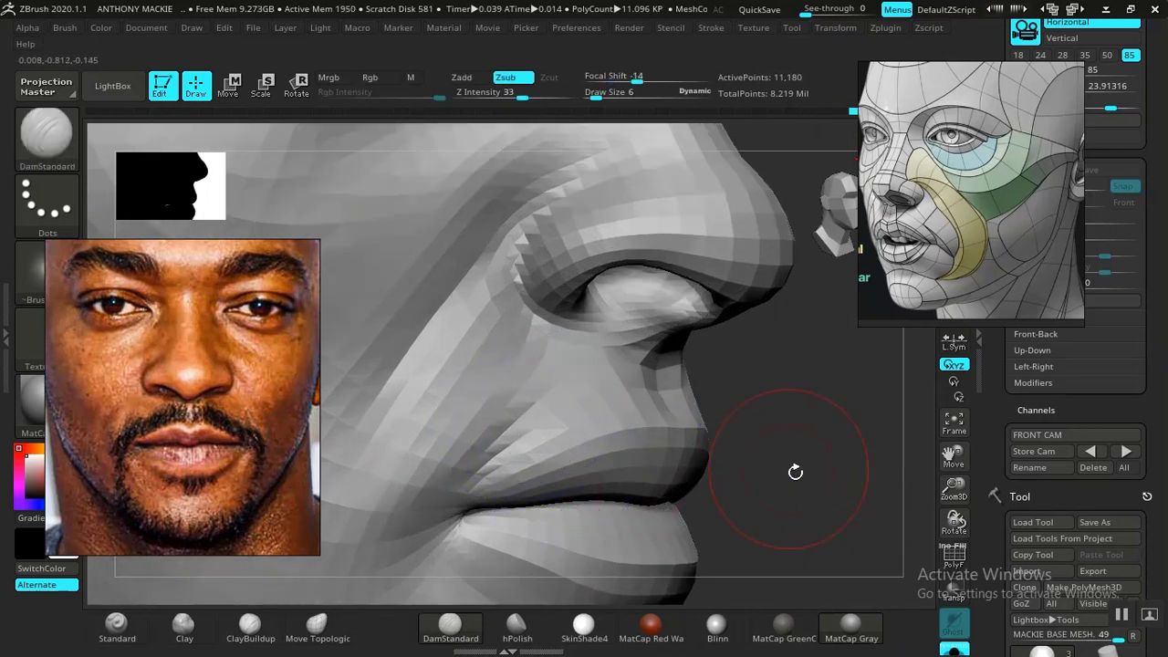
left_click_drag(815, 493, 688, 363)
mouse_move(732, 421)
left_mouse_down()
mouse_move(749, 483)
mouse_move(737, 472)
mouse_move(819, 442)
mouse_move(759, 425)
mouse_move(777, 469)
mouse_move(730, 410)
mouse_move(758, 470)
left_mouse_up()
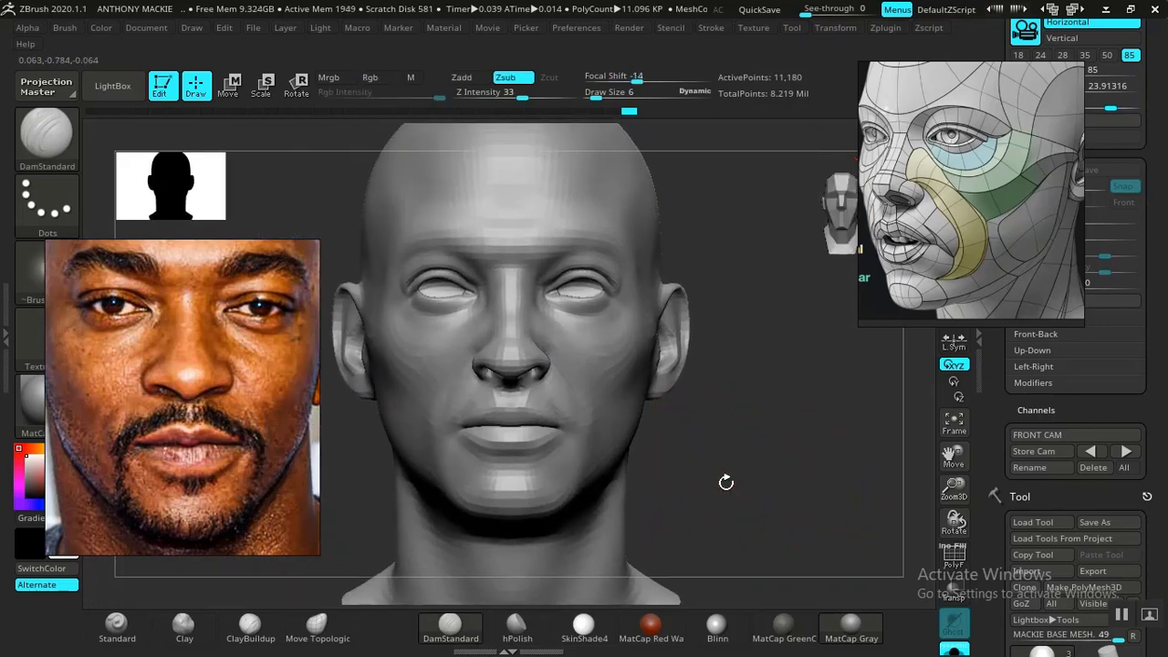
- Examine the eyelids and eye corners, restore the FRONT CAM view, and compare the face with the front photo overlay
mouse_move(733, 496)
left_mouse_down("alt")
mouse_move(806, 500)
mouse_move(790, 472)
mouse_move(798, 503)
mouse_move(790, 485)
mouse_move(771, 541)
left_mouse_up("alt")
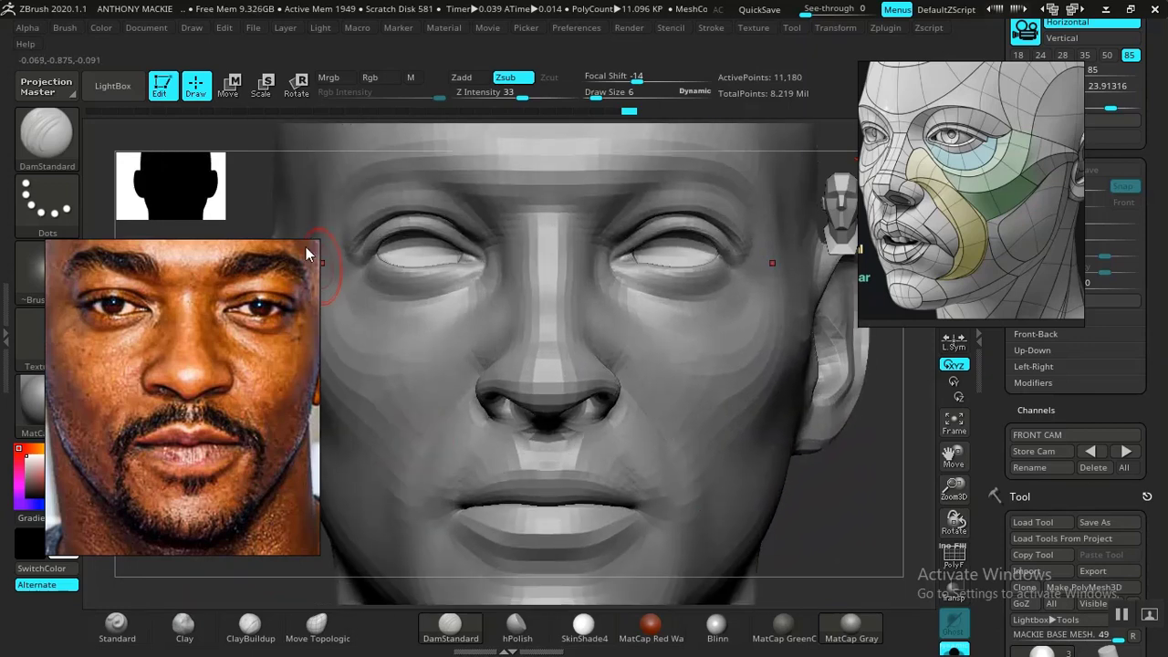
mouse_move(256, 179)
left_mouse_down()
mouse_move(417, 332)
mouse_move(417, 308)
mouse_move(422, 369)
mouse_move(446, 363)
left_mouse_up()
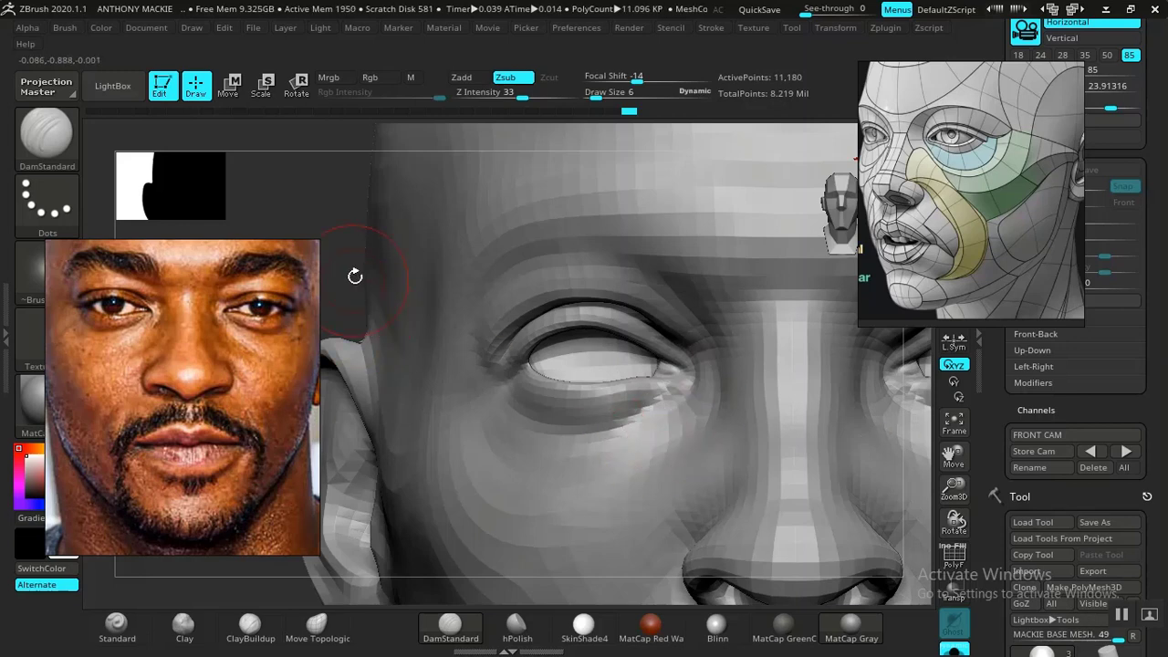
mouse_move(355, 274)
left_mouse_down("alt")
mouse_move(593, 287)
mouse_move(681, 371)
mouse_move(738, 496)
mouse_move(729, 421)
mouse_move(756, 456)
mouse_move(736, 430)
left_mouse_up("alt")
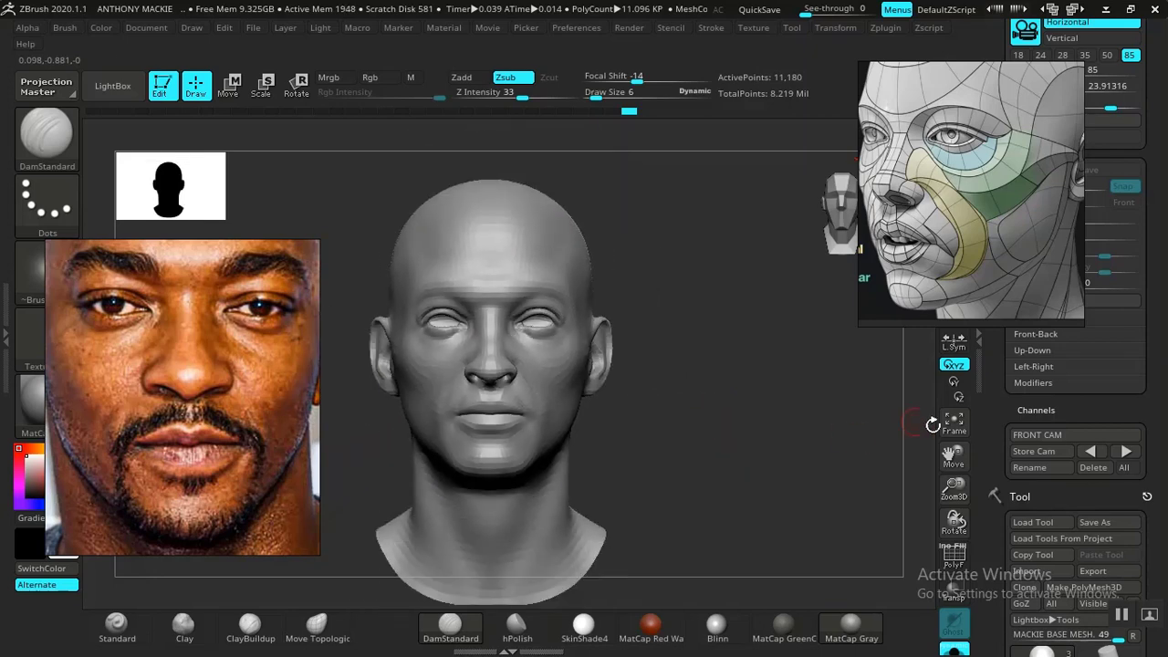
left_click(1126, 451)
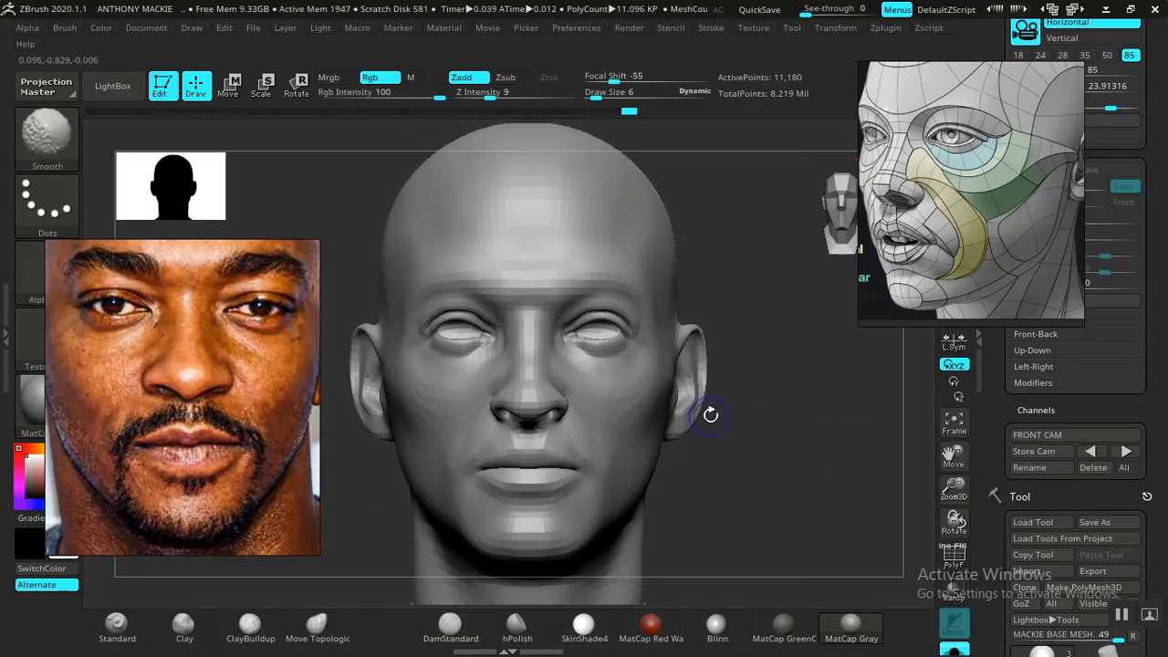
key("shift+z")
key("shift+z")
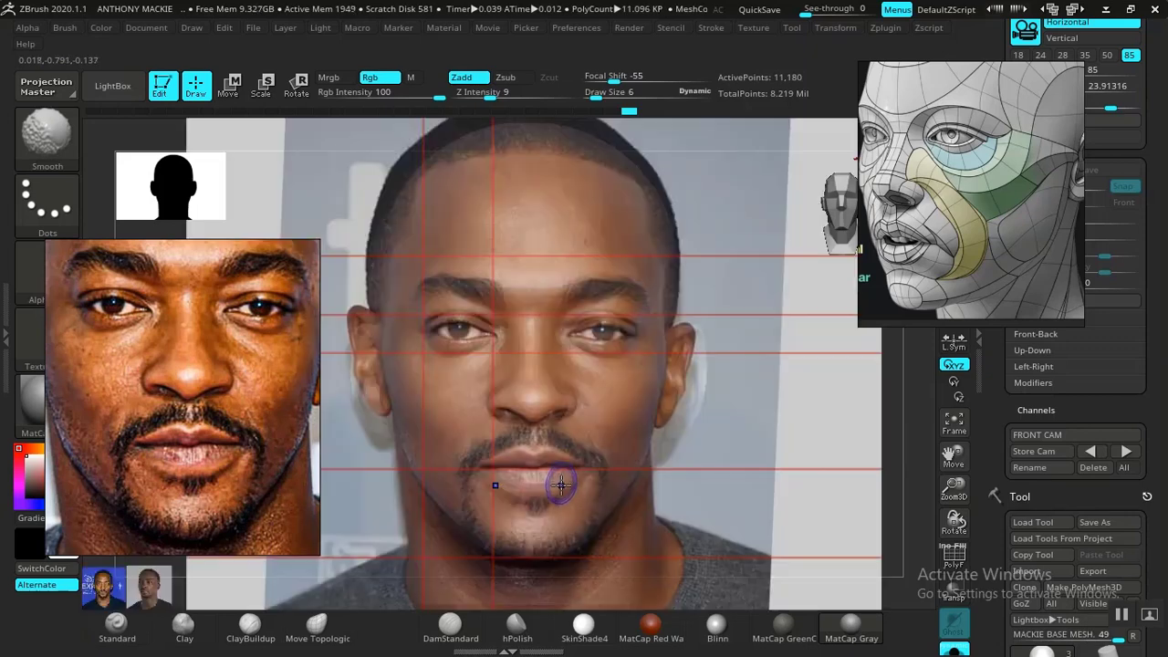
key("shift+z")
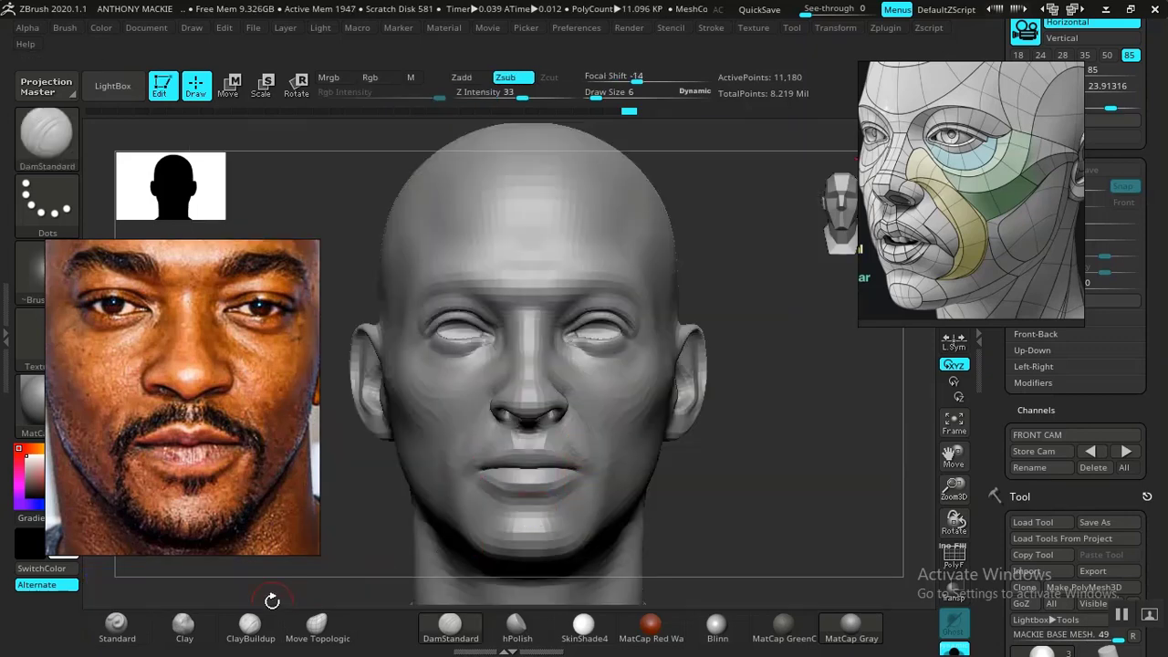
- Switch to the Standard brush, try a stroke across the forehead, and undo it
left_click(116, 626)
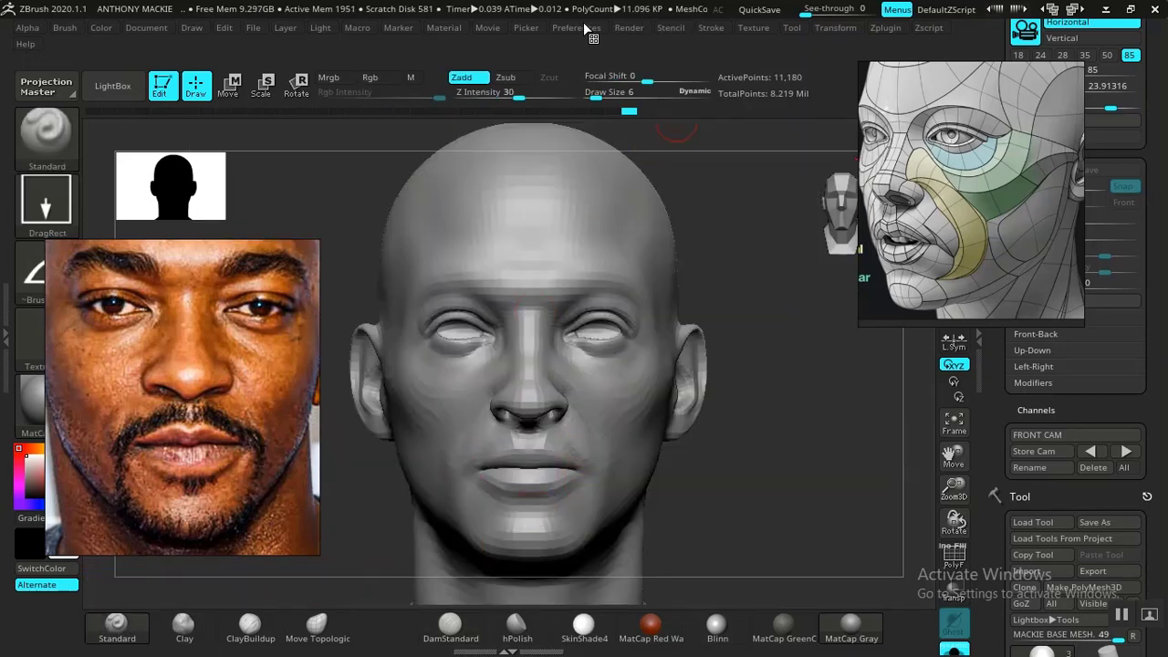
left_click(564, 29)
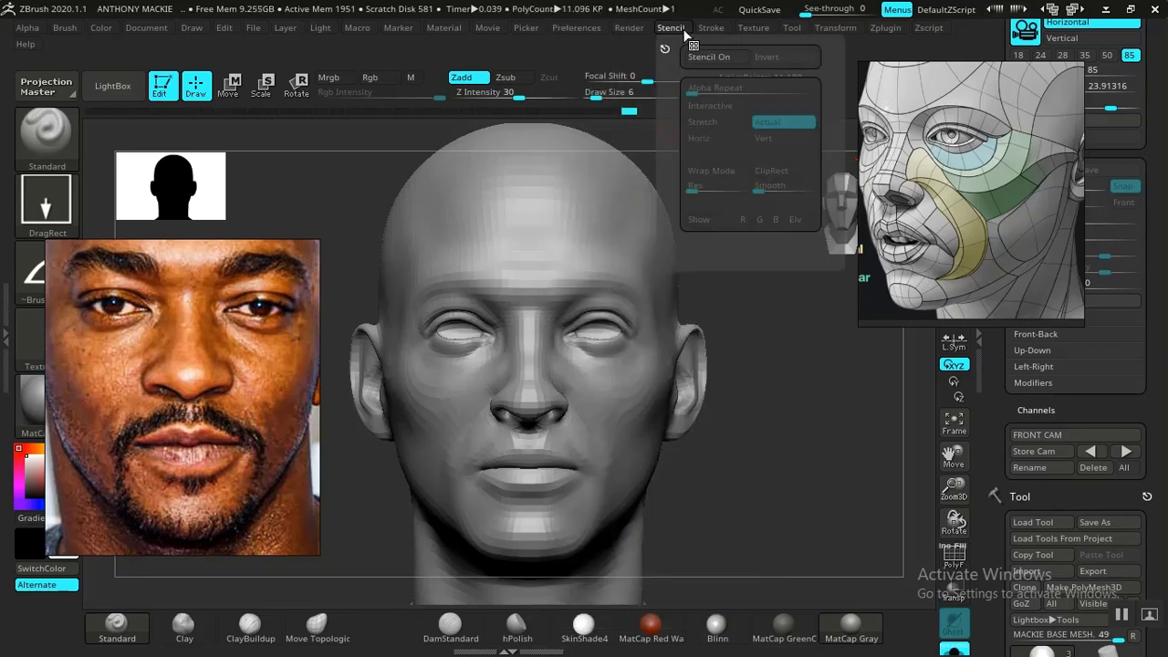
left_click(710, 28)
left_click(746, 311)
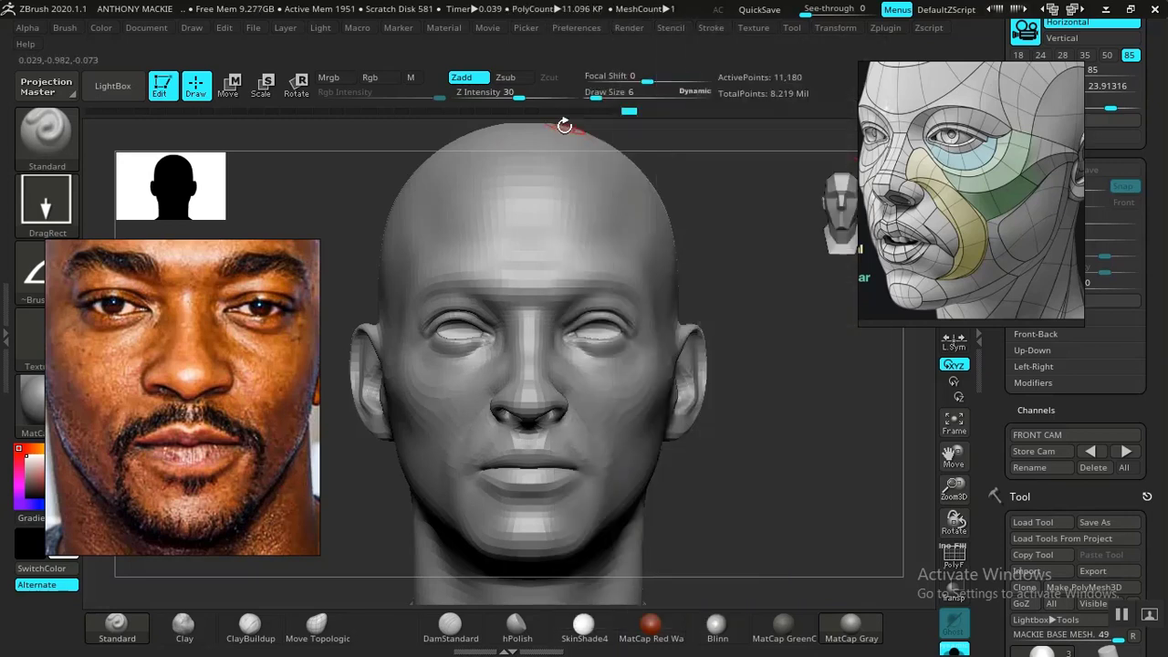
left_click_drag(567, 213, 527, 213)
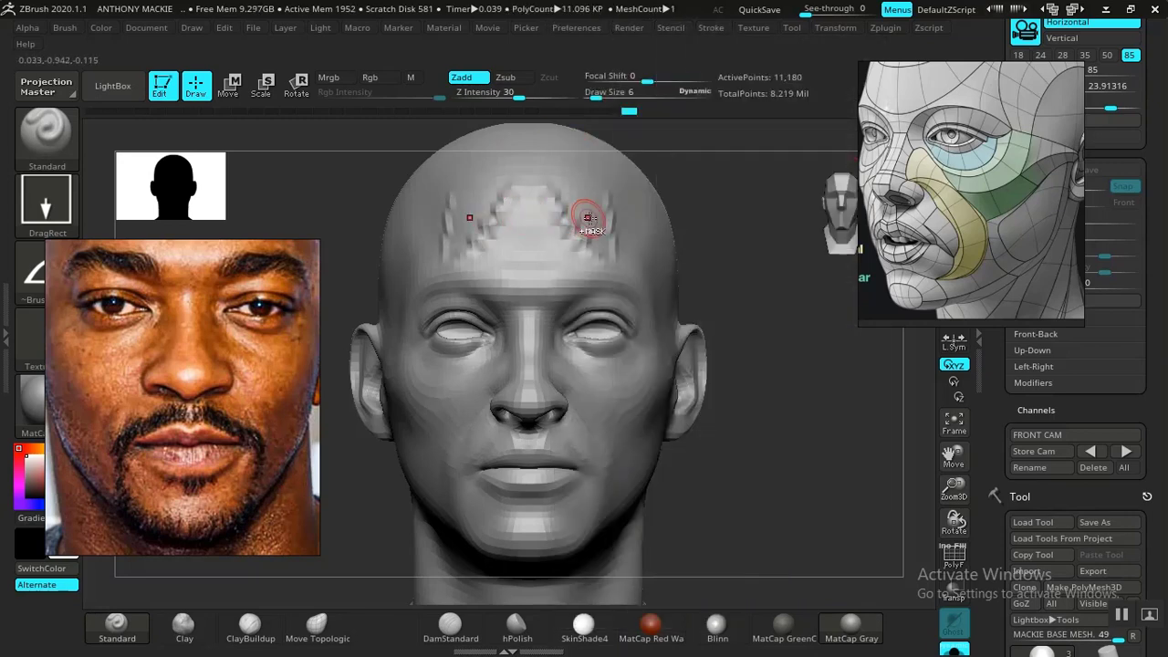
key("ctrl+z")
- Turn the Standard brush's alpha off and set its stroke to FreeHand, moving the portrait photo clear of the brush settings meanwhile
left_click_drag(139, 307, 245, 328)
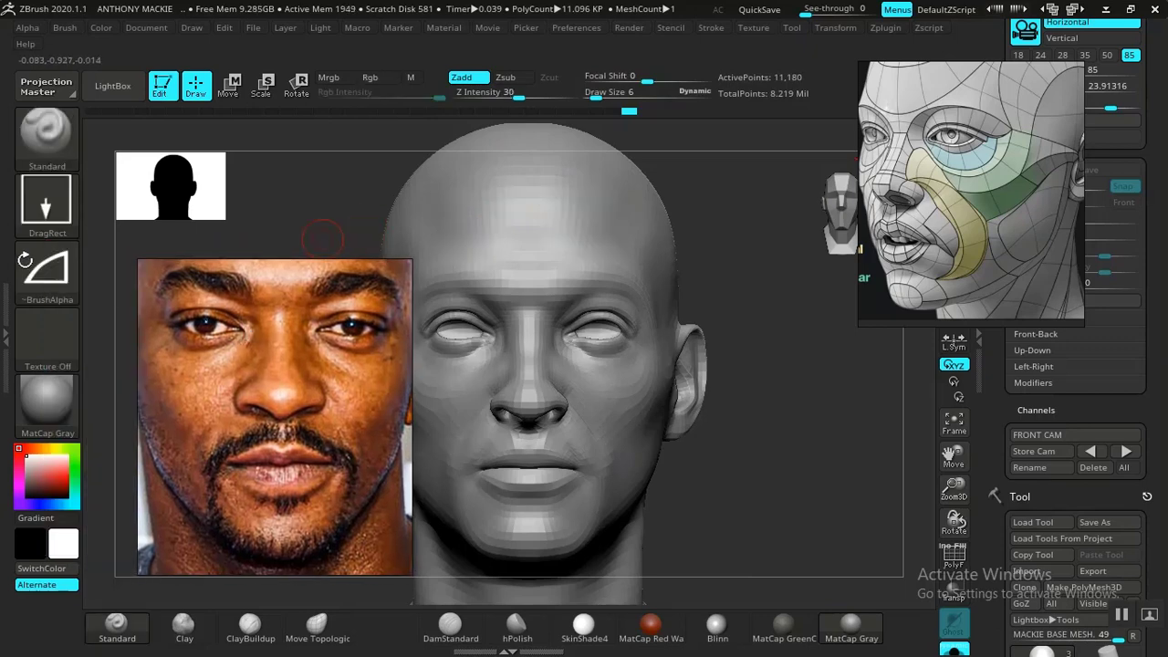
left_click(34, 270)
left_click(123, 292)
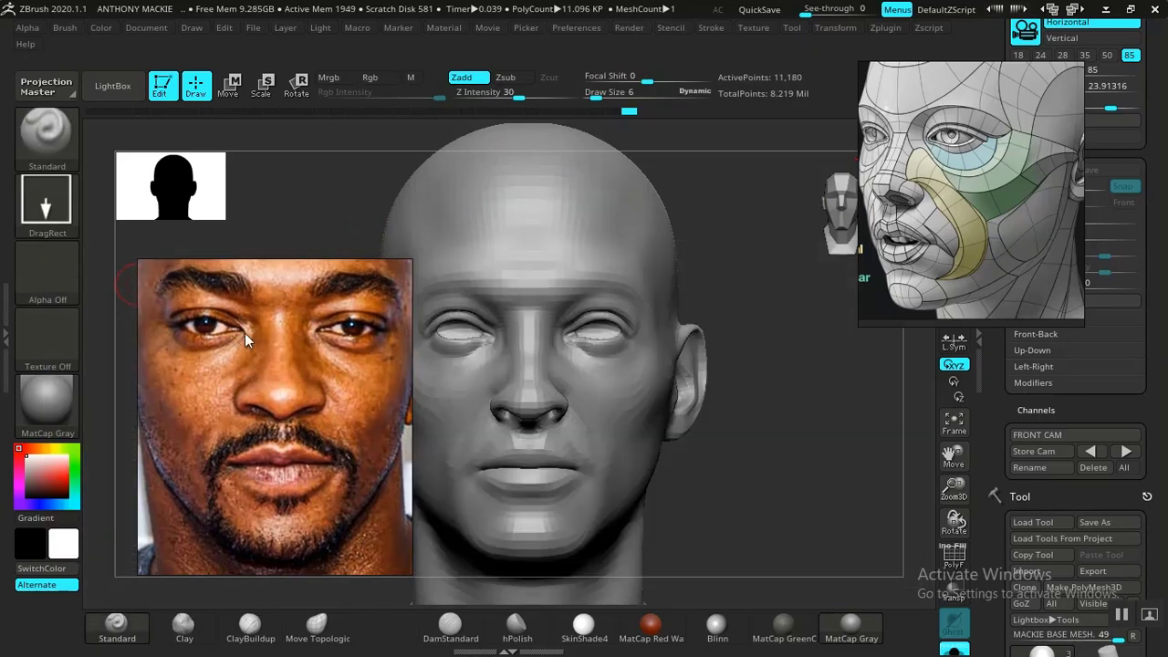
left_click(45, 203)
left_click(266, 228)
mouse_move(296, 365)
left_mouse_down()
mouse_move(113, 314)
mouse_move(162, 300)
left_mouse_up()
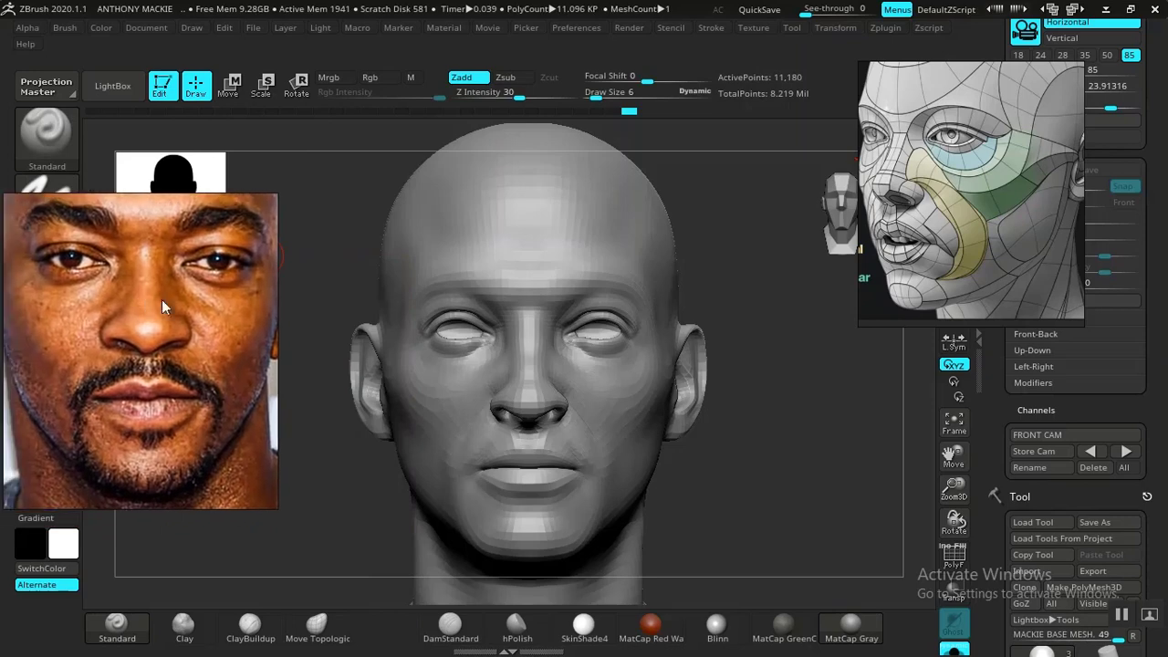
- Set the Standard brush to draw size 14, undo a trial stroke beside the lower lip, and lower Z Intensity to 5
left_click_drag(740, 364, 761, 365, "alt")
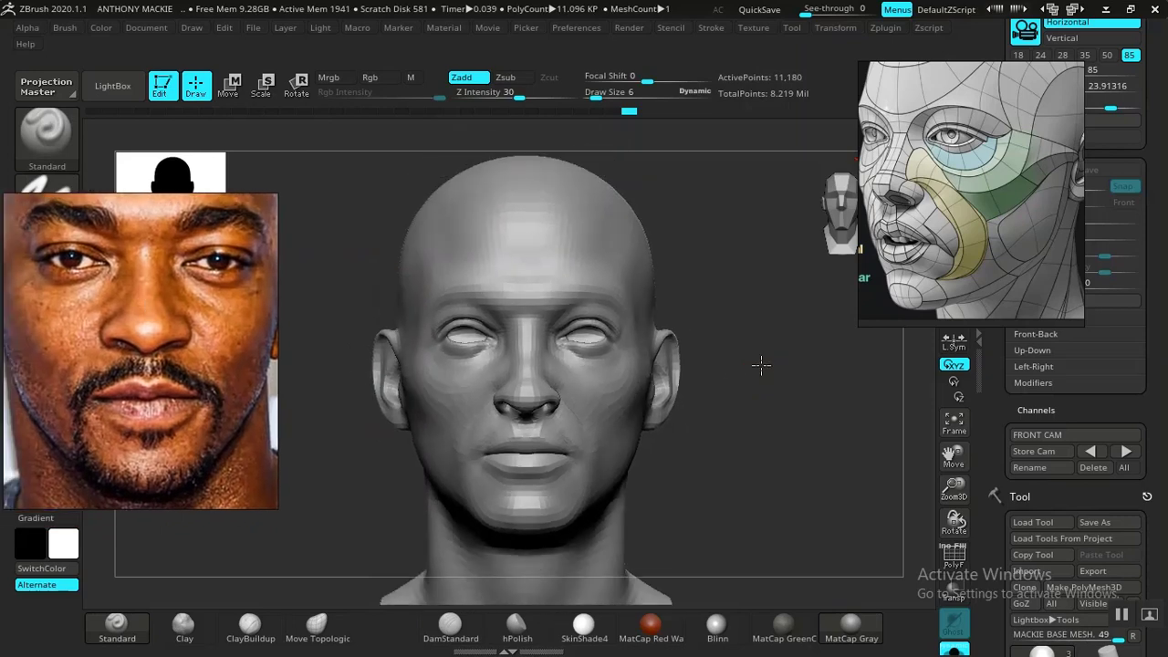
left_click(1123, 457)
key("space")
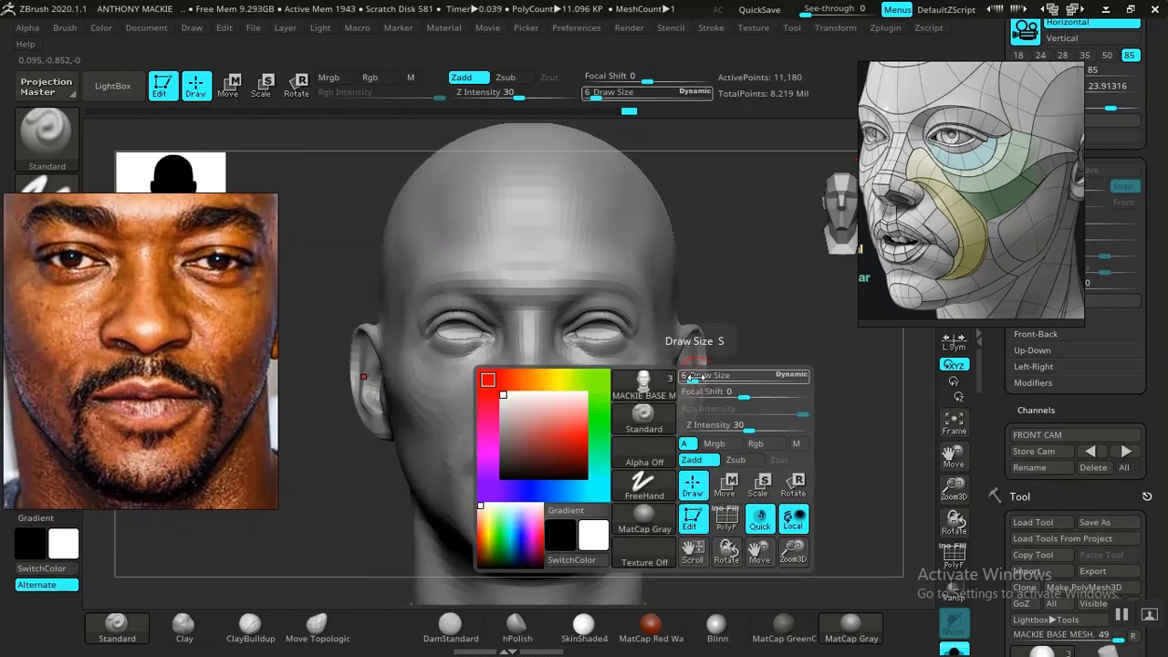
left_click_drag(694, 377, 700, 377)
left_click_drag(545, 468, 566, 501)
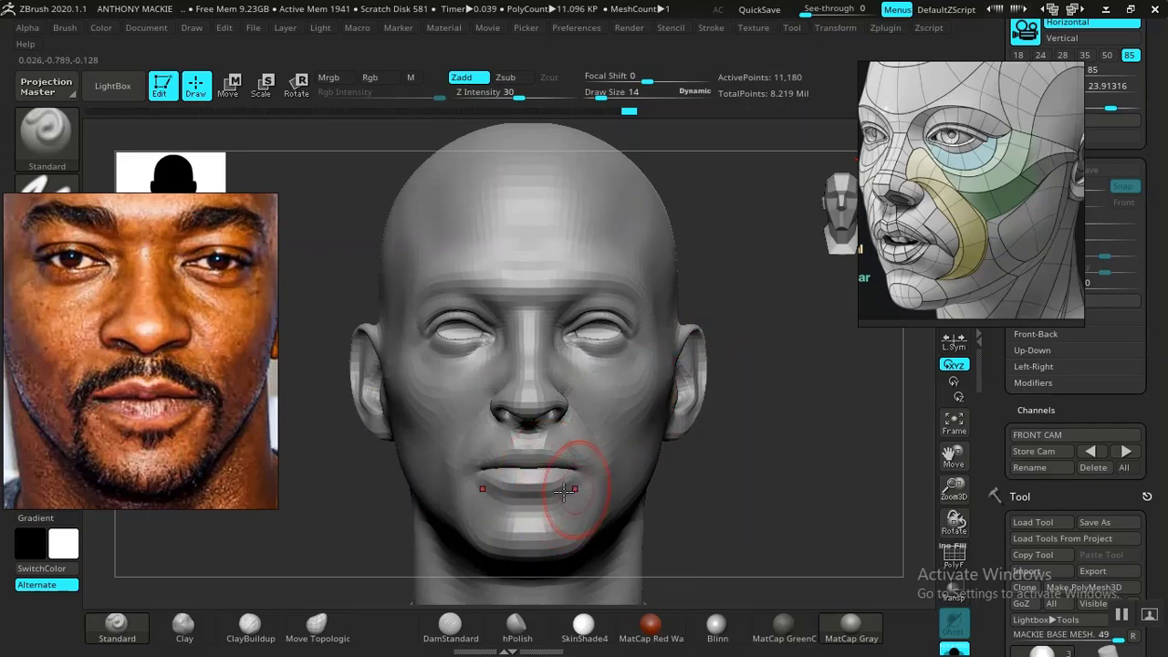
key("ctrl+z")
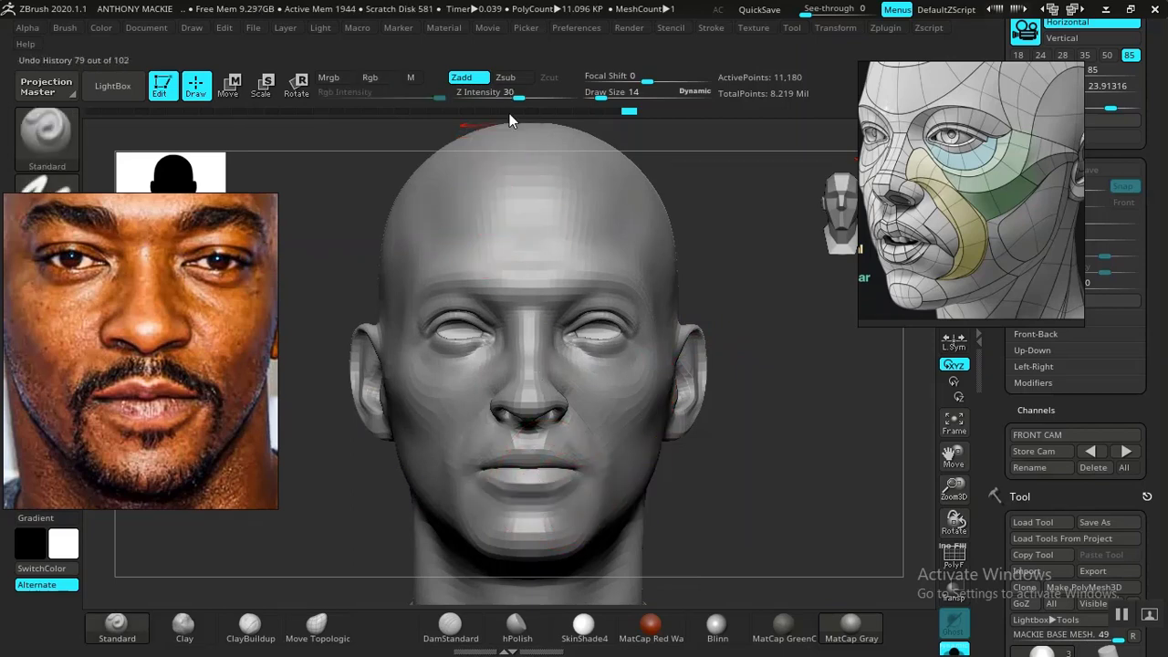
left_click_drag(517, 97, 479, 97)
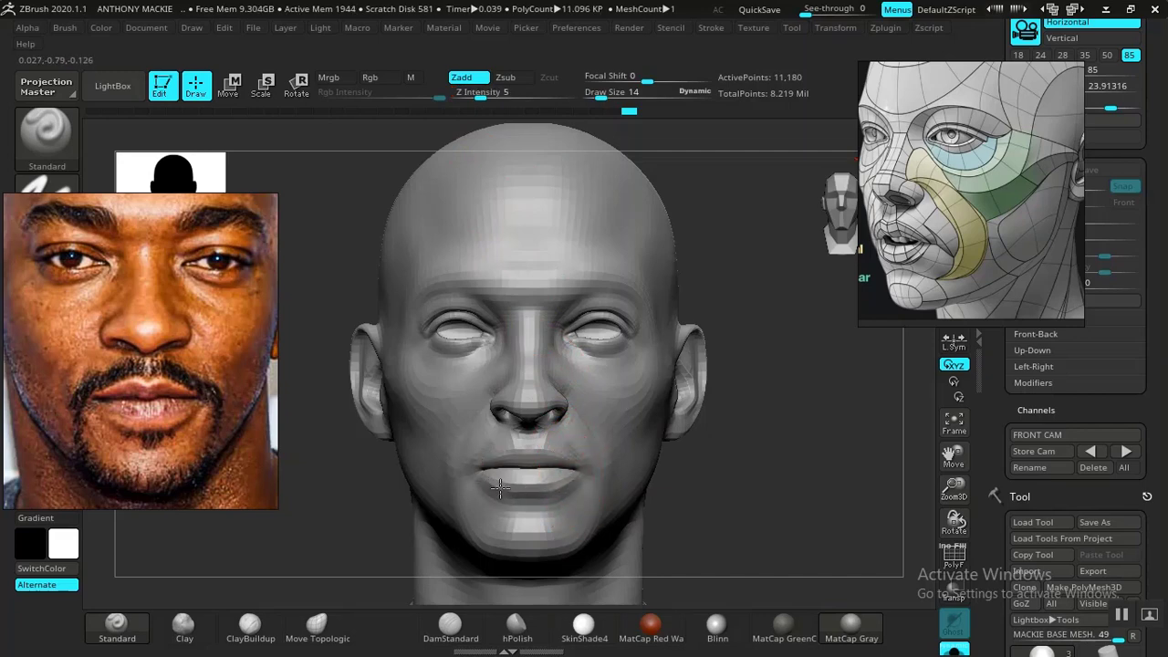
- Carve the creases below the mouth corners and lower lip with DamStandard at draw size 14, checking them against the front photo overlay
left_click_drag(777, 512, 746, 417)
right_click_drag(746, 417, 793, 539, "ctrl")
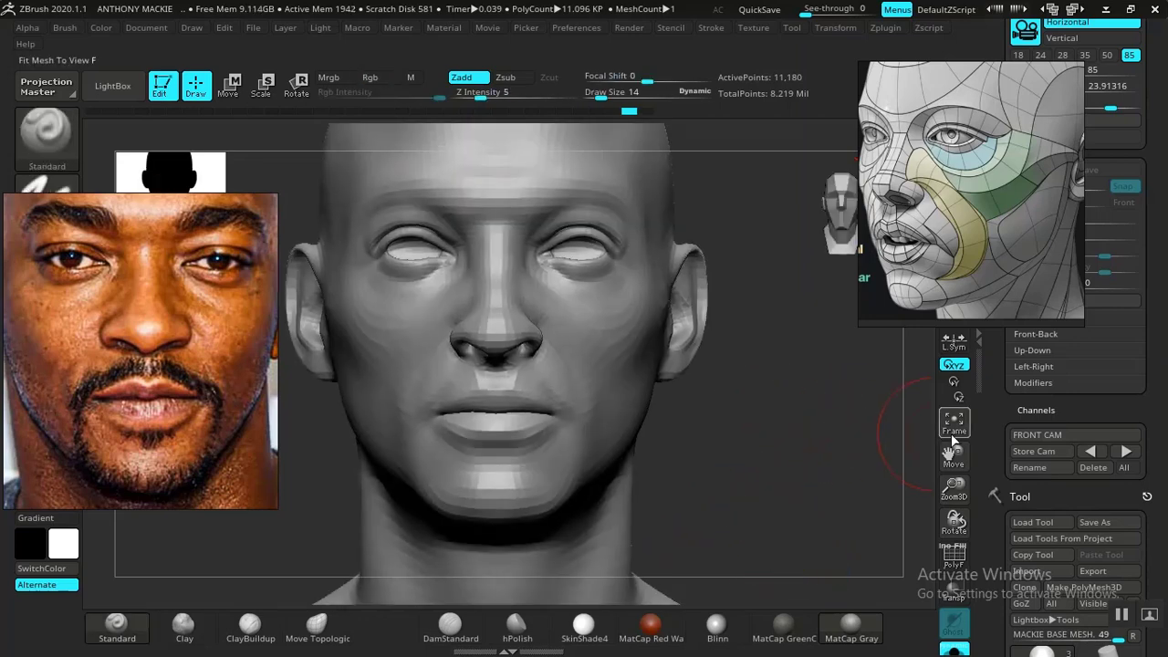
left_click(1126, 453)
key("shift+z")
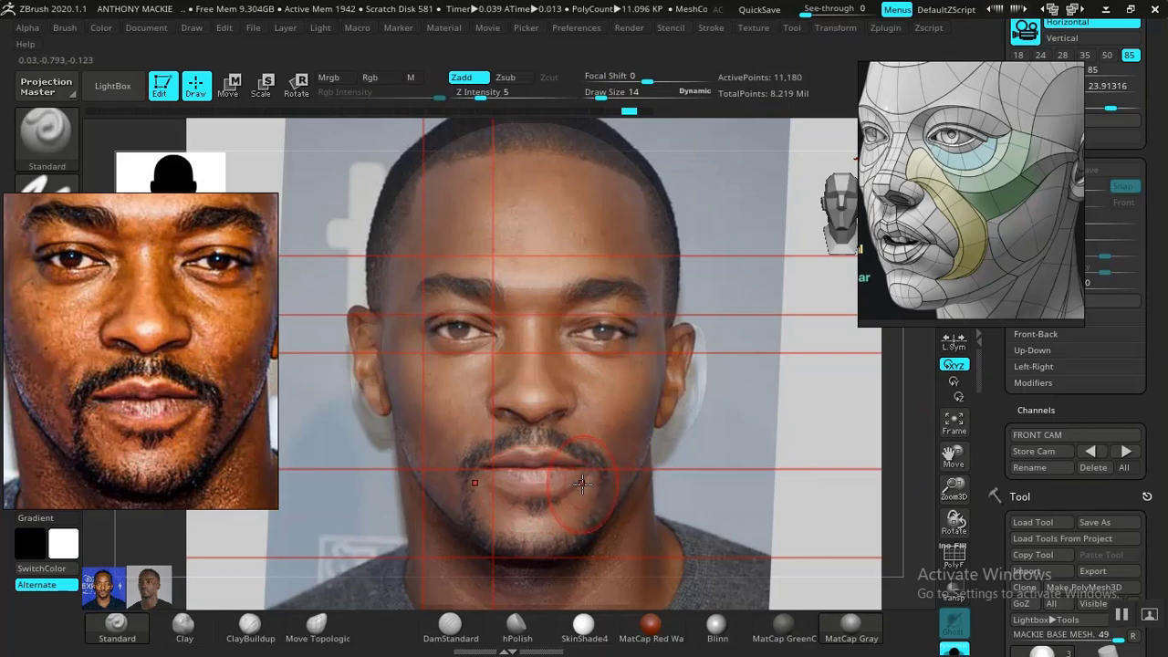
left_click(448, 624)
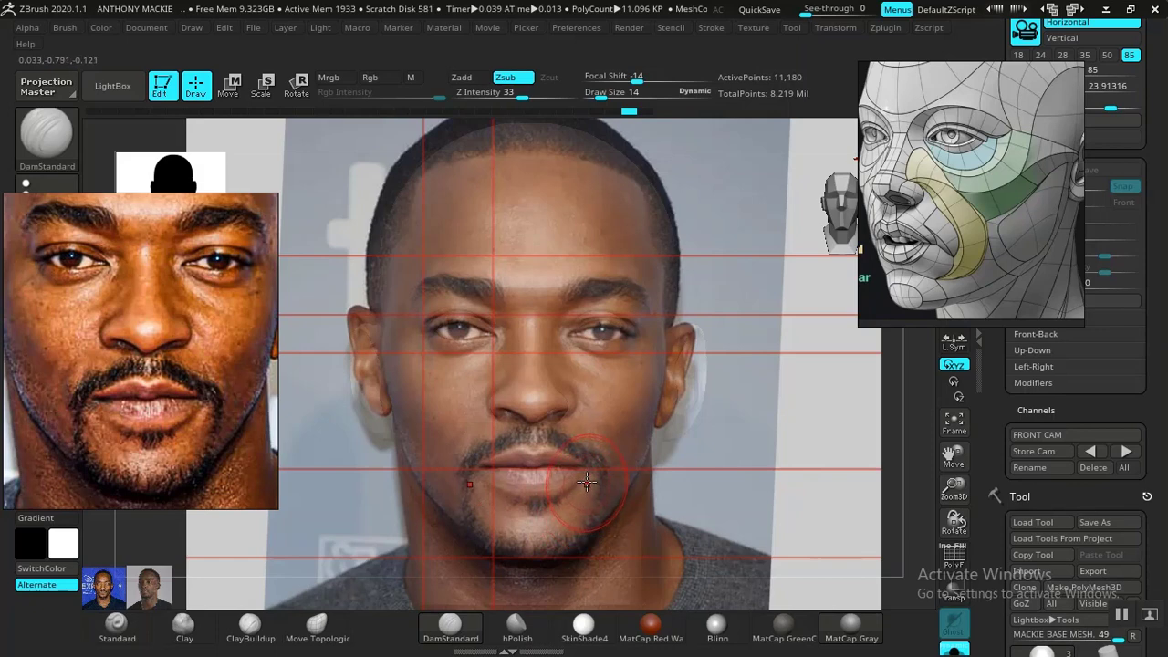
key("shift")
key("shift+z")
mouse_move(743, 485)
left_mouse_down("alt")
mouse_move(700, 418)
mouse_move(778, 598)
mouse_move(766, 420)
mouse_move(759, 451)
mouse_move(729, 483)
mouse_move(849, 484)
mouse_move(748, 489)
mouse_move(772, 461)
left_mouse_up("alt")
left_click(1126, 452)
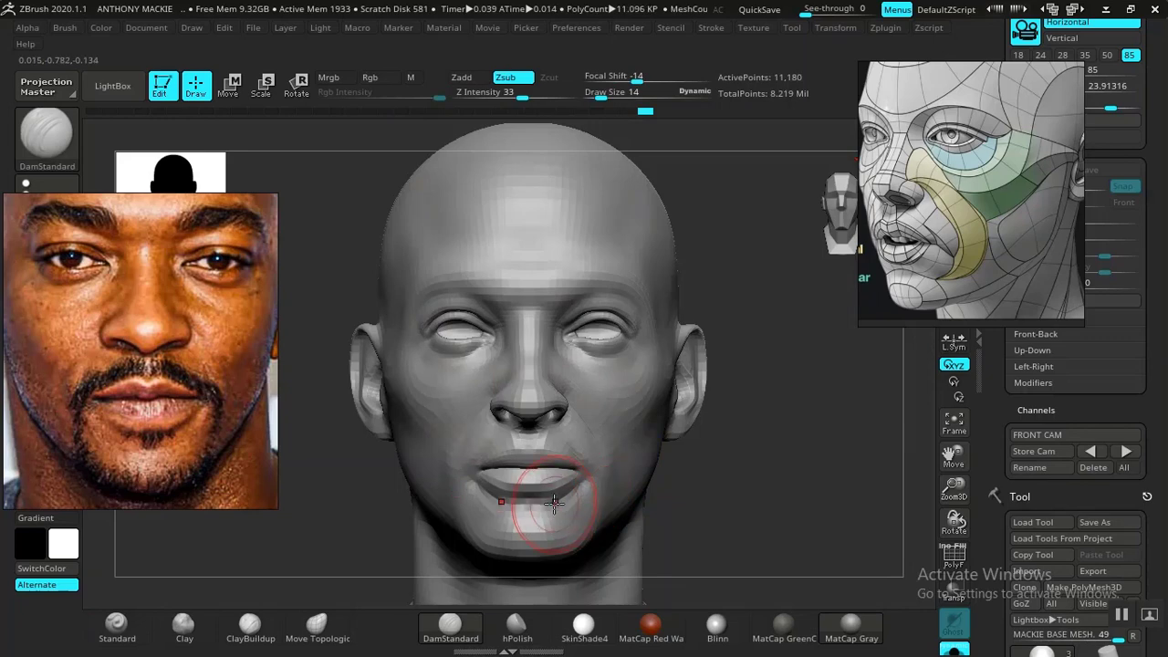
key("shift+z")
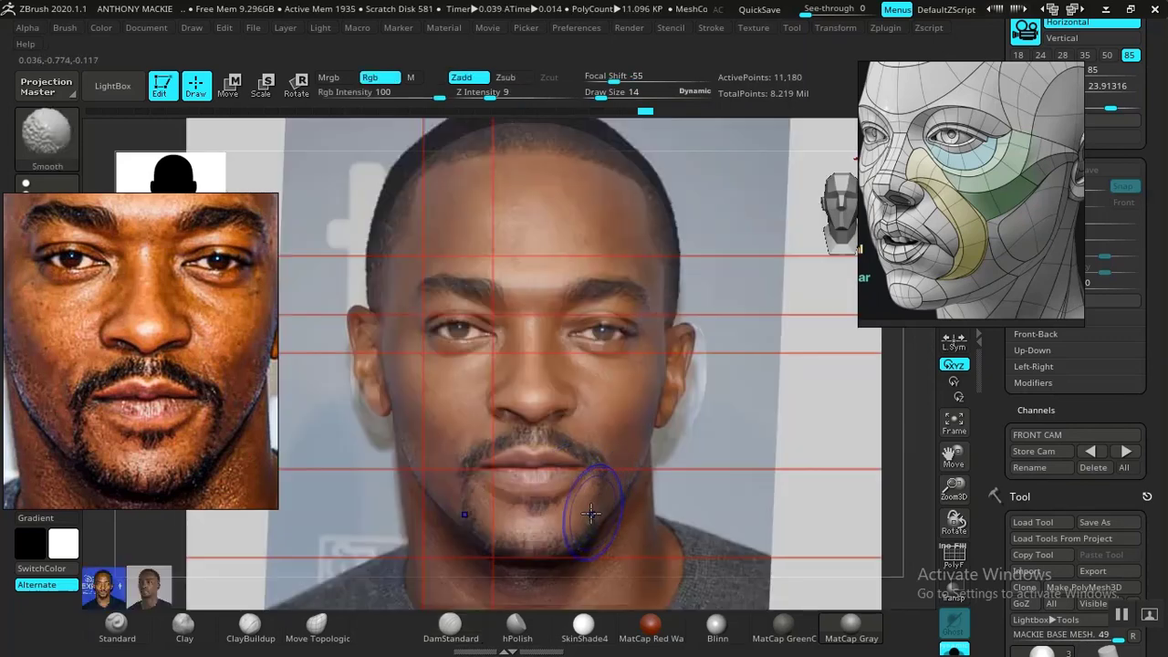
key("shift+z")
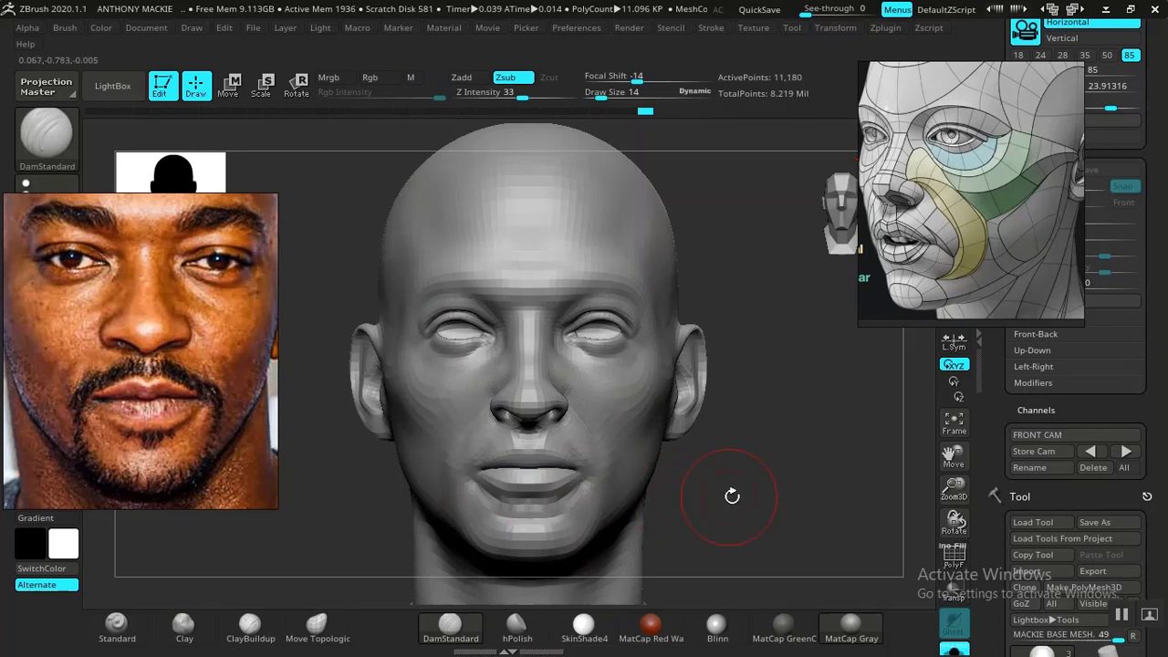
- Try building up the surface between the mouth corner and chin with Clay at draw size 14, and undo the last change
mouse_move(743, 485)
left_mouse_down()
mouse_move(813, 478)
mouse_move(709, 465)
mouse_move(772, 482)
mouse_move(788, 556)
mouse_move(795, 483)
mouse_move(738, 490)
mouse_move(782, 488)
mouse_move(780, 445)
mouse_move(784, 528)
left_mouse_up()
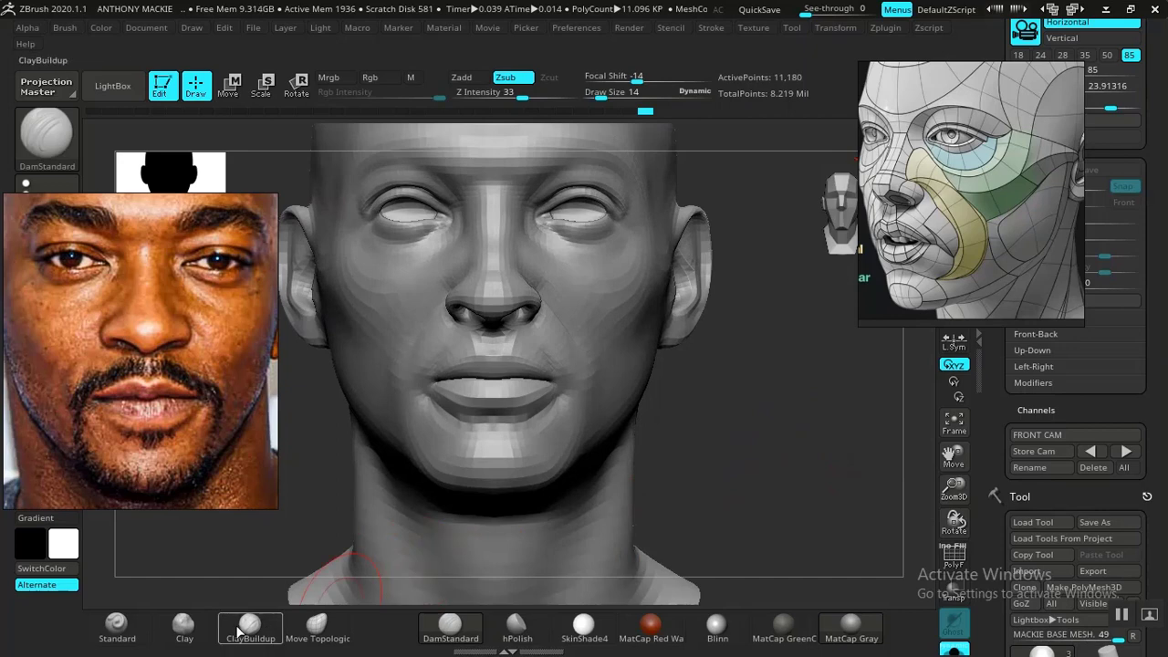
left_click(183, 626)
left_click_drag(834, 426, 776, 485)
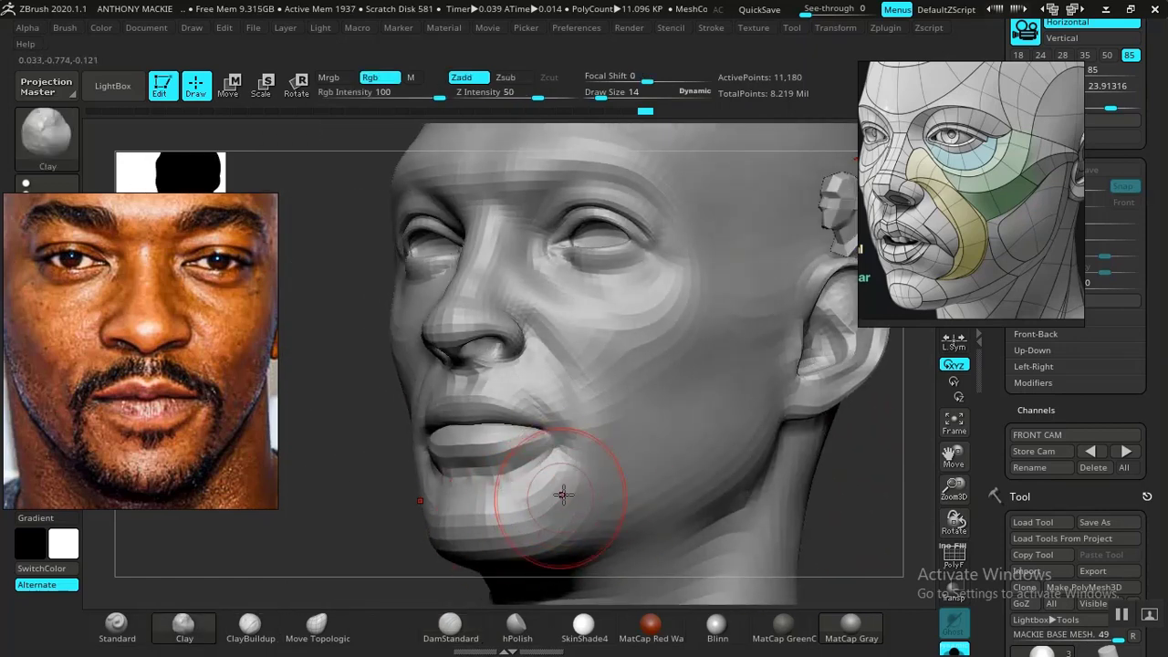
key("shift")
mouse_move(882, 487)
left_mouse_down("alt")
mouse_move(790, 466)
mouse_move(771, 485)
mouse_move(776, 475)
left_mouse_up("alt")
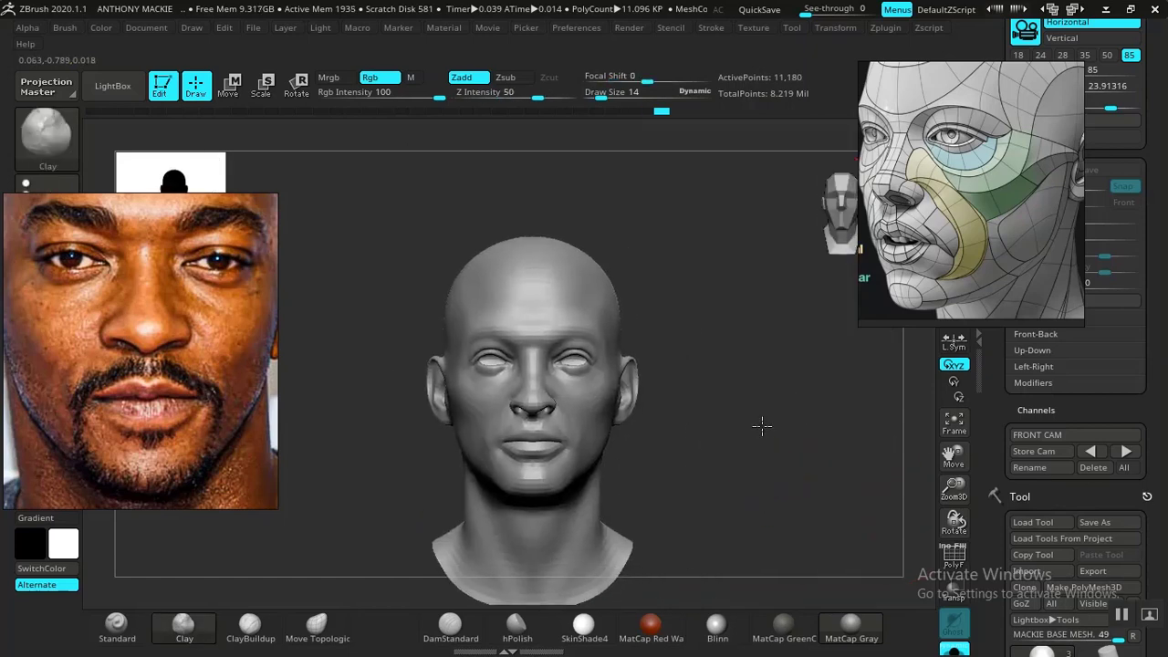
mouse_move(761, 422)
left_mouse_down("alt")
mouse_move(791, 545)
mouse_move(807, 407)
mouse_move(827, 391)
mouse_move(856, 405)
mouse_move(840, 399)
mouse_move(740, 484)
mouse_move(769, 474)
mouse_move(761, 438)
mouse_move(775, 457)
left_mouse_up("alt")
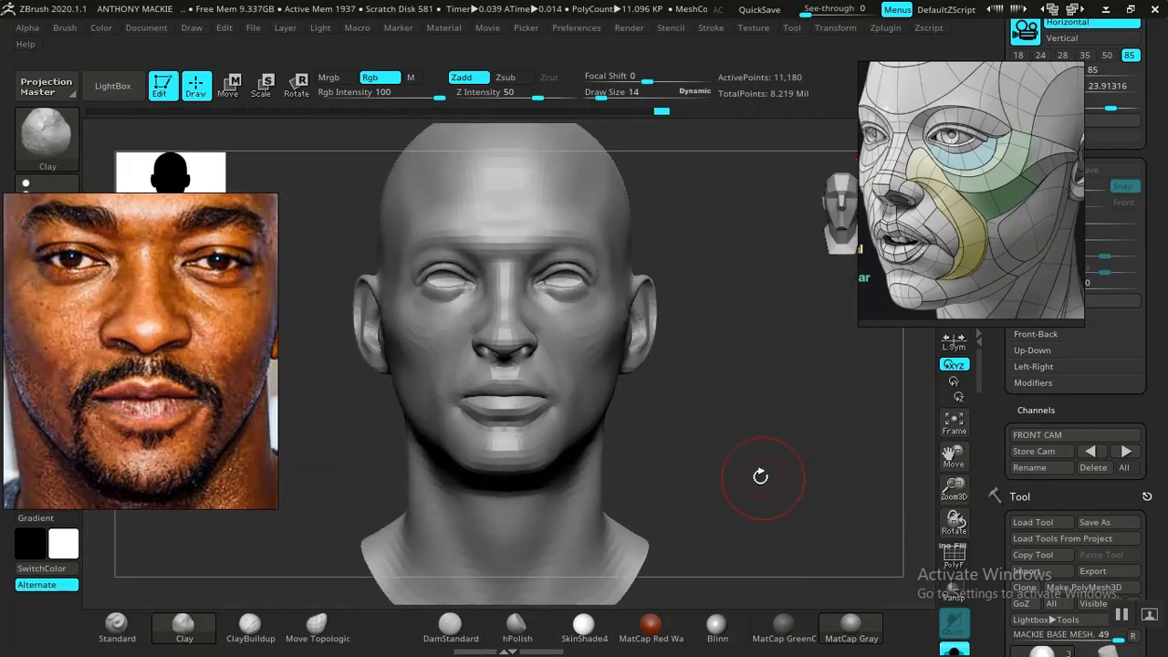
key("ctrl")
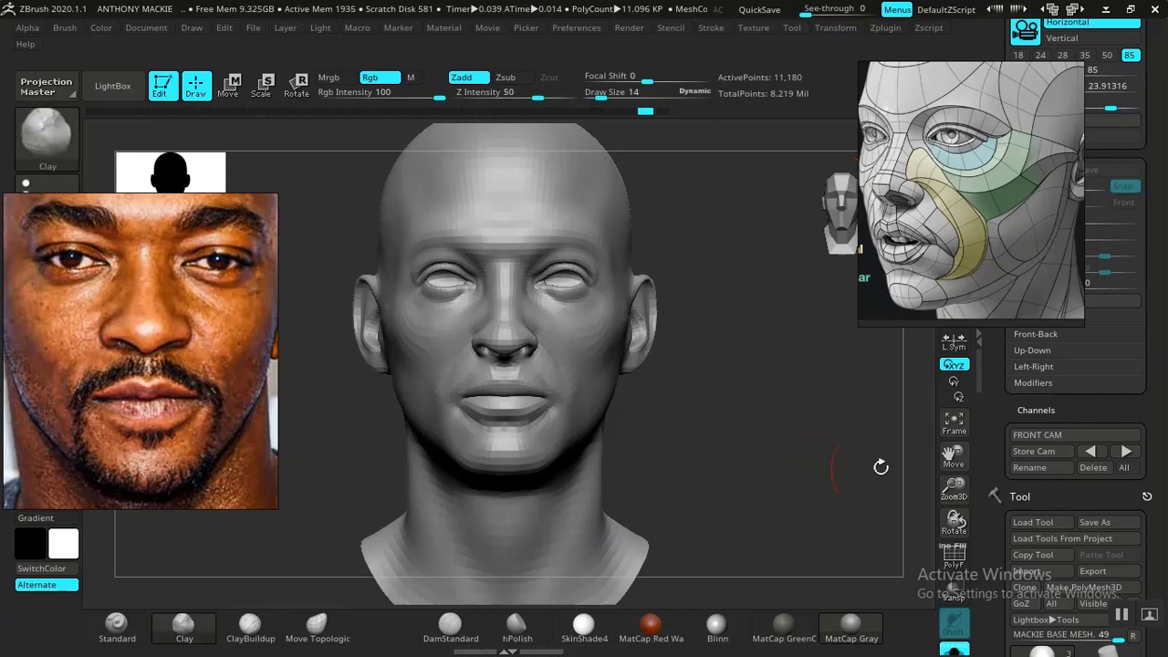
- Restore the FRONT CAM view and set Move Topological to draw size 22 for matching the jaw to the photo overlay
left_click(1092, 452)
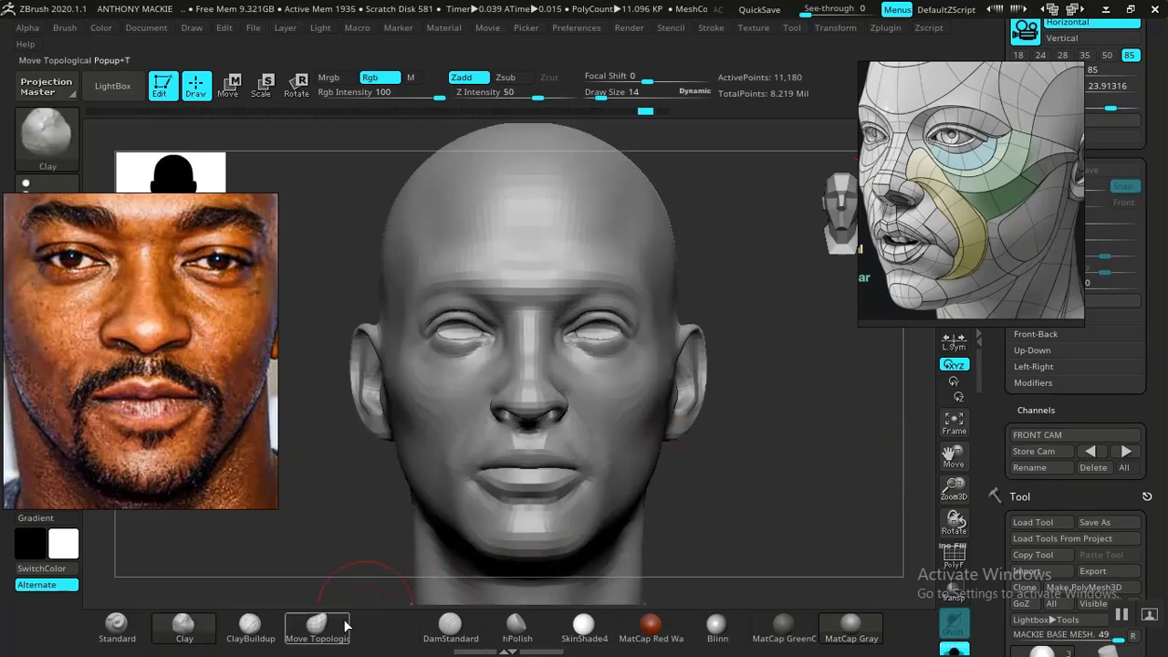
left_click(316, 626)
key("shift+z")
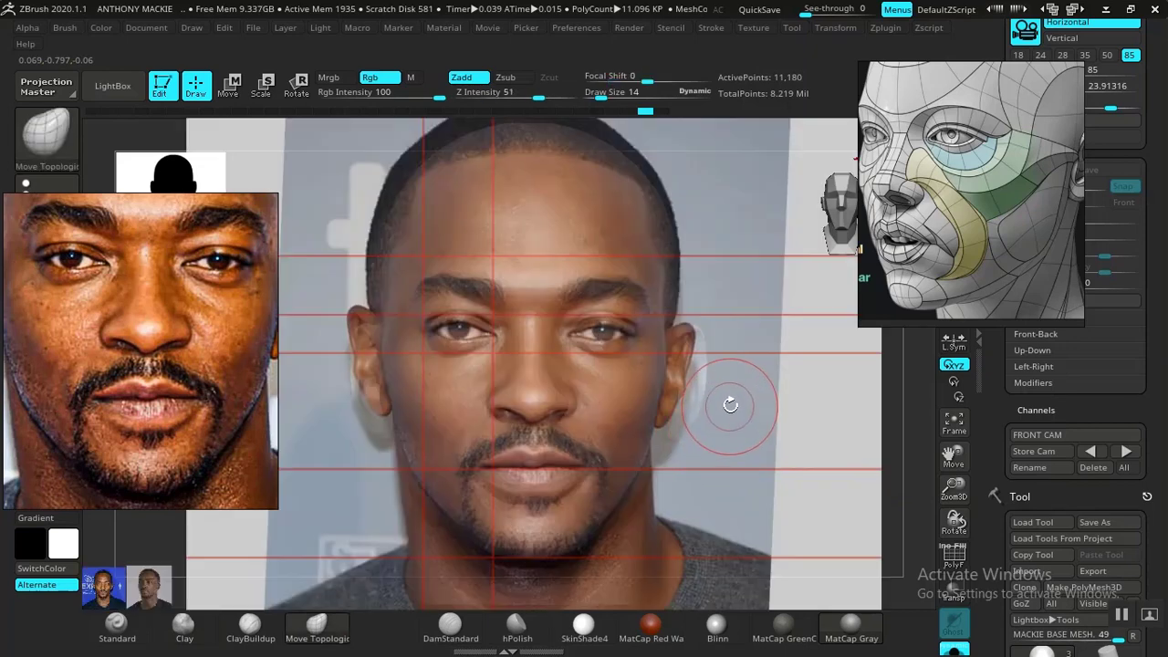
key("bracketright")
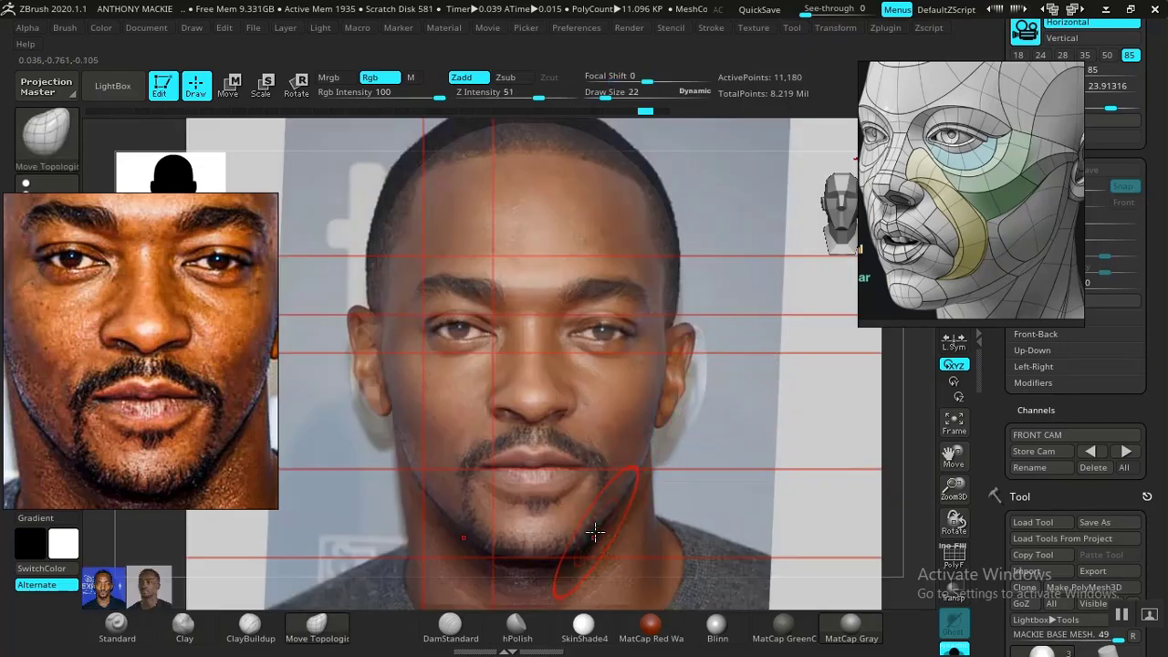
key("shift+z")
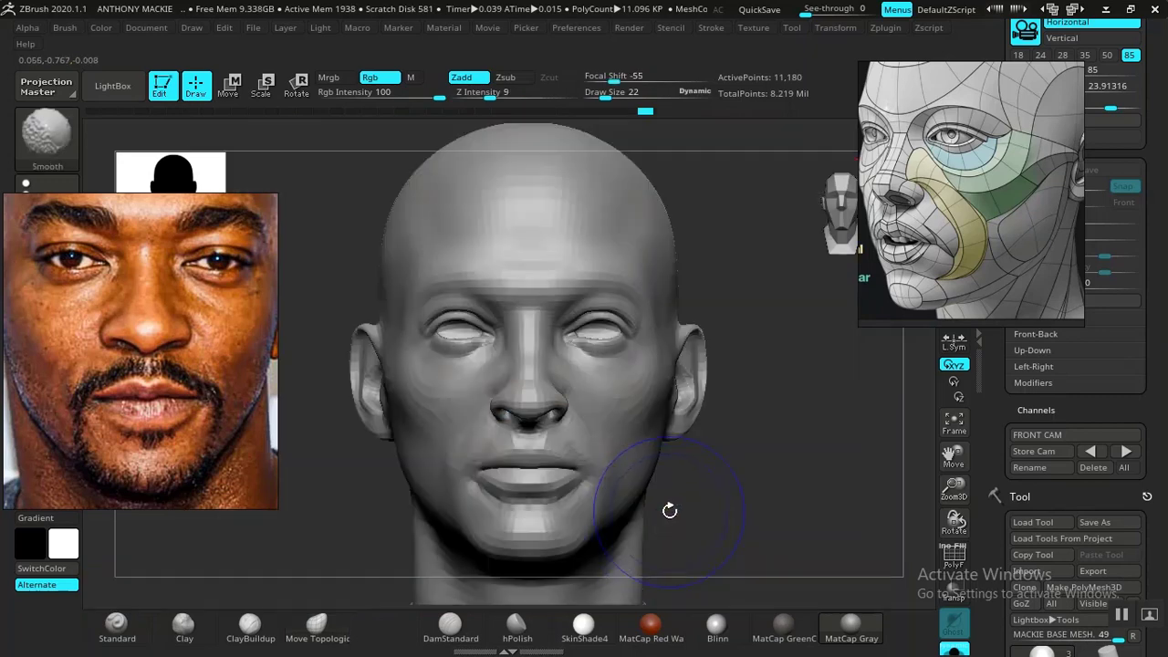
- Adjust the jawline below the ear with Move Topological, repeatedly comparing the jaw and chin contour with the front photo overlay
key("shift+z")
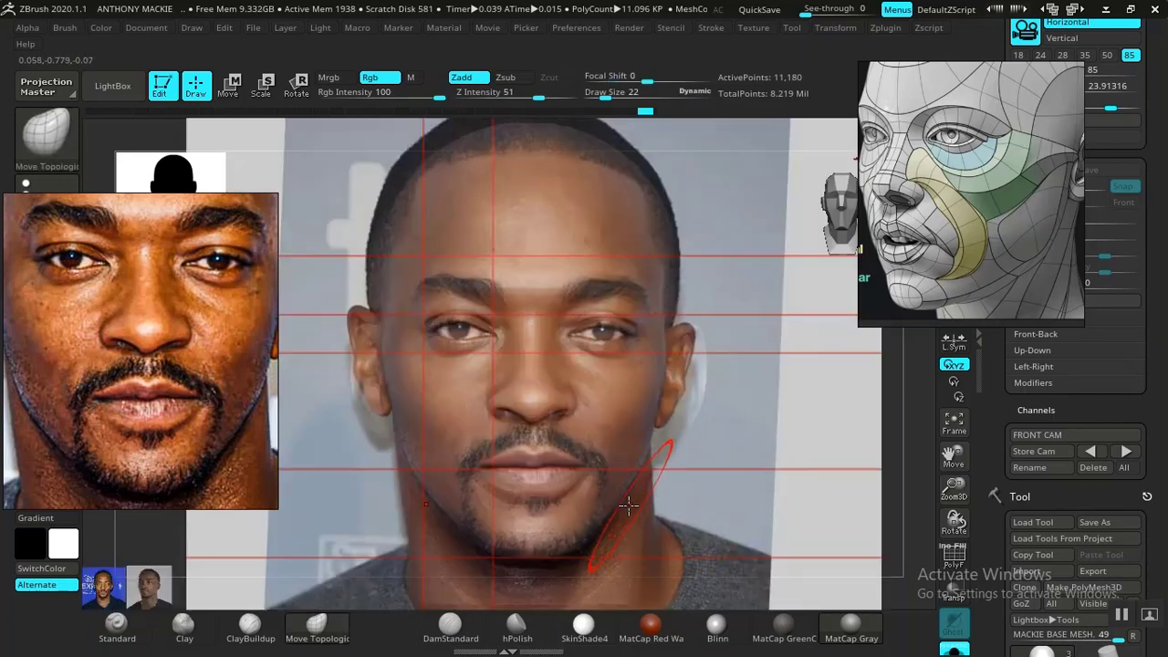
key("shift+z")
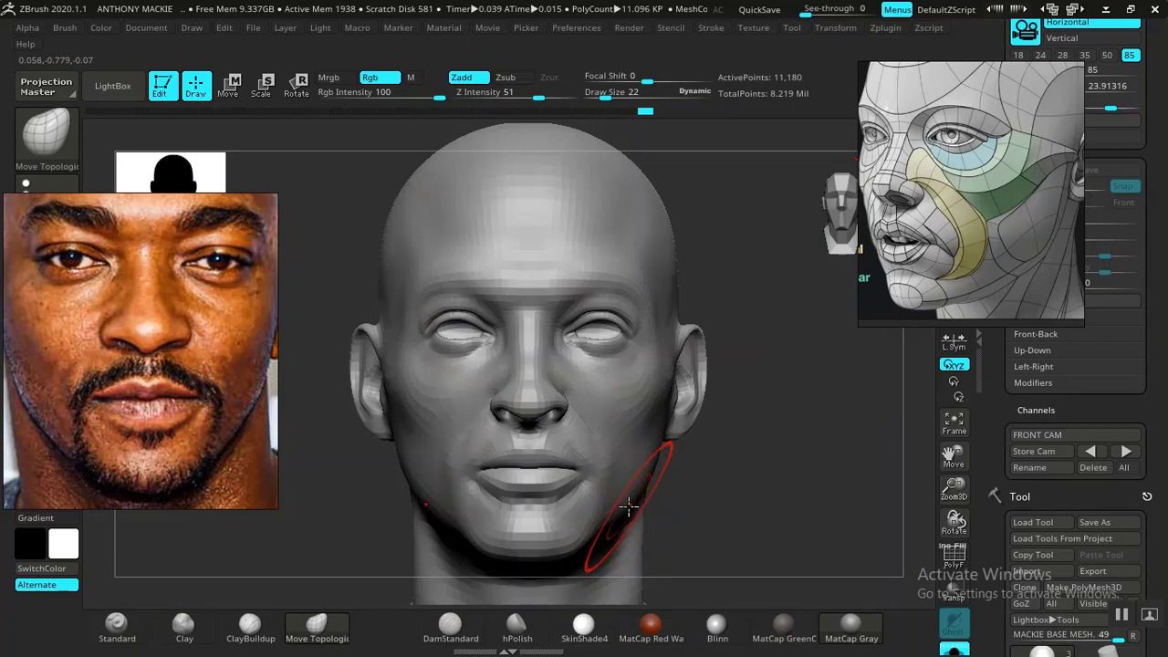
key("shift+z")
key("shift+z")
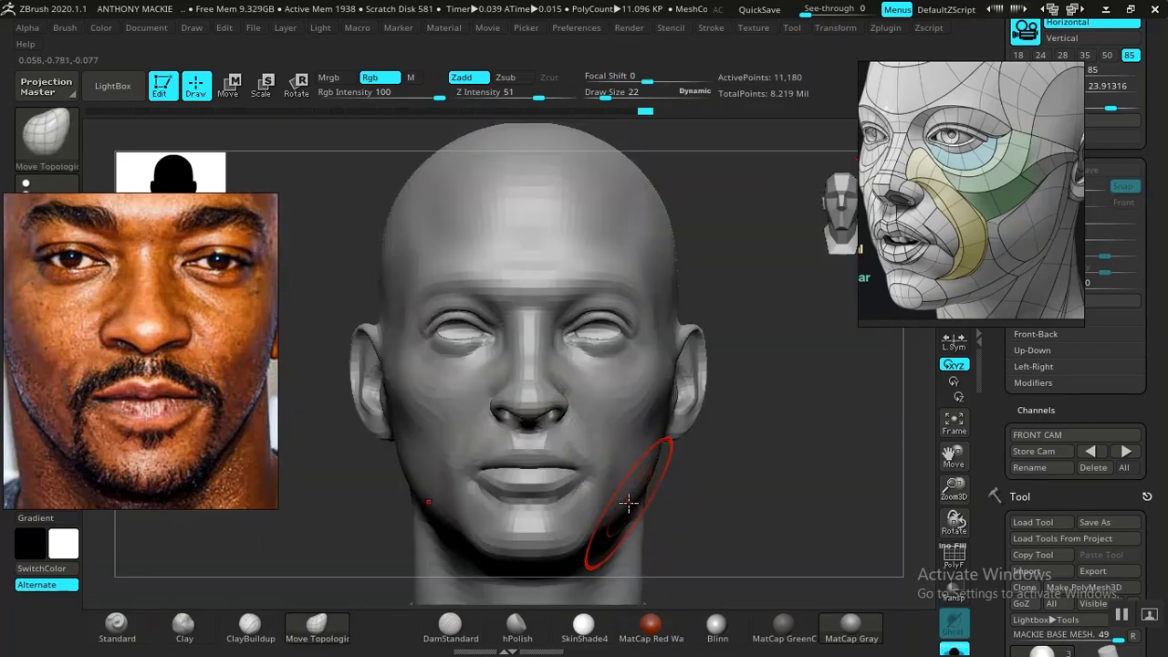
key("shift+z")
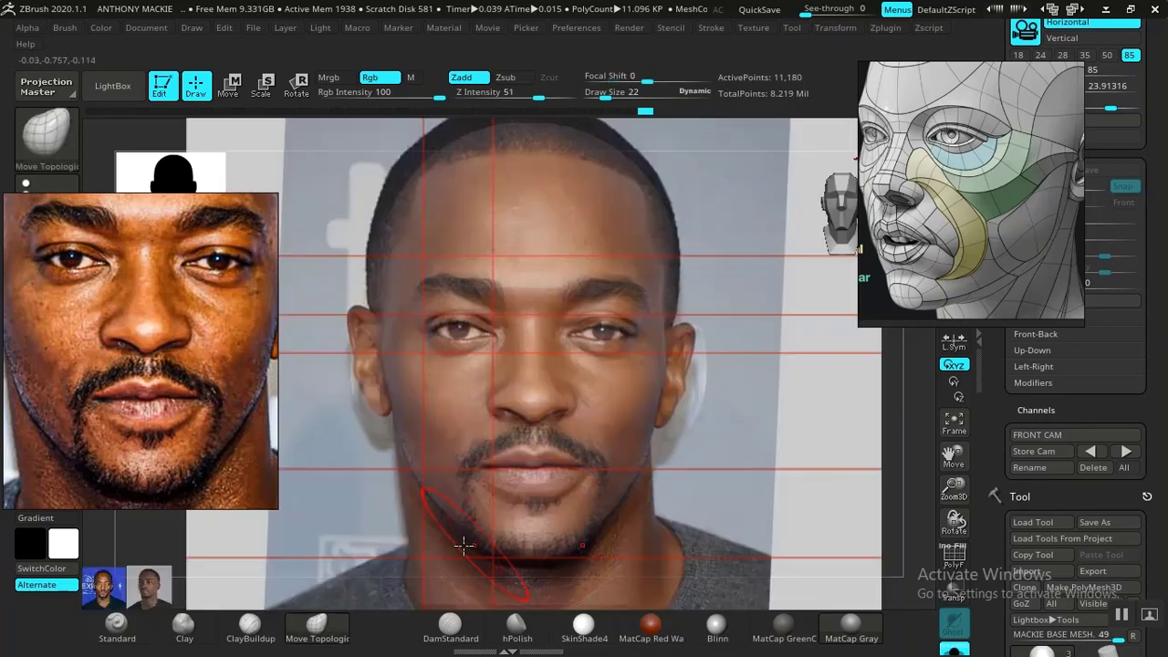
key("shift+z")
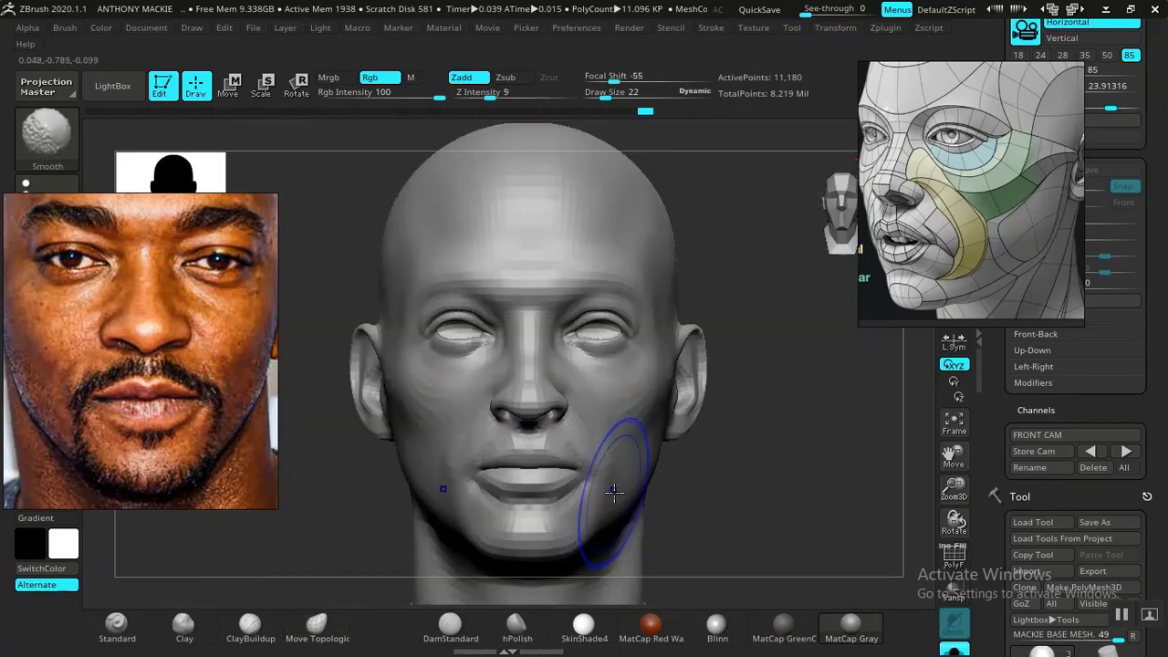
key("shift+z")
key("shift+z")
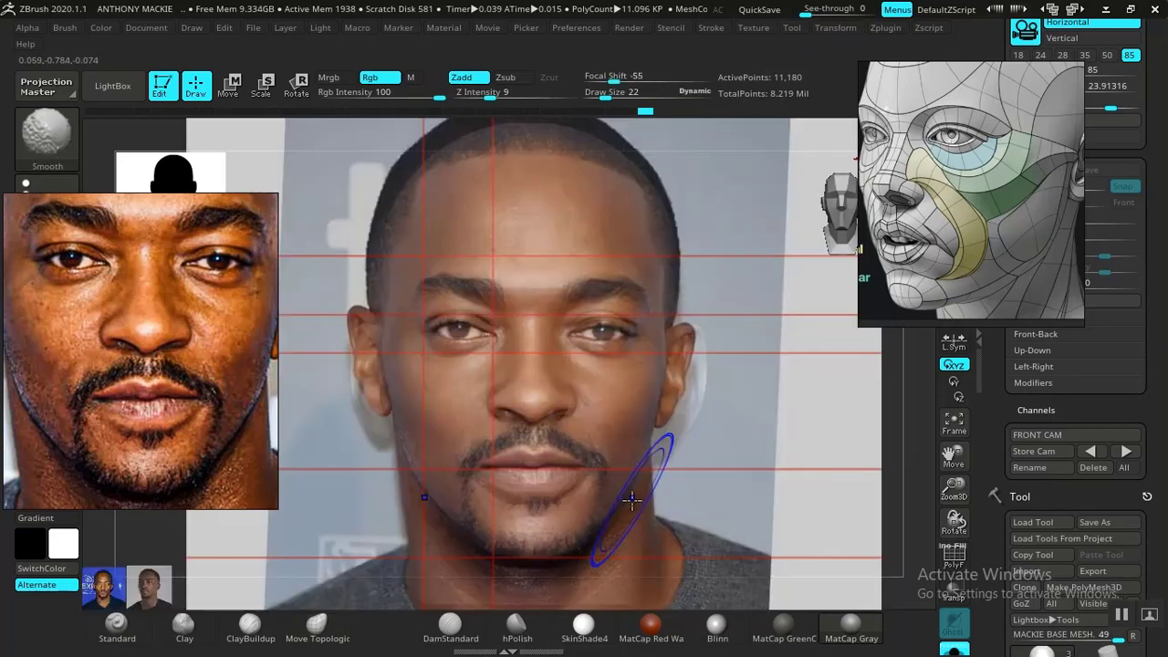
key("shift+z")
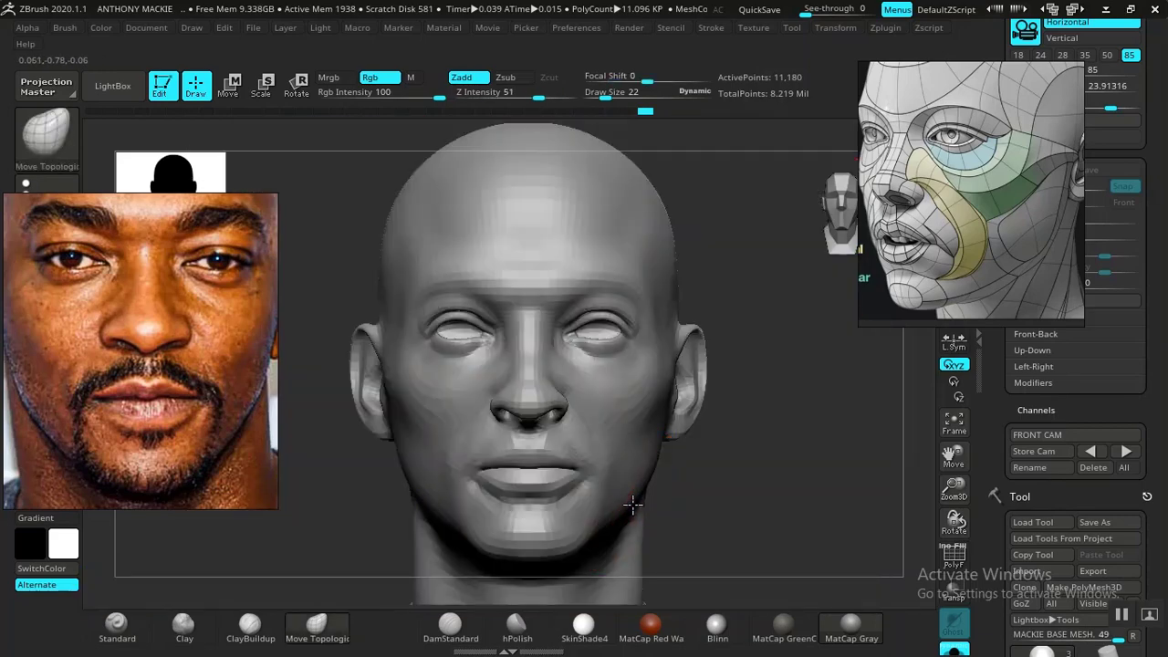
key("shift+z")
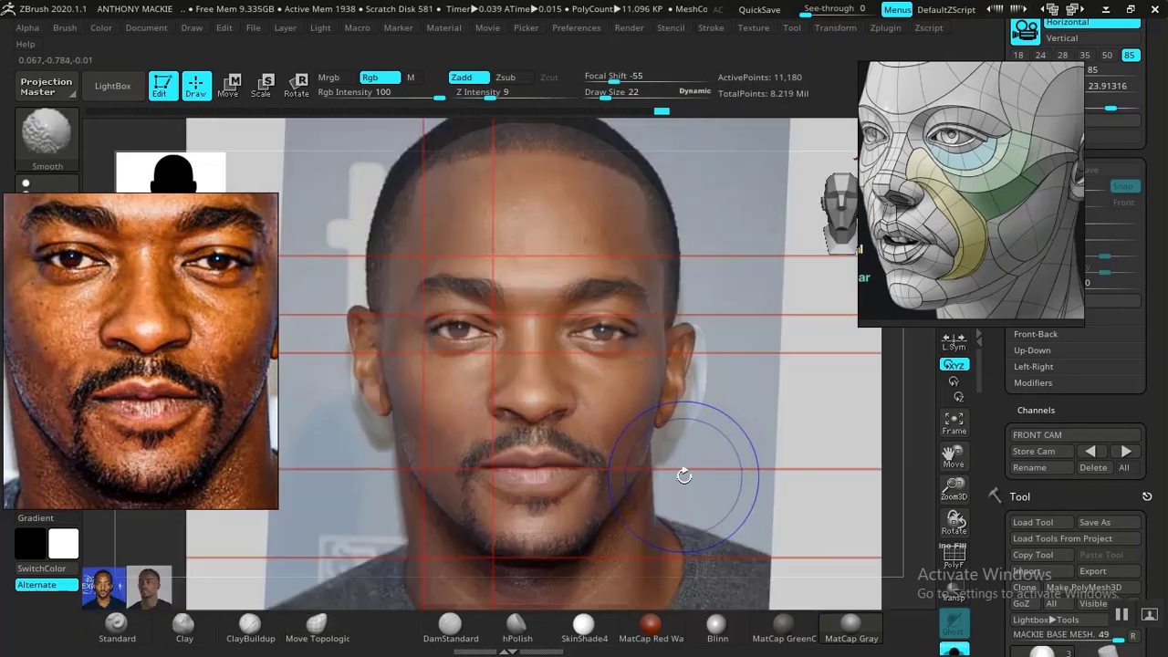
- Refine the jaw and chin contour with Move Topological at draw size 22, repeatedly comparing it with the front photo overlay
key("shift+z")
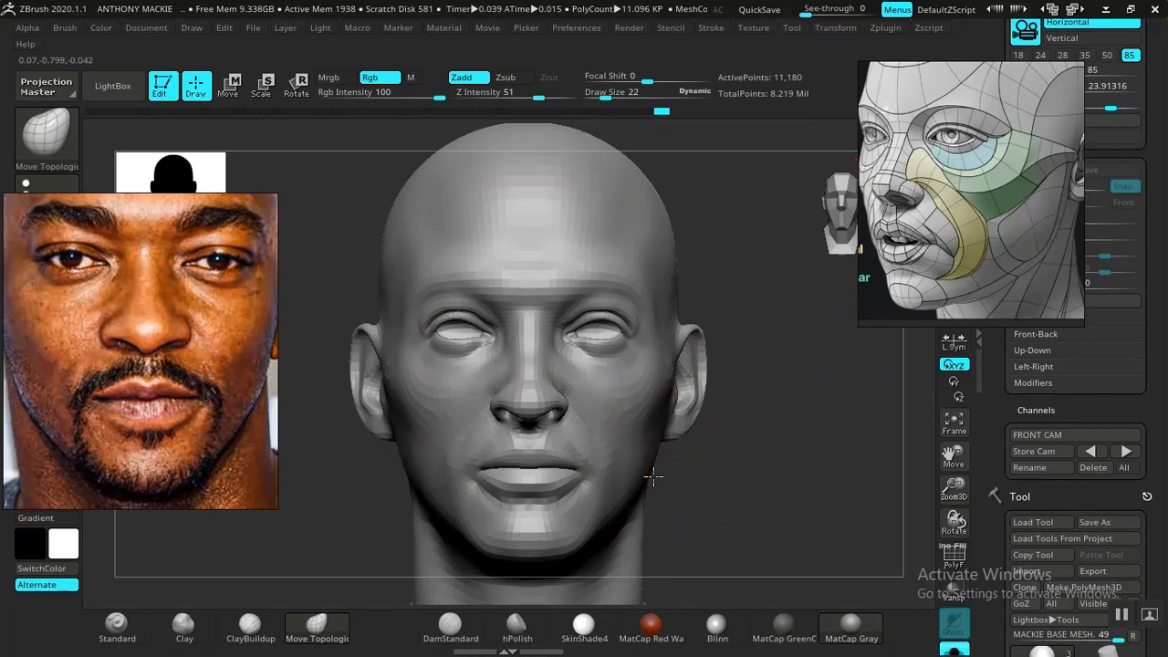
key("shift+z")
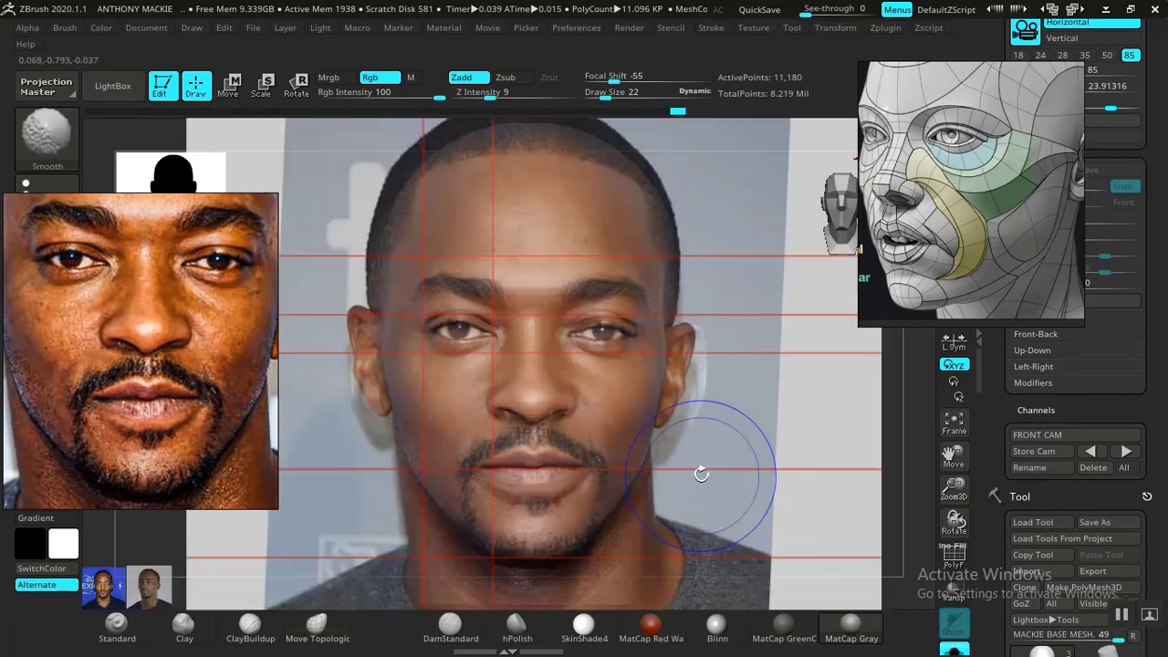
key("shift+z")
key("shift+z")
key("shift+z")
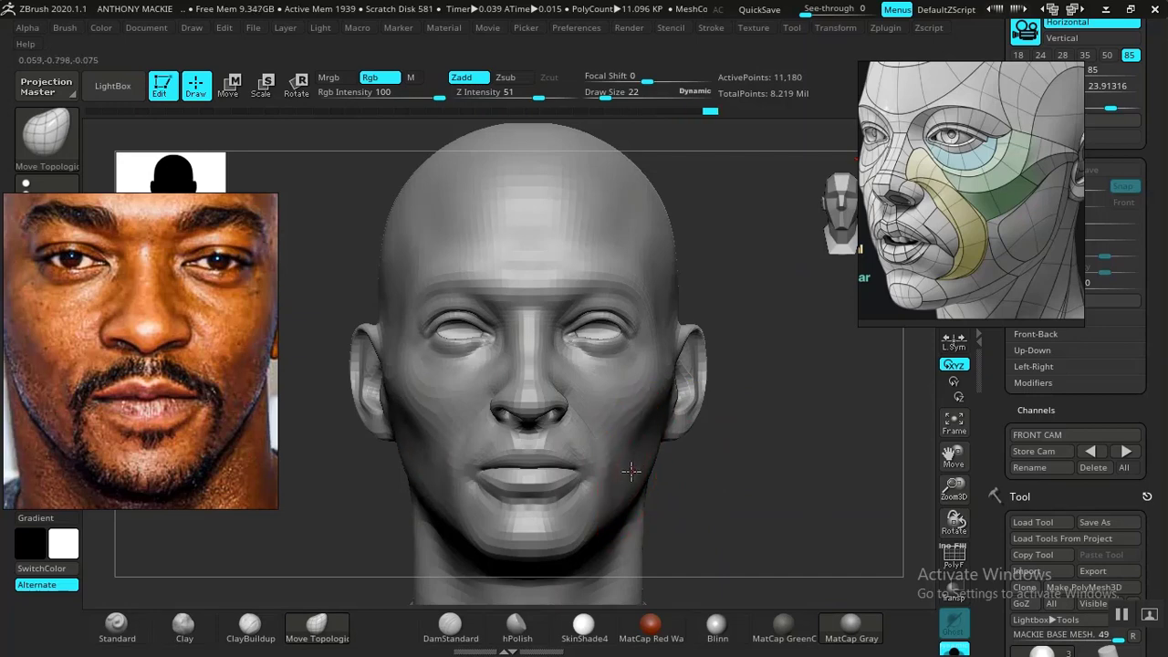
left_click_drag(776, 497, 735, 480, "alt")
mouse_move(775, 475)
left_mouse_down()
mouse_move(722, 461)
mouse_move(754, 467)
mouse_move(746, 462)
mouse_move(781, 585)
mouse_move(775, 501)
mouse_move(754, 480)
left_mouse_up()
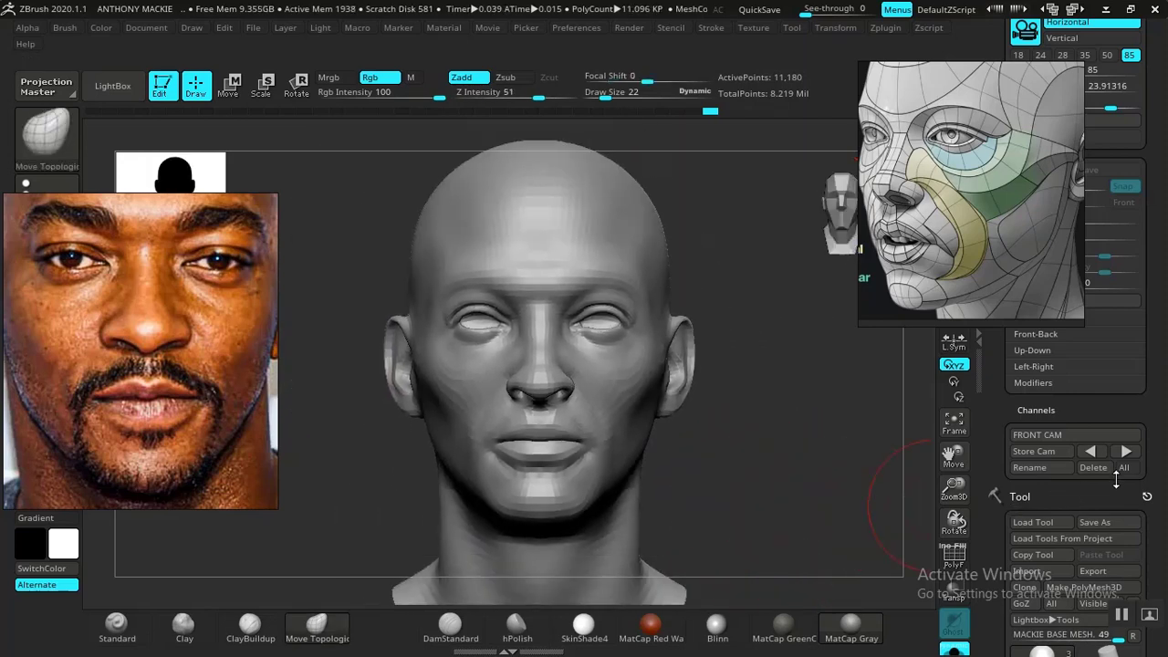
left_click(1127, 453)
key("shift+z")
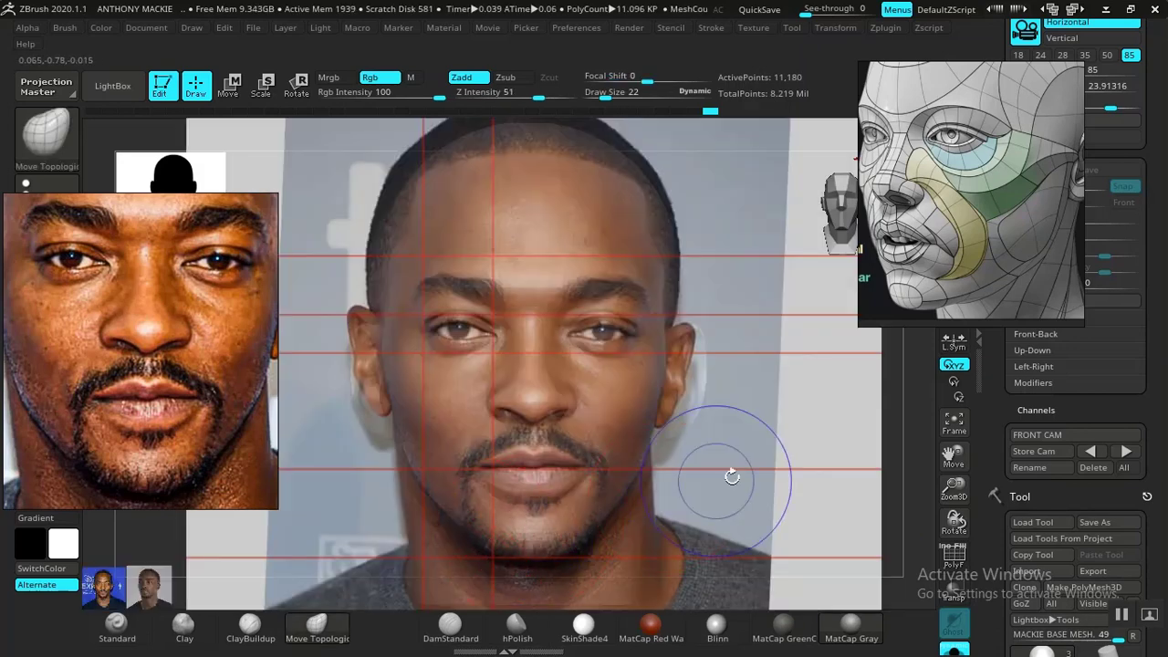
key("shift+z")
mouse_move(745, 490)
left_mouse_down()
mouse_move(660, 465)
mouse_move(404, 562)
mouse_move(443, 509)
mouse_move(514, 517)
left_mouse_up()
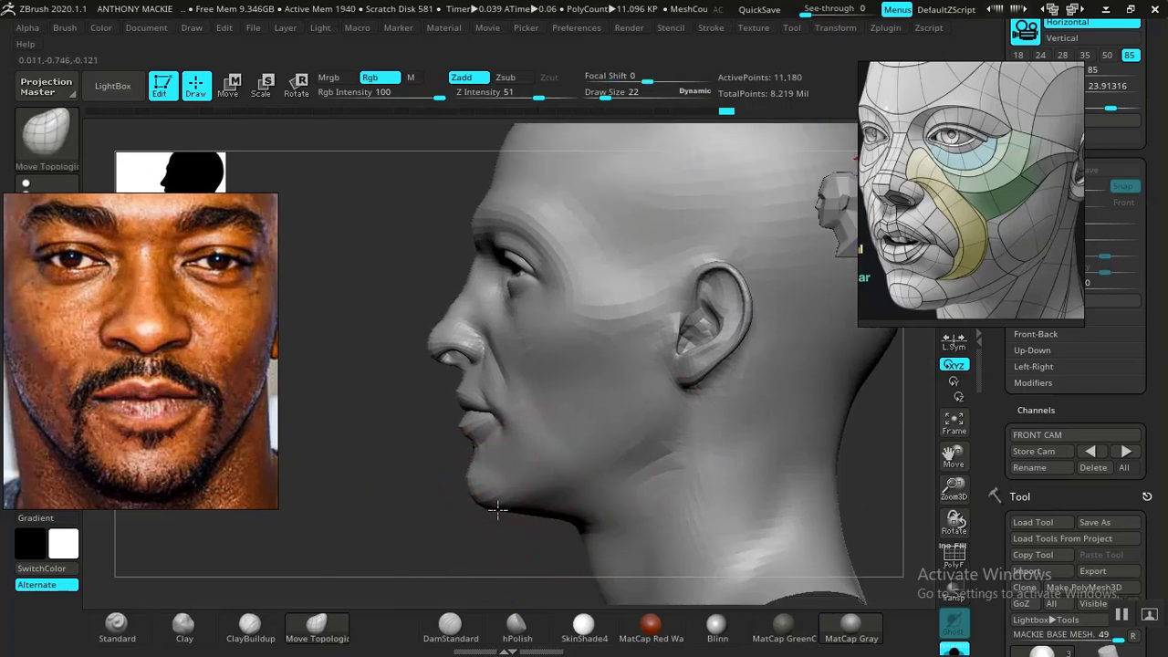
- Compare the mouth and jaw with the front photo overlay from the FRONT CAM view
left_click_drag(435, 520, 865, 479)
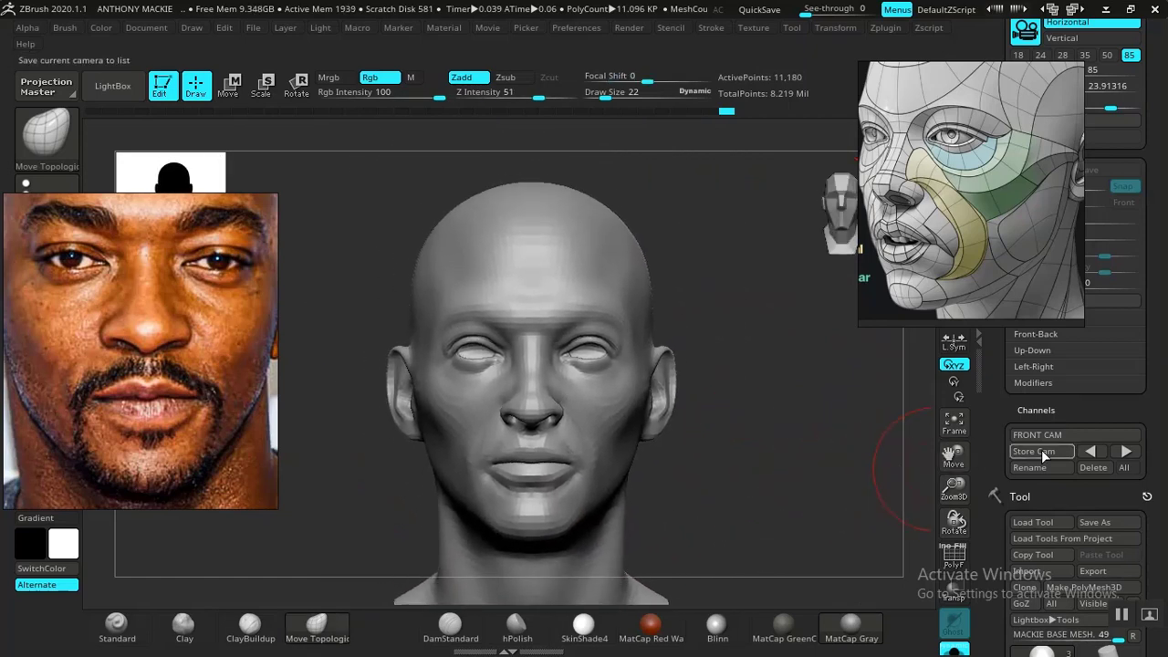
left_click(1107, 451)
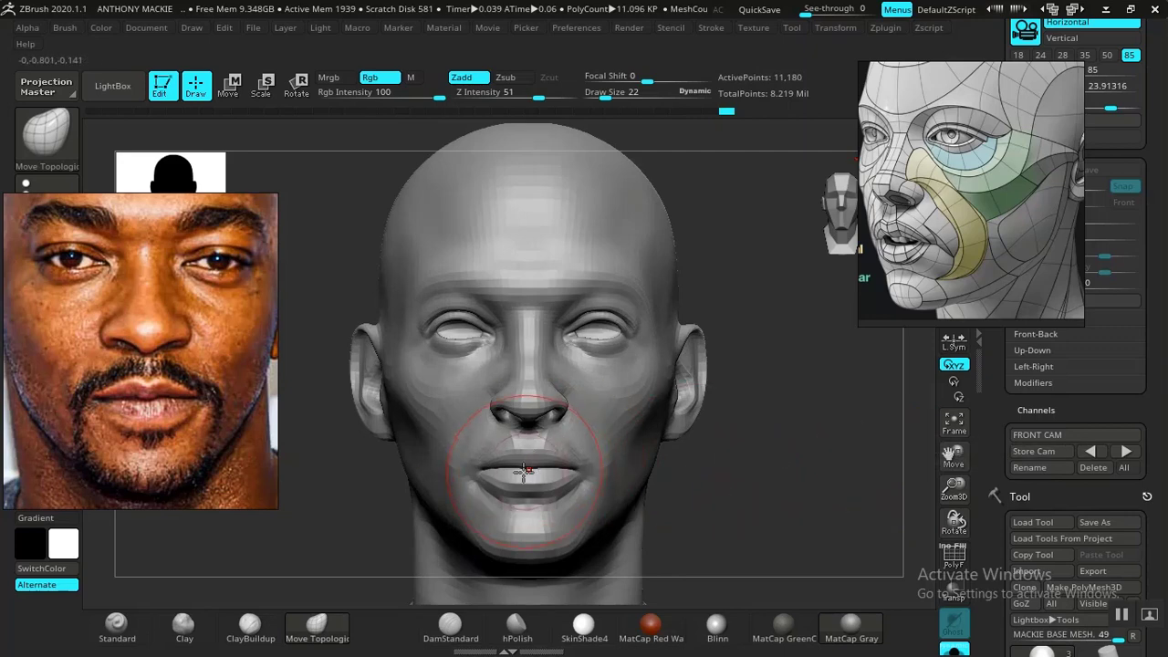
key("shift+z")
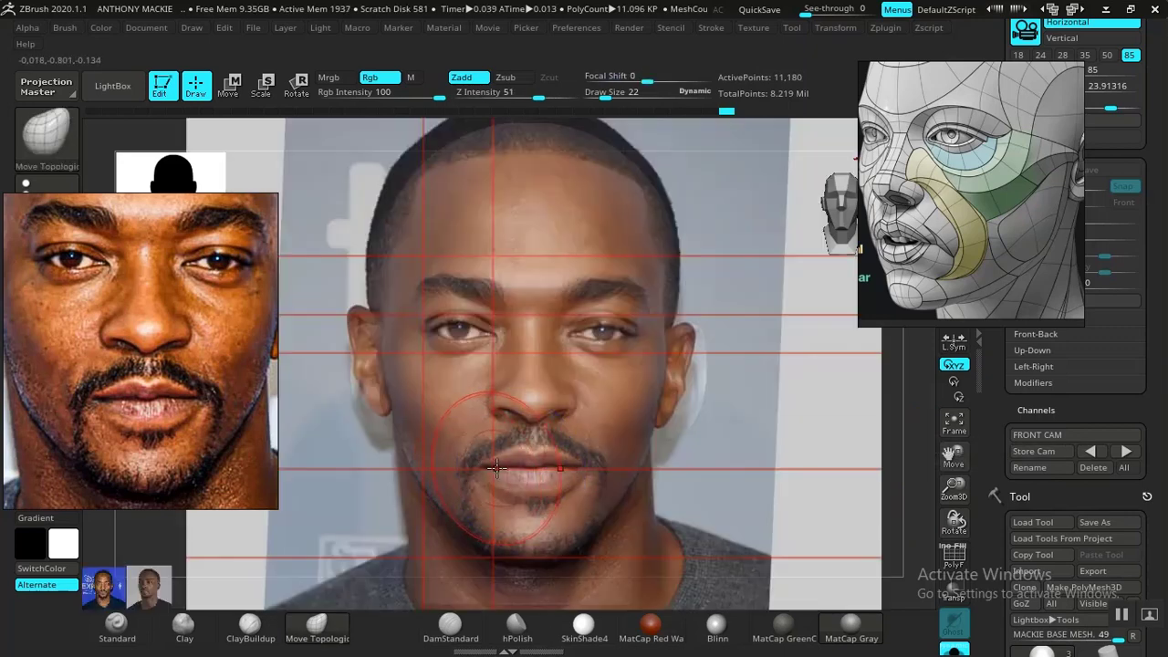
key("shift+z")
key("shift+z")
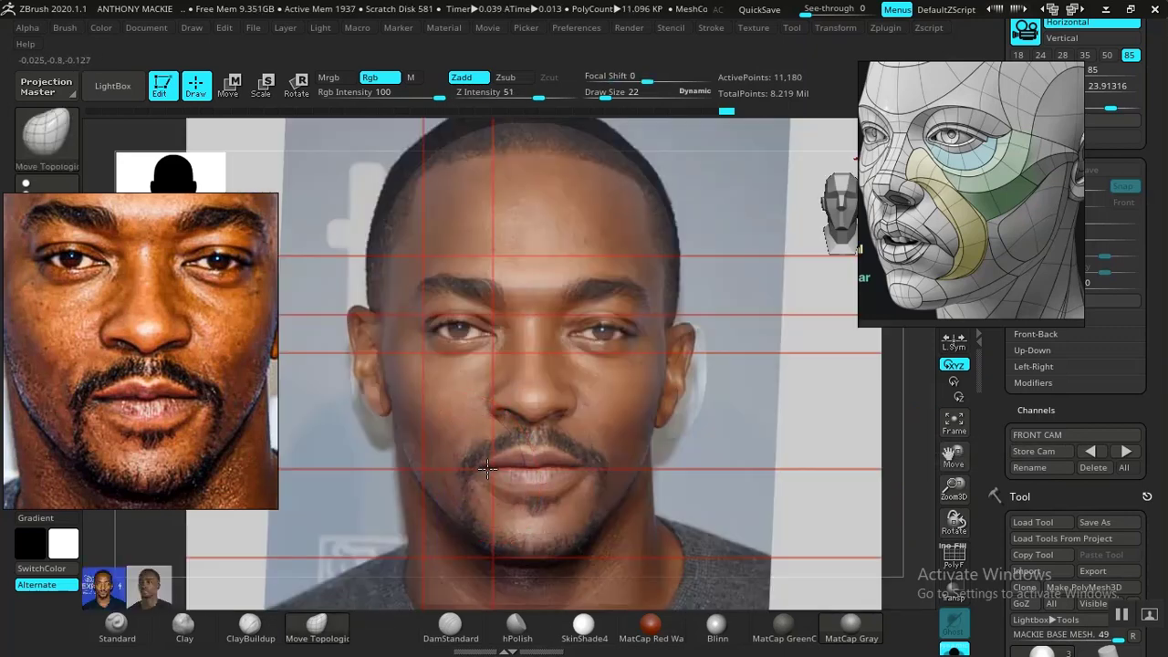
key("shift+z")
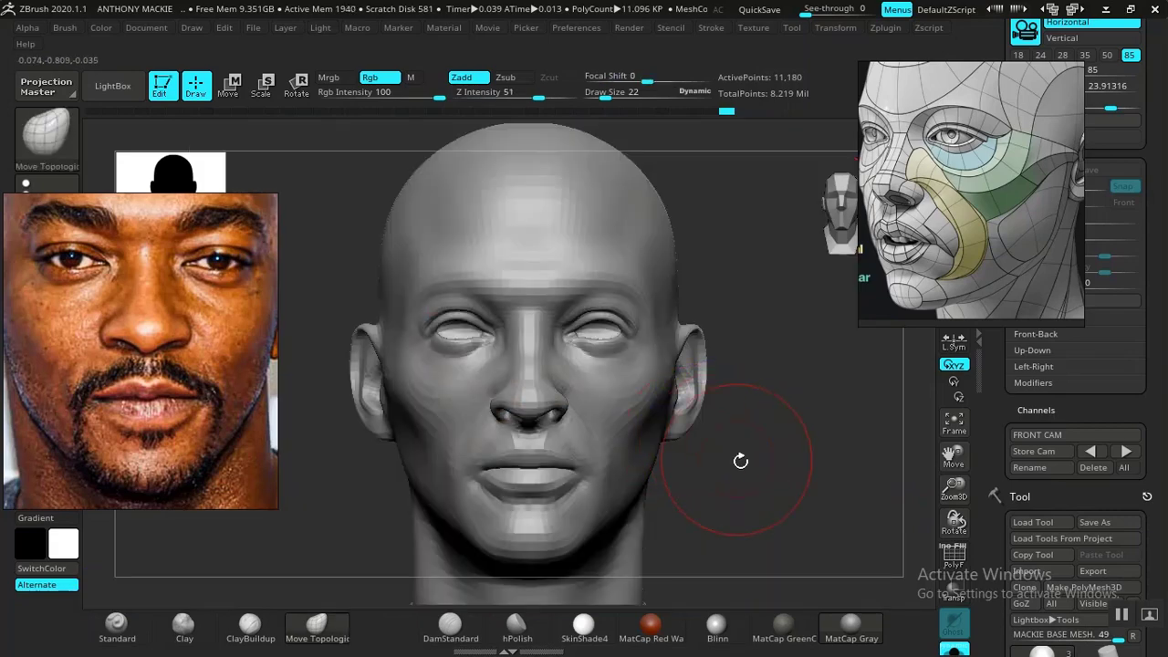
mouse_move(772, 497)
left_mouse_down("alt")
mouse_move(720, 418)
mouse_move(721, 470)
mouse_move(761, 523)
mouse_move(722, 465)
mouse_move(688, 448)
mouse_move(779, 481)
mouse_move(754, 452)
mouse_move(787, 522)
left_mouse_up("alt")
left_click(1119, 454)
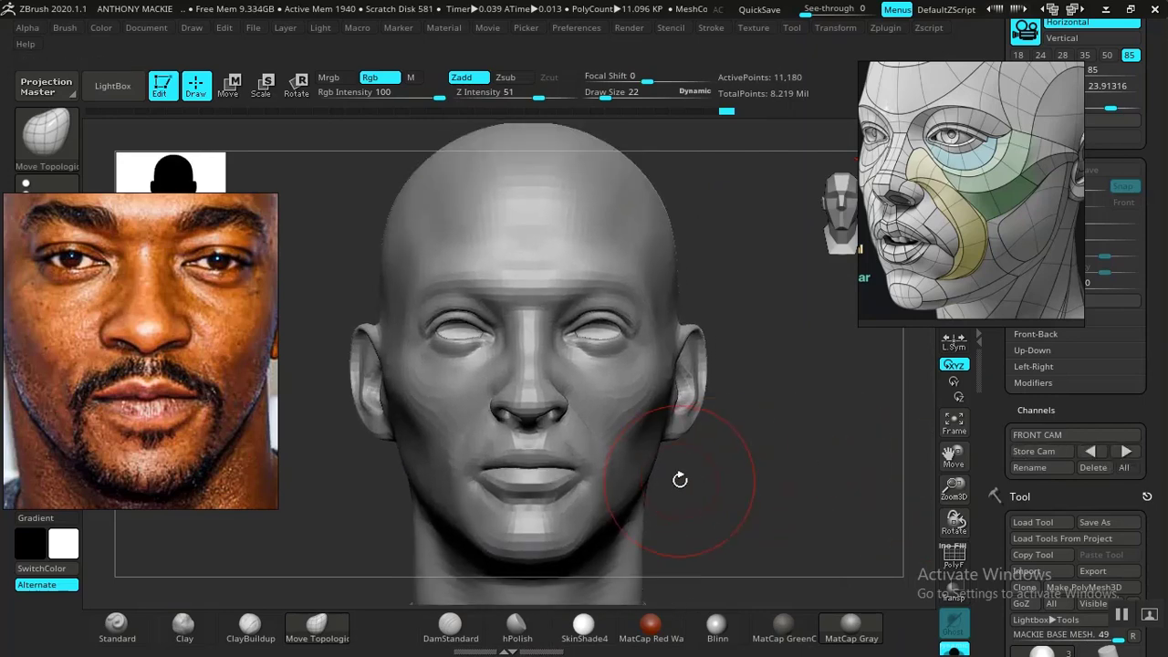
- Refine the lower face from below with Move Topological at draw size 9, and smooth the surface in front of the ear
key("space")
left_click_drag(700, 407, 690, 401)
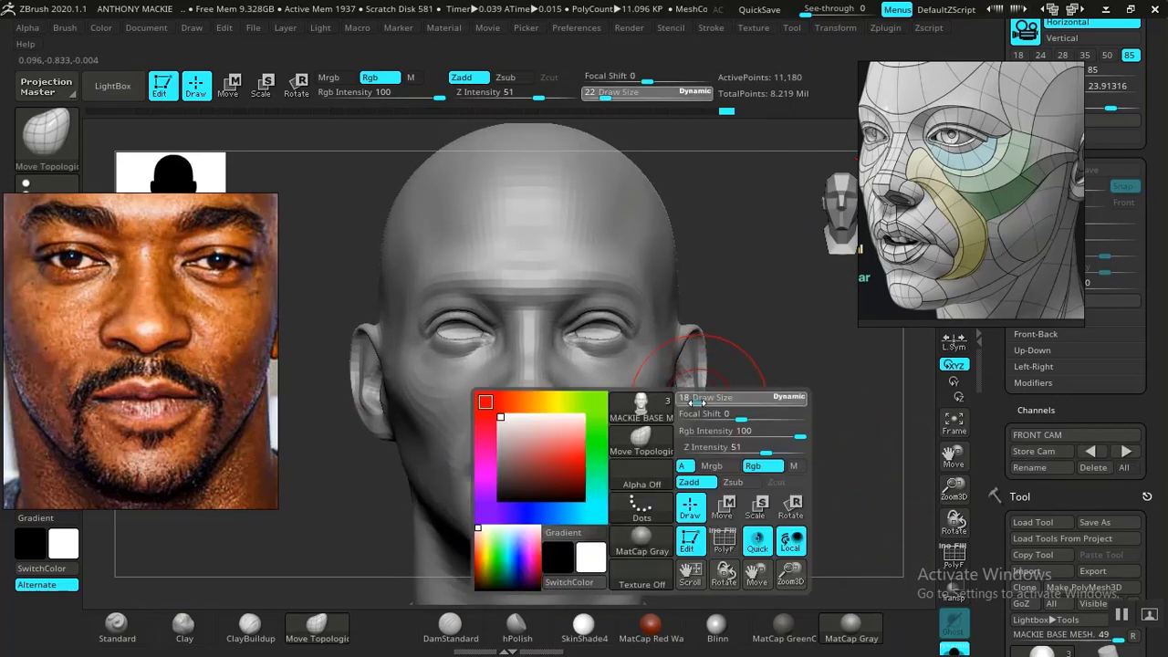
mouse_move(722, 480)
left_mouse_down("alt")
mouse_move(741, 457)
mouse_move(859, 509)
mouse_move(626, 430)
left_mouse_up("alt")
key("space")
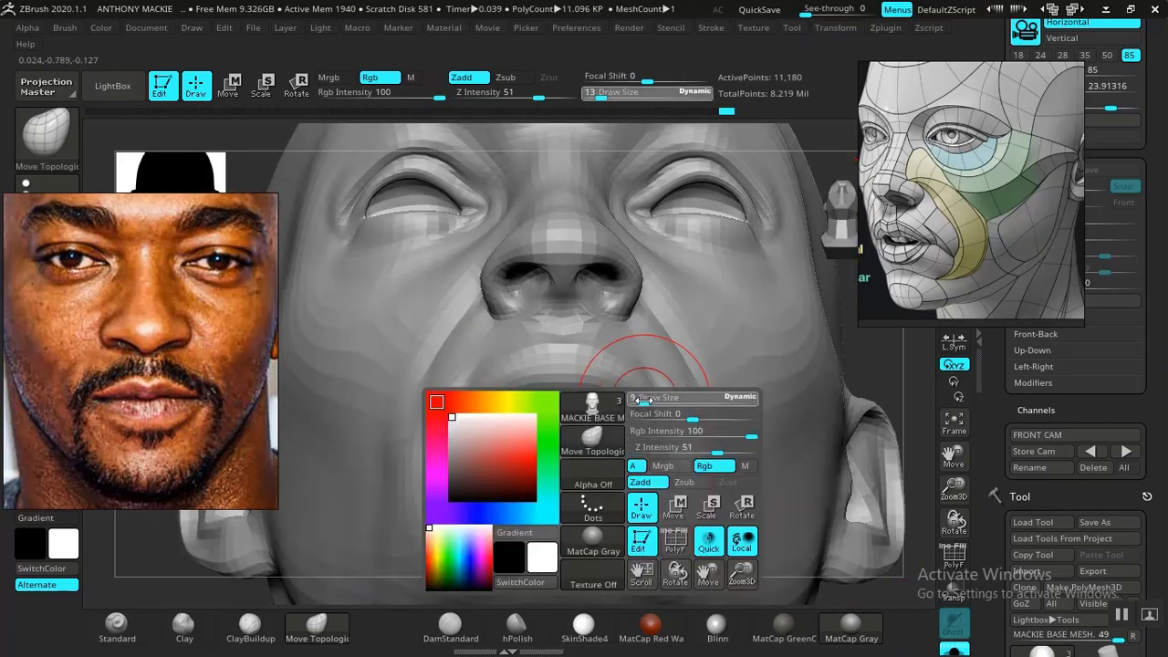
key("shift")
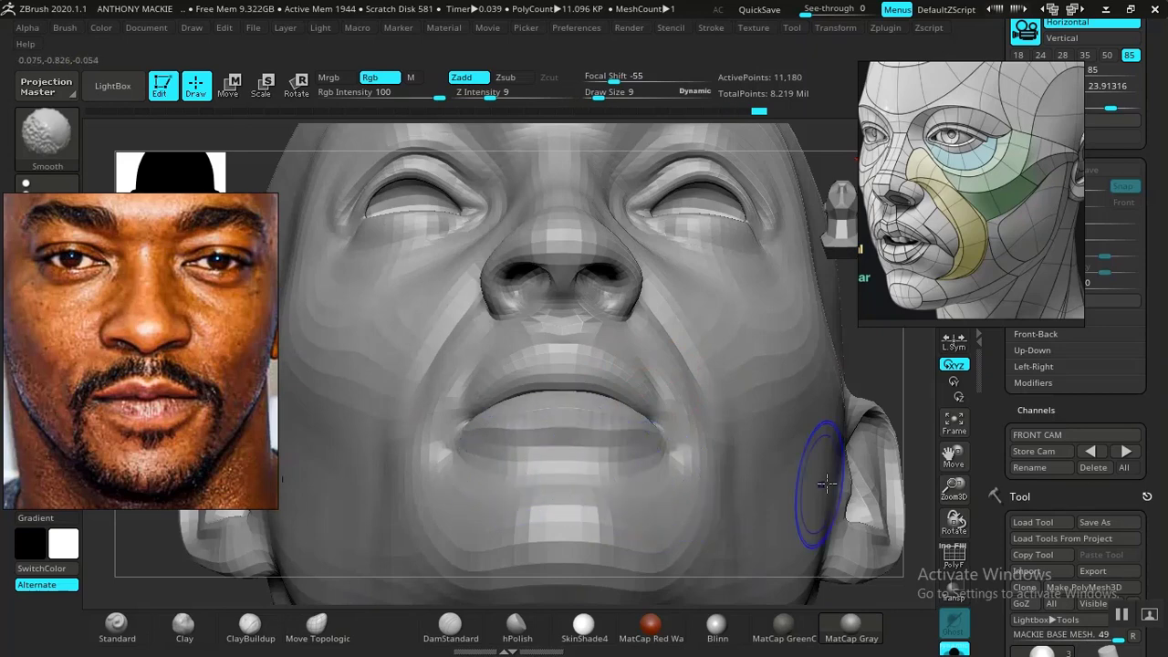
mouse_move(923, 393)
left_mouse_down("alt")
mouse_move(756, 277)
mouse_move(835, 451)
mouse_move(779, 451)
mouse_move(795, 433)
mouse_move(794, 490)
mouse_move(773, 467)
mouse_move(803, 503)
mouse_move(813, 464)
mouse_move(830, 529)
mouse_move(848, 481)
left_mouse_up("alt")
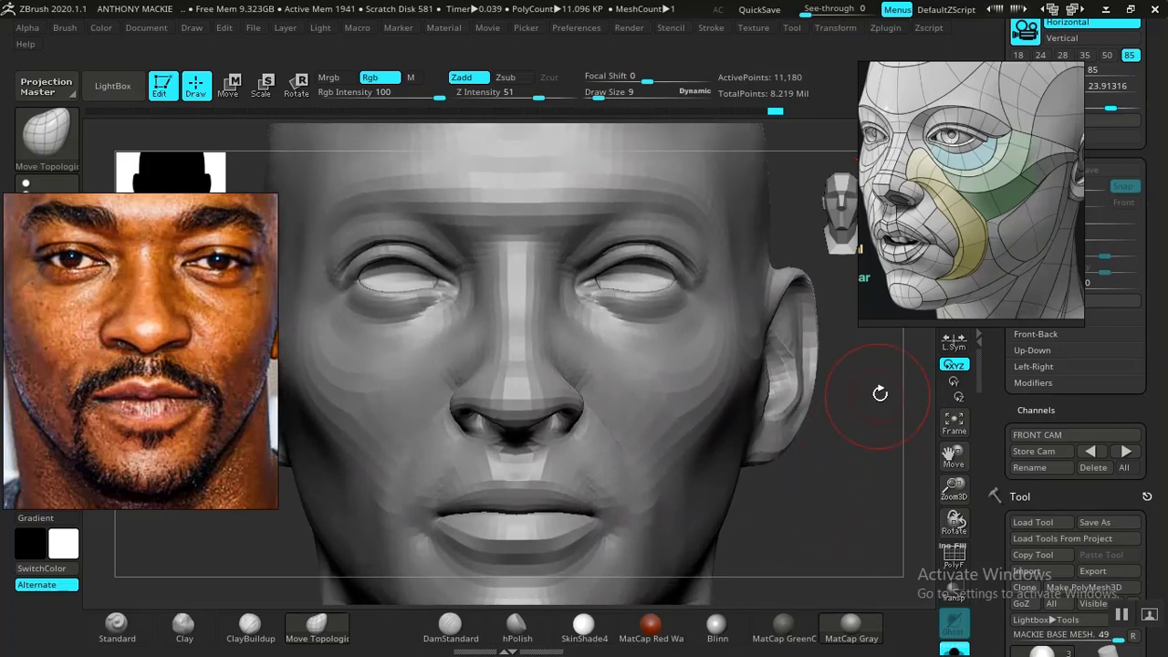
mouse_move(880, 393)
left_mouse_down("alt")
mouse_move(854, 354)
mouse_move(850, 374)
mouse_move(869, 368)
mouse_move(866, 387)
left_mouse_up("alt")
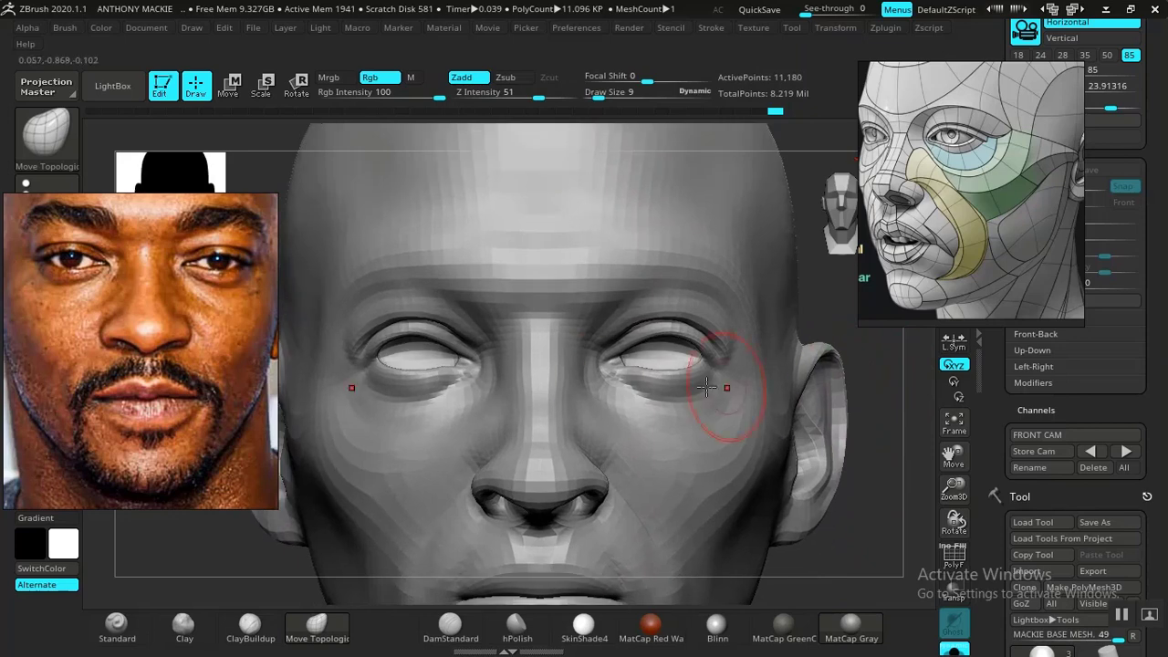
- Restore the FRONT CAM view and adjust the area below the eyes with Move Topological at draw size 9, comparing with the photo overlay
left_click(1127, 450)
key("shift+z")
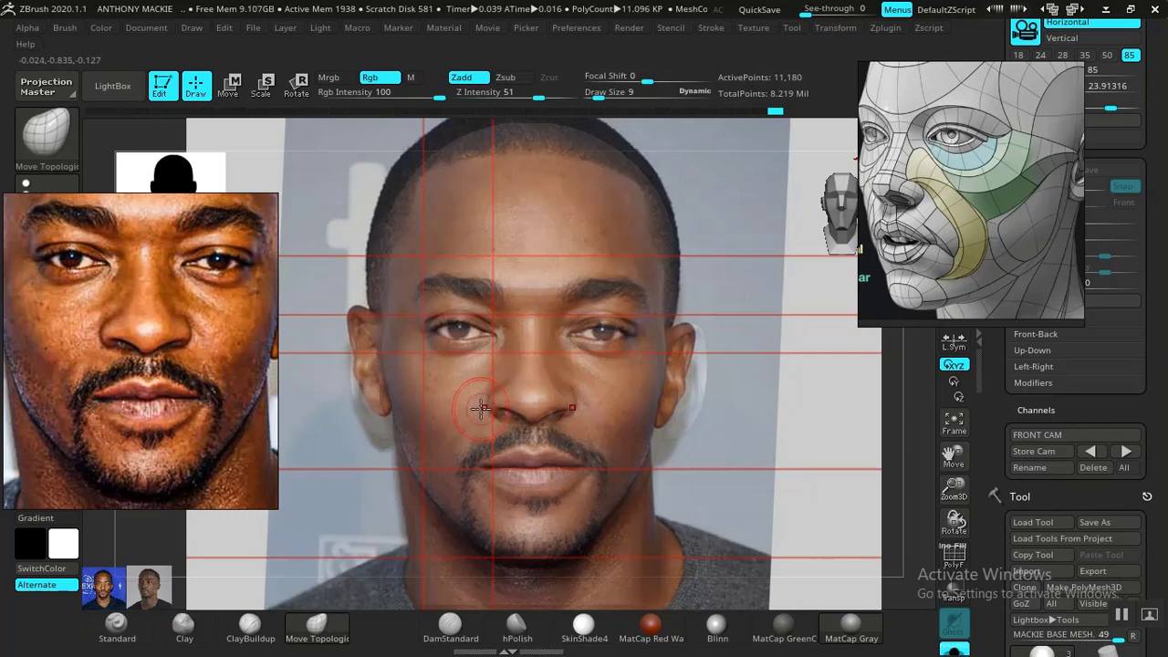
key("shift+z")
key("shift+z")
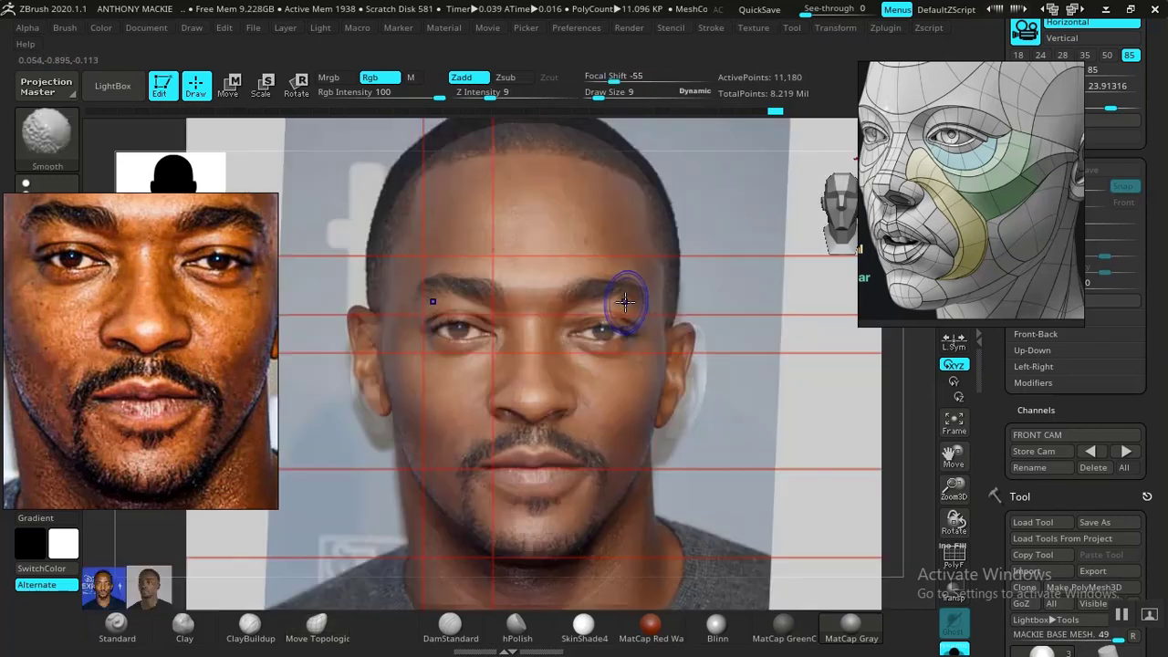
key("shift+z")
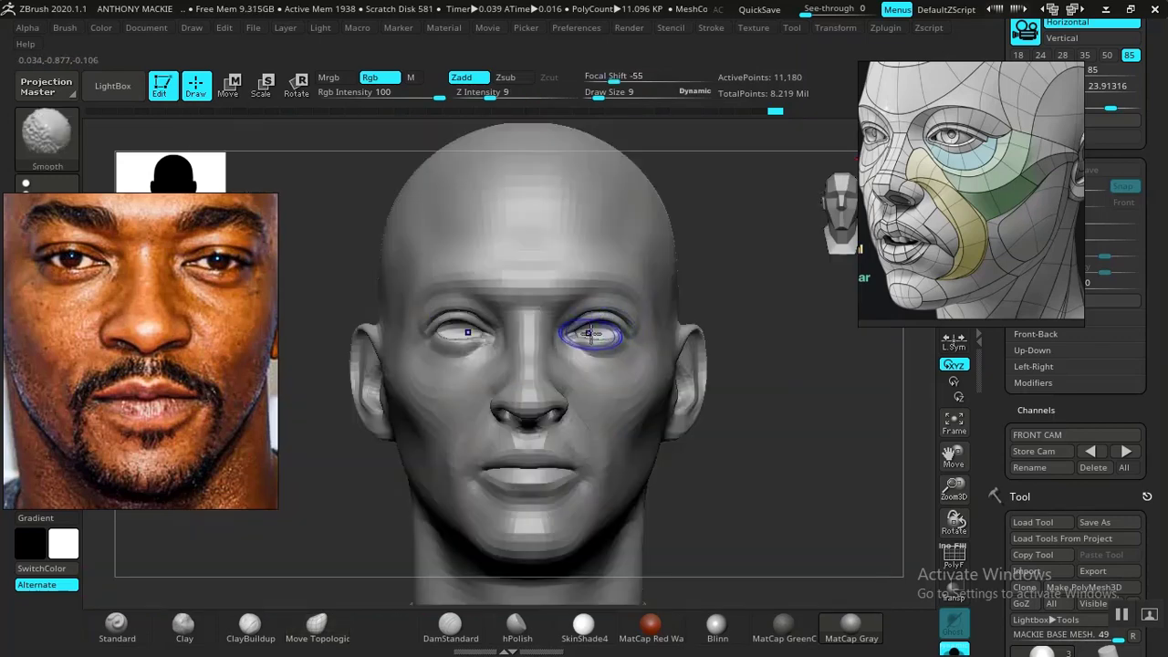
key("shift+z")
left_click(317, 625)
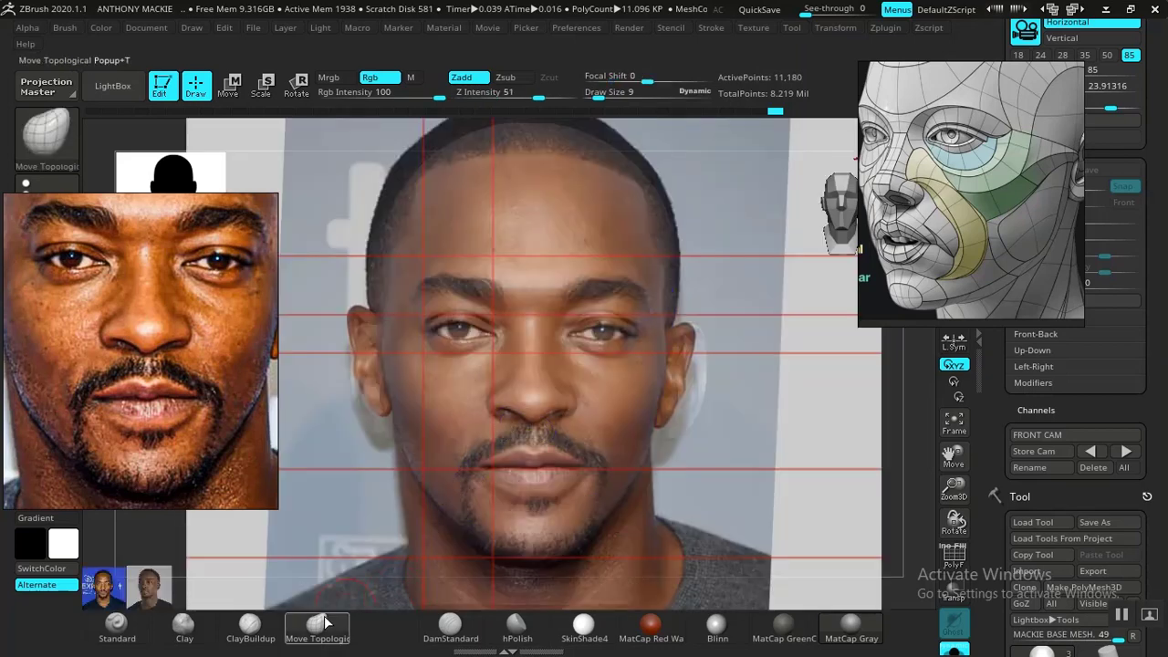
key("shift+z")
key("shift")
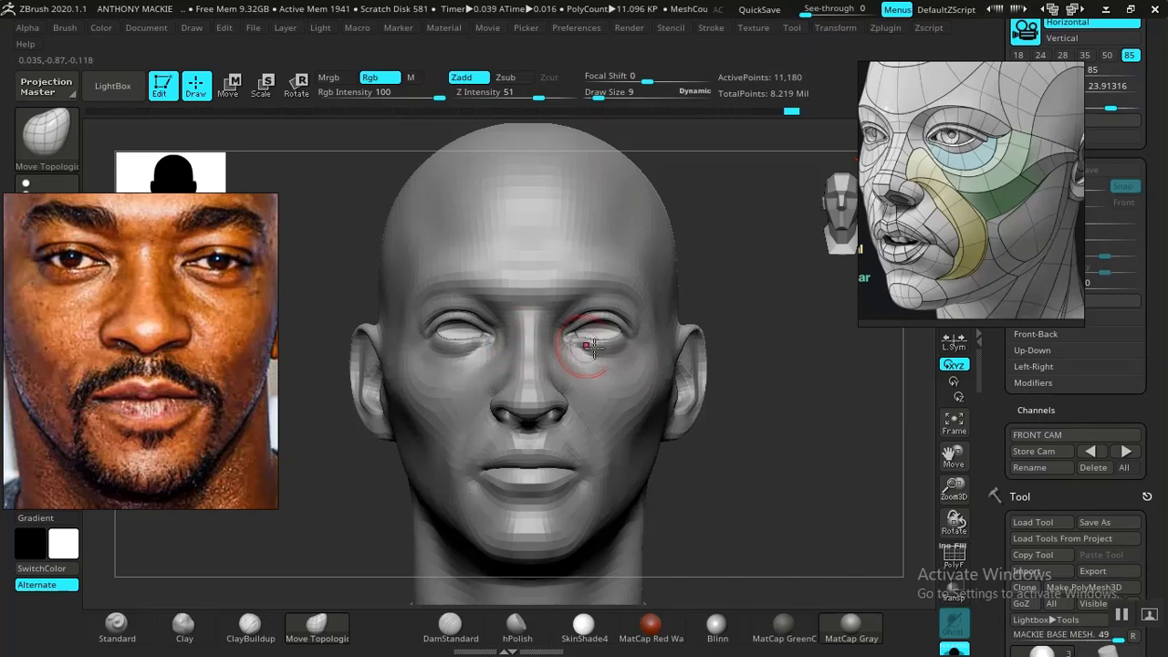
left_click_drag(798, 472, 857, 479)
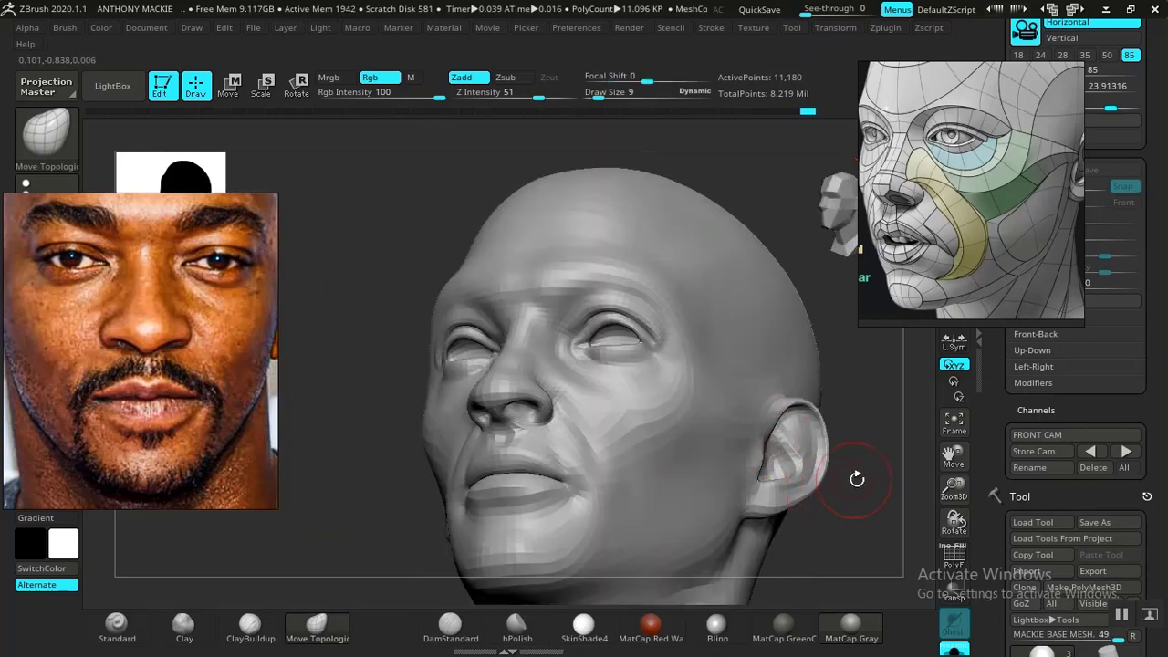
left_click_drag(900, 411, 759, 465, "shift")
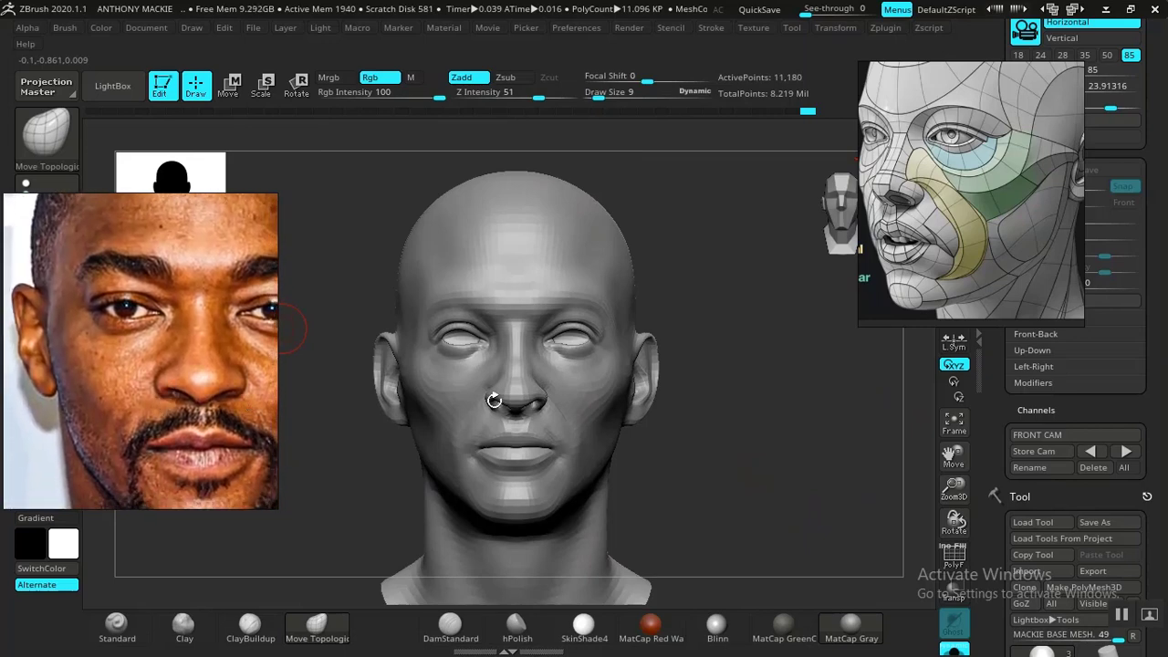
- Push the back of the skull inward in profile with Move Topological at draw size 107
mouse_move(789, 457)
left_mouse_down("shift")
mouse_move(774, 447)
mouse_move(809, 491)
mouse_move(811, 480)
mouse_move(809, 498)
mouse_move(834, 483)
mouse_move(788, 430)
mouse_move(840, 448)
mouse_move(799, 426)
mouse_move(791, 390)
left_mouse_up("shift")
key("space")
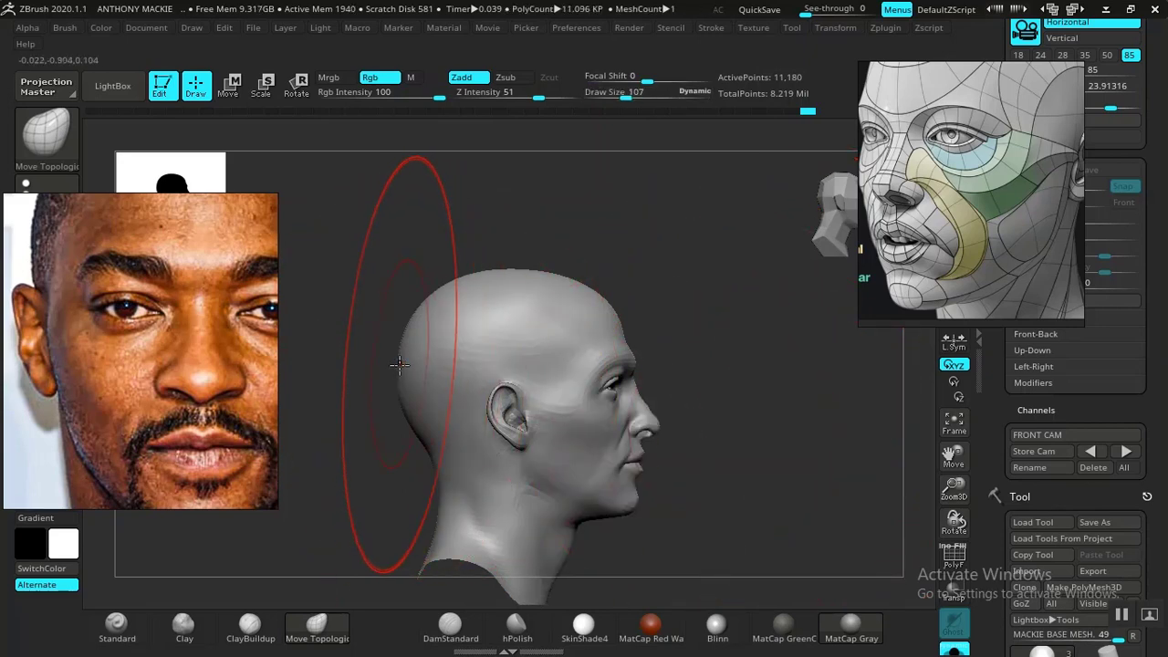
left_click_drag(397, 366, 414, 367)
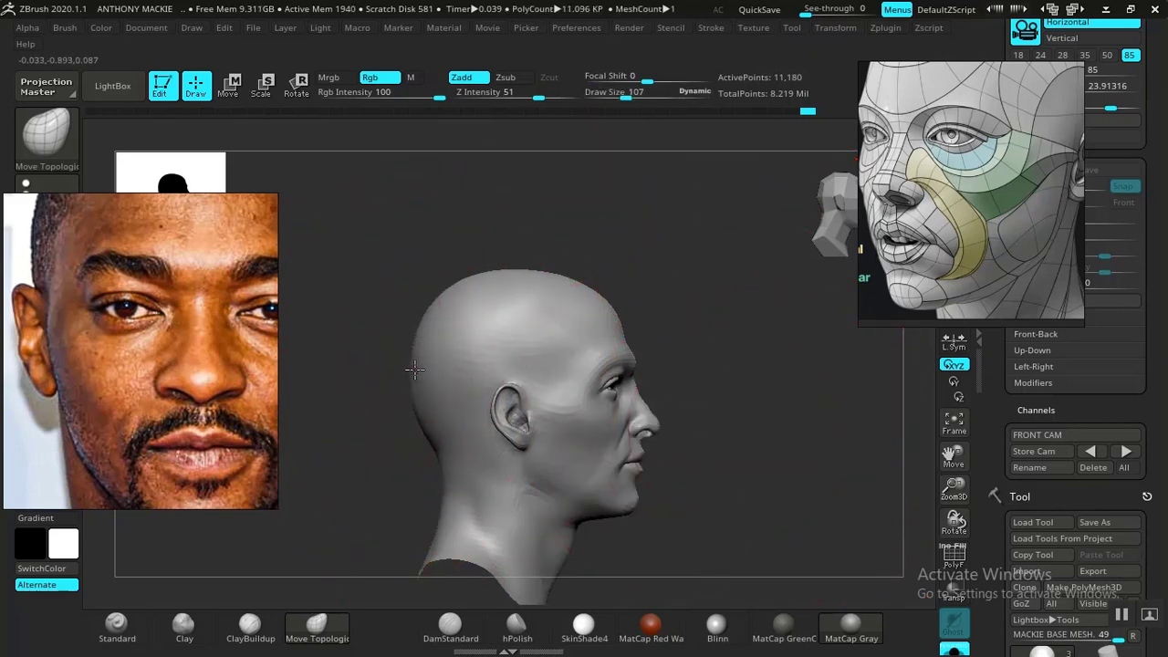
- Reshape the crown of the skull with Move Topological at draw size 89, and move the facial topology reference aside
key("space")
left_click_drag(520, 271, 509, 270)
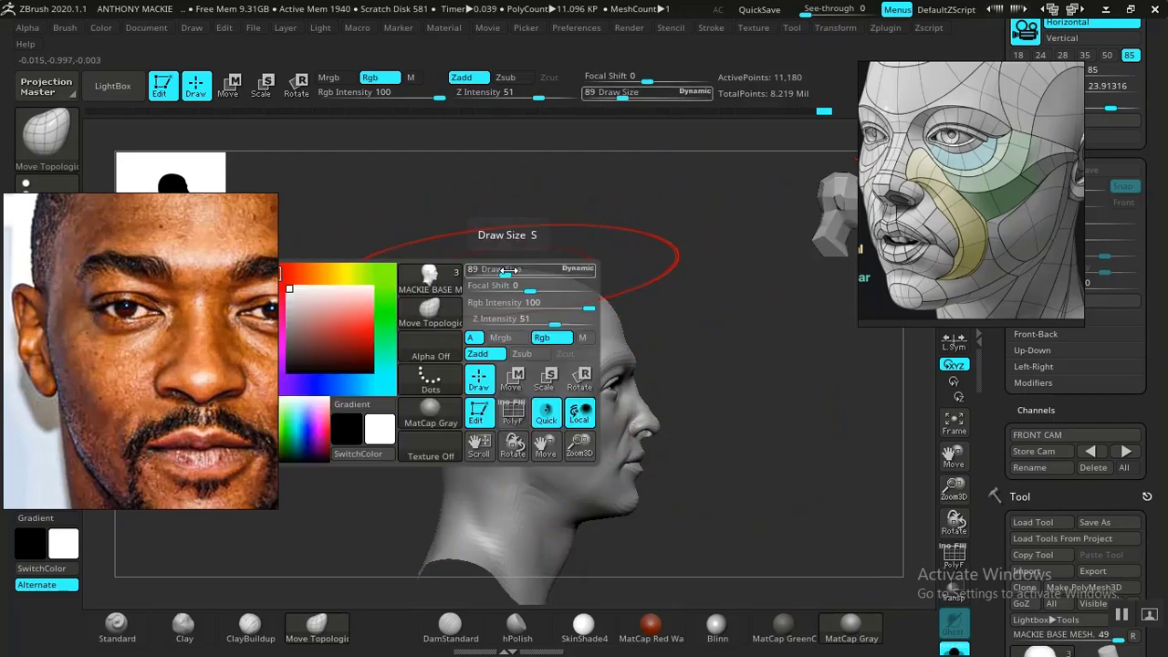
left_click_drag(938, 227, 986, 232)
left_click_drag(800, 386, 765, 404, "shift")
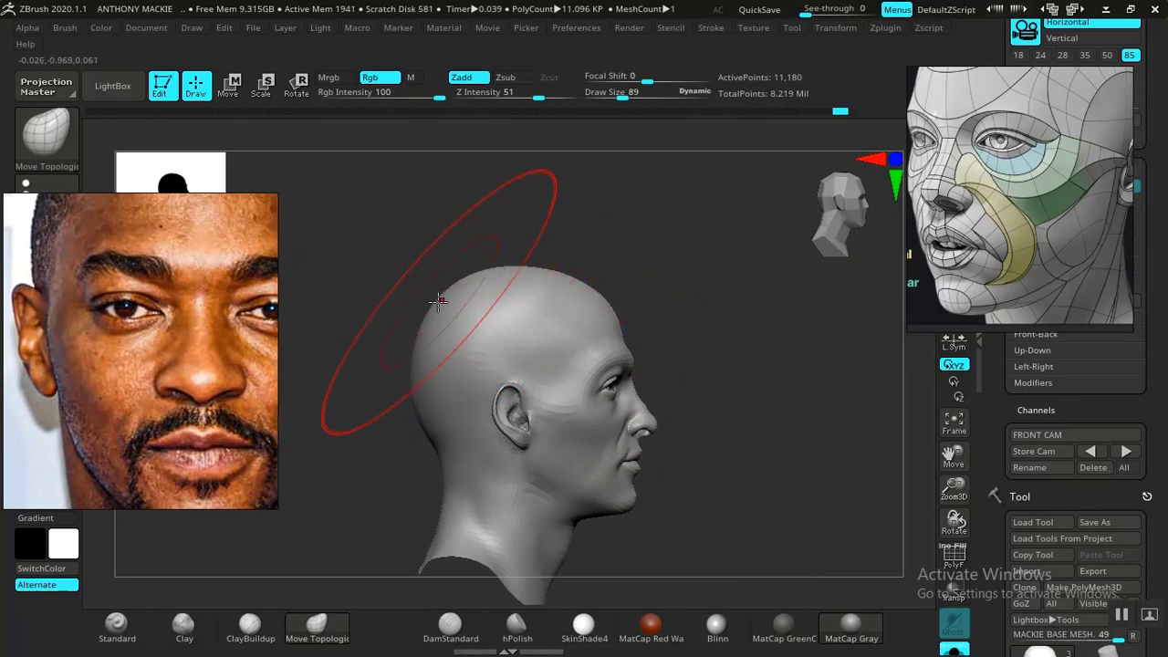
left_click_drag(654, 315, 730, 422)
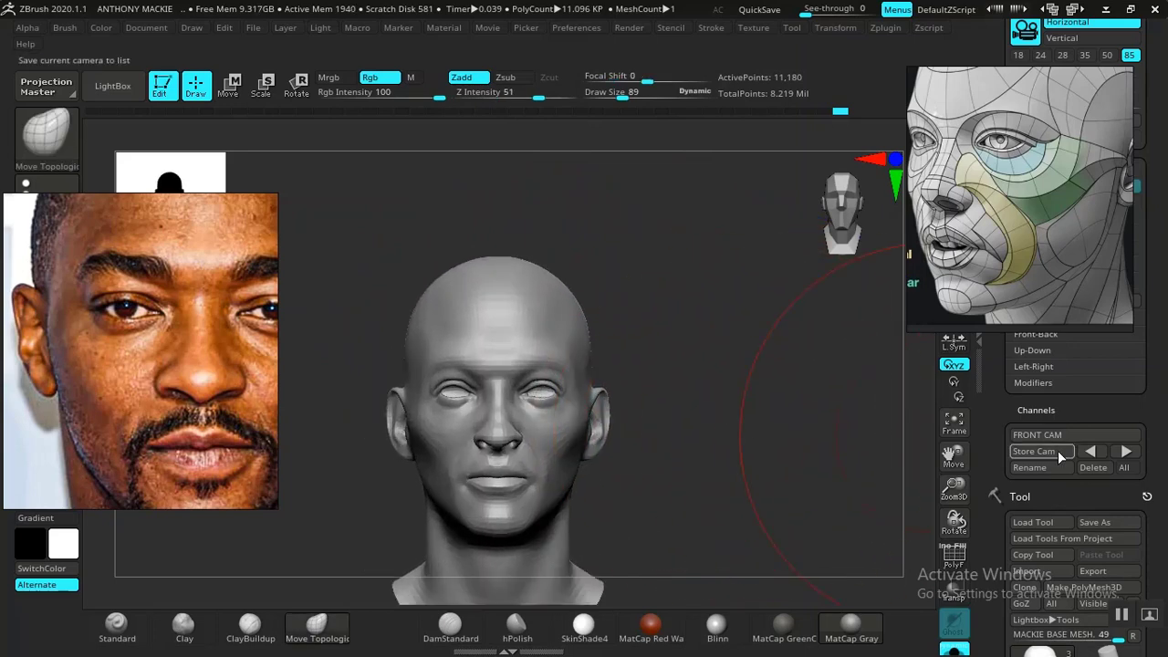
- Build up and smooth the cheek and jaw in front of the ear with ClayBuildup at draw size 24
left_click(1125, 454)
key("space")
left_click_drag(750, 404, 740, 404)
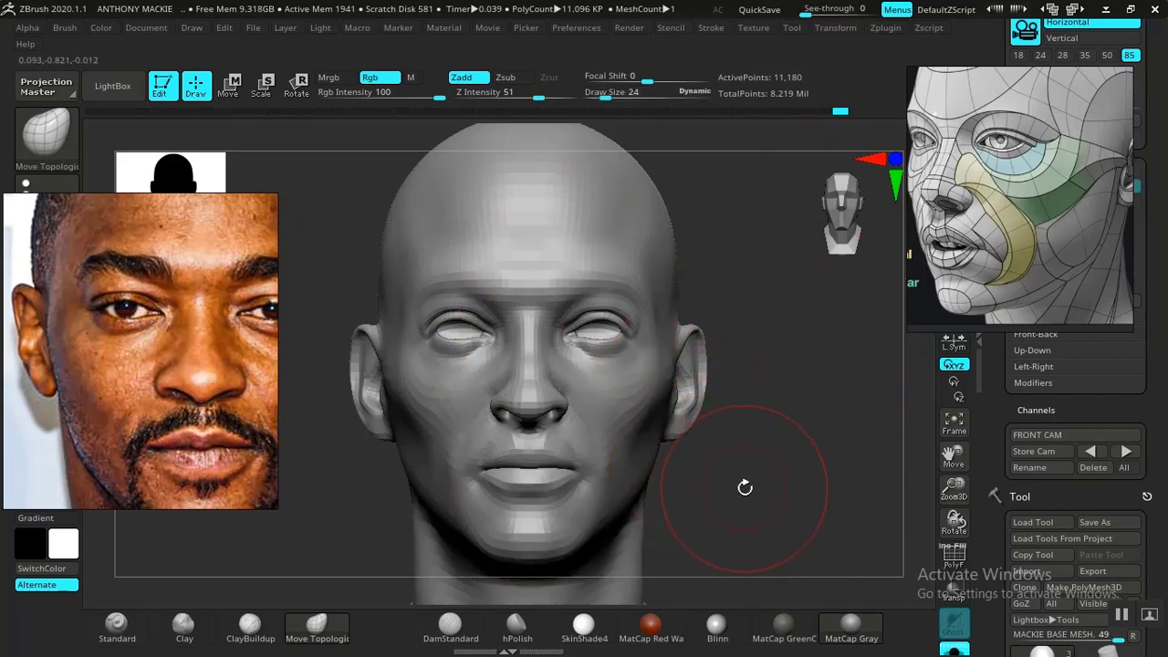
mouse_move(738, 476)
left_mouse_down()
mouse_move(819, 480)
mouse_move(718, 477)
mouse_move(624, 450)
left_mouse_up()
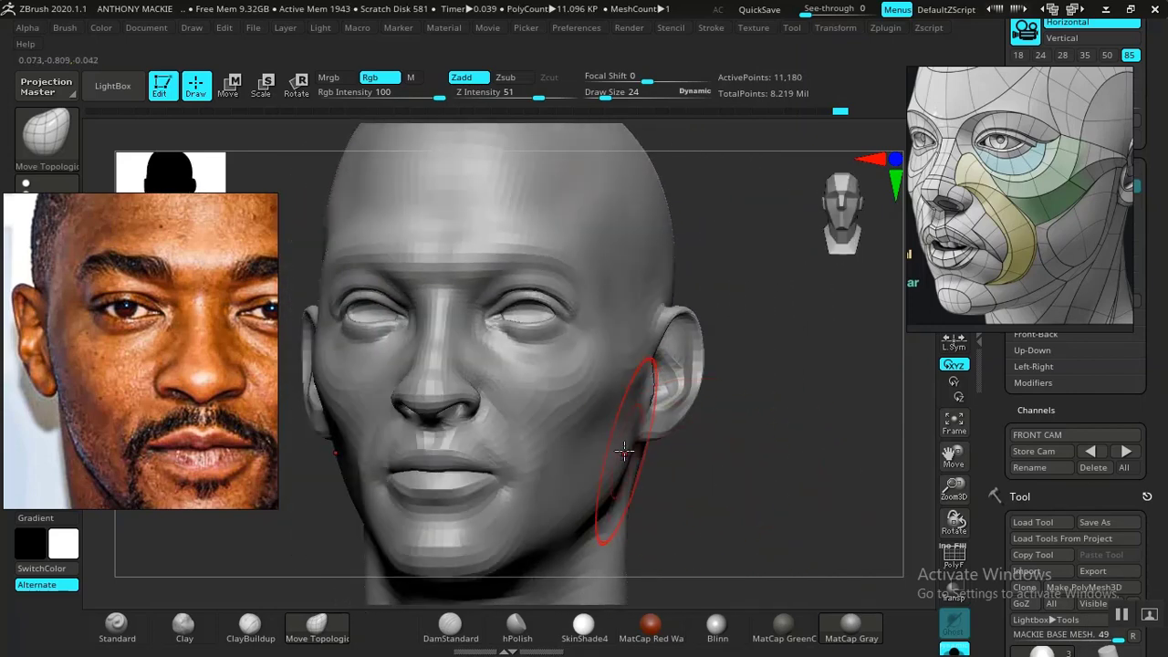
left_click(249, 624)
left_click_drag(712, 548, 669, 546)
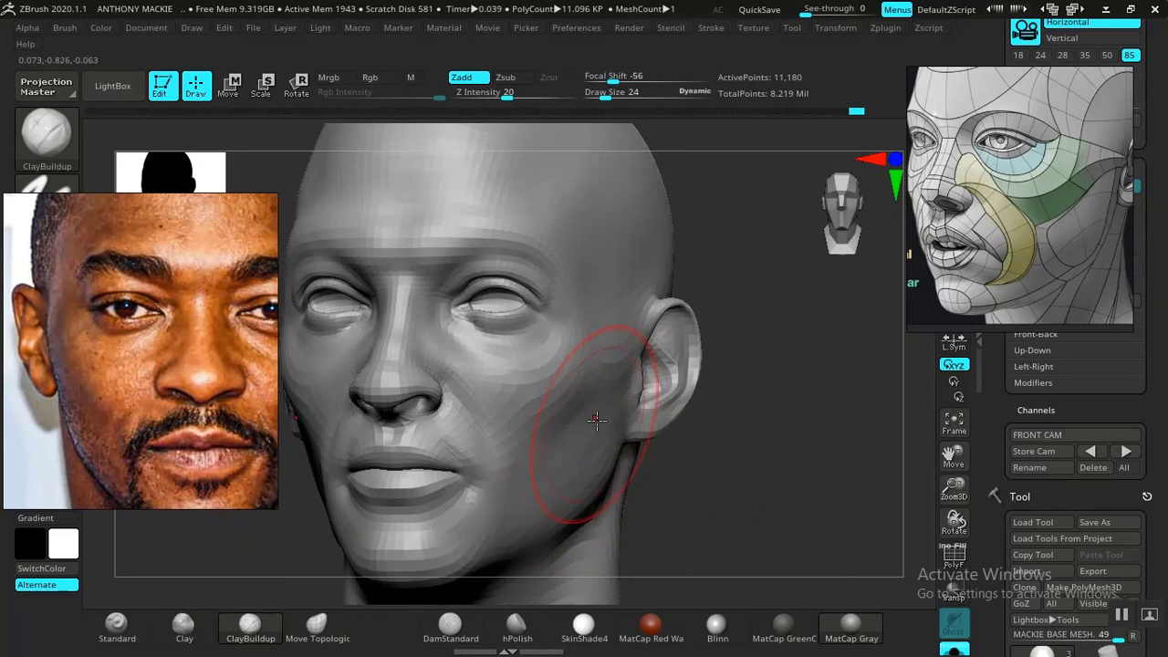
key("shift")
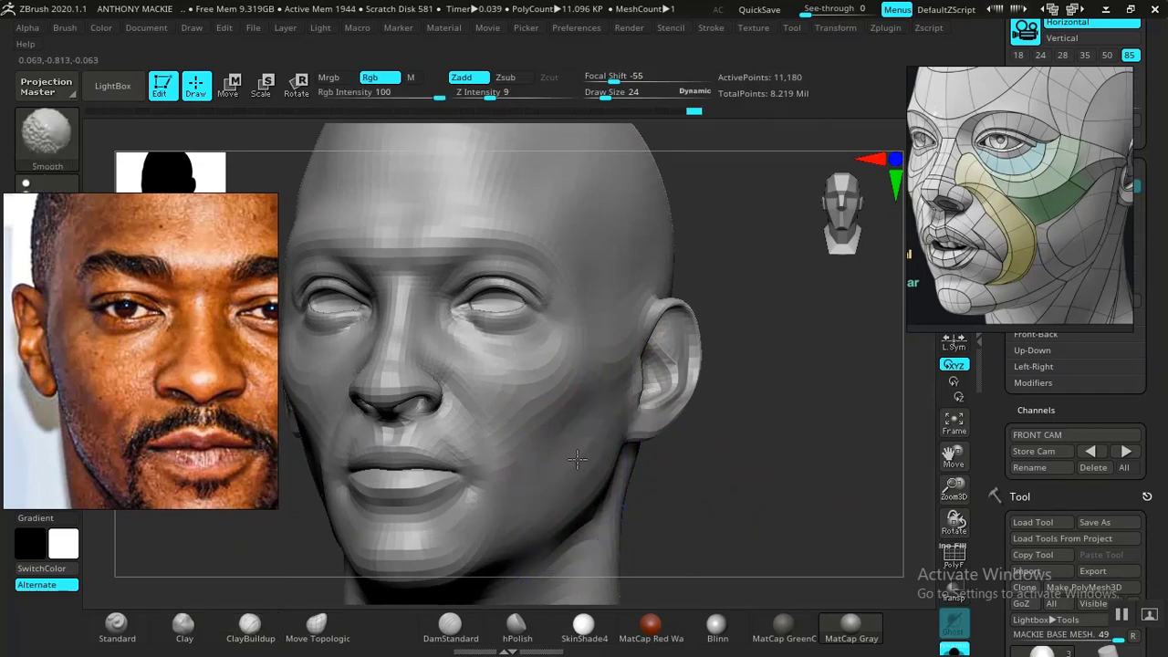
left_click_drag(737, 460, 717, 411, "alt")
mouse_move(717, 470)
left_mouse_down("shift")
mouse_move(706, 475)
mouse_move(735, 572)
mouse_move(720, 503)
mouse_move(727, 527)
mouse_move(732, 518)
mouse_move(709, 517)
mouse_move(728, 516)
mouse_move(733, 550)
mouse_move(721, 539)
left_mouse_up("shift")
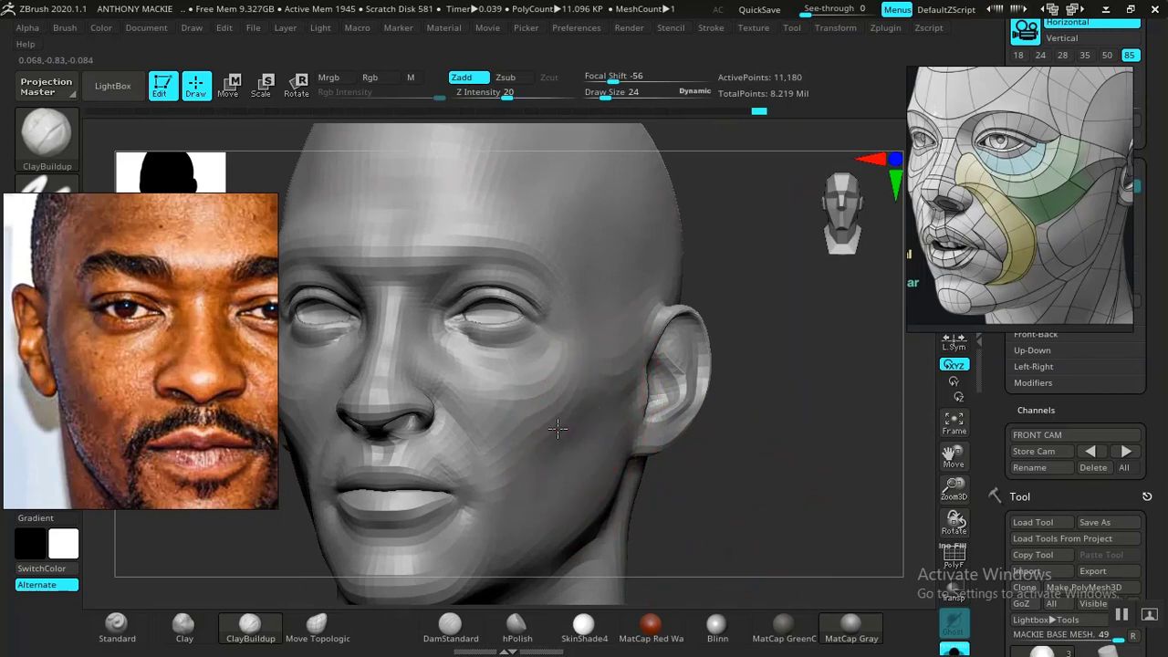
mouse_move(583, 422)
left_mouse_down()
mouse_move(511, 375)
mouse_move(598, 429)
left_mouse_up()
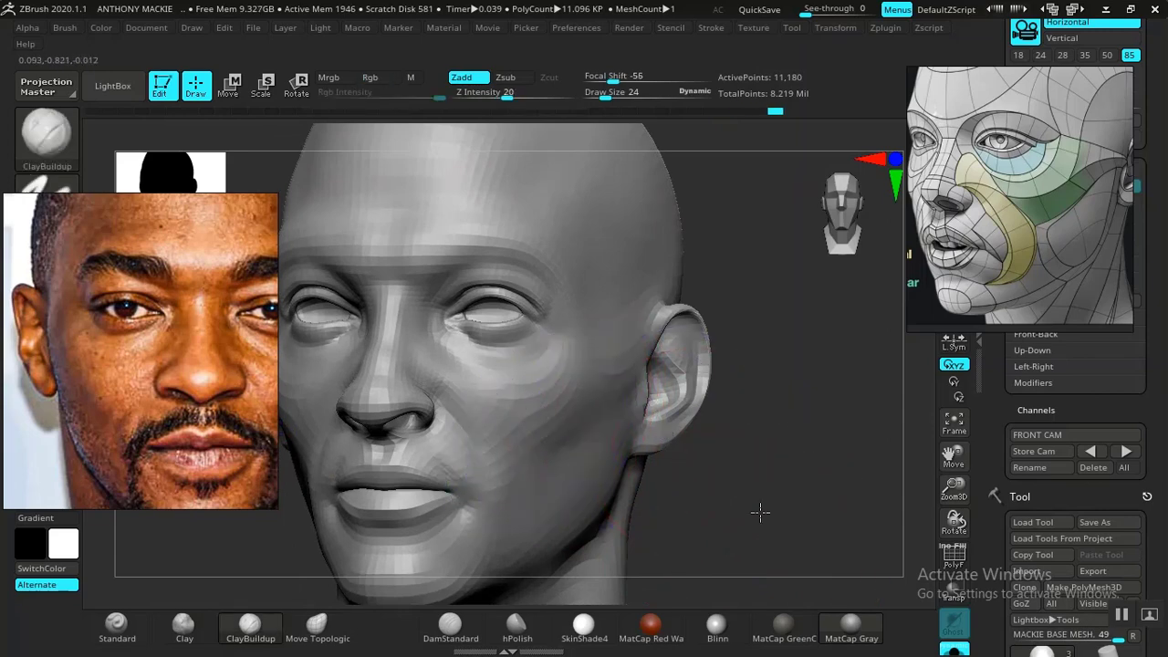
- Adjust the ears with Move Topological at draw size 39, comparing with the photo overlay and checking the head from several angles
left_click_drag(760, 511, 744, 465, "alt")
mouse_move(744, 483)
left_mouse_down("shift")
mouse_move(724, 486)
mouse_move(749, 537)
mouse_move(735, 440)
mouse_move(702, 473)
left_mouse_up("shift")
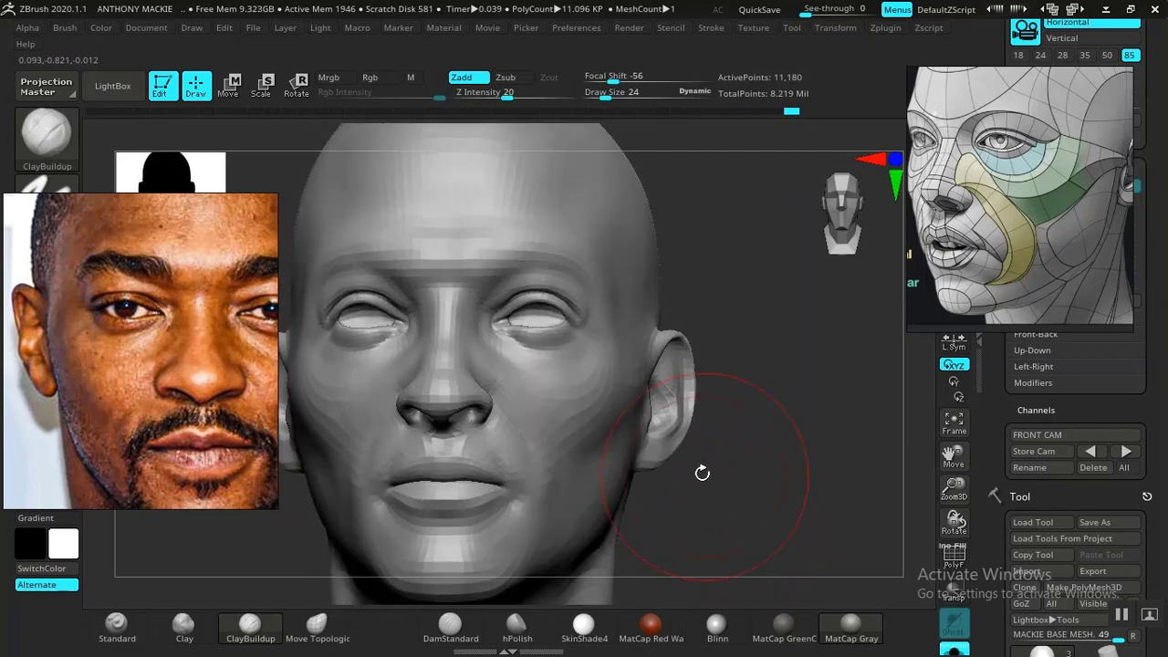
left_click(317, 624)
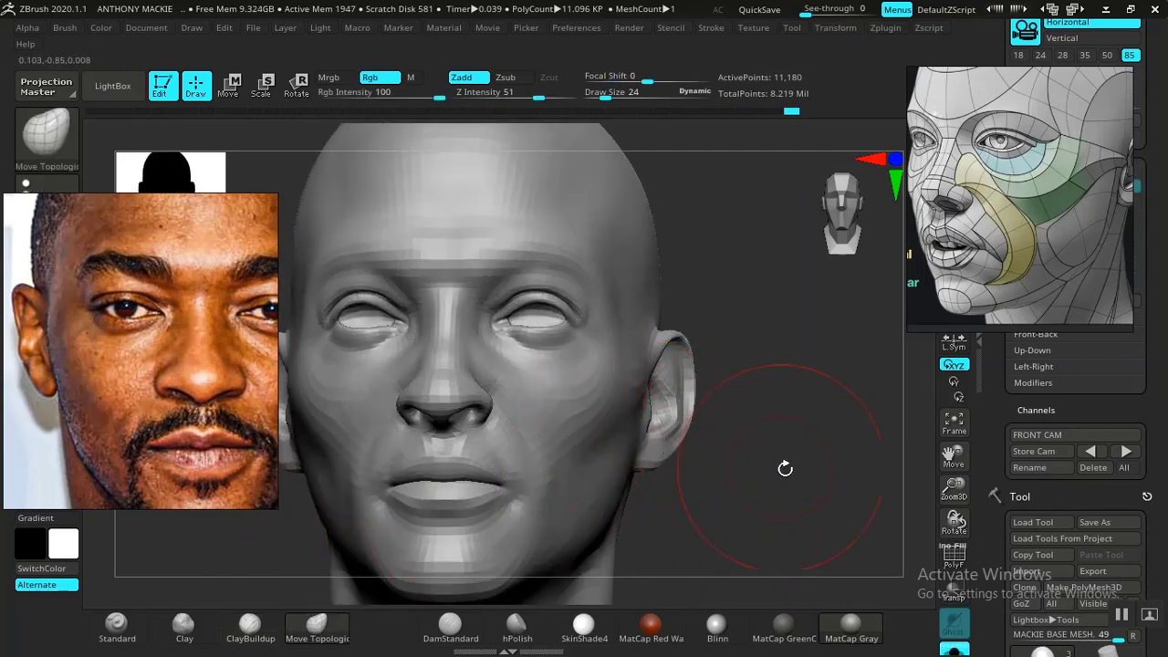
left_click_drag(782, 470, 806, 494)
left_click(1126, 452)
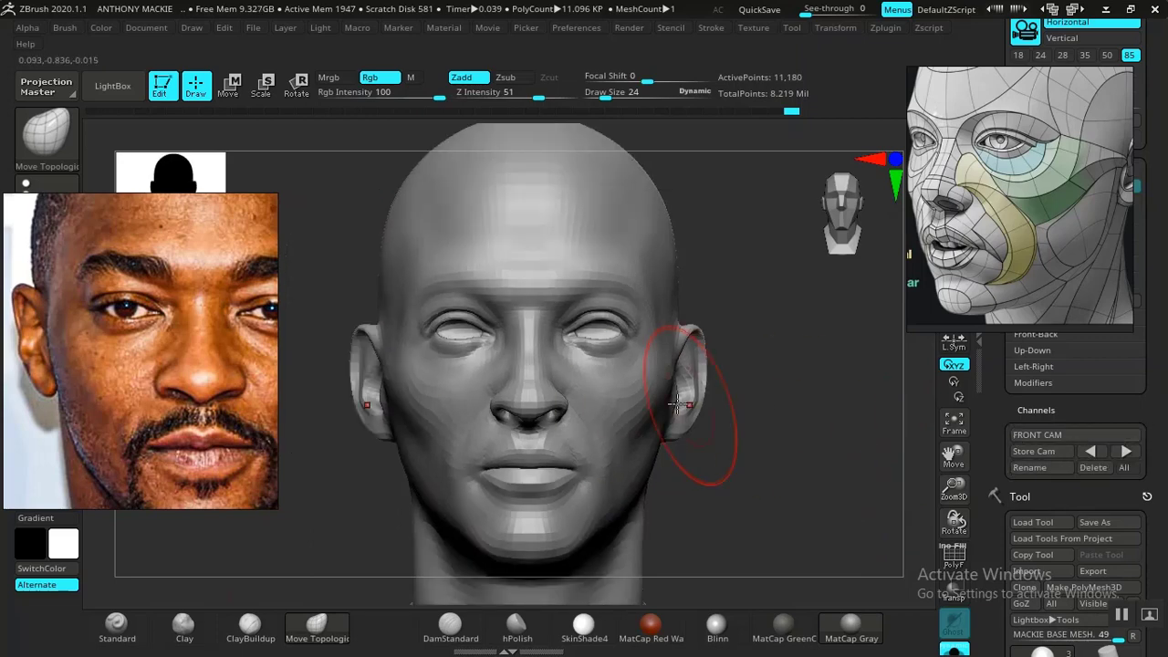
key("space")
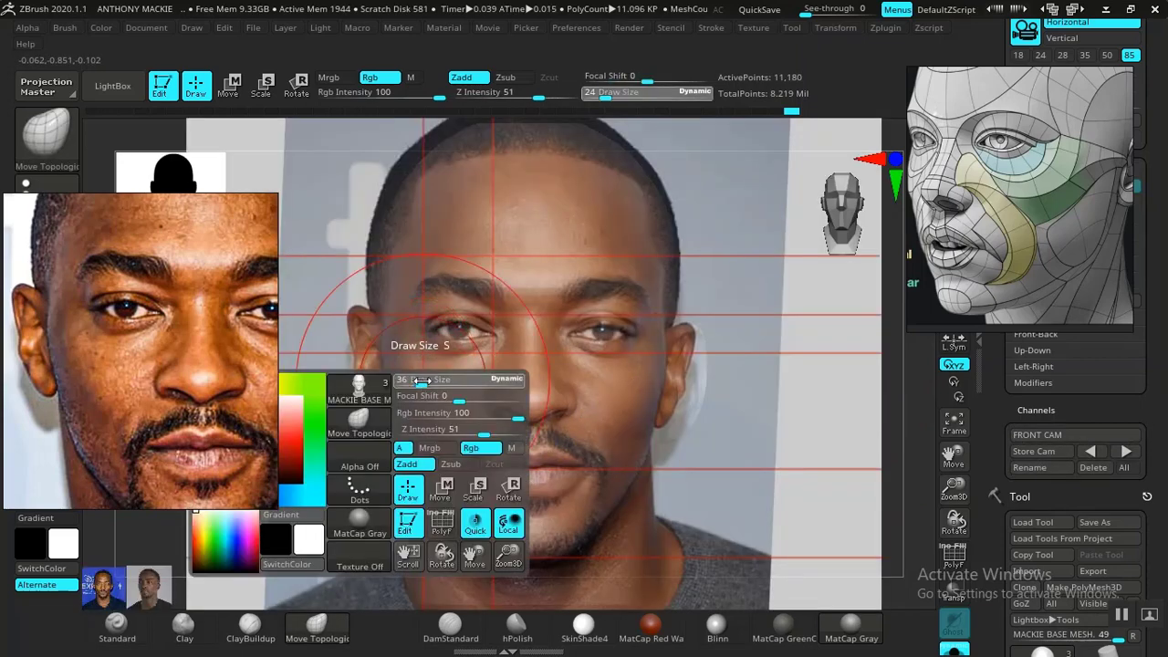
left_click_drag(421, 380, 427, 380)
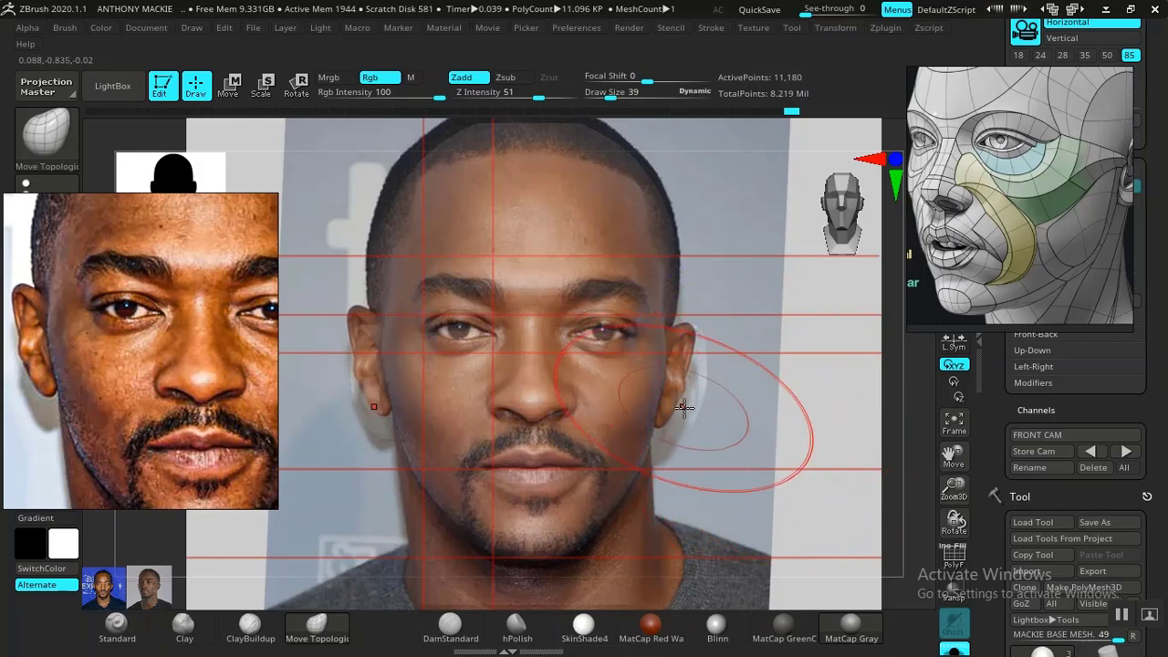
key("shift+z")
mouse_move(711, 425)
left_mouse_down()
mouse_move(722, 432)
mouse_move(693, 435)
left_mouse_up()
mouse_move(687, 436)
left_mouse_down()
mouse_move(469, 426)
mouse_move(451, 478)
mouse_move(469, 481)
left_mouse_up()
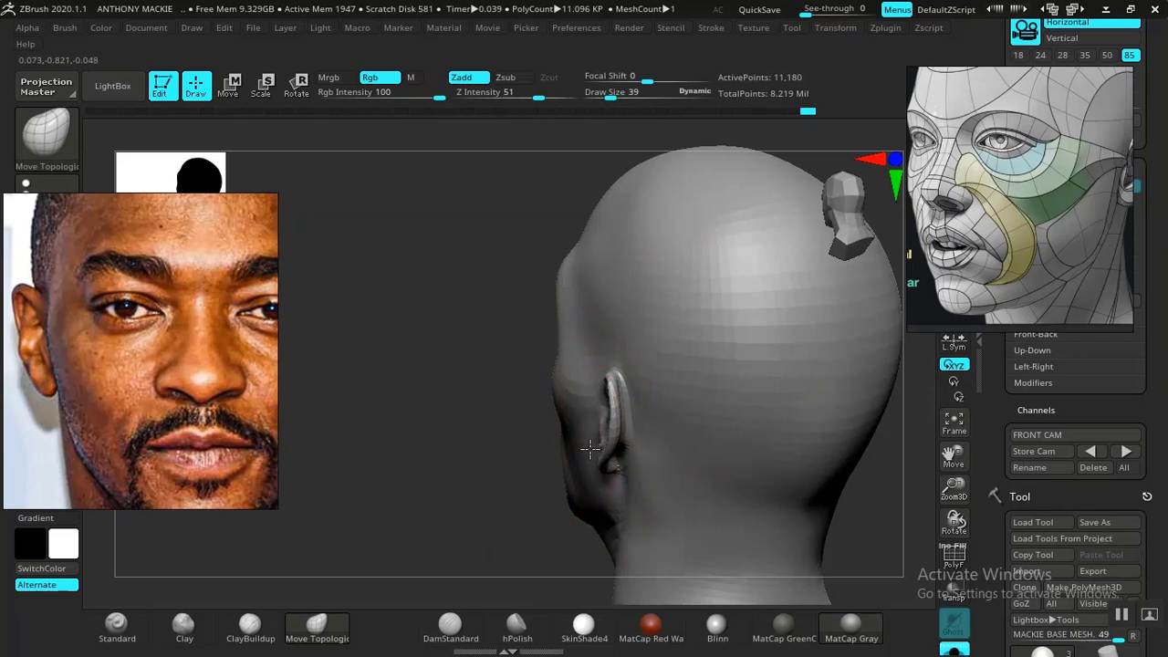
right_click_drag(596, 412, 655, 480)
mouse_move(755, 502)
right_mouse_down("ctrl")
mouse_move(744, 463)
mouse_move(765, 492)
mouse_move(794, 483)
mouse_move(775, 504)
right_mouse_up("ctrl")
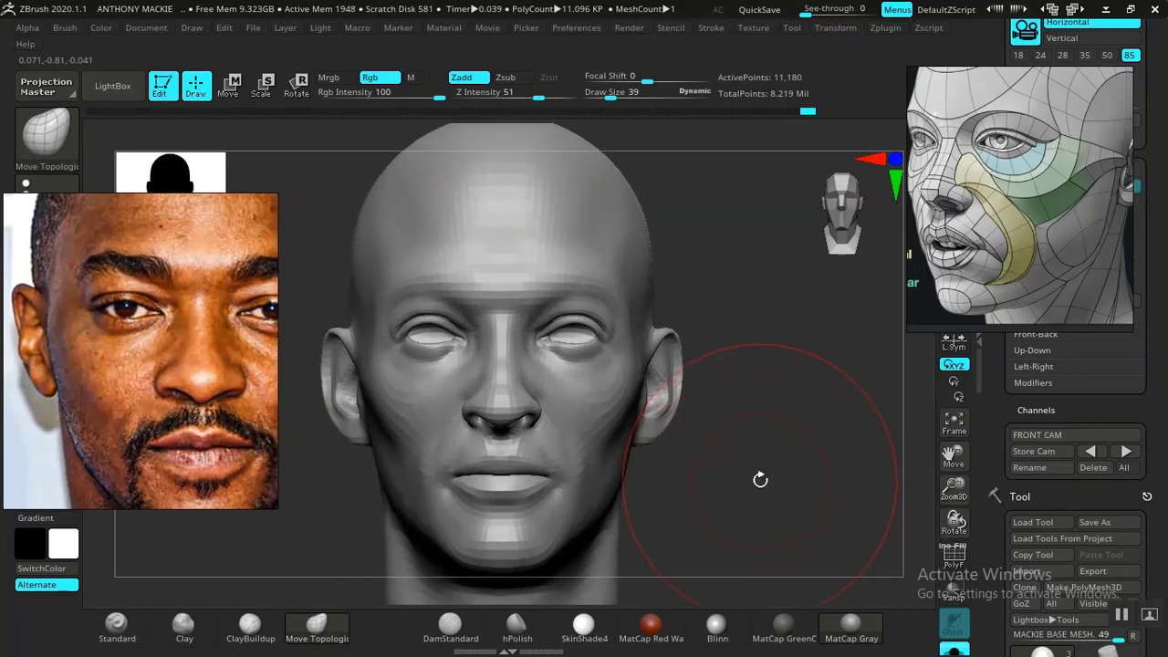
- Restore the FRONT CAM view and compare the ears, cheeks and eye area with the photo overlay
left_click(1127, 453)
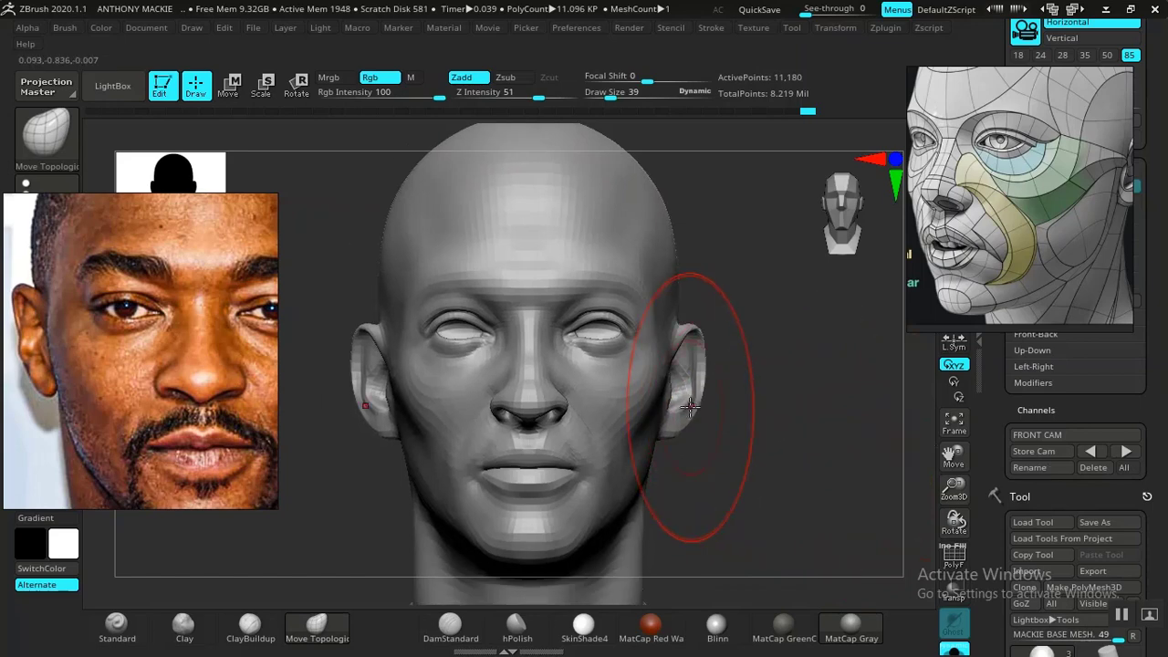
key("shift+z")
key("shift+z")
key("shift+z")
key("shift+z")
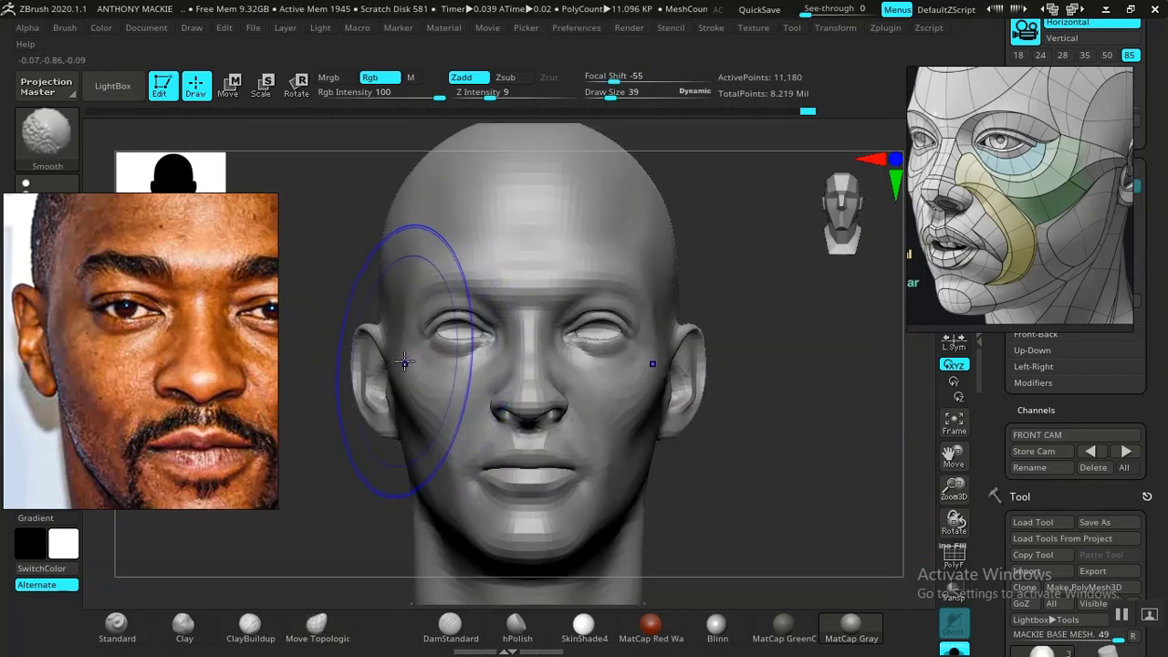
key("shift+z")
key("shift+z")
key("shift+z")
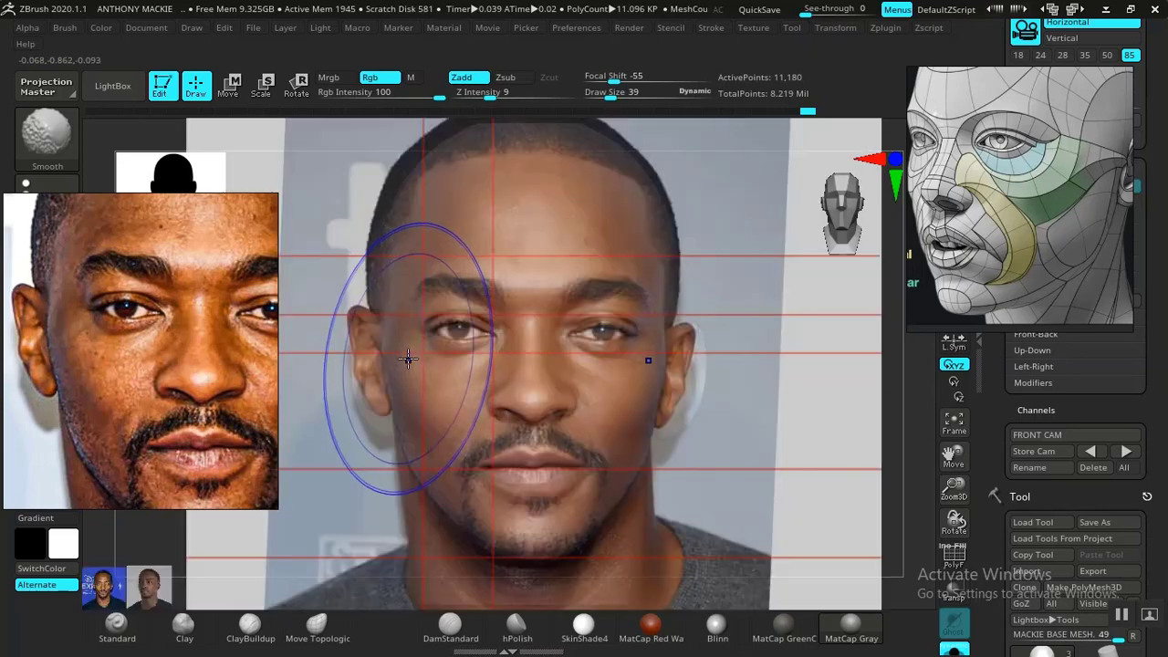
key("shift+z")
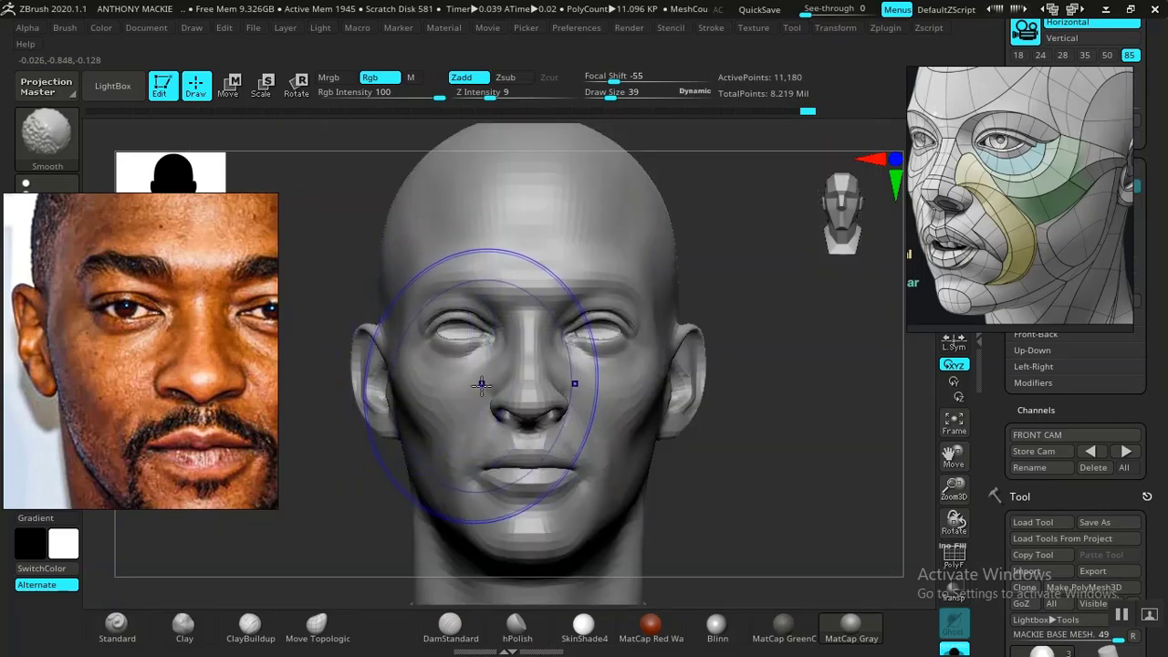
key("shift+z")
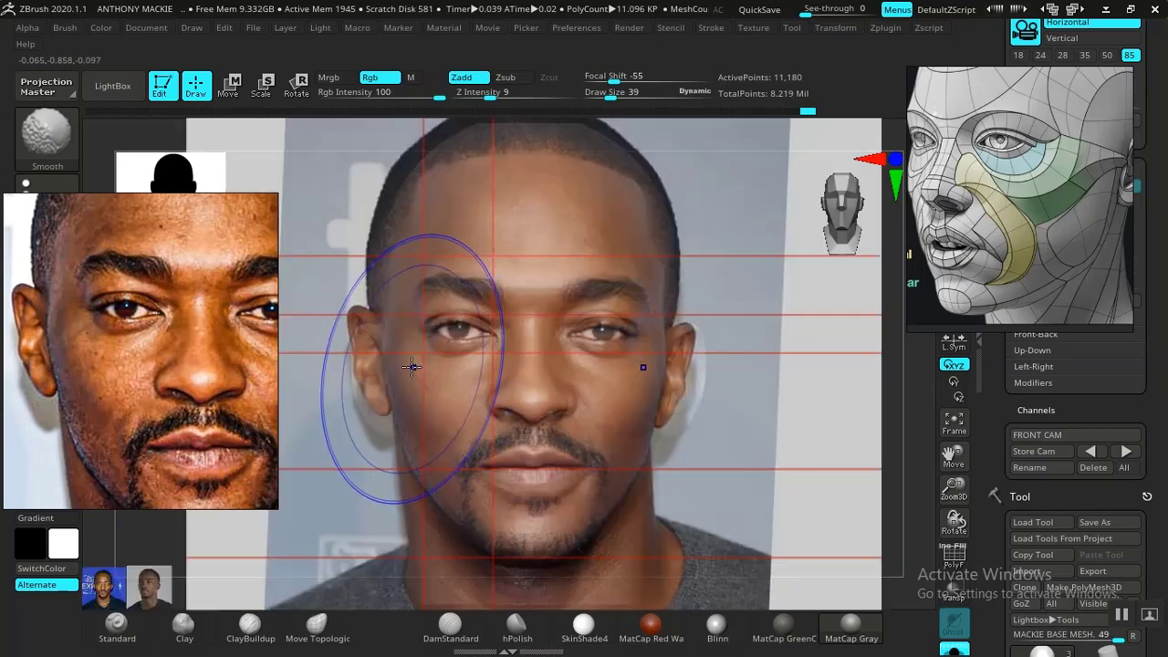
key("shift+z")
key("shift+z")
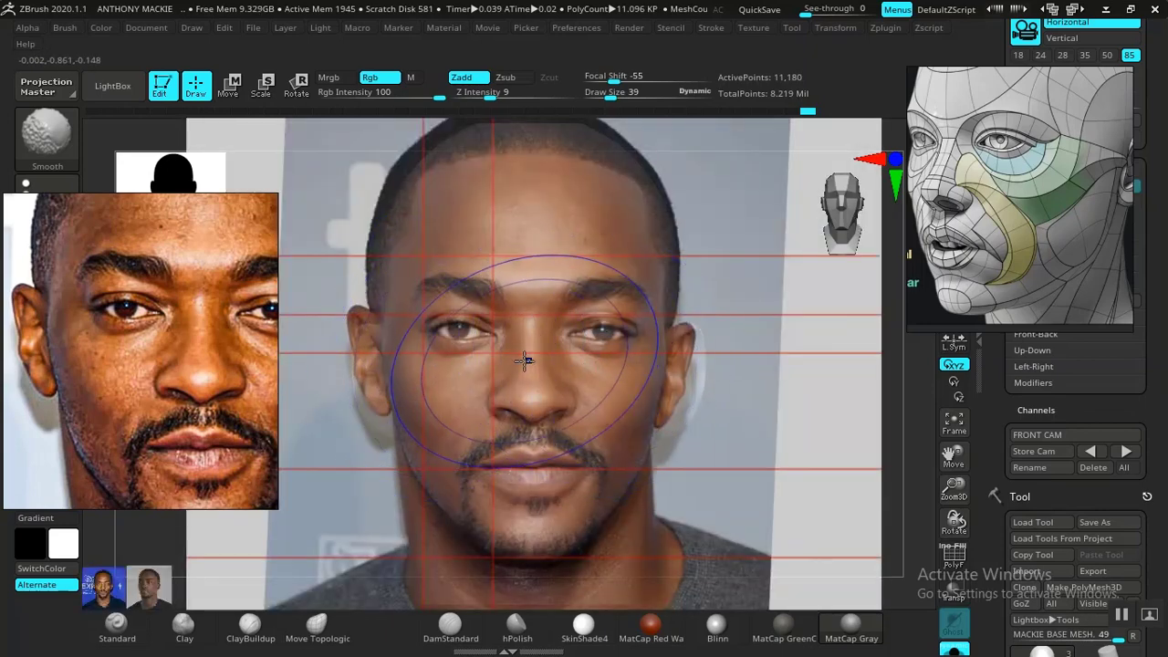
key("shift+z")
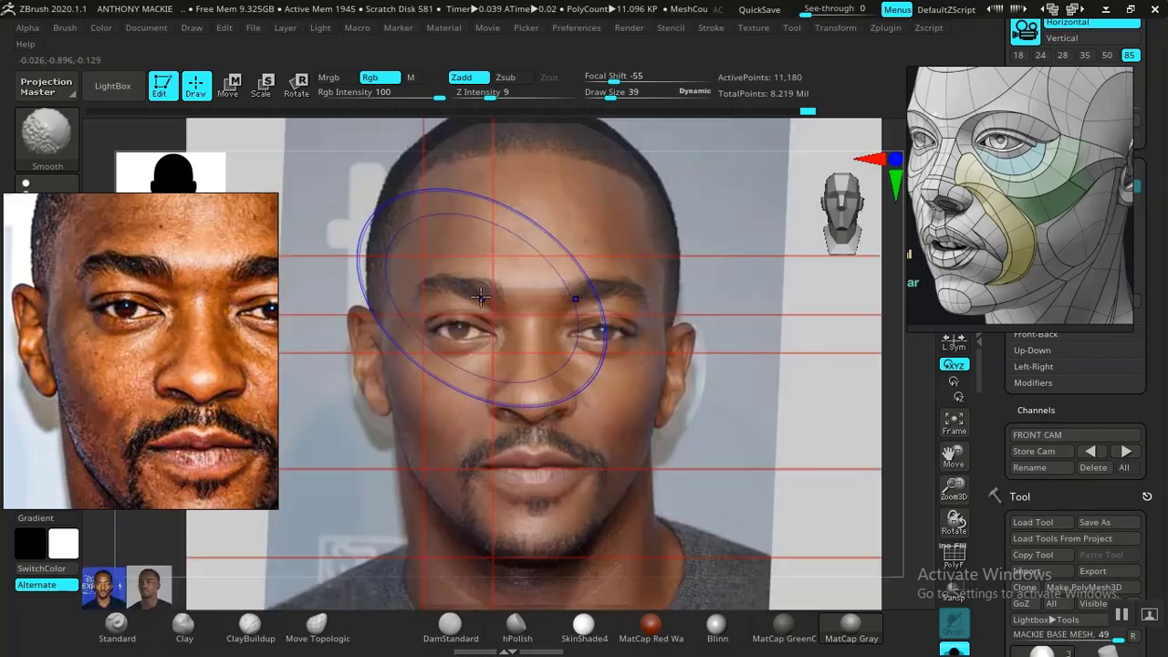
key("shift+z")
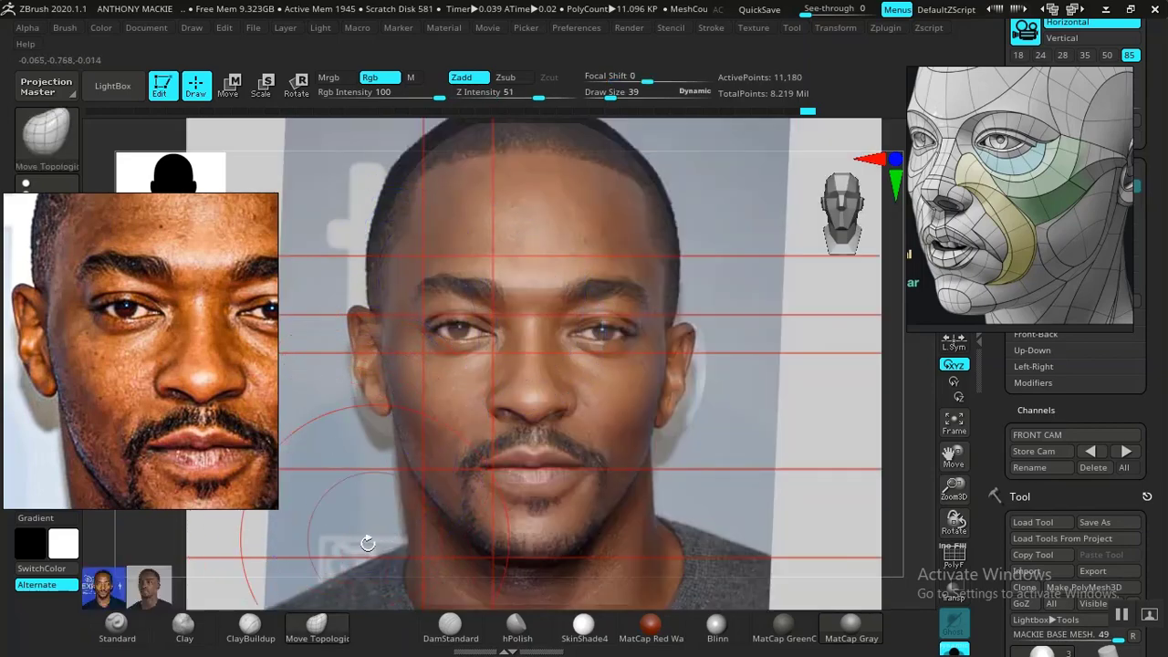
- Build up the sides of the forehead with ClayBuildup at draw size 26, comparing with the photo overlay
left_click(251, 626)
key("space")
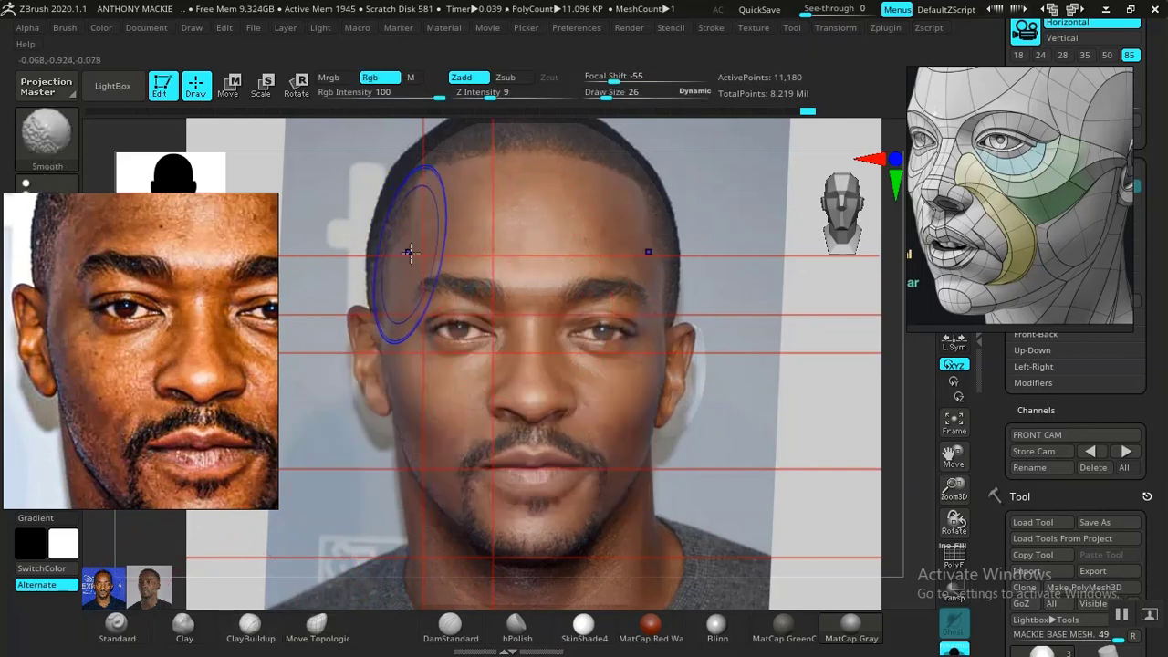
key("shift+z")
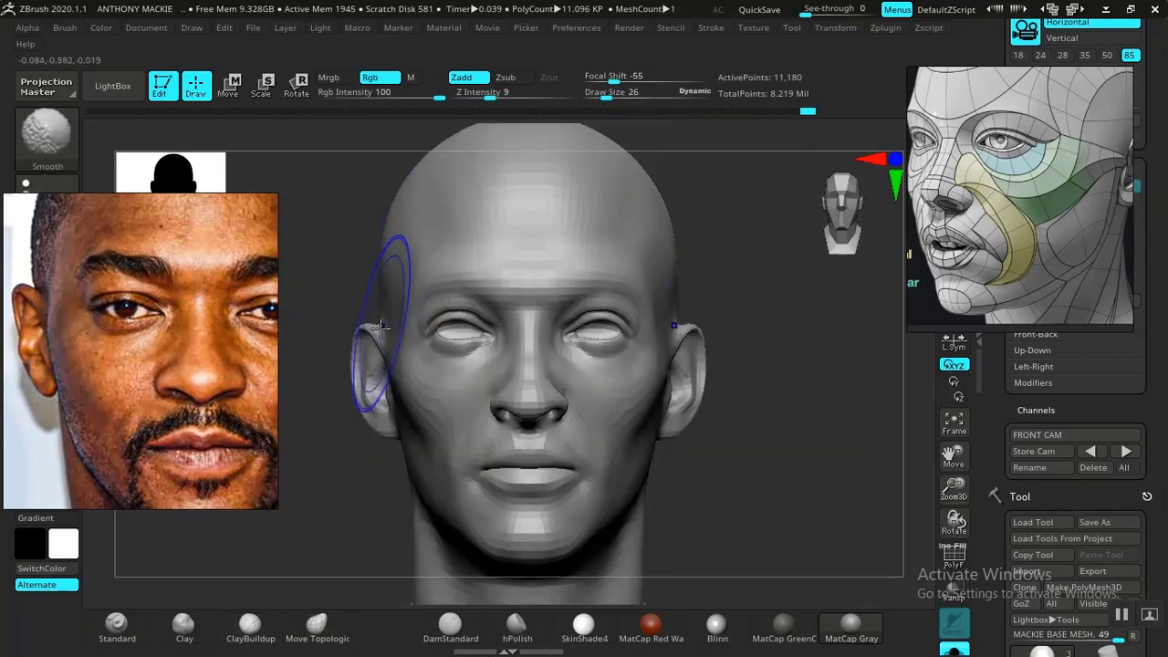
key("shift+z")
key("shift+z")
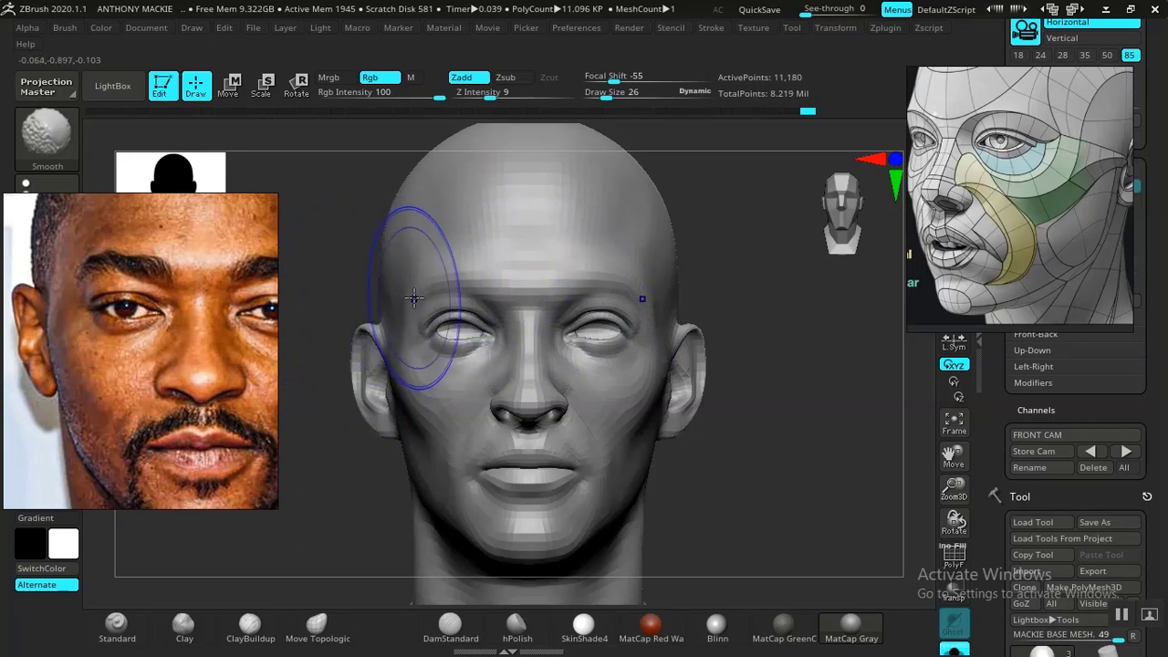
key("shift+z")
key("shift+z")
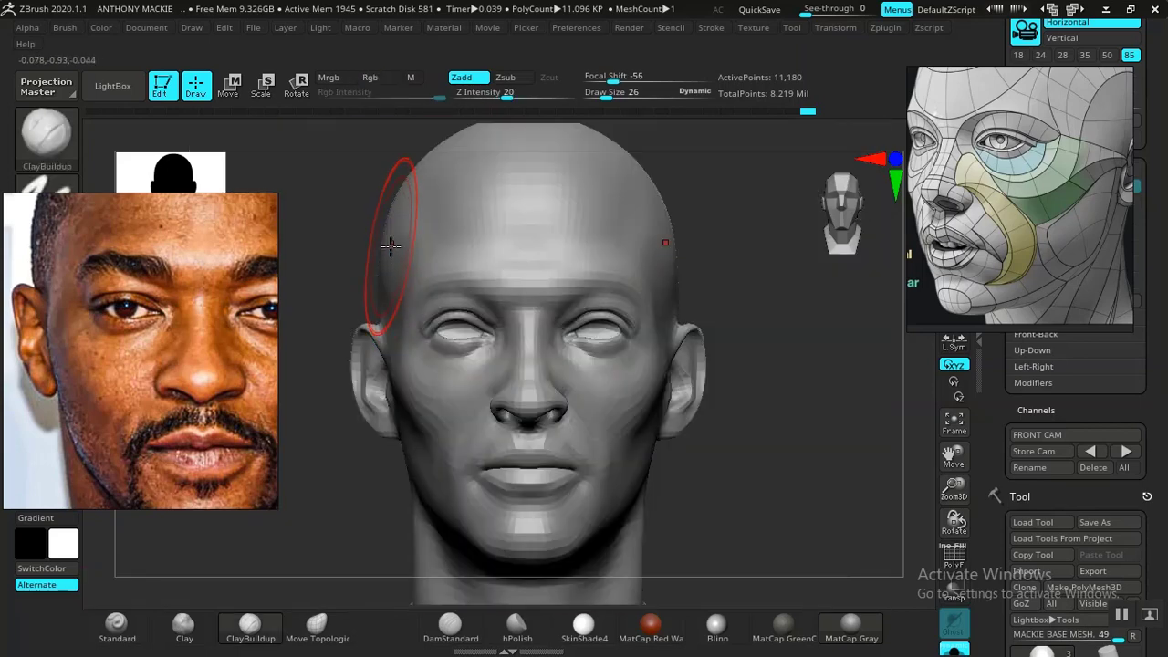
key("shift+z")
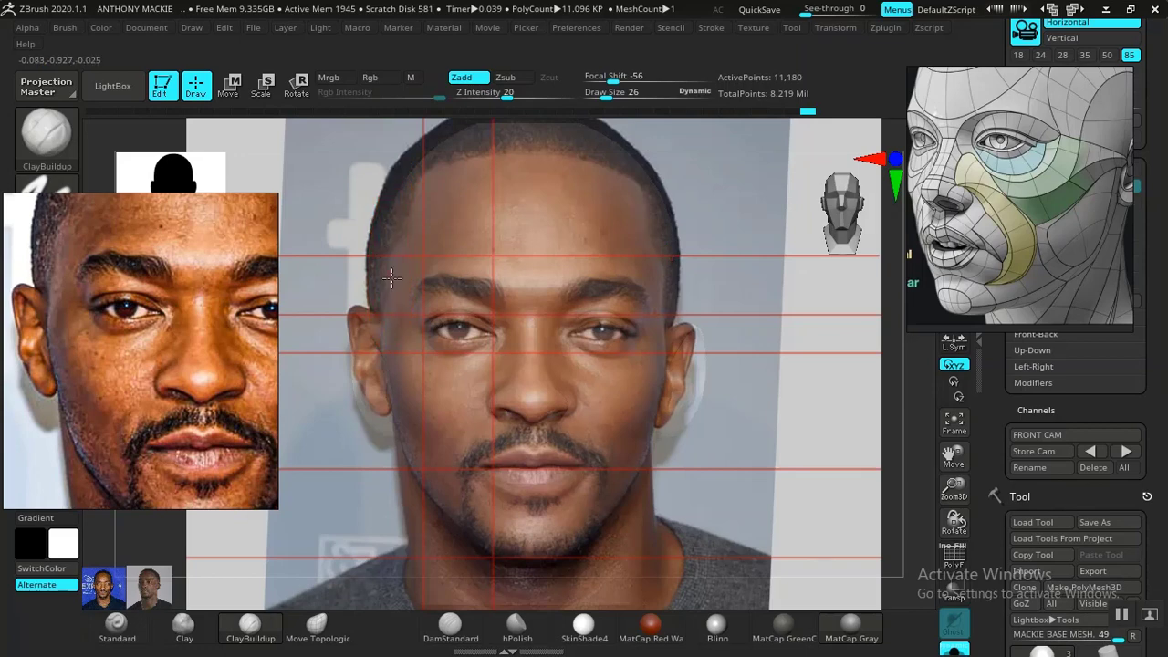
key("shift+z")
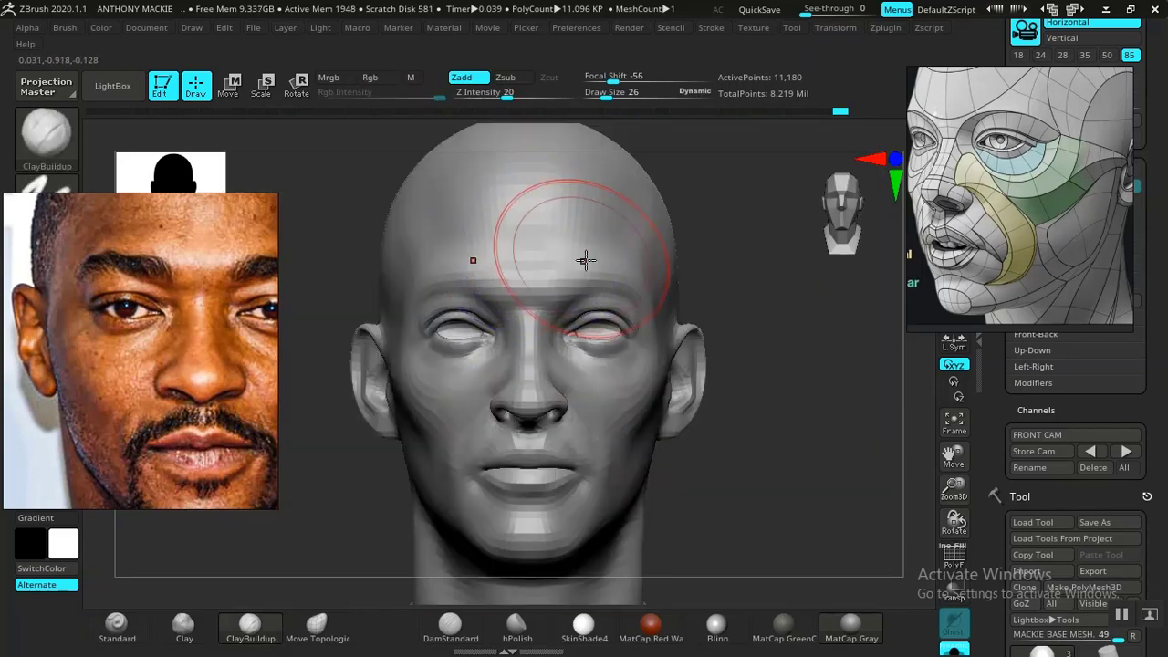
- Build up and smooth the side of the skull above the ear from a three-quarter angle
mouse_move(754, 320)
left_mouse_down()
mouse_move(704, 320)
mouse_move(738, 329)
mouse_move(704, 308)
left_mouse_up()
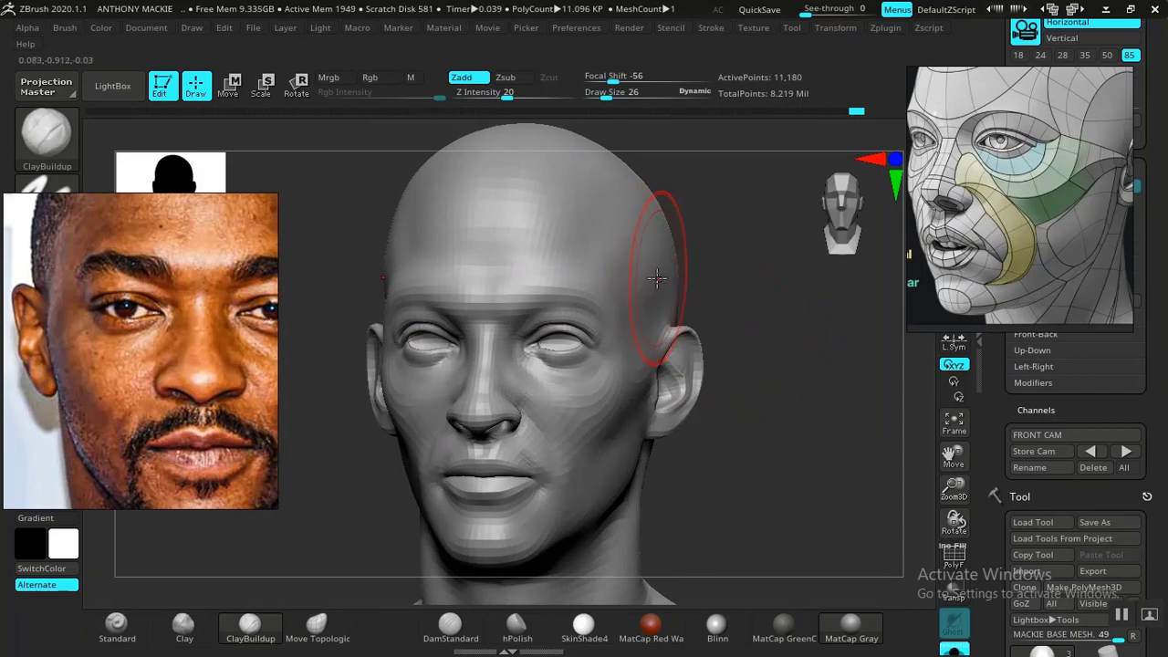
key("shift")
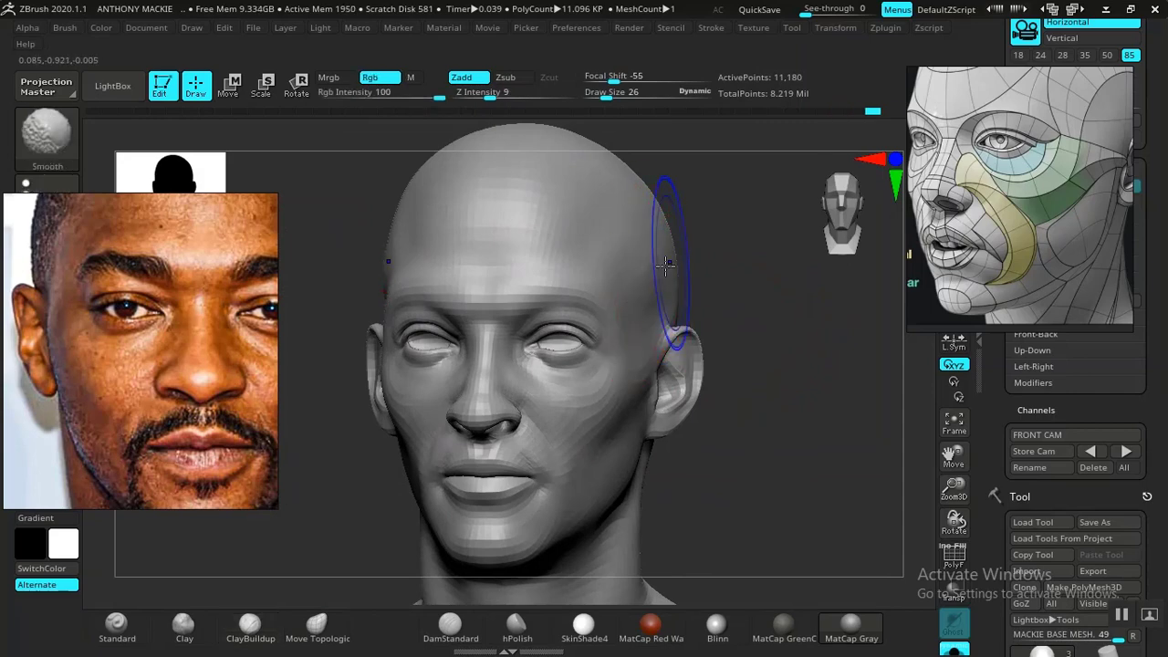
mouse_move(719, 287)
left_mouse_down()
mouse_move(770, 332)
mouse_move(772, 375)
mouse_move(757, 376)
left_mouse_up()
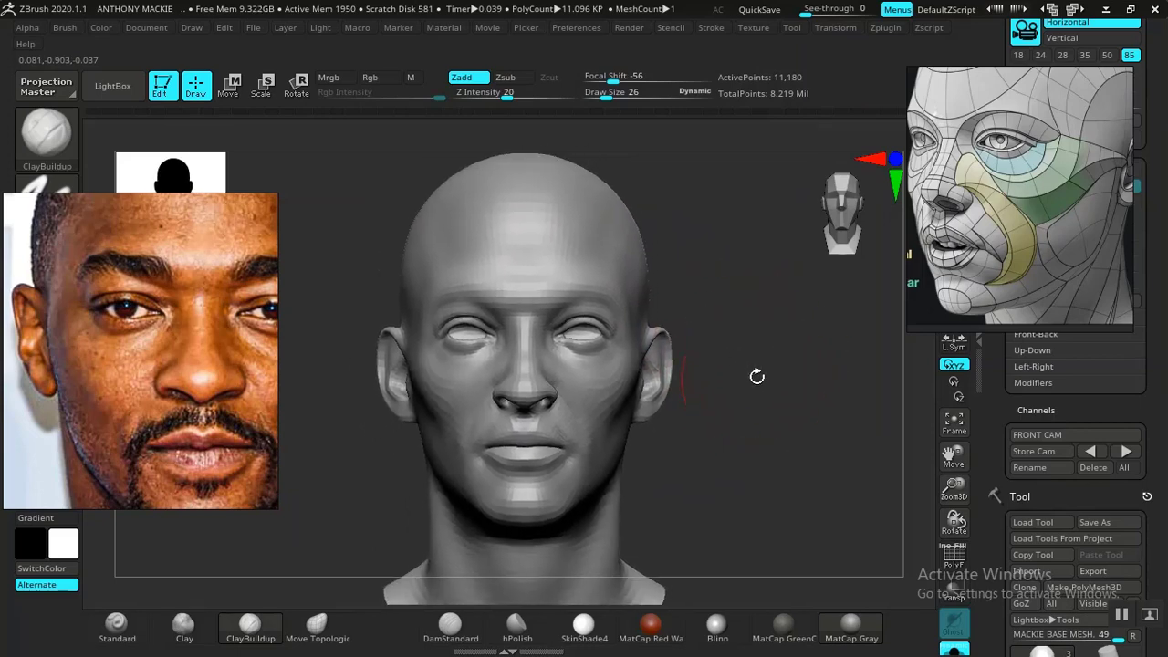
- Restore the FRONT CAM view and compare the sides of the skull with the photo overlay
left_click(1132, 454)
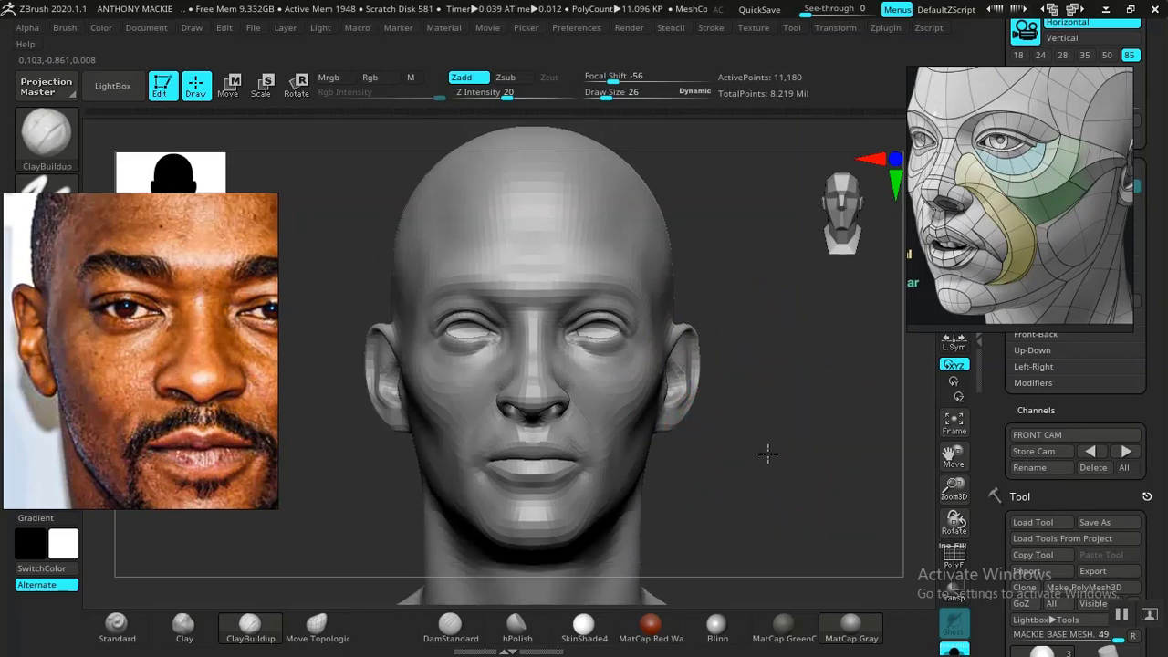
key("shift")
key("shift+z")
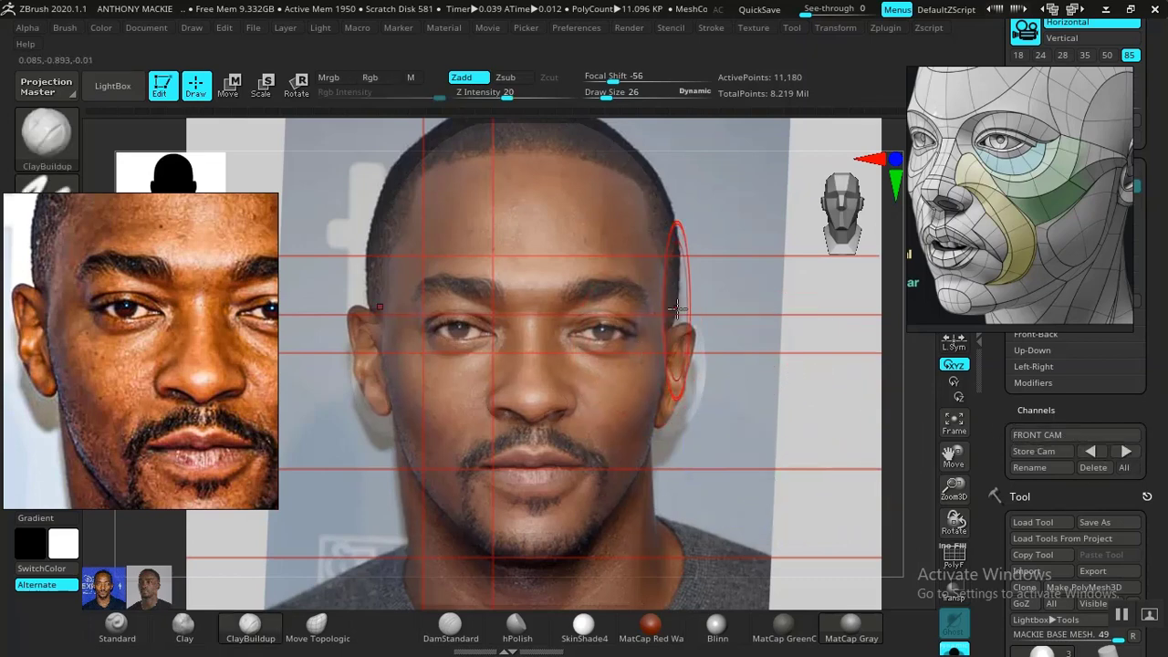
key("shift")
key("shift+z")
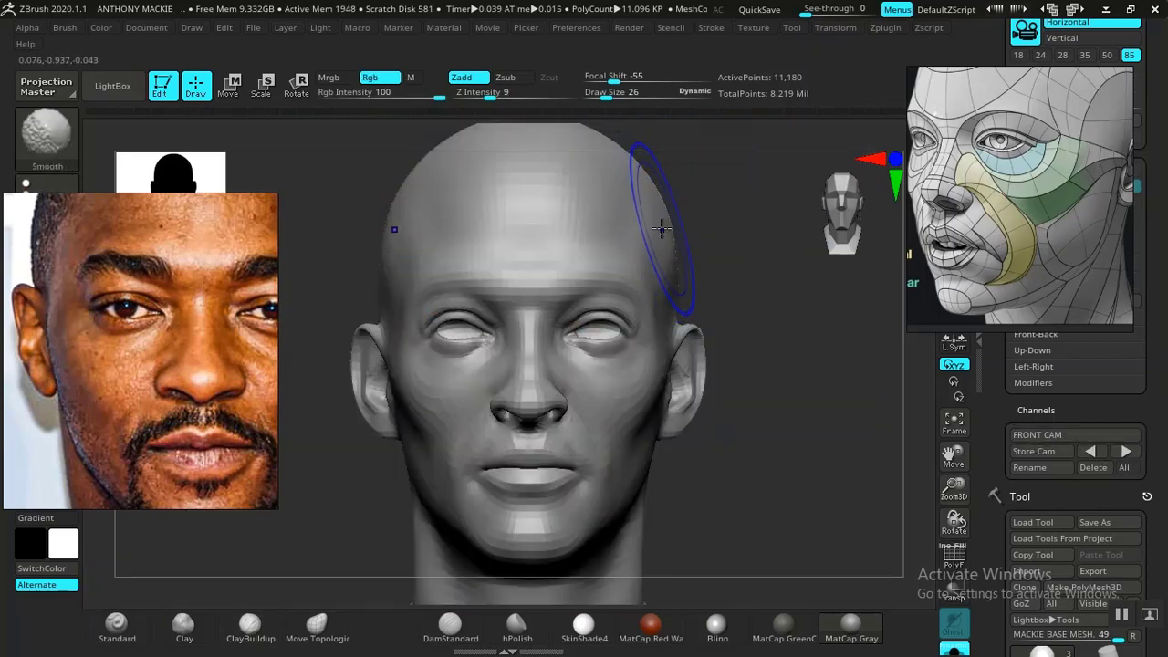
key("shift+z")
key("shift+z")
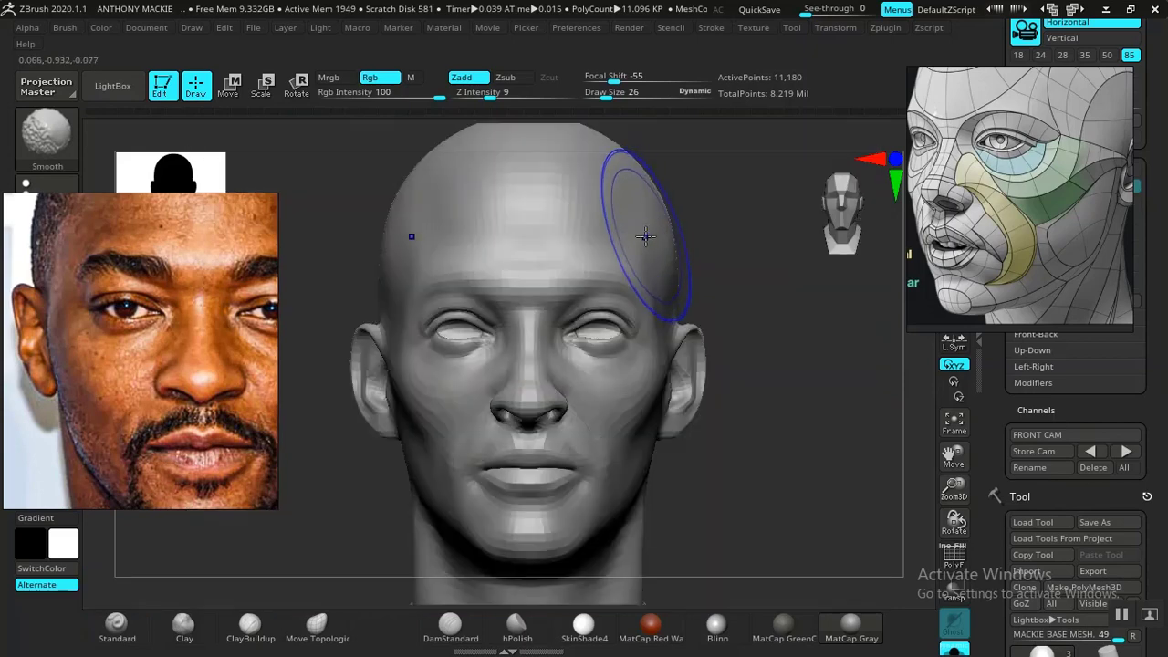
key("shift+z")
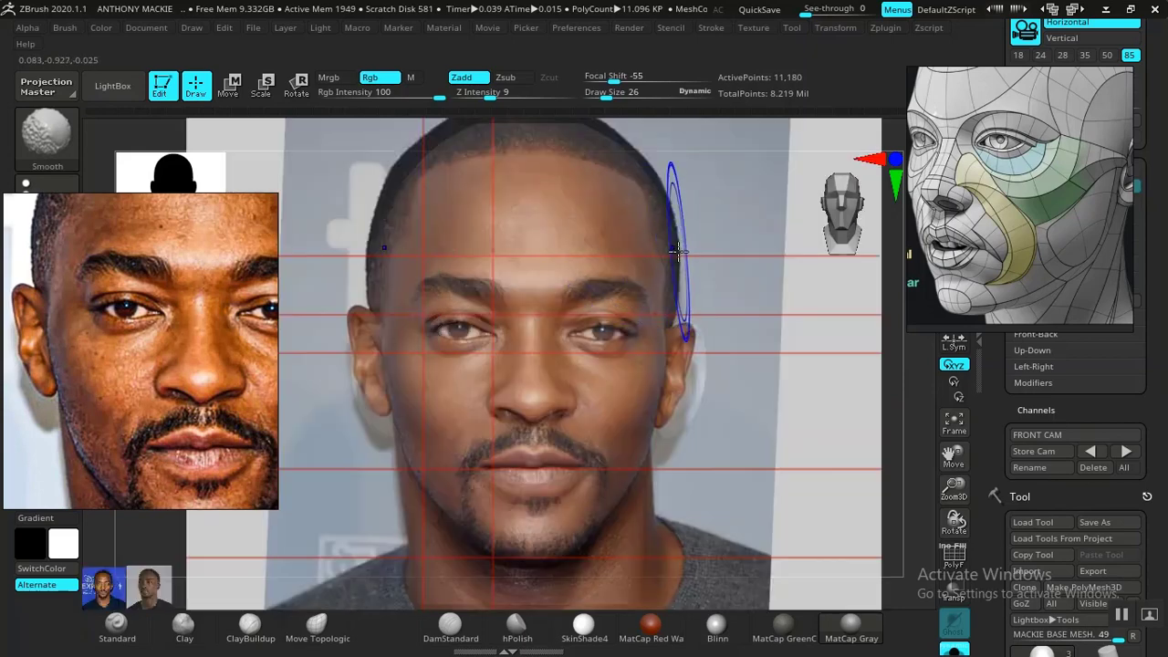
key("shift+z")
- Refine and smooth the temple area above the ear with ClayBuildup at draw size 14
key("b")
key("c")
key("b")
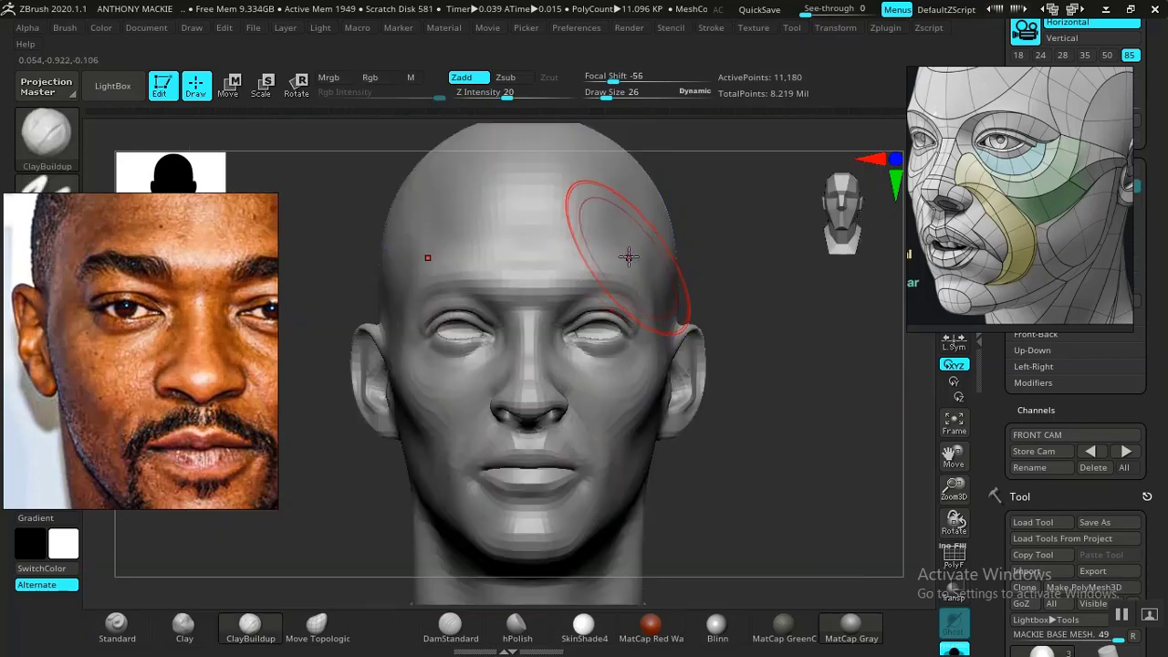
key("space")
left_click_drag(625, 254, 628, 254)
left_click_drag(776, 301, 704, 323)
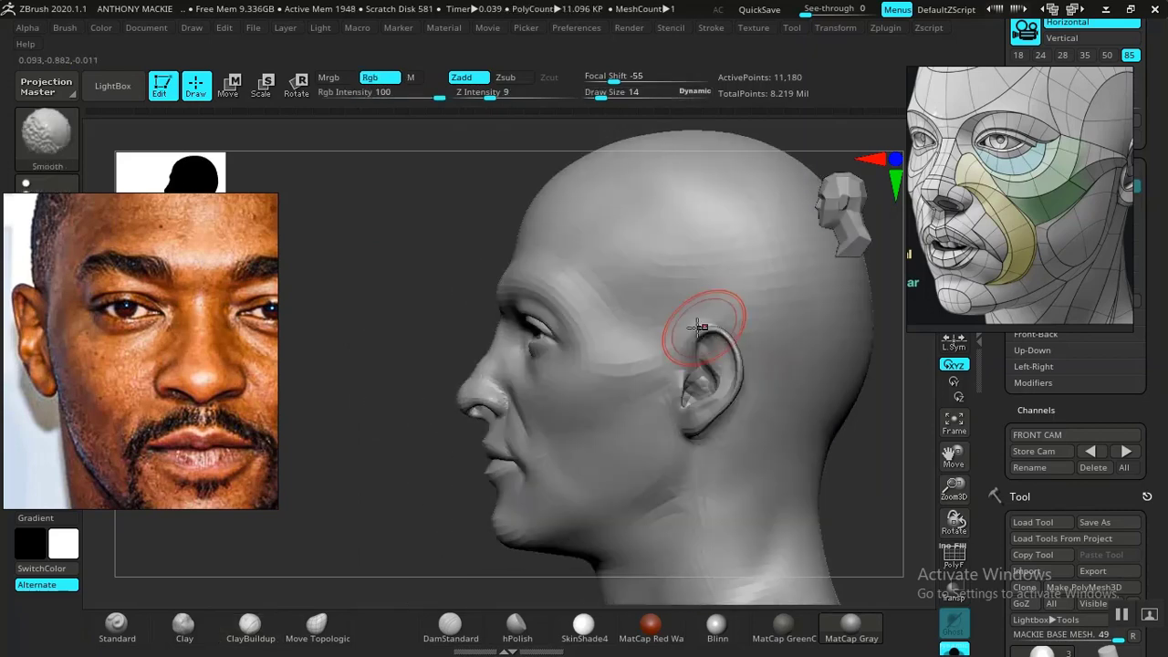
left_click_drag(446, 294, 890, 411)
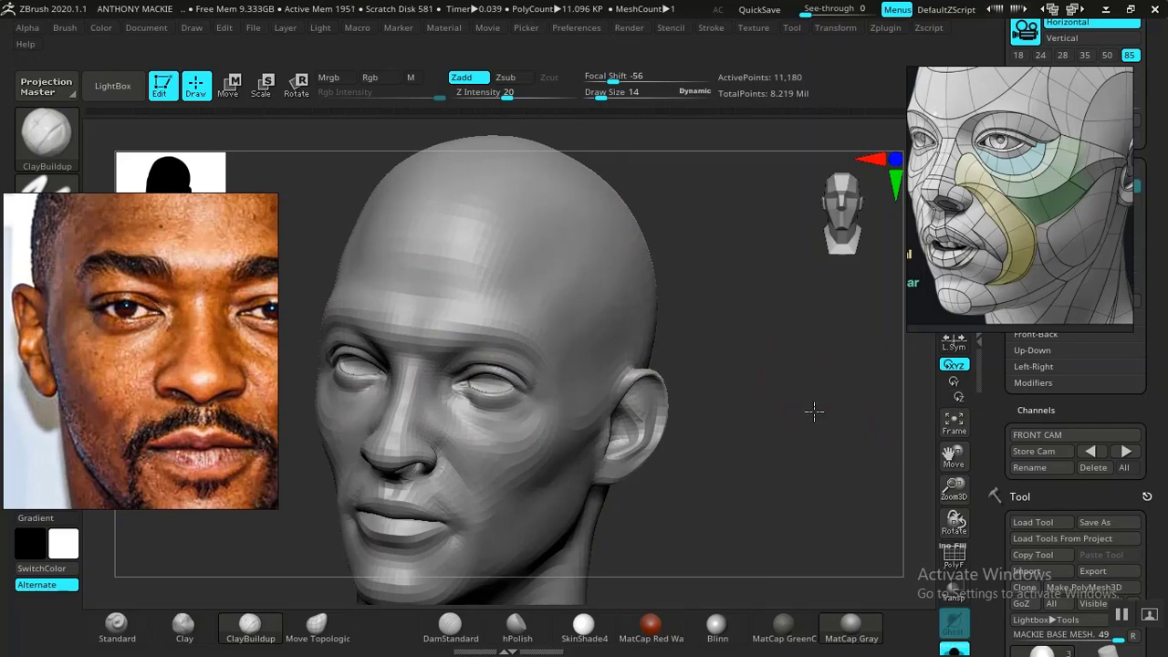
left_click_drag(814, 412, 889, 445, "alt")
- Restore the FRONT CAM view and change the material to Blinn, comparing the head with the photo overlay
left_click(1128, 452)
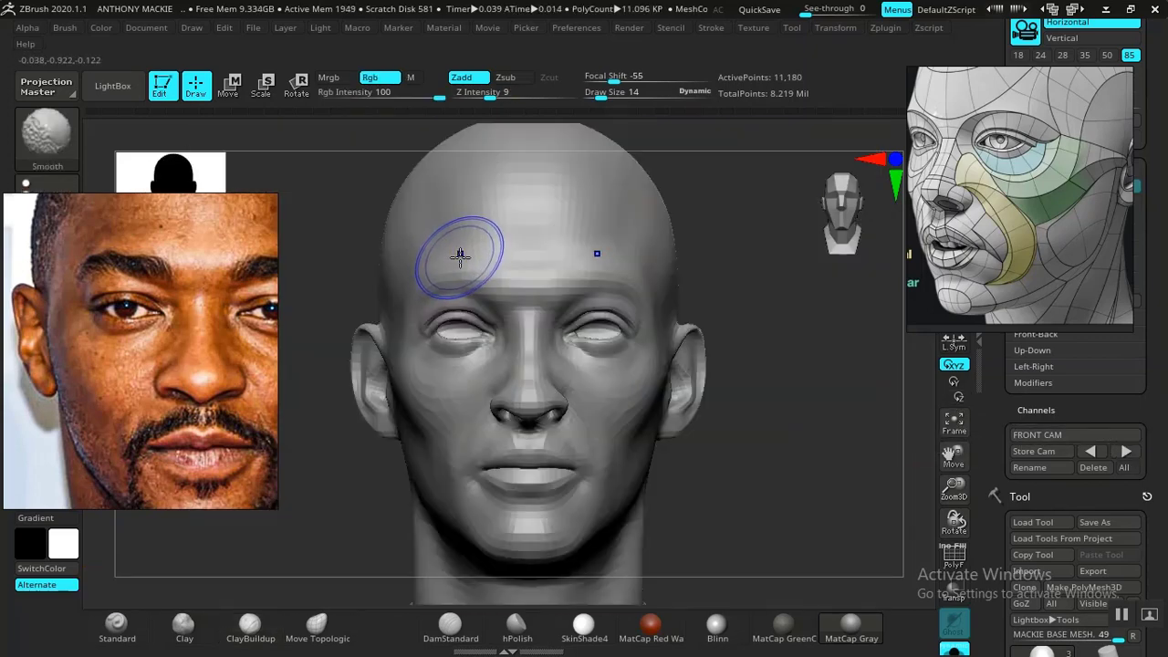
key("shift+z")
key("shift+z")
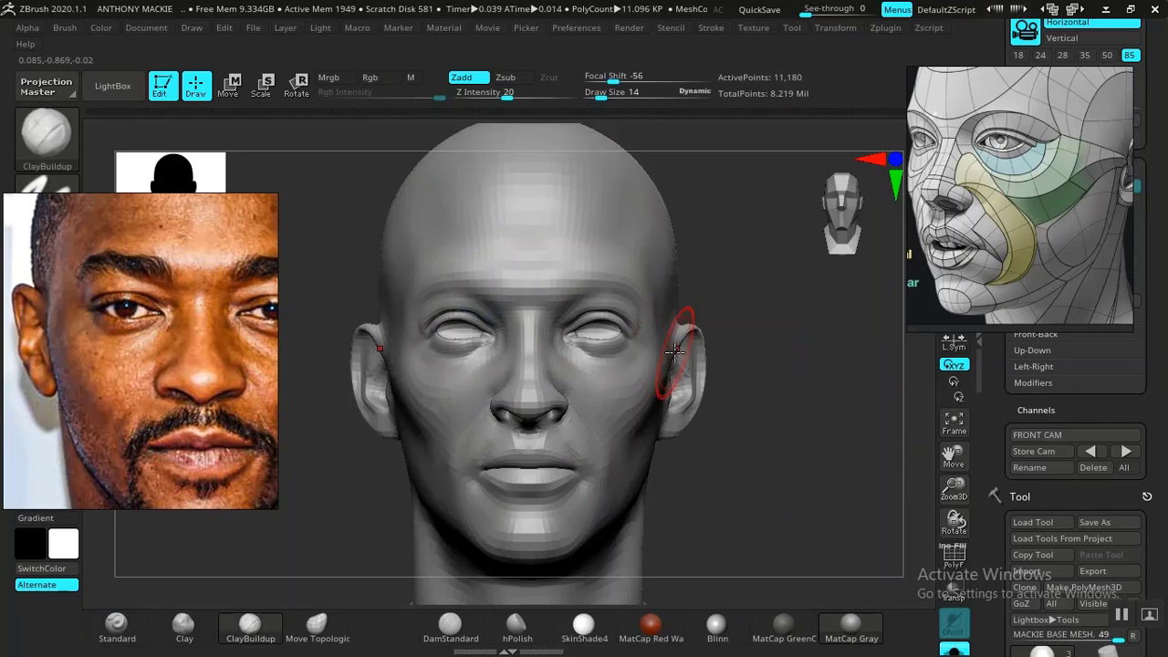
left_click(713, 629)
key("shift+z")
key("shift+z")
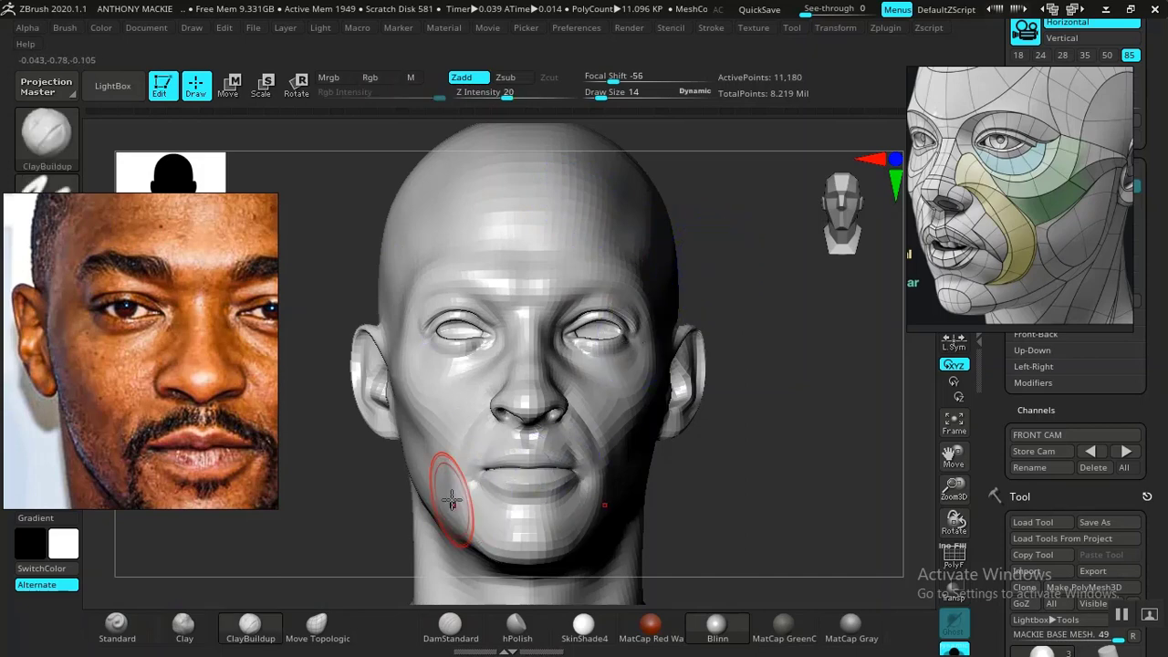
- Refine and smooth the jawline and underside of the jaw with ClayBuildup and Standard at draw size 14
left_click_drag(519, 496, 558, 486)
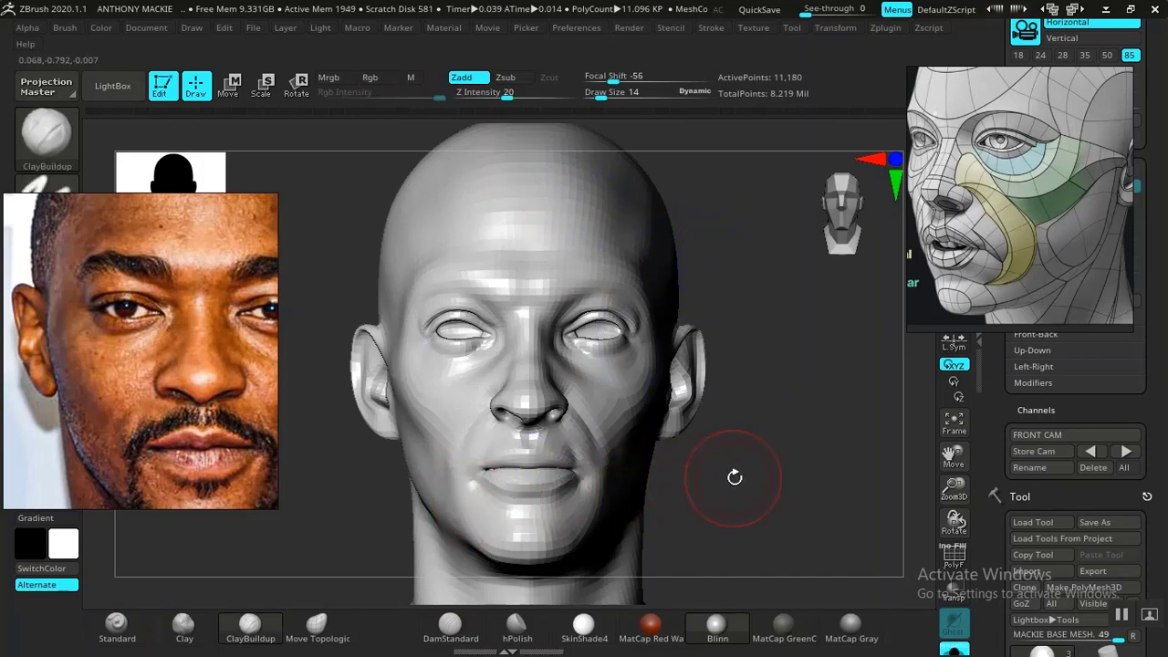
mouse_move(734, 478)
left_mouse_down()
mouse_move(822, 475)
mouse_move(626, 465)
left_mouse_up()
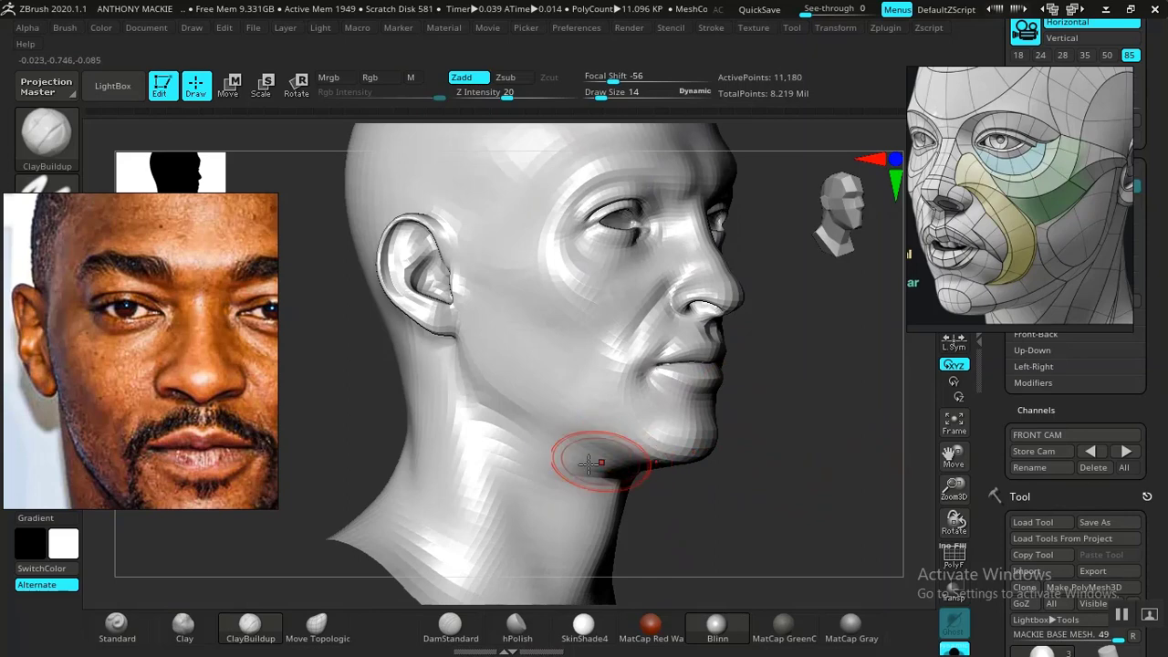
left_click(117, 626)
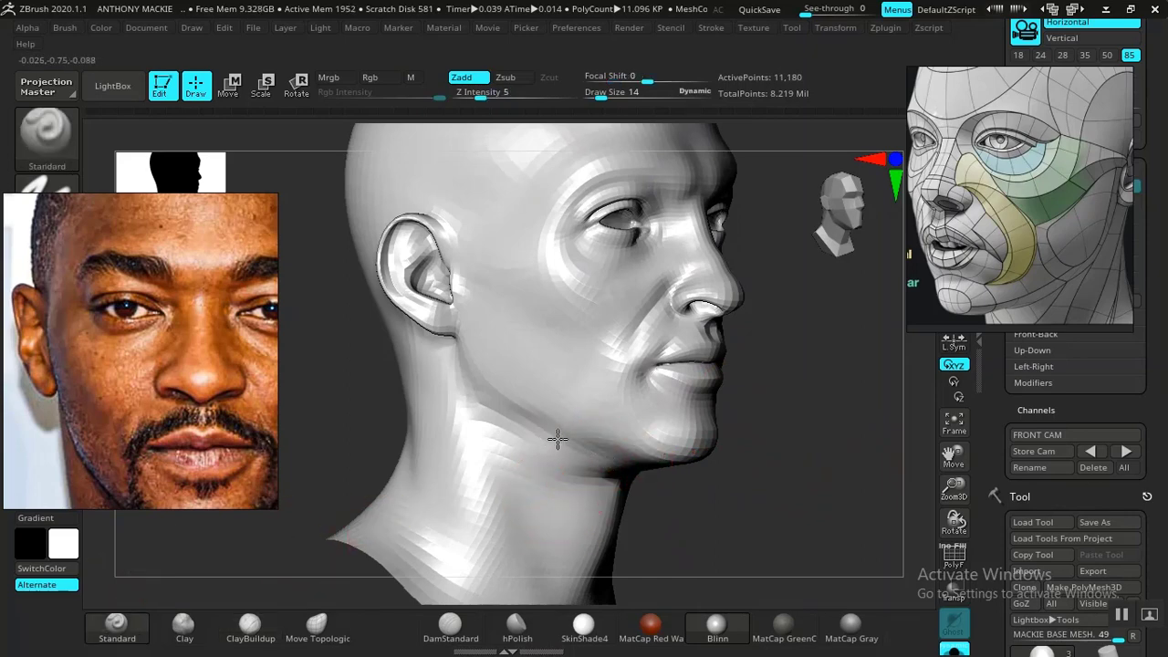
left_click_drag(547, 452, 562, 457, "shift")
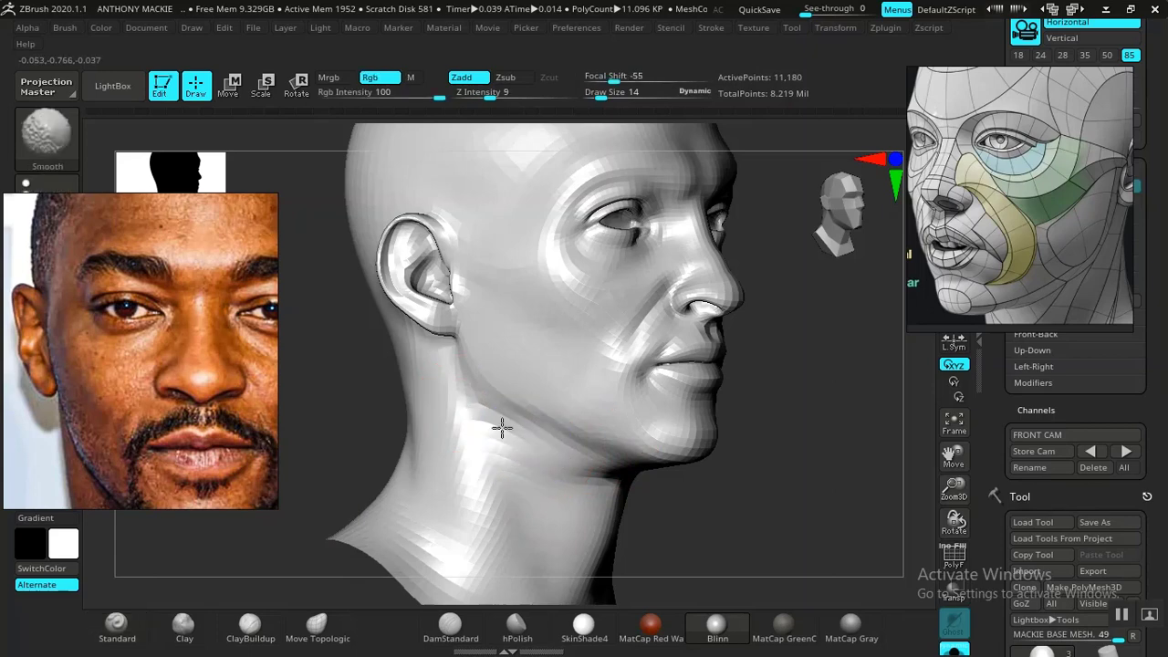
mouse_move(764, 501)
left_mouse_down()
mouse_move(738, 482)
mouse_move(759, 447)
mouse_move(759, 412)
mouse_move(740, 417)
mouse_move(734, 469)
mouse_move(737, 438)
mouse_move(743, 469)
mouse_move(775, 446)
mouse_move(710, 443)
mouse_move(748, 472)
mouse_move(824, 425)
mouse_move(801, 438)
mouse_move(855, 468)
mouse_move(881, 425)
mouse_move(834, 410)
mouse_move(785, 431)
mouse_move(650, 416)
mouse_move(649, 373)
left_mouse_up()
- Build up the lower cheeks and jaw with ClayBuildup at draw size 14, checking the shape from the front
key("space")
left_click(239, 628)
key("space")
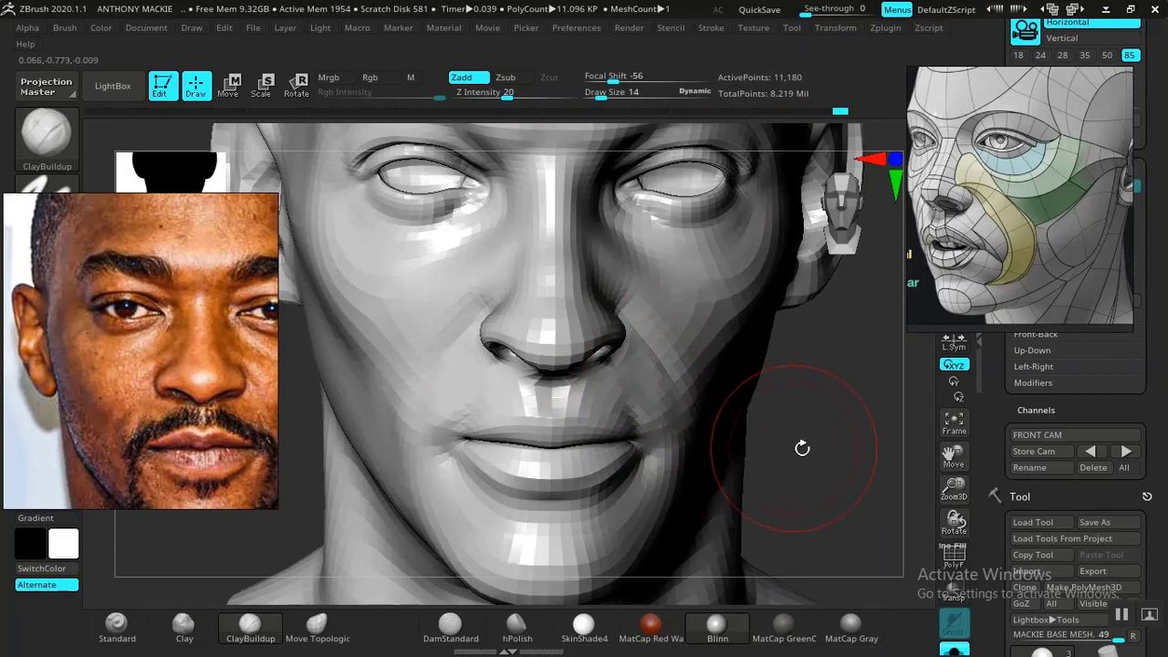
mouse_move(803, 448)
left_mouse_down()
mouse_move(748, 417)
mouse_move(514, 459)
mouse_move(603, 370)
left_mouse_up()
left_click_drag(366, 458, 384, 455, "shift")
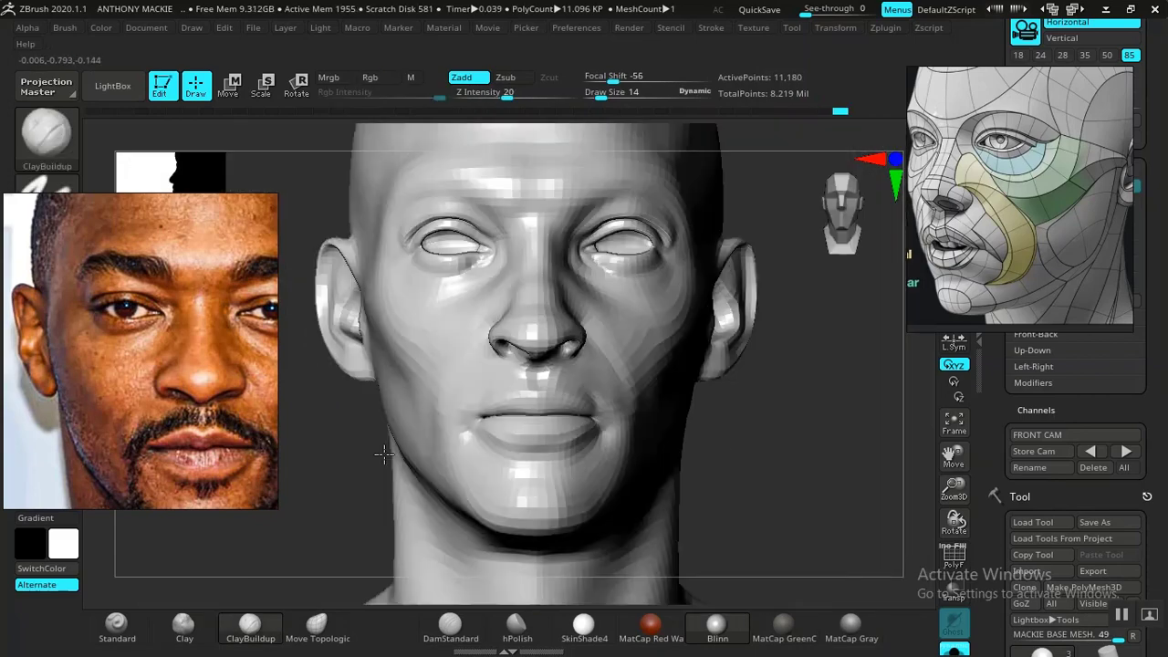
- Review the whole head and brow area from the front, ending on the stored FRONT CAM view
key("f")
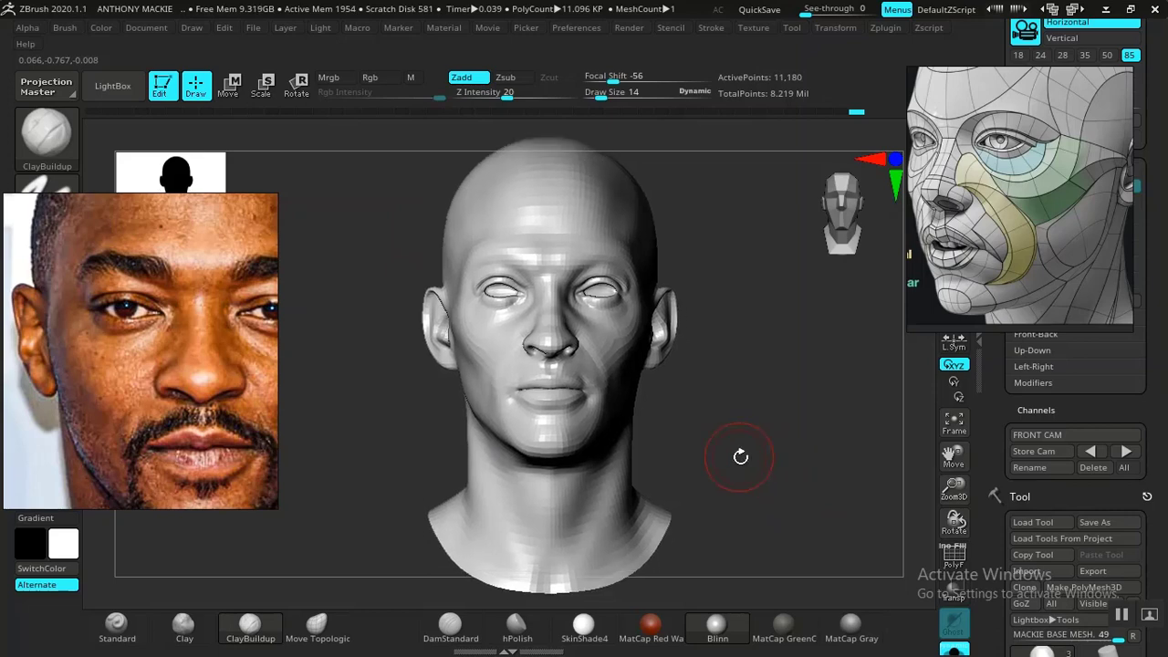
left_click_drag(763, 409, 781, 453, "alt")
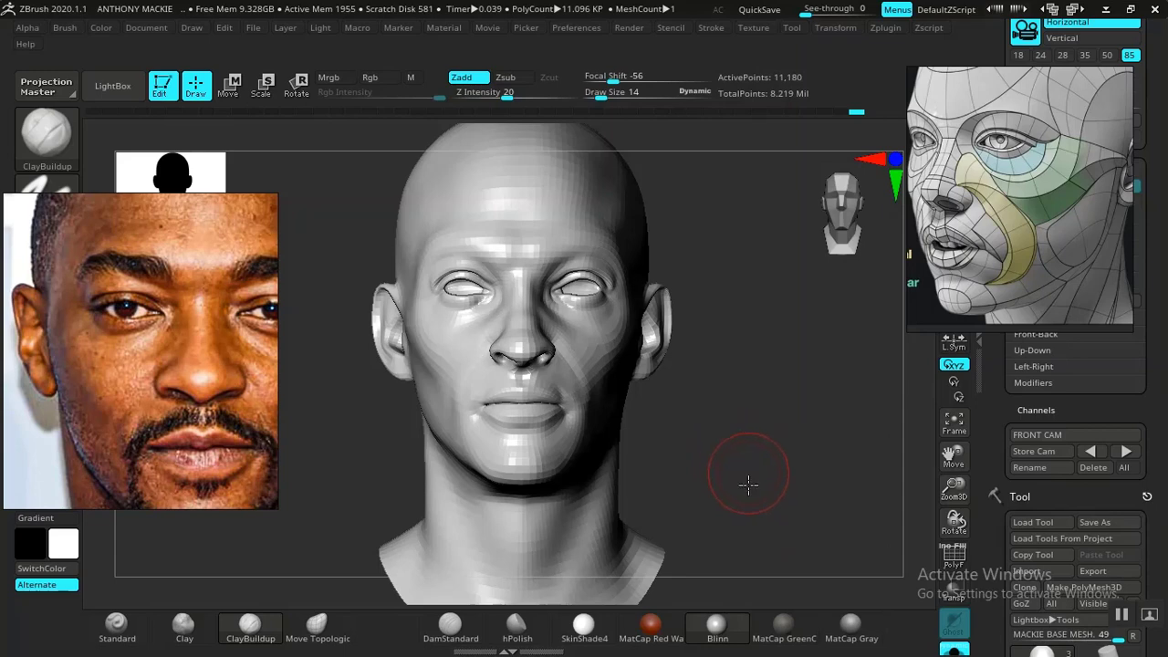
left_click_drag(748, 484, 819, 549)
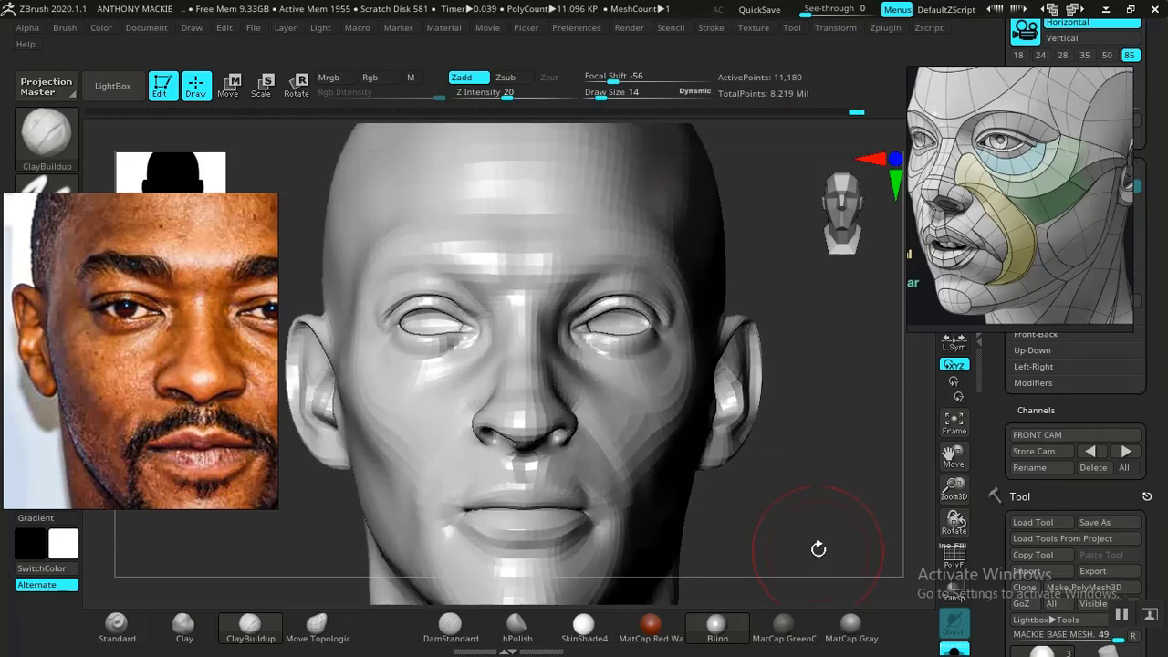
mouse_move(796, 509)
left_mouse_down()
mouse_move(776, 511)
mouse_move(816, 503)
mouse_move(843, 532)
mouse_move(875, 522)
mouse_move(809, 496)
mouse_move(816, 506)
mouse_move(795, 503)
left_mouse_up()
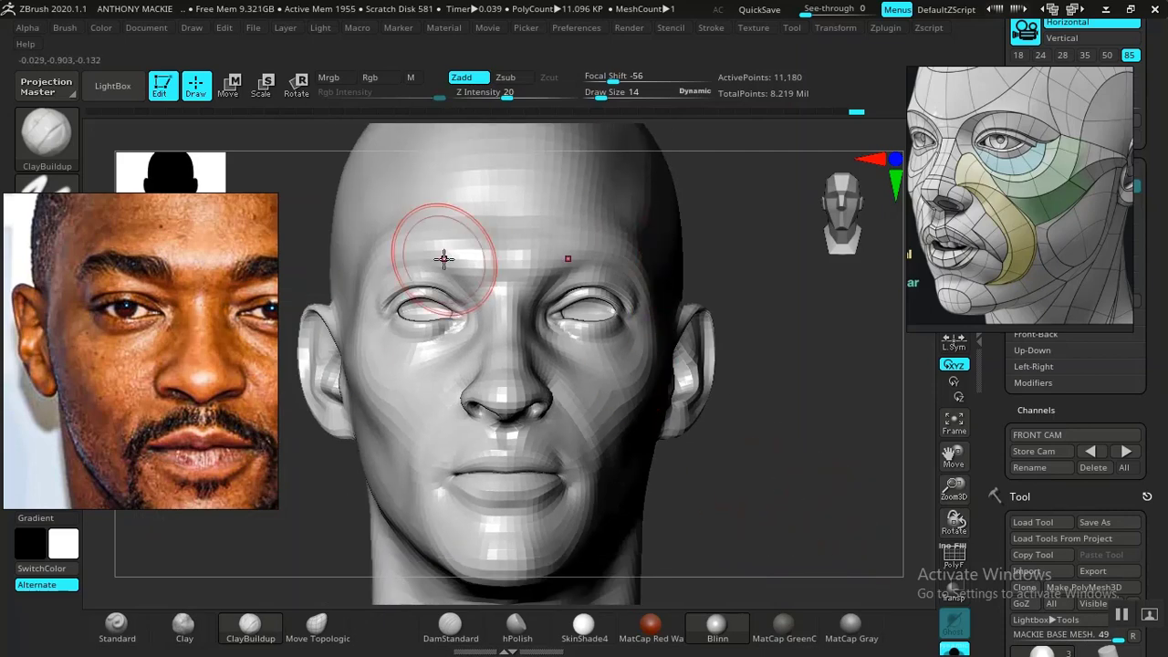
left_click(1124, 452)
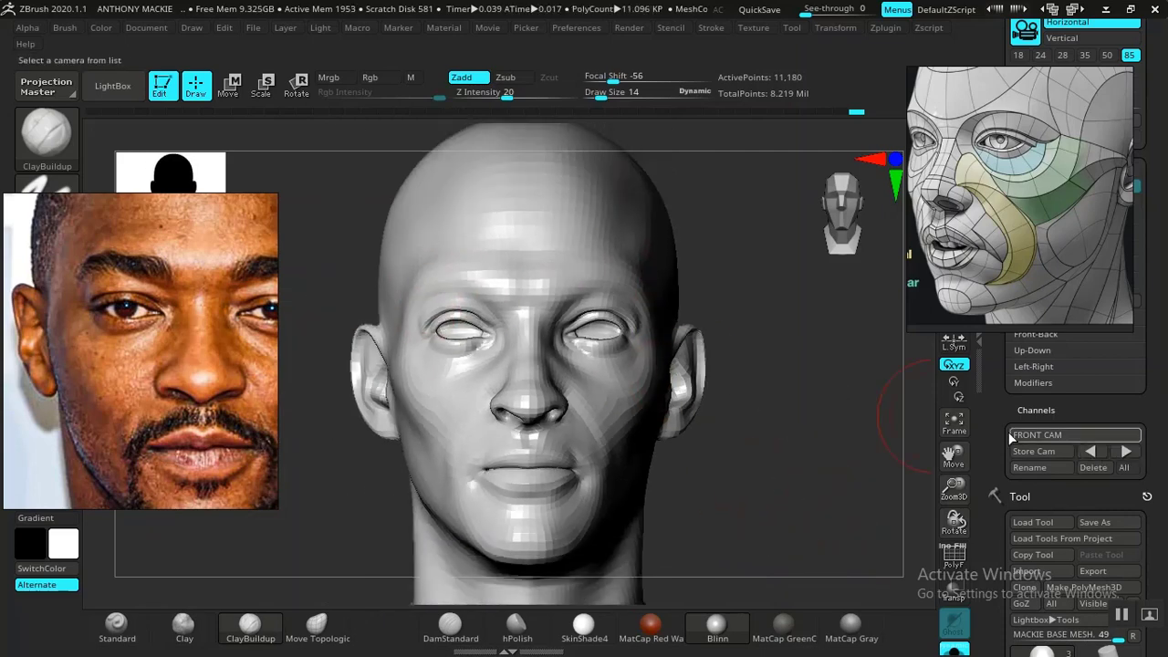
- Choose Move Topological at draw size 20 and compare the forehead, brow and temples with the photo overlay
key("space")
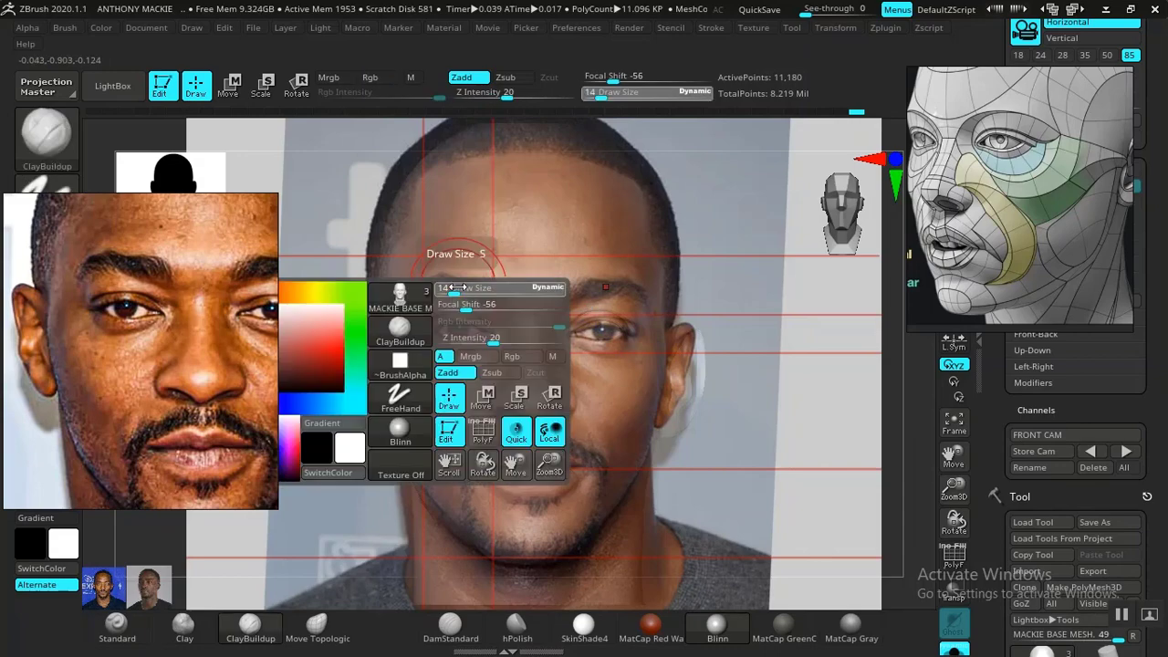
left_click(317, 627)
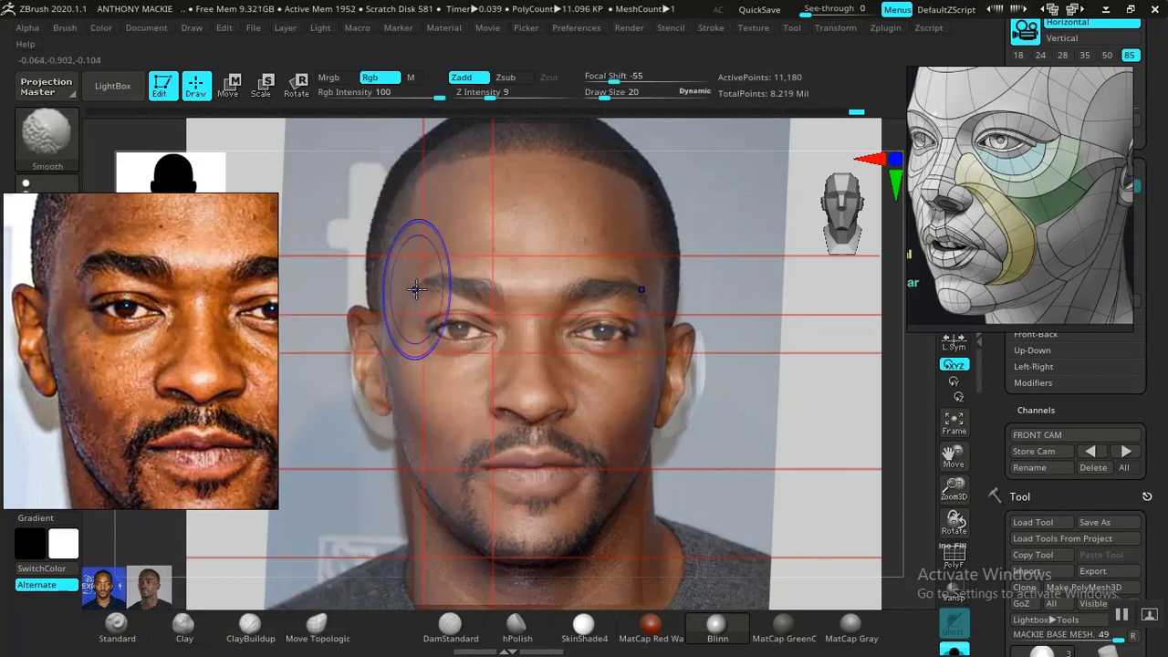
key("shift+z")
key("shift+z")
key("shift+z")
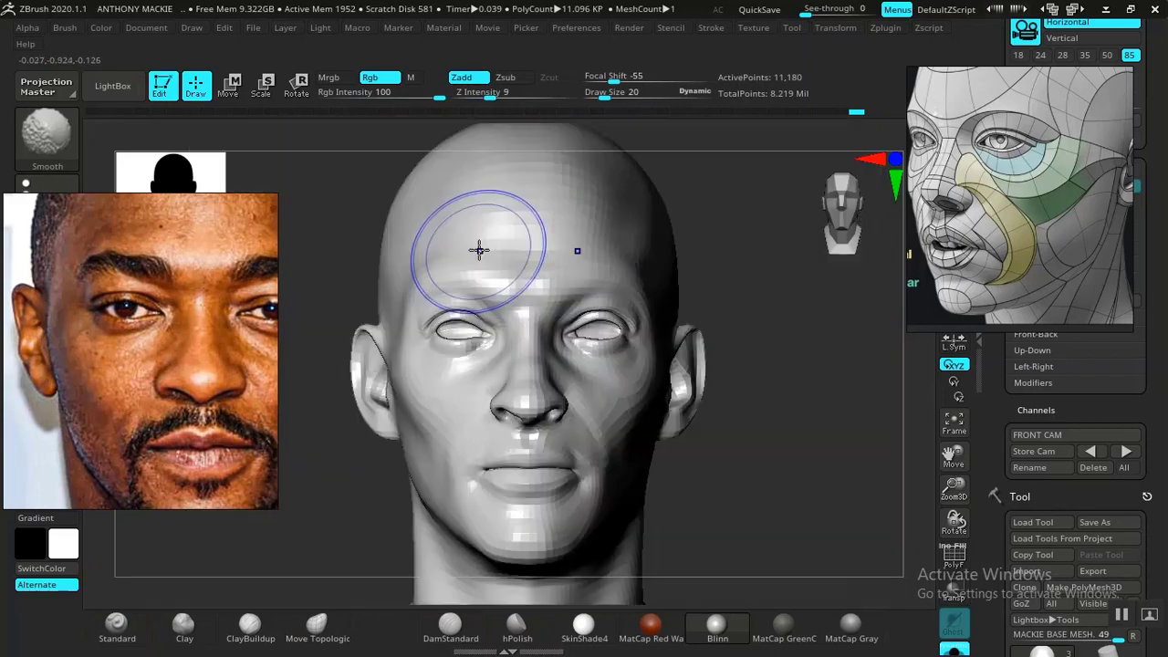
left_click_drag(480, 250, 532, 209, "shift")
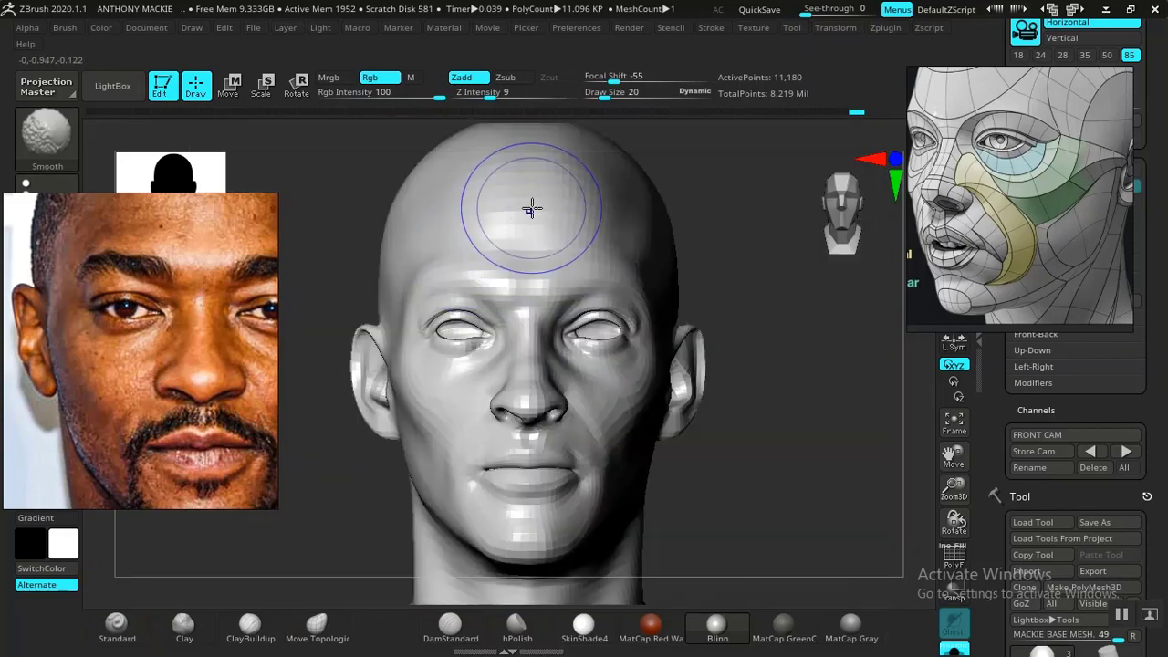
key("shift+z")
key("shift+z")
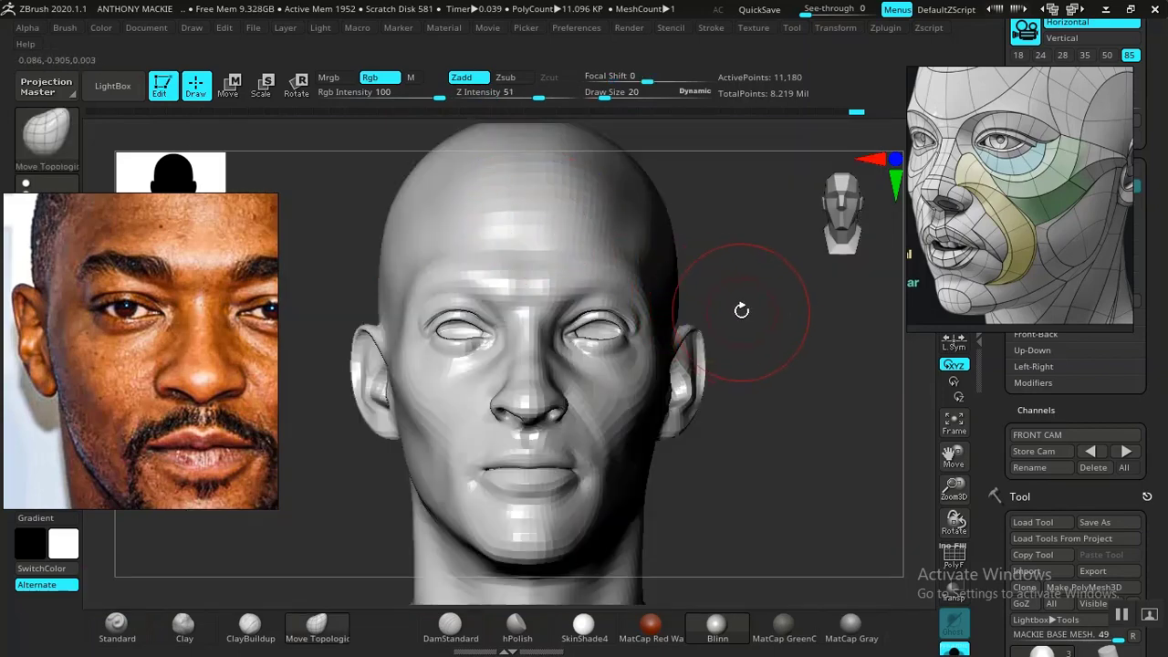
key("shift+z")
key("shift+z")
- Refine and smooth the temple between the eye and ear from the side with ClayBuildup at draw size 20
mouse_move(771, 312)
left_mouse_down()
mouse_move(785, 311)
mouse_move(717, 308)
mouse_move(816, 341)
mouse_move(730, 349)
left_mouse_up()
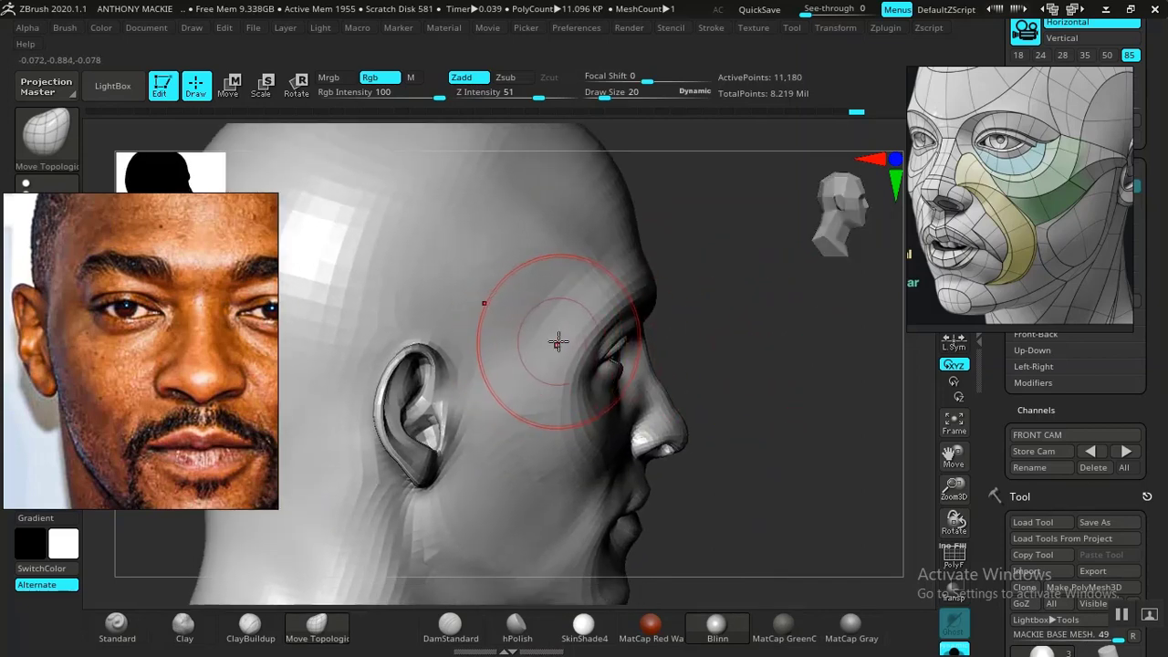
left_click(251, 628)
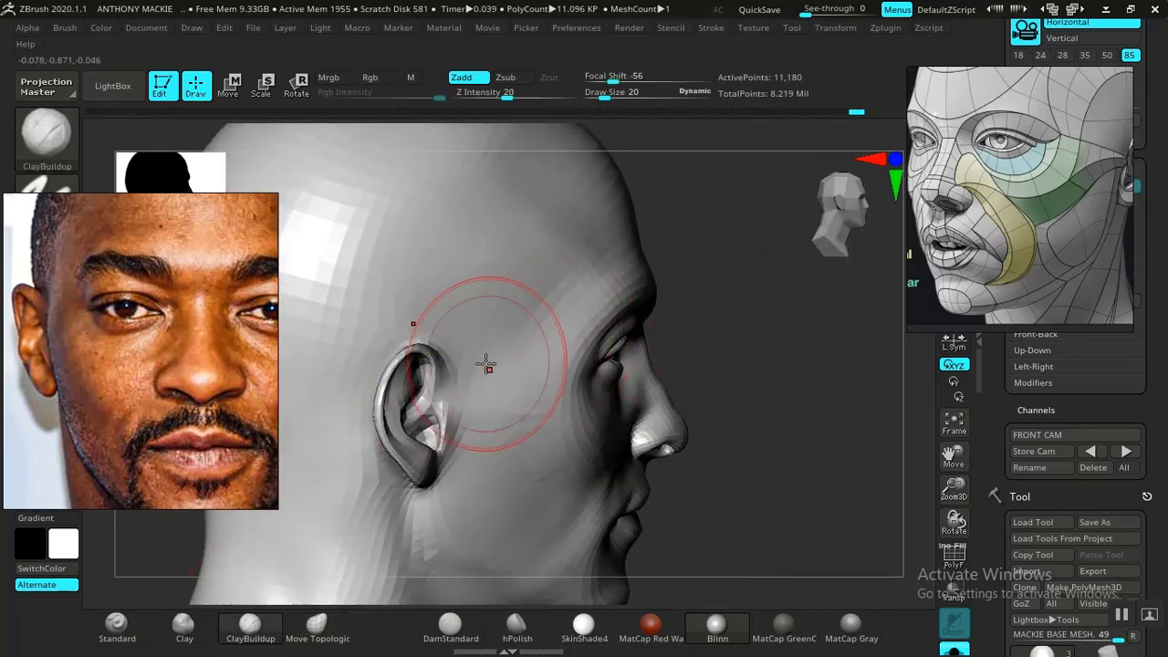
mouse_move(683, 352)
left_mouse_down()
mouse_move(801, 362)
mouse_move(772, 368)
left_mouse_up()
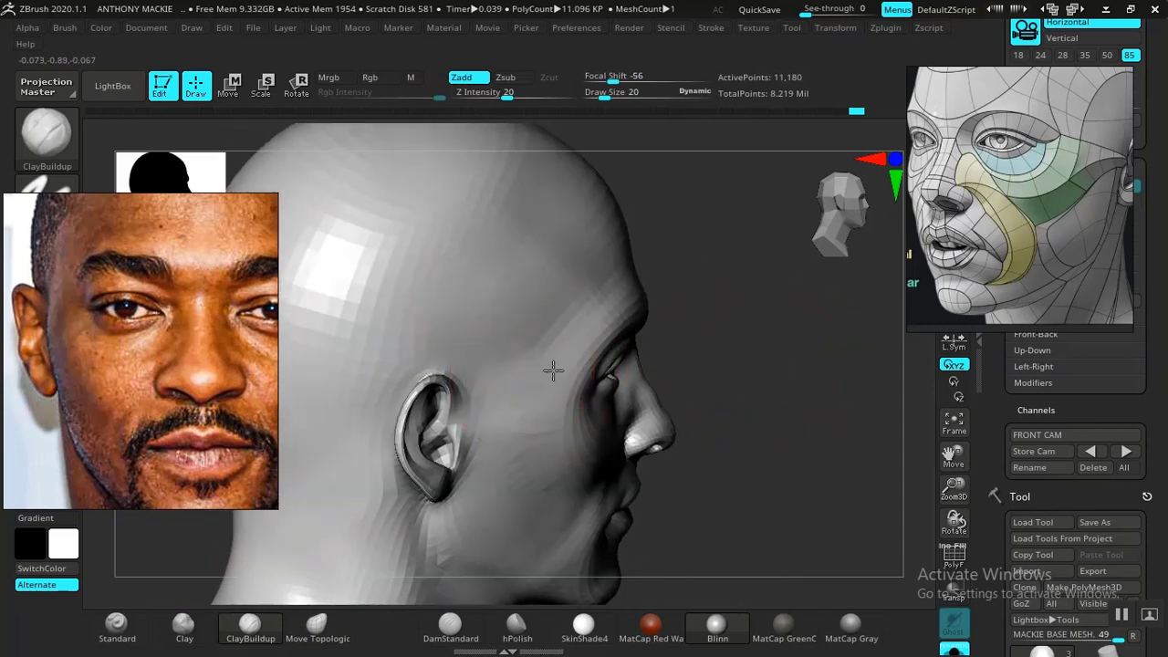
key("shift")
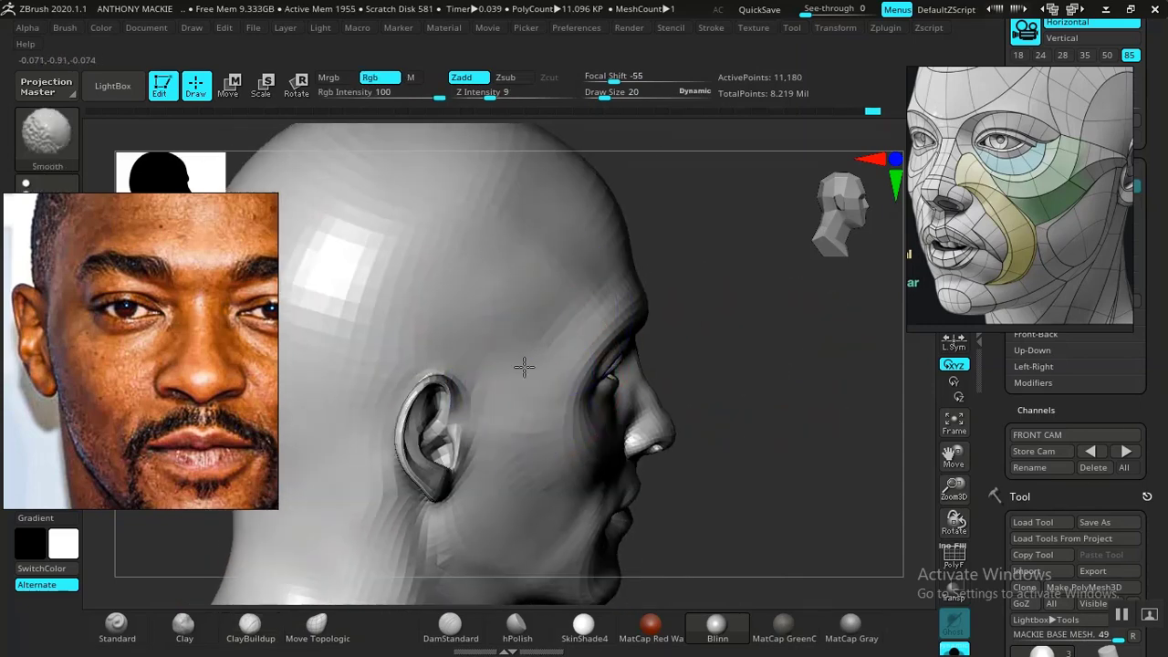
- Check the temples, eyes and ears up close from the front, ending on the stored FRONT CAM view
key("f")
mouse_move(743, 342)
left_mouse_down()
mouse_move(725, 344)
mouse_move(781, 356)
left_mouse_up()
left_click(1126, 451)
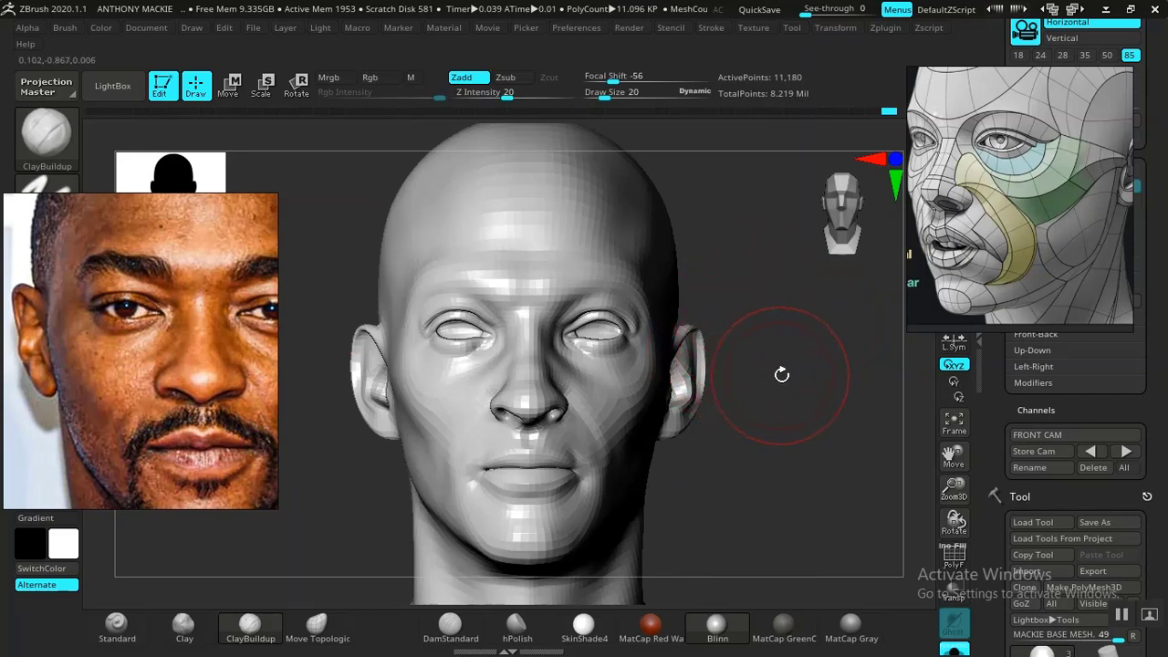
left_click_drag(788, 376, 769, 447)
mouse_move(839, 323)
left_mouse_down("alt")
mouse_move(804, 321)
mouse_move(833, 347)
mouse_move(834, 313)
mouse_move(842, 328)
left_mouse_up("alt")
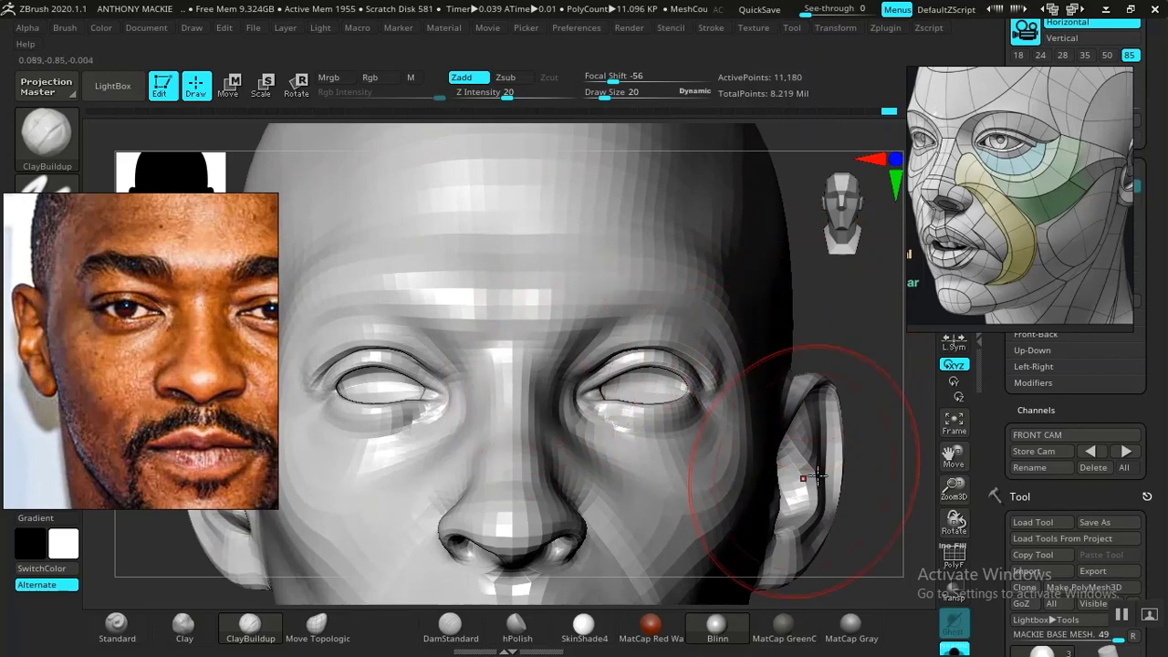
left_click(1127, 451)
- Change the material to MatCap Gray and set the ClayBuildup draw size to 7
left_click(851, 626)
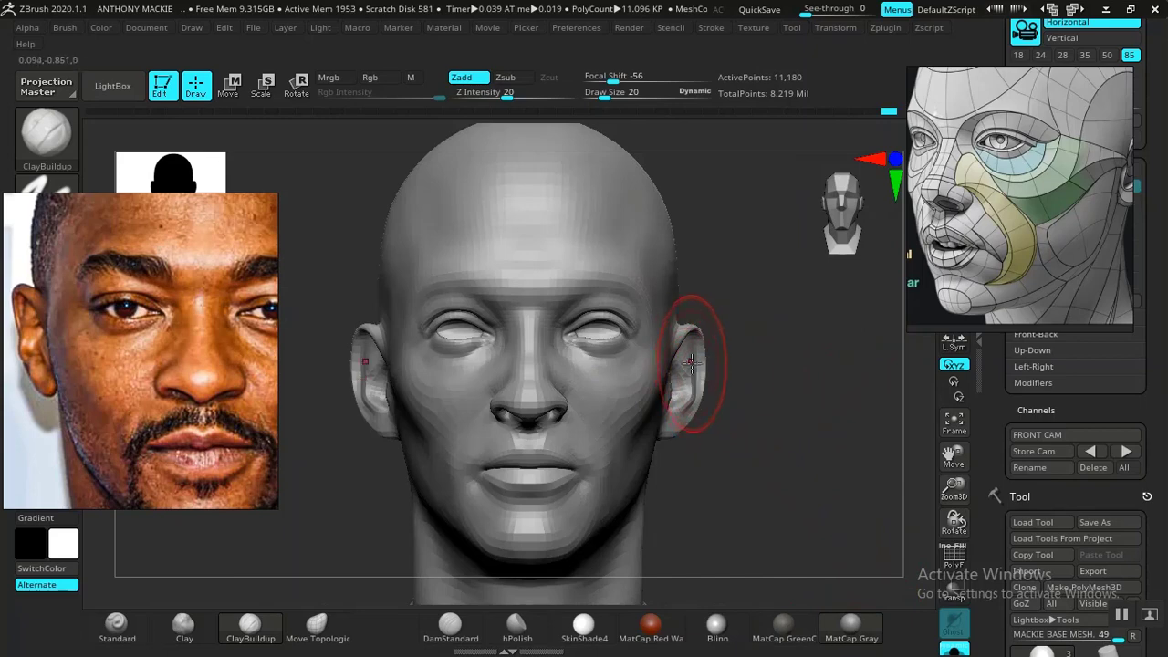
key("space")
left_click_drag(689, 345, 684, 345)
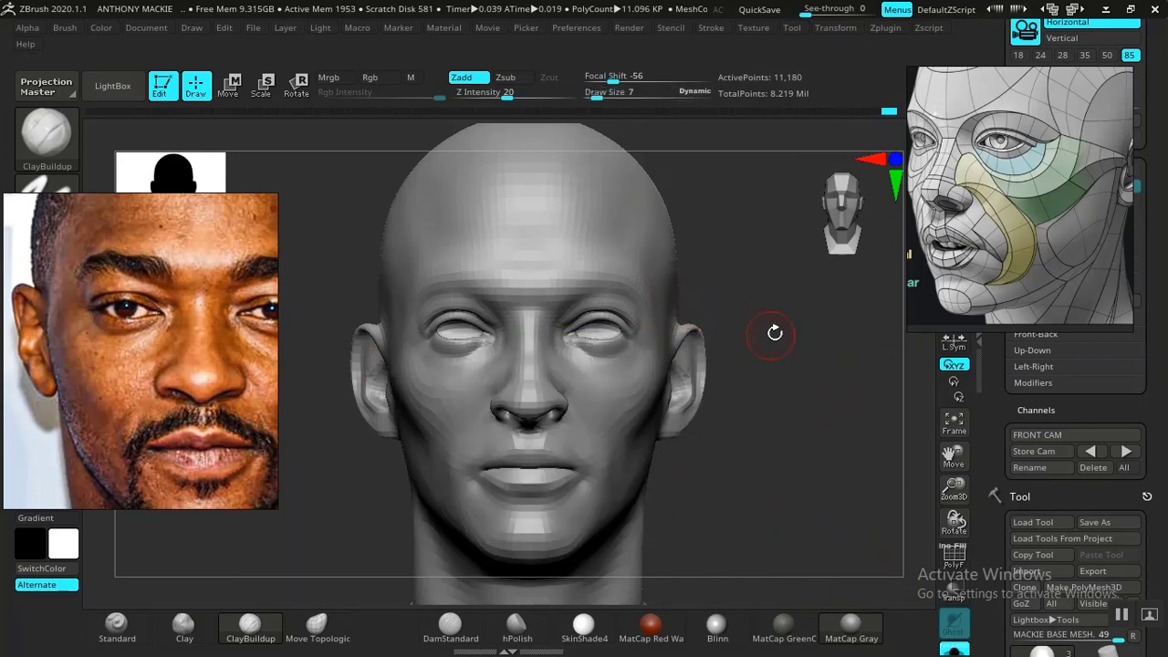
- Examine the forehead and eyelids up close and the whole head, ending on the stored FRONT CAM view
mouse_move(774, 332)
left_mouse_down("alt")
mouse_move(801, 353)
mouse_move(884, 602)
left_mouse_up("alt")
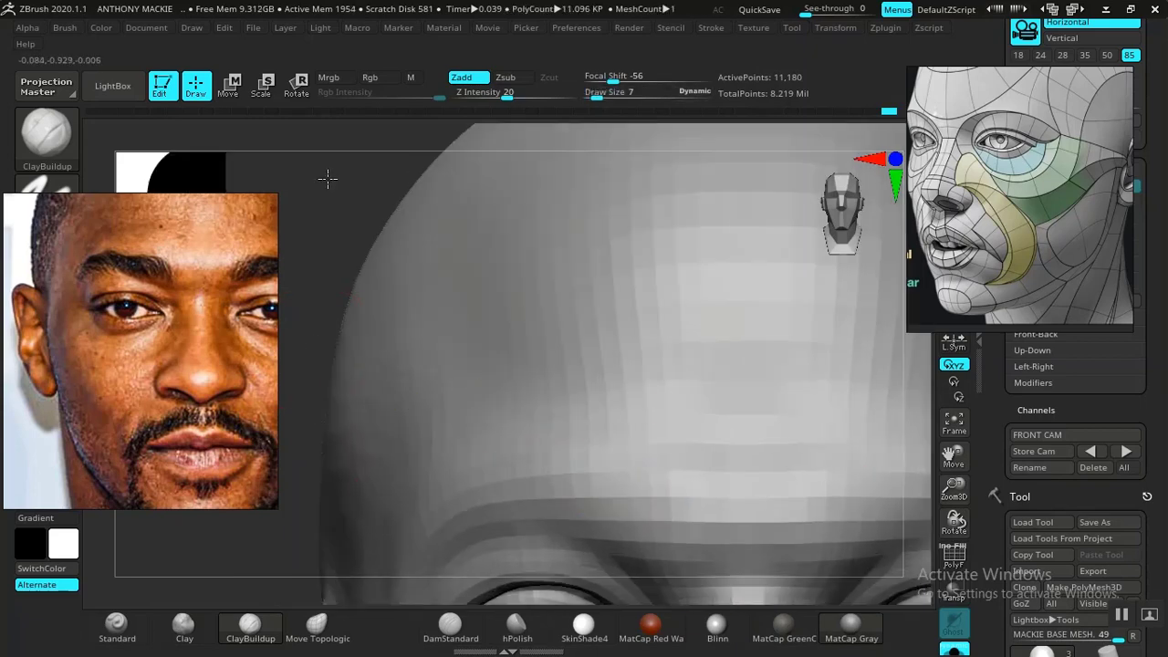
left_click_drag(325, 177, 660, 372)
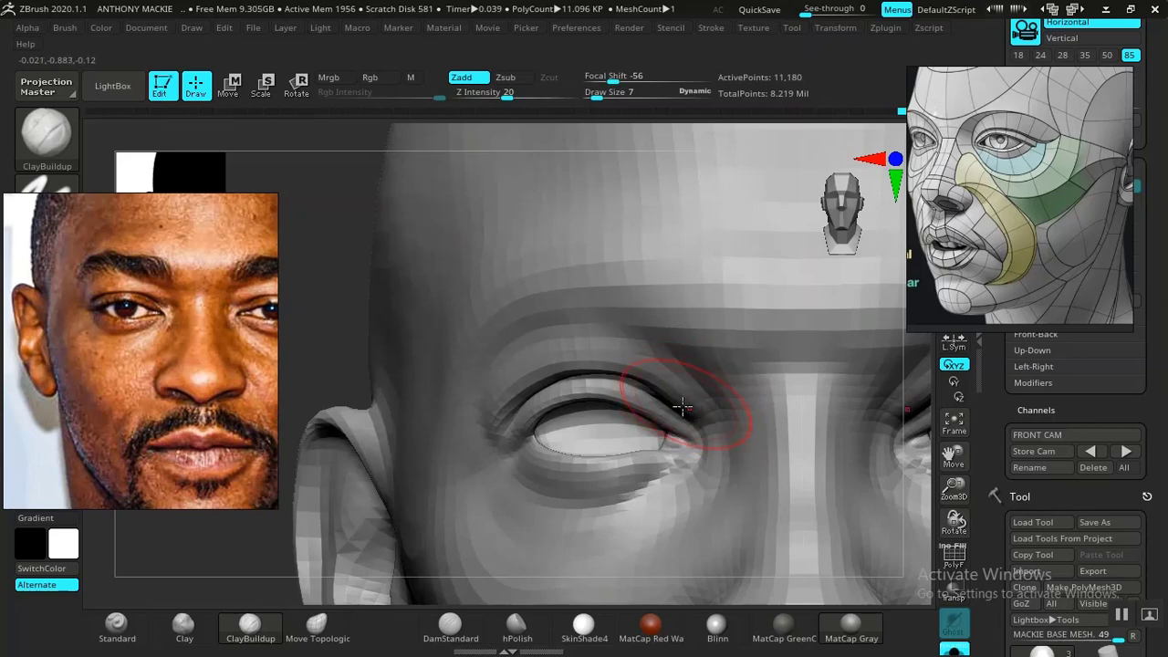
key("f")
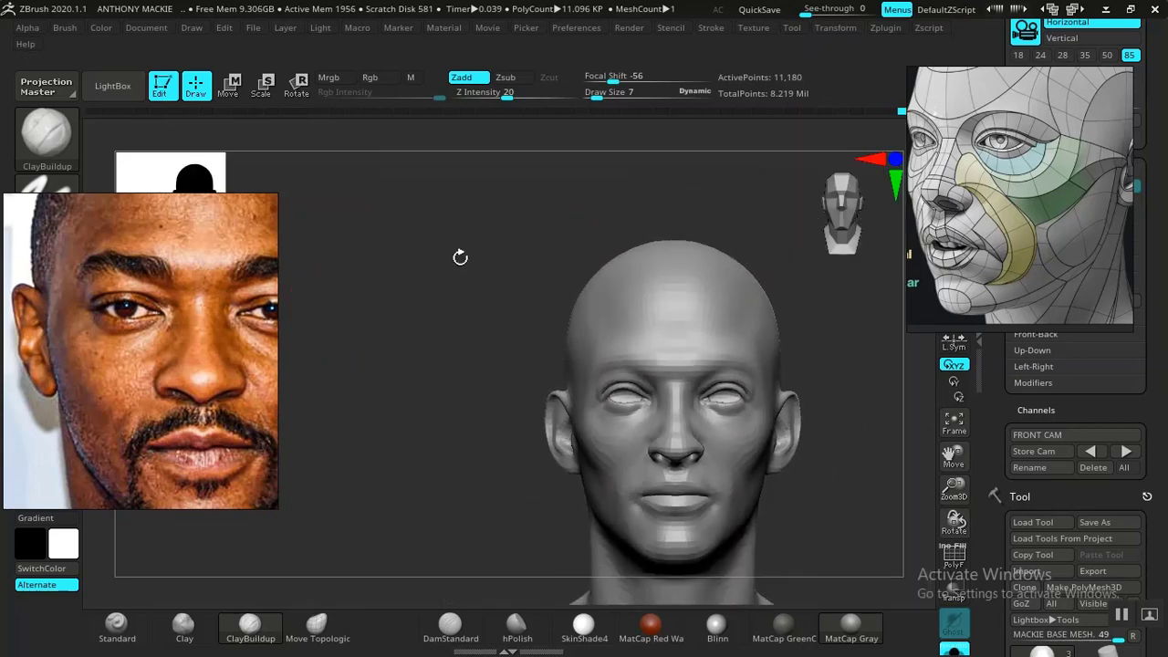
left_click_drag(866, 340, 818, 446, "alt")
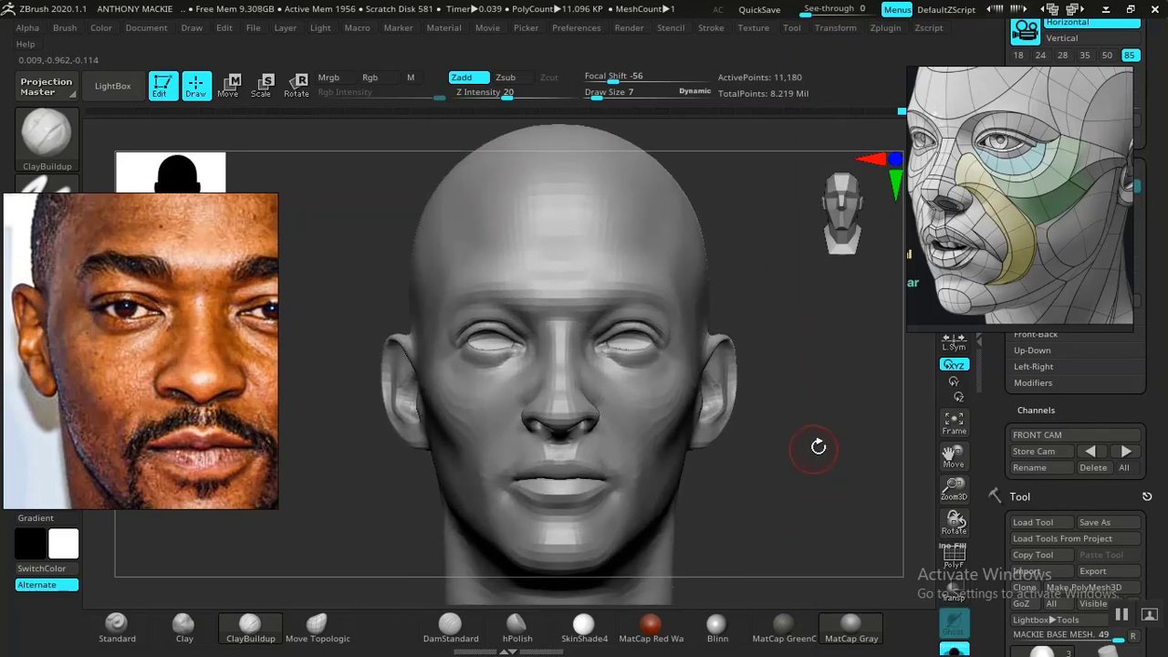
left_click(1127, 451)
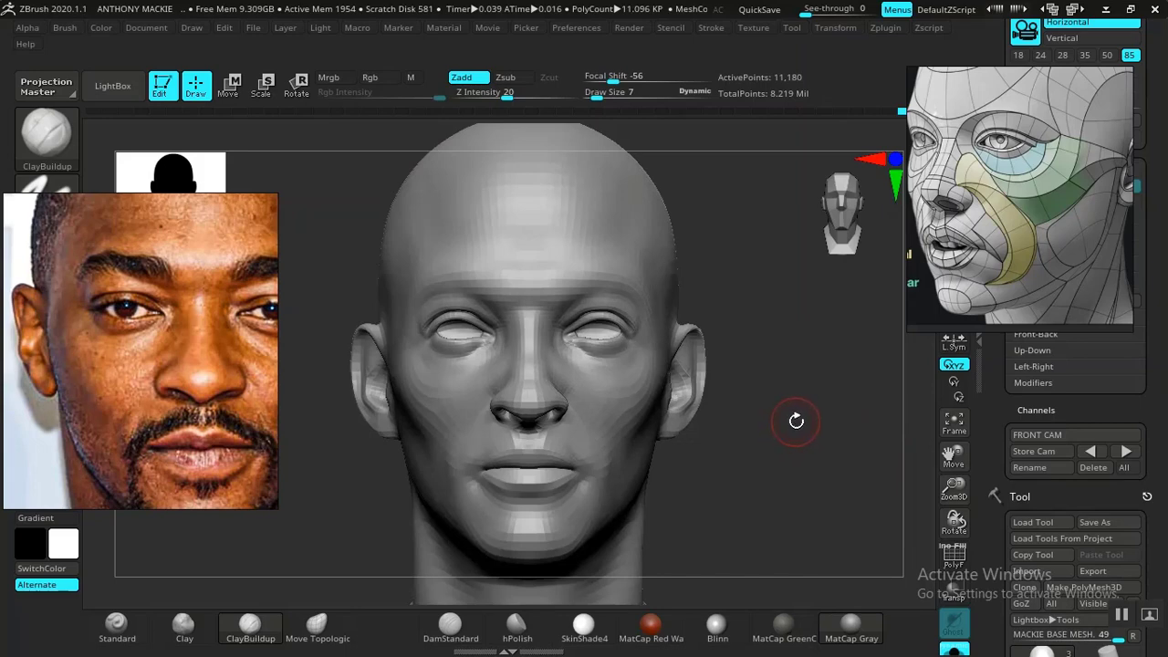
- Center the full face in the floating photo reference and compare the eye area in Blinn and MatCap Gray
middle_click_drag(204, 367, 155, 366)
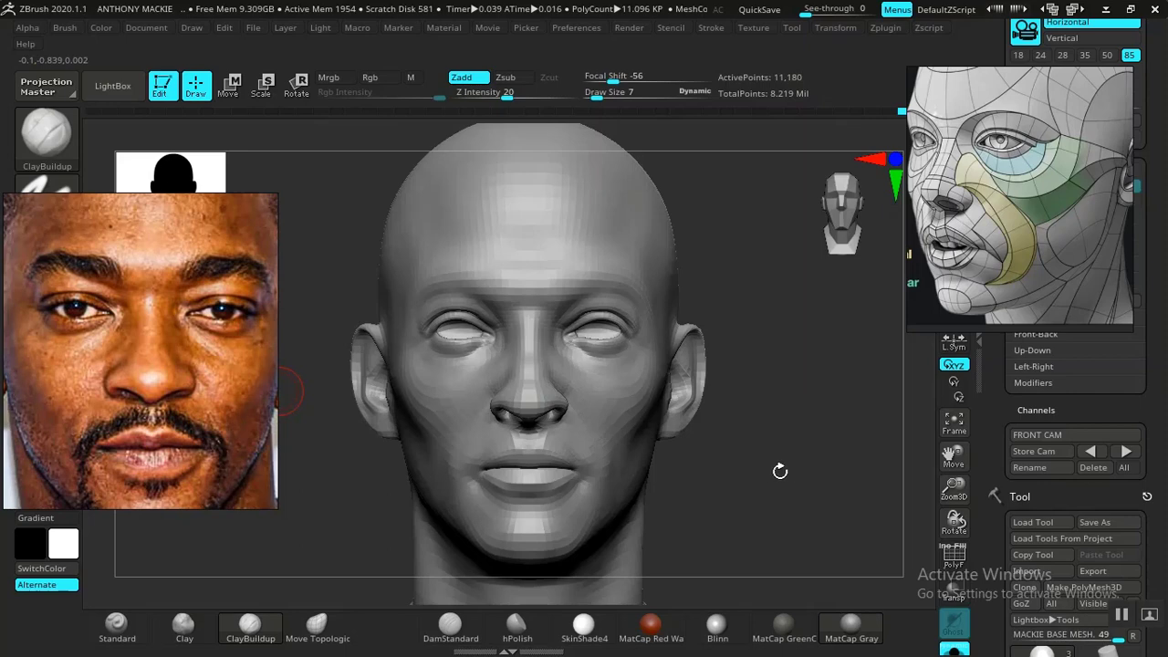
left_click(716, 619)
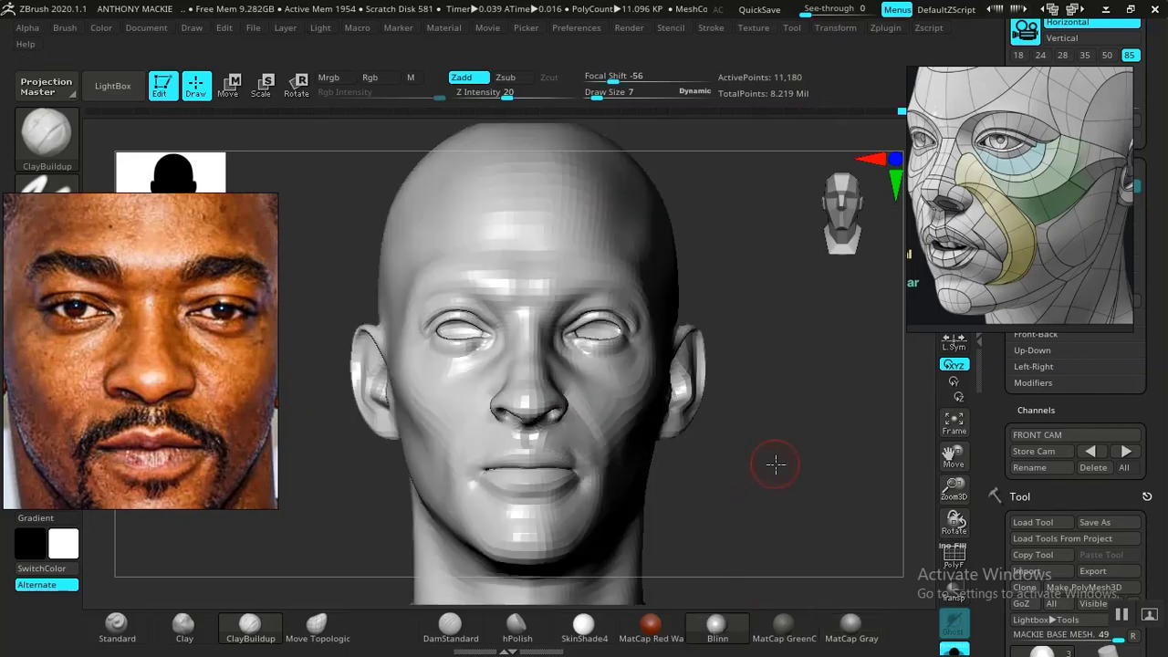
left_click_drag(775, 465, 891, 567, "alt")
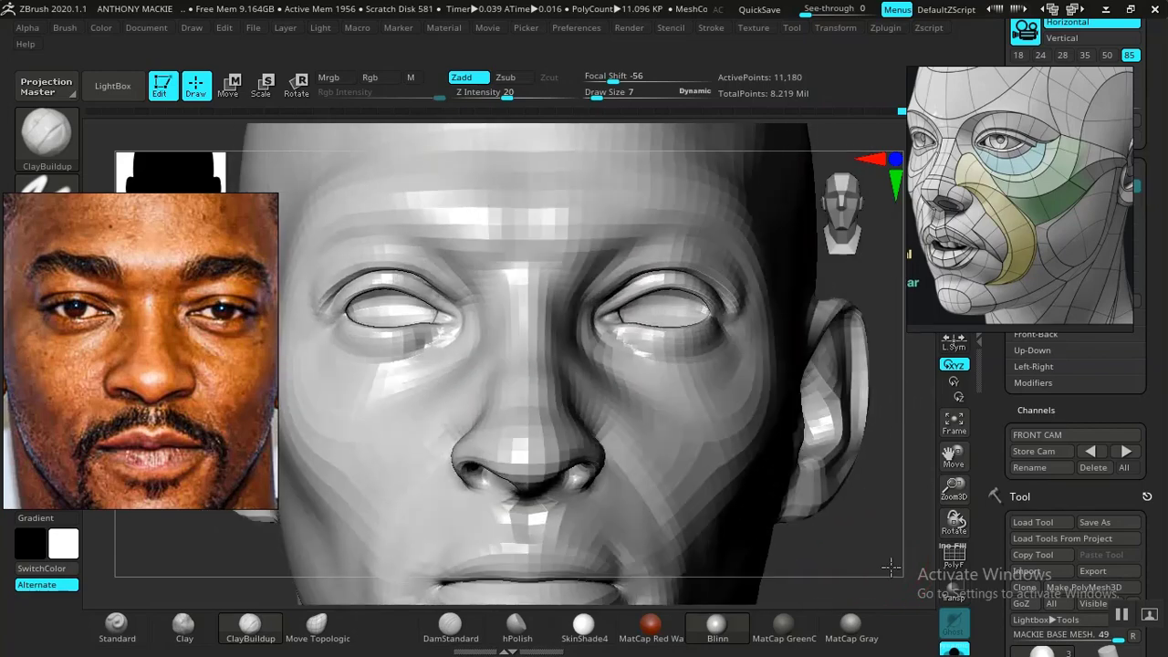
left_click(849, 630)
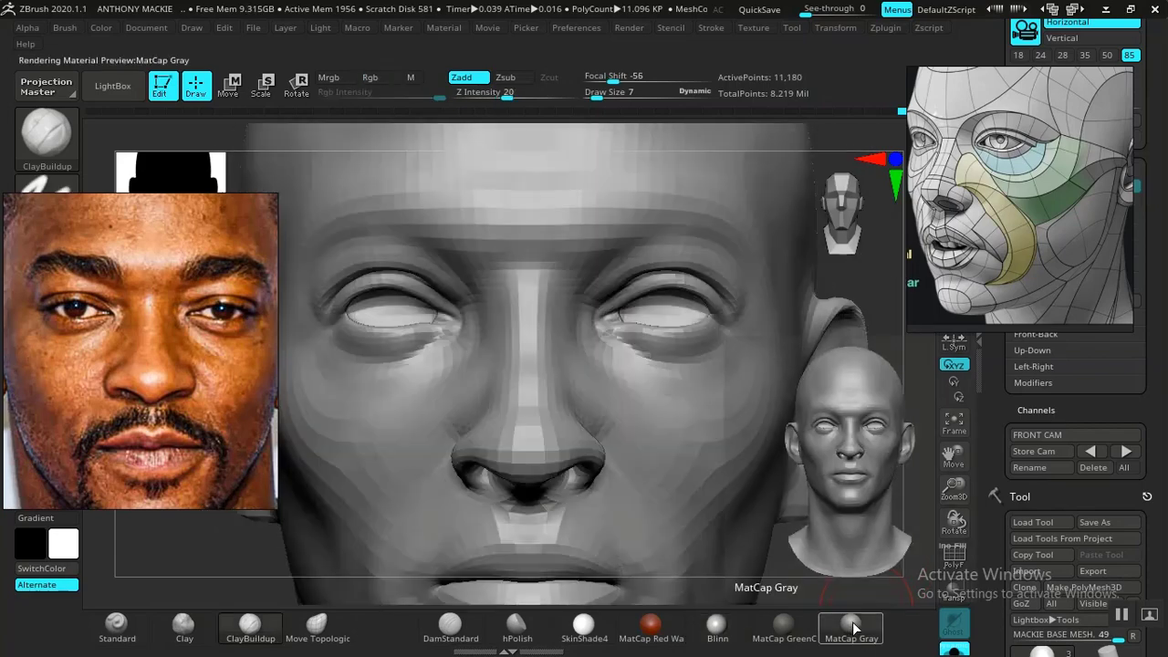
- Change the material to Blinn, restore the FRONT CAM view and choose the DamStandard brush at draw size 7
left_click(717, 628)
left_click(1127, 451)
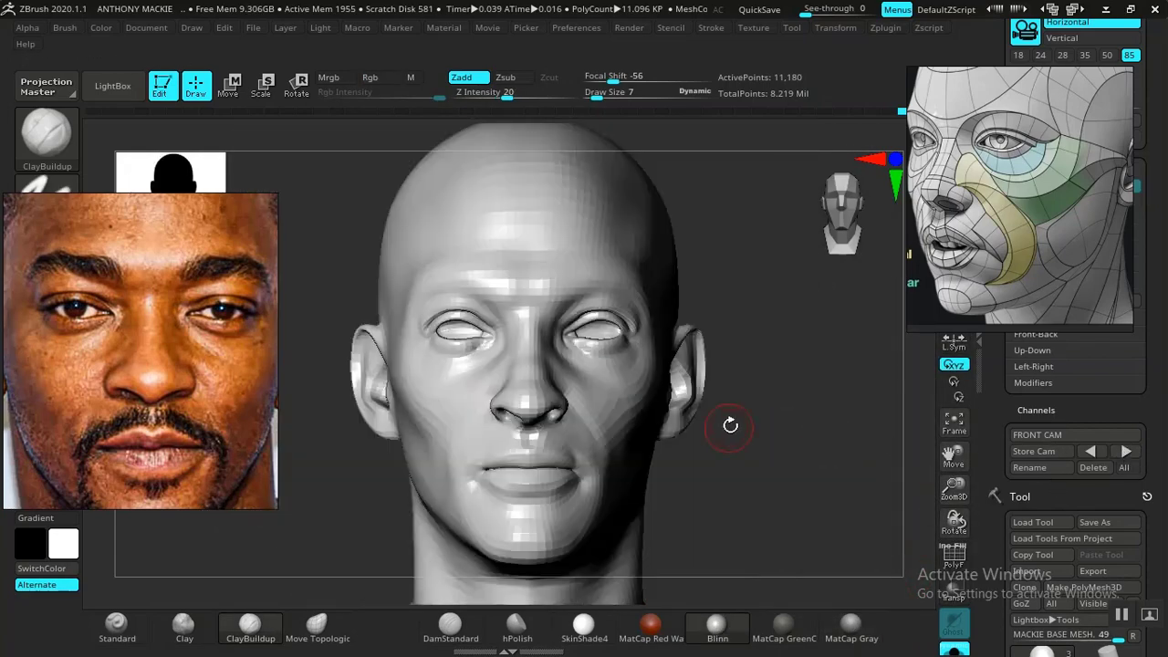
left_click(447, 626)
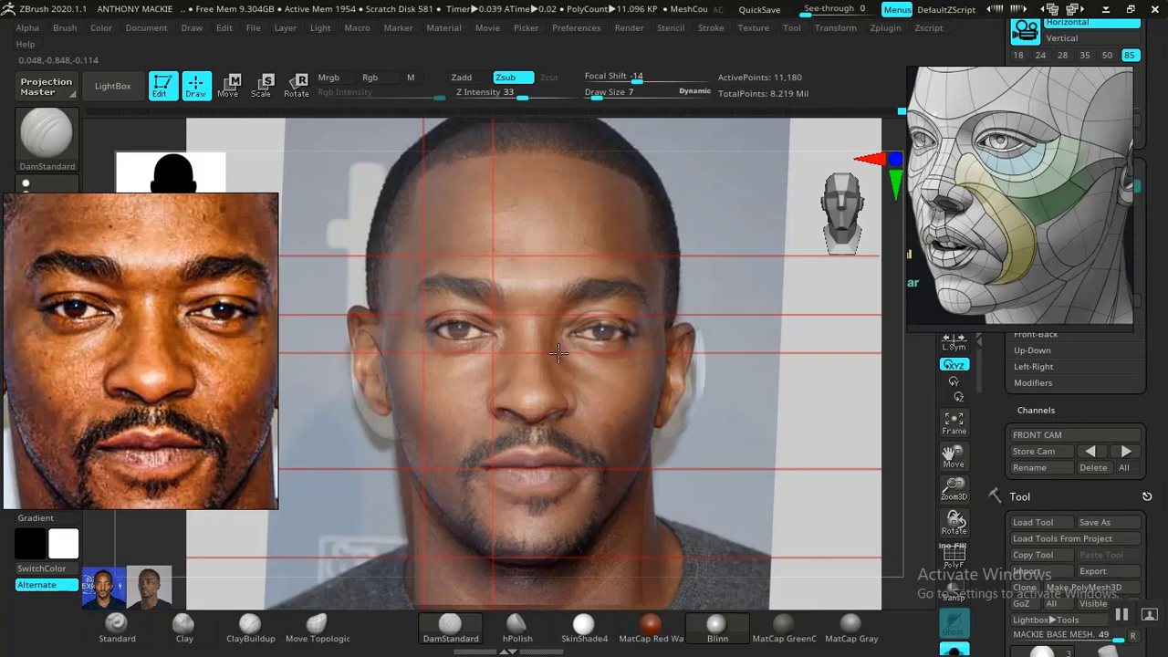
- Hide the photo reference overlay and examine the eye area and the whole head from the front
key("shift+z")
mouse_move(749, 429)
left_mouse_down("alt")
mouse_move(790, 538)
mouse_move(828, 502)
mouse_move(808, 519)
mouse_move(830, 527)
mouse_move(812, 474)
mouse_move(821, 519)
left_mouse_up("alt")
key("ctrl")
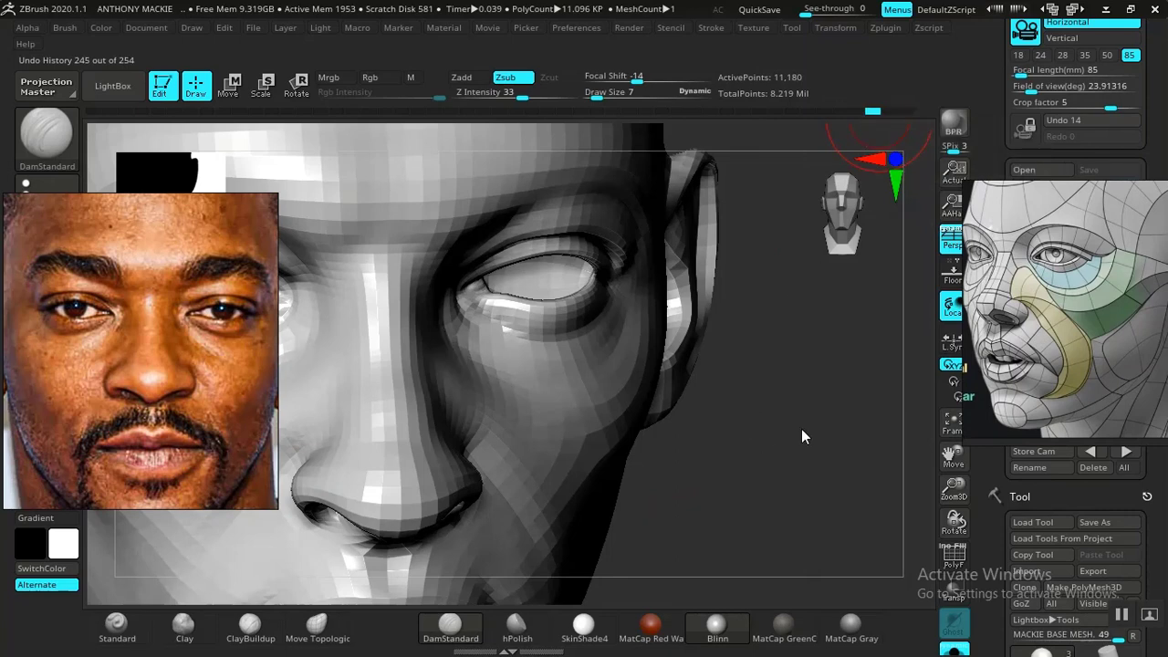
left_click_drag(800, 399, 830, 339)
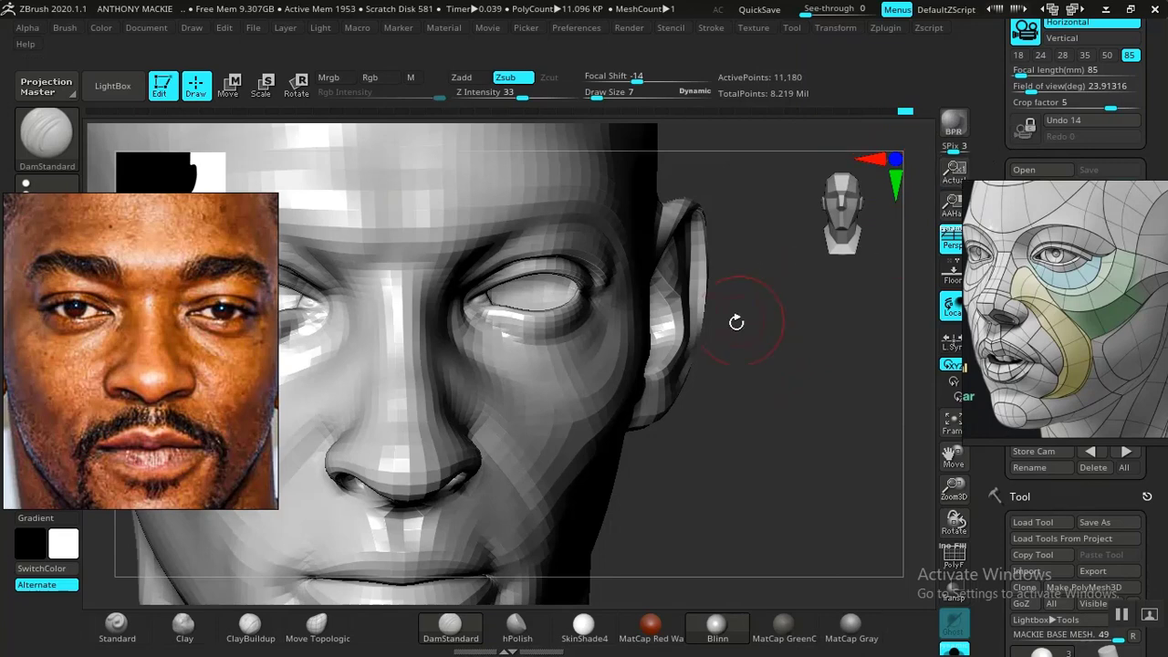
left_click_drag(749, 418, 746, 419, "shift")
left_click_drag(741, 375, 732, 320, "alt")
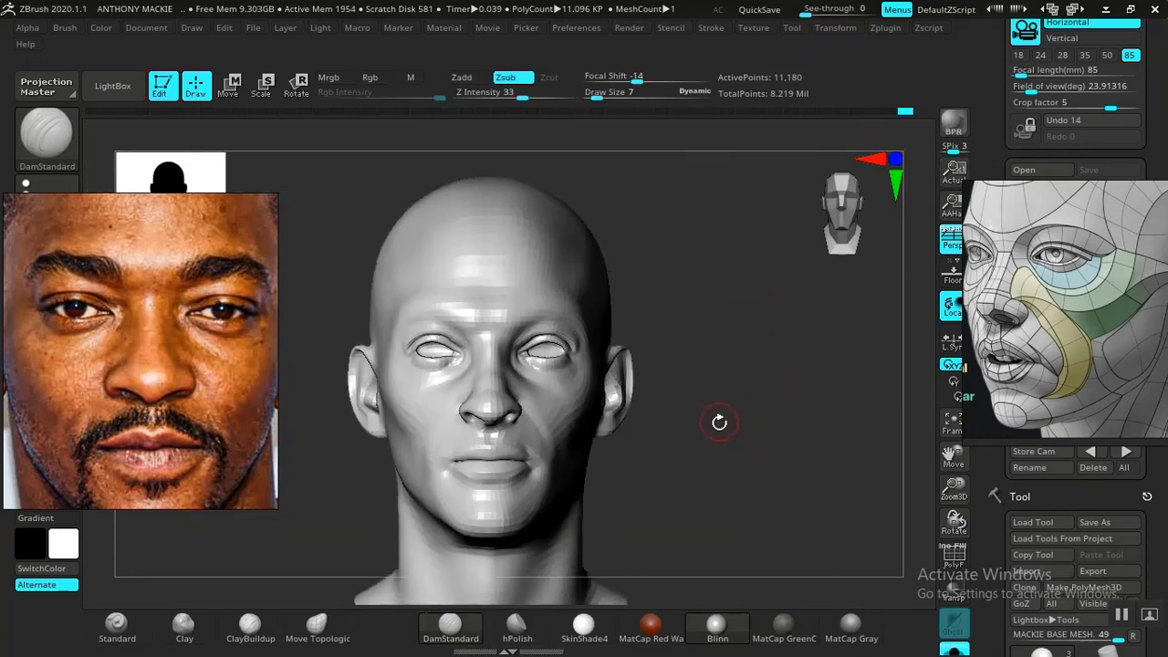
- Set the DamStandard draw size to 14 and carve diagonal grooves along the muscles on both sides of the neck
left_click_drag(720, 420, 743, 506)
mouse_move(790, 498)
left_mouse_down()
mouse_move(744, 495)
mouse_move(785, 475)
mouse_move(789, 540)
mouse_move(801, 493)
mouse_move(824, 495)
mouse_move(803, 519)
mouse_move(817, 512)
mouse_move(785, 451)
mouse_move(789, 514)
mouse_move(764, 399)
mouse_move(764, 432)
mouse_move(742, 384)
mouse_move(751, 430)
mouse_move(743, 416)
mouse_move(721, 429)
mouse_move(806, 433)
mouse_move(743, 422)
mouse_move(722, 470)
mouse_move(658, 401)
mouse_move(666, 390)
left_mouse_up()
key("space")
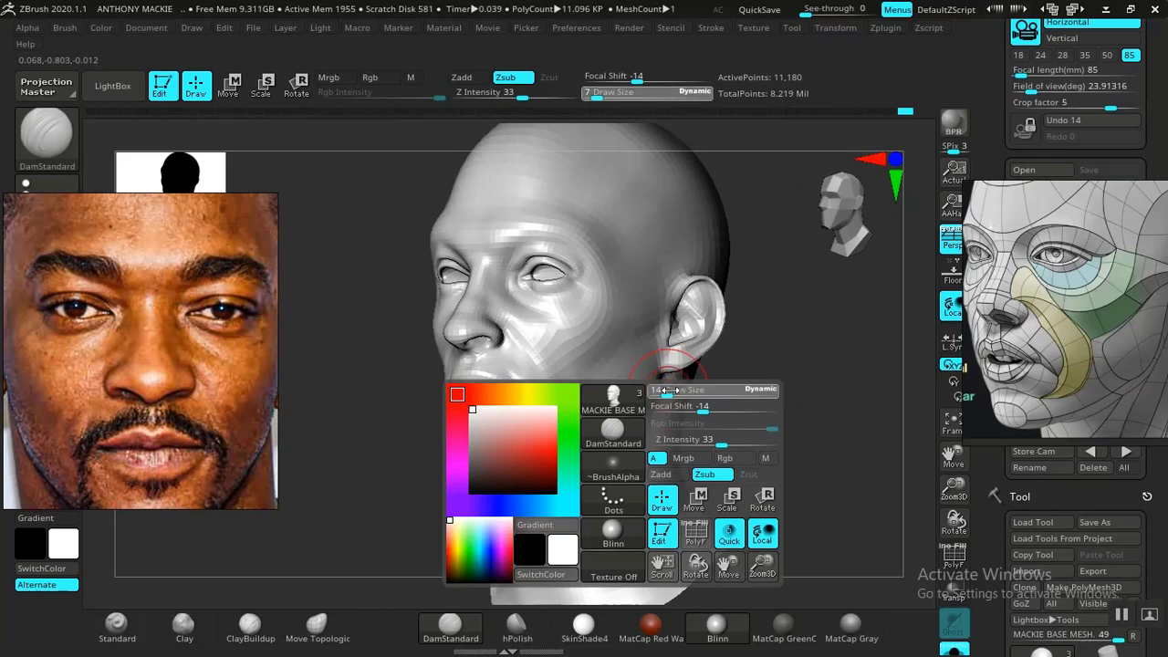
mouse_move(762, 457)
left_mouse_down("alt")
mouse_move(697, 432)
mouse_move(750, 455)
left_mouse_up("alt")
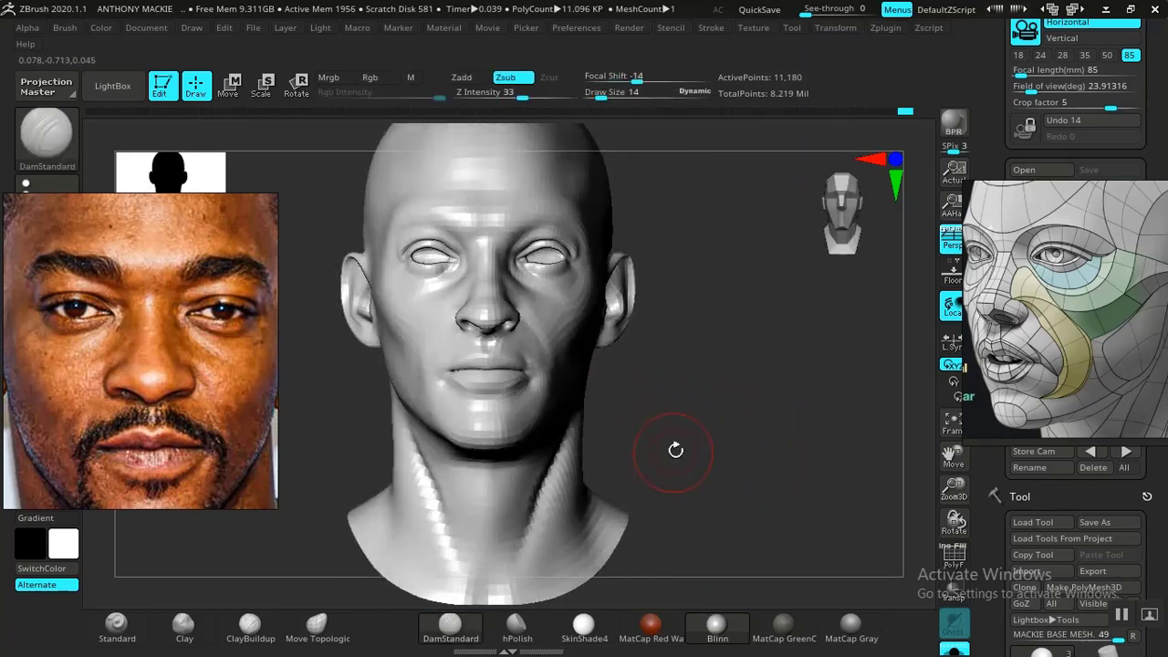
- Smooth the carved grooves along both sides of the neck
left_click_drag(698, 419, 716, 534, "alt")
mouse_move(728, 497)
left_mouse_down()
mouse_move(731, 415)
mouse_move(556, 503)
left_mouse_up()
key("shift")
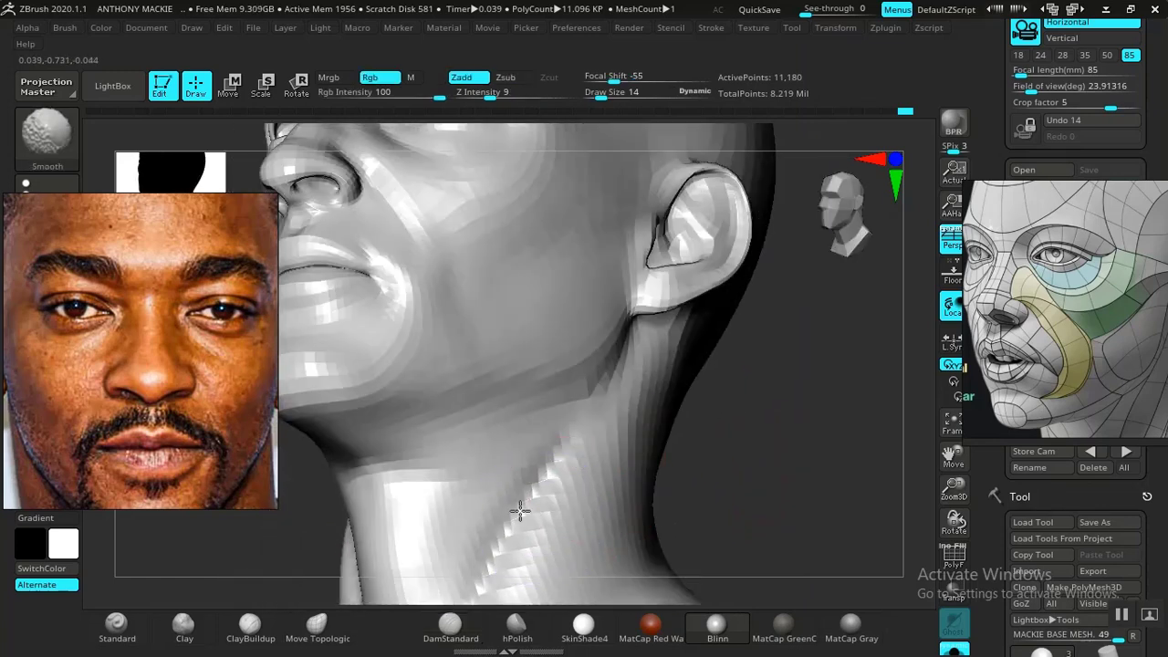
left_click_drag(501, 572, 505, 564, "shift")
mouse_move(736, 495)
left_mouse_down("alt")
mouse_move(752, 480)
mouse_move(844, 474)
left_mouse_up("alt")
key("shift")
left_click_drag(511, 492, 533, 524, "shift")
mouse_move(746, 456)
left_mouse_down("alt")
mouse_move(722, 410)
mouse_move(686, 475)
mouse_move(756, 412)
left_mouse_up("alt")
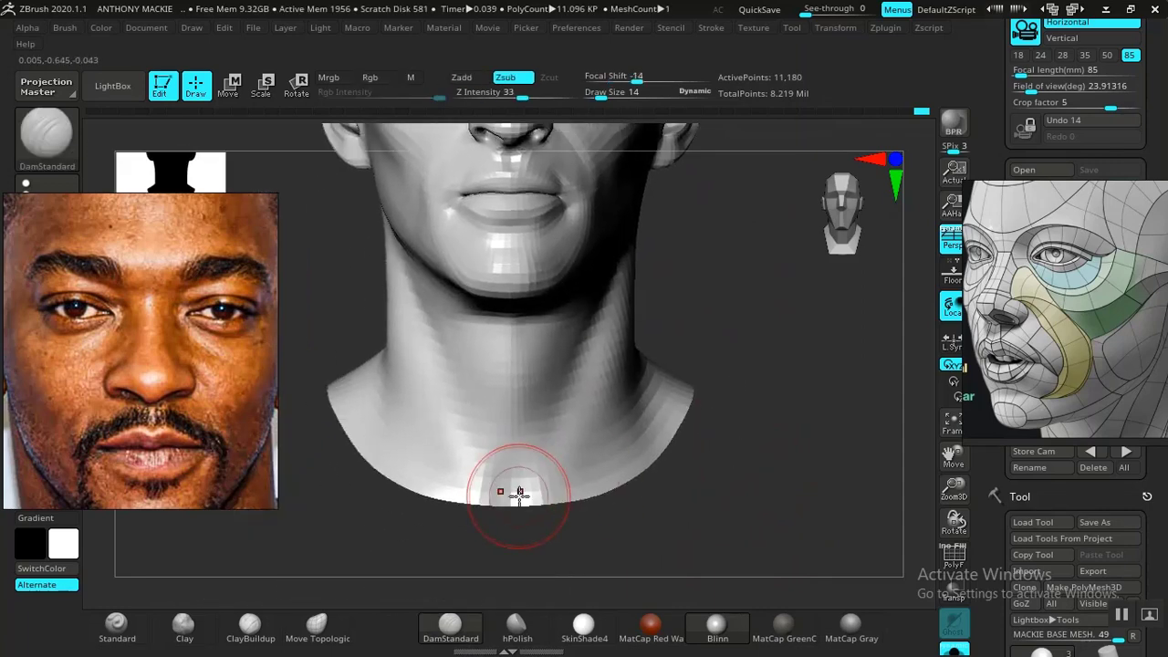
- Carve the pit at the front base of the neck with DamStandard and build up the forms around it with the Standard brush
left_click_drag(522, 485, 509, 476, "shift")
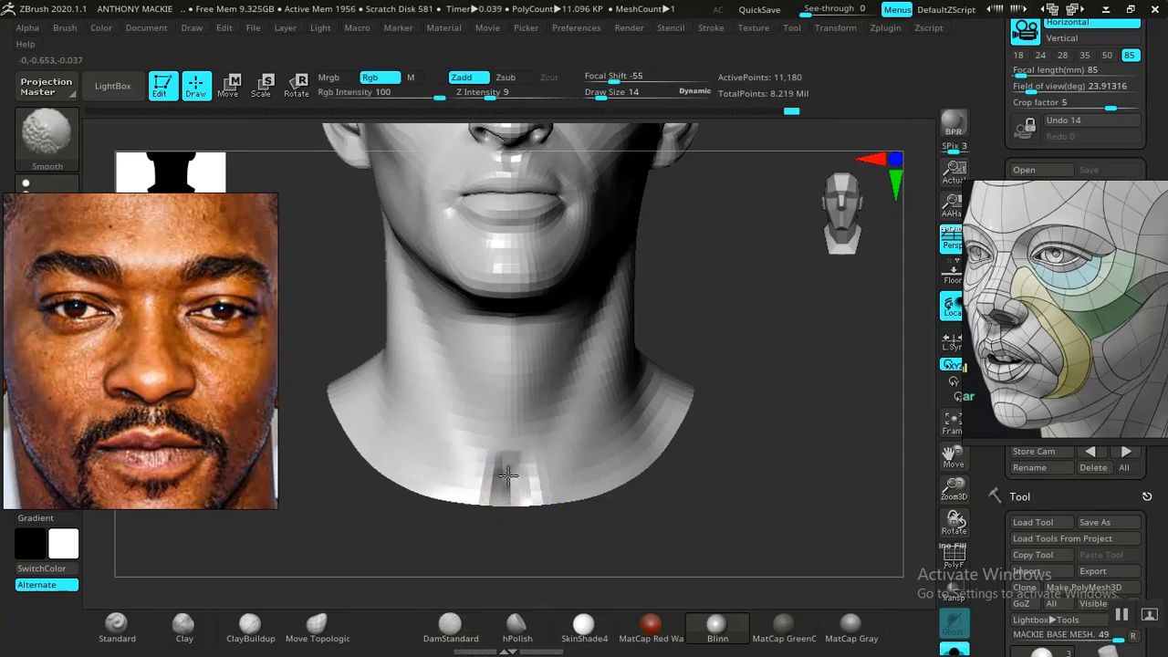
left_click(117, 628)
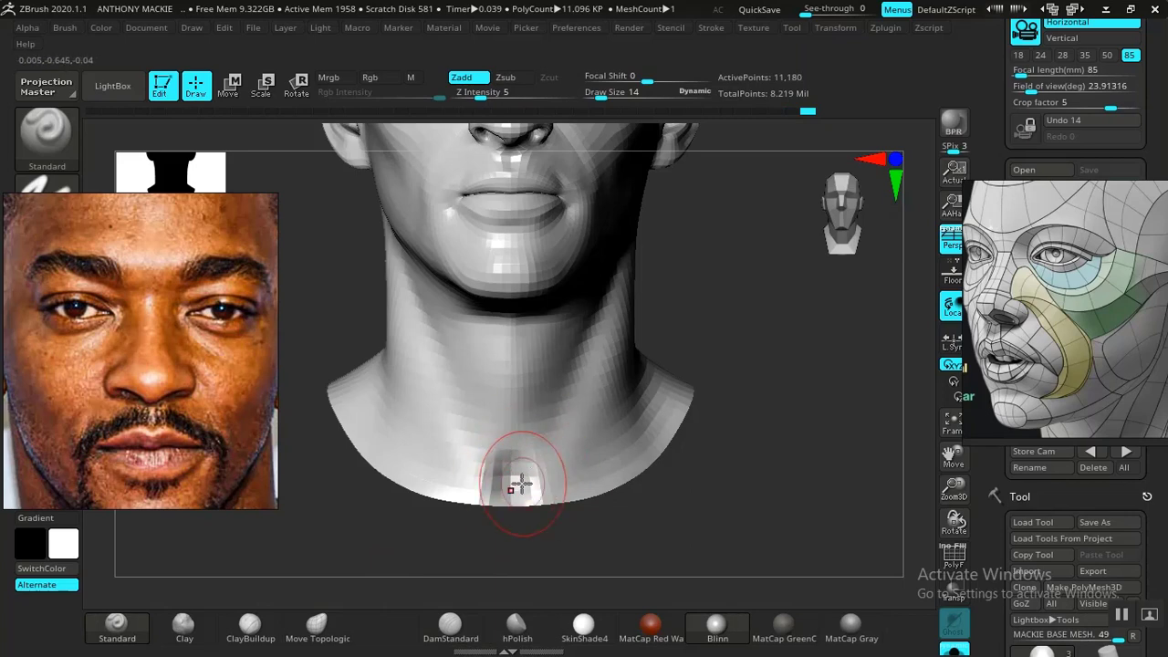
mouse_move(735, 408)
left_mouse_down()
mouse_move(774, 413)
mouse_move(638, 444)
left_mouse_up()
mouse_move(774, 474)
left_mouse_down("alt")
mouse_move(727, 407)
mouse_move(743, 480)
mouse_move(733, 498)
mouse_move(661, 483)
mouse_move(627, 439)
left_mouse_up("alt")
mouse_move(692, 485)
left_mouse_down()
mouse_move(761, 459)
mouse_move(646, 430)
mouse_move(761, 373)
mouse_move(731, 466)
mouse_move(720, 440)
left_mouse_up()
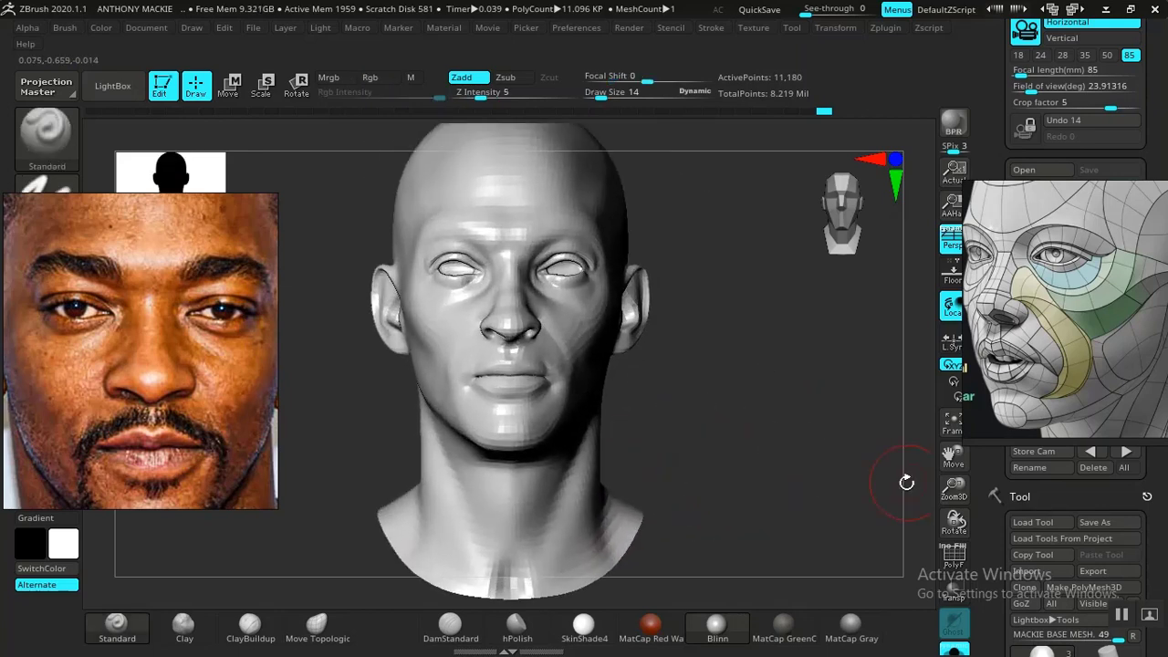
- Switch the material to MatCap Gray and examine the head from the front, the side and up close
left_click(851, 626)
left_click_drag(785, 430, 769, 407, "alt")
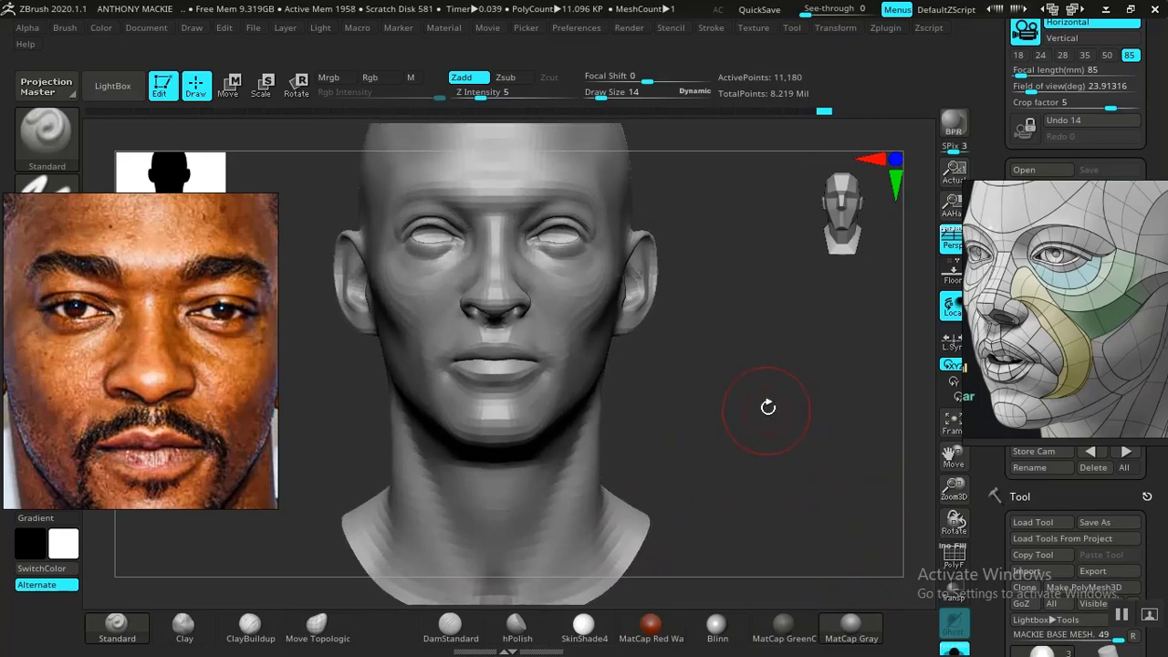
left_click(952, 423)
left_click_drag(758, 367, 861, 483)
key("f")
mouse_move(879, 373)
left_mouse_down()
mouse_move(886, 430)
mouse_move(874, 475)
mouse_move(814, 426)
mouse_move(856, 443)
left_mouse_up()
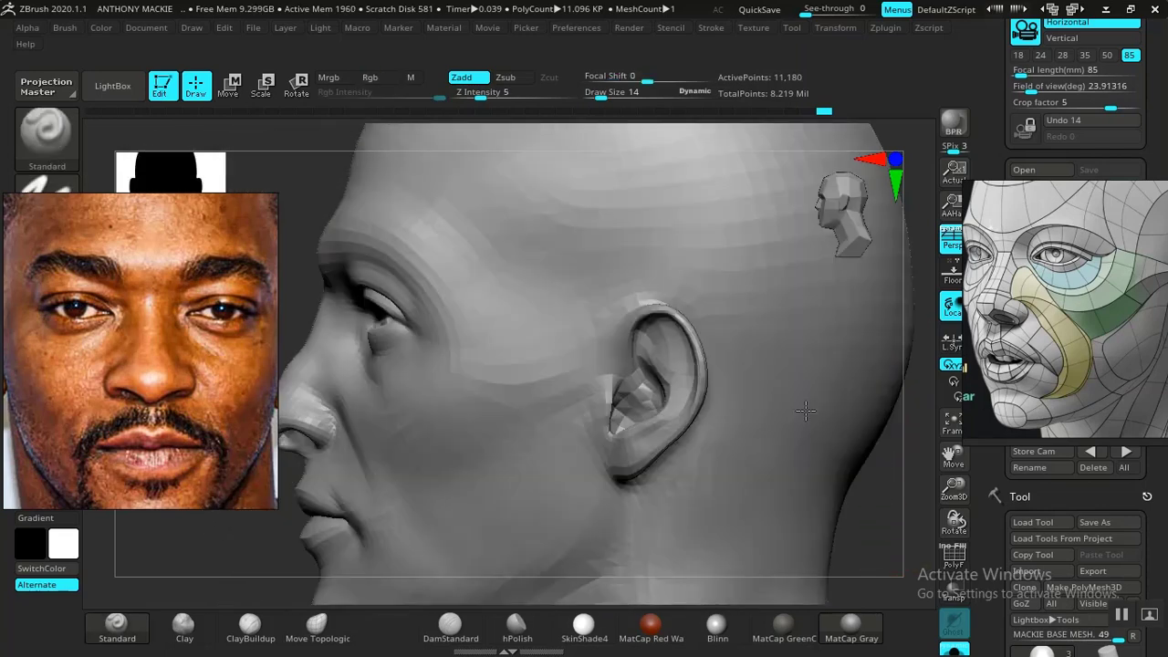
left_click_drag(309, 201, 621, 305)
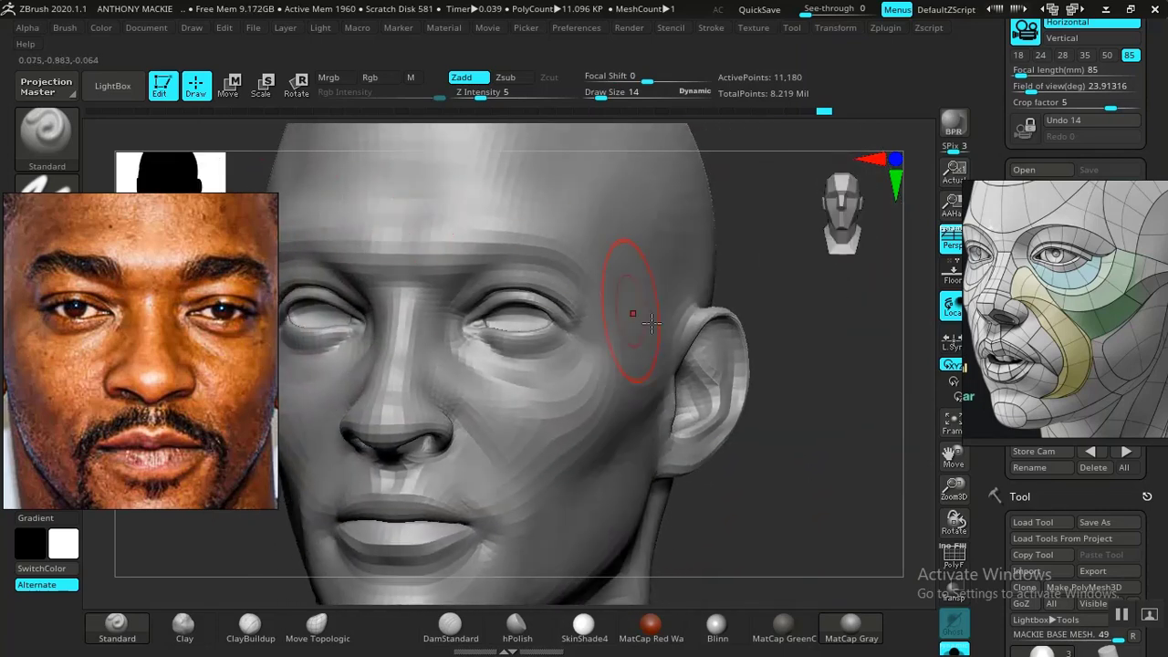
left_click_drag(821, 468, 848, 439)
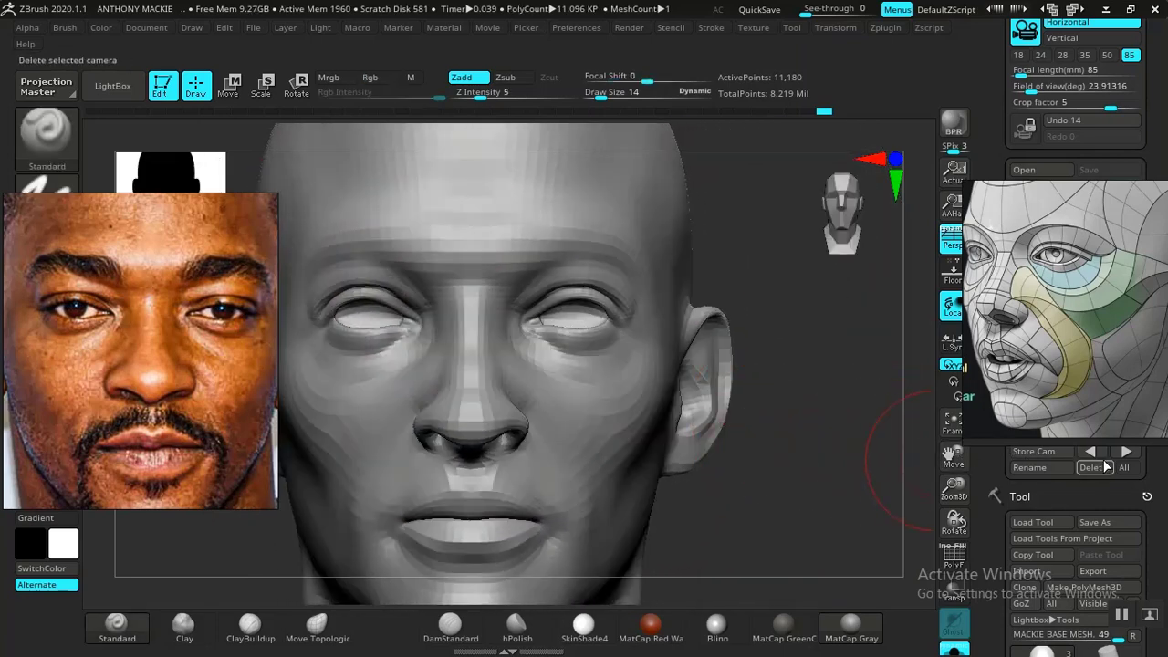
- Compare the stored FRONT CAM view with the photo reference, set the Standard draw size to 16 and return the material to Blinn
left_click(1126, 453)
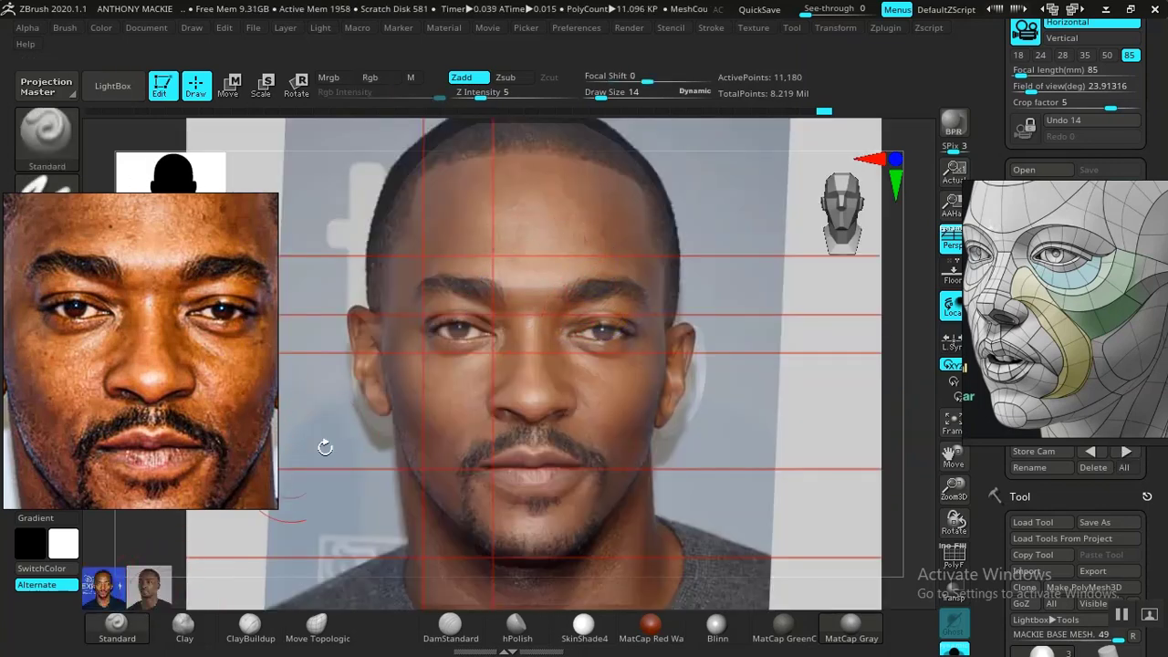
key("space")
left_click_drag(572, 264, 575, 264)
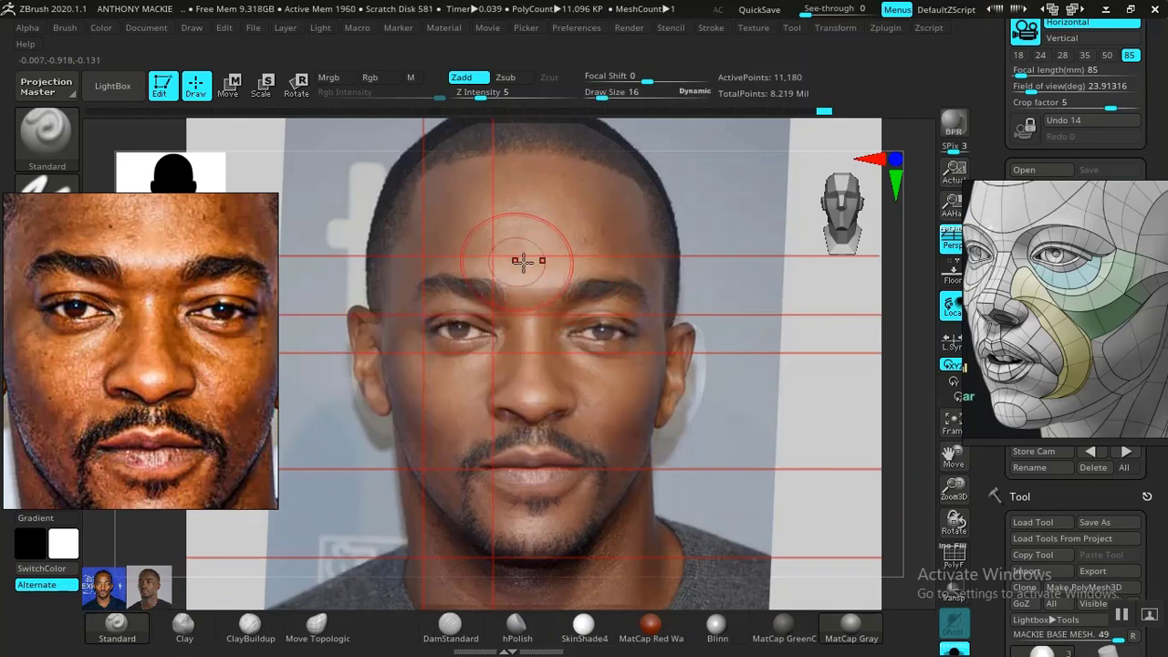
key("shift+z")
left_click_drag(759, 344, 769, 448)
left_click(716, 625)
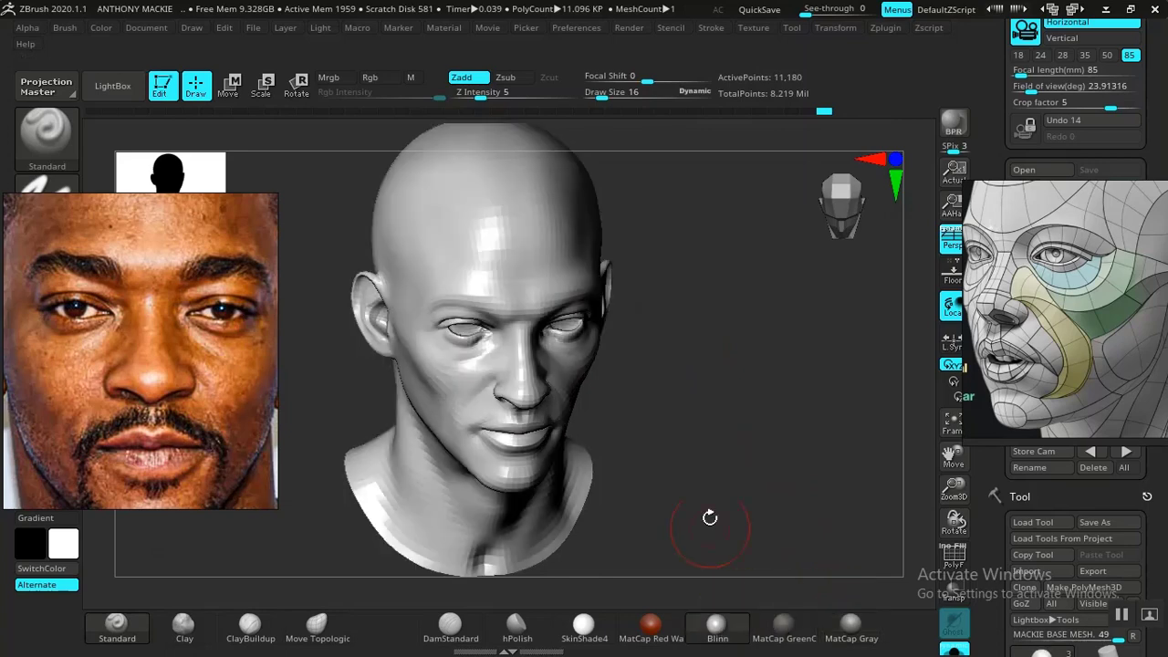
mouse_move(710, 518)
left_mouse_down()
mouse_move(690, 456)
mouse_move(645, 487)
mouse_move(665, 498)
mouse_move(456, 477)
mouse_move(417, 404)
mouse_move(438, 454)
mouse_move(454, 582)
mouse_move(411, 438)
mouse_move(386, 508)
mouse_move(386, 493)
mouse_move(457, 489)
left_mouse_up()
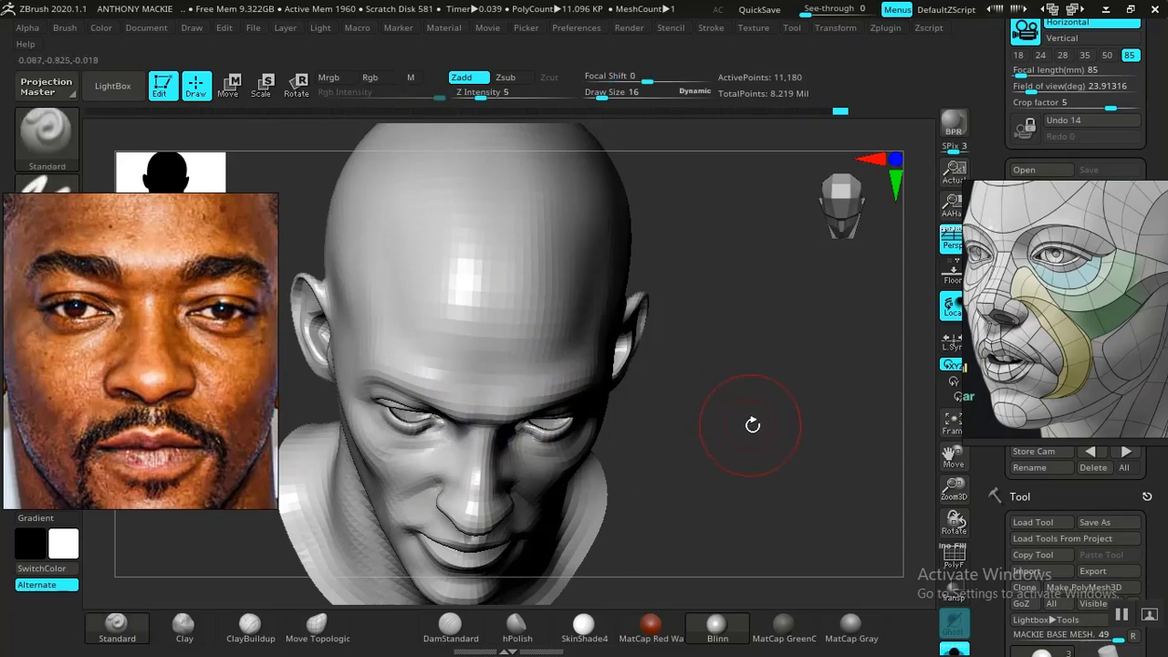
mouse_move(752, 425)
left_mouse_down()
mouse_move(751, 326)
mouse_move(760, 390)
mouse_move(788, 407)
mouse_move(759, 422)
left_mouse_up()
key("ctrl")
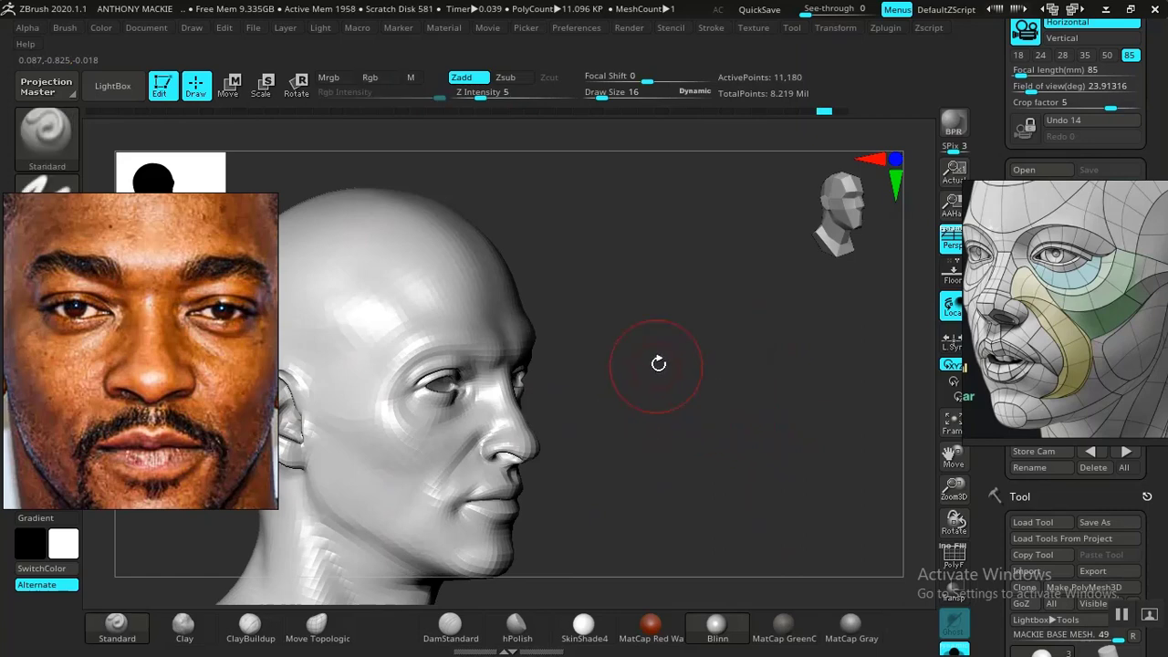
- Build up the brow ridge and lower forehead with the Standard brush and smooth the transitions
mouse_move(652, 383)
left_mouse_down()
mouse_move(709, 396)
mouse_move(726, 446)
mouse_move(527, 366)
left_mouse_up()
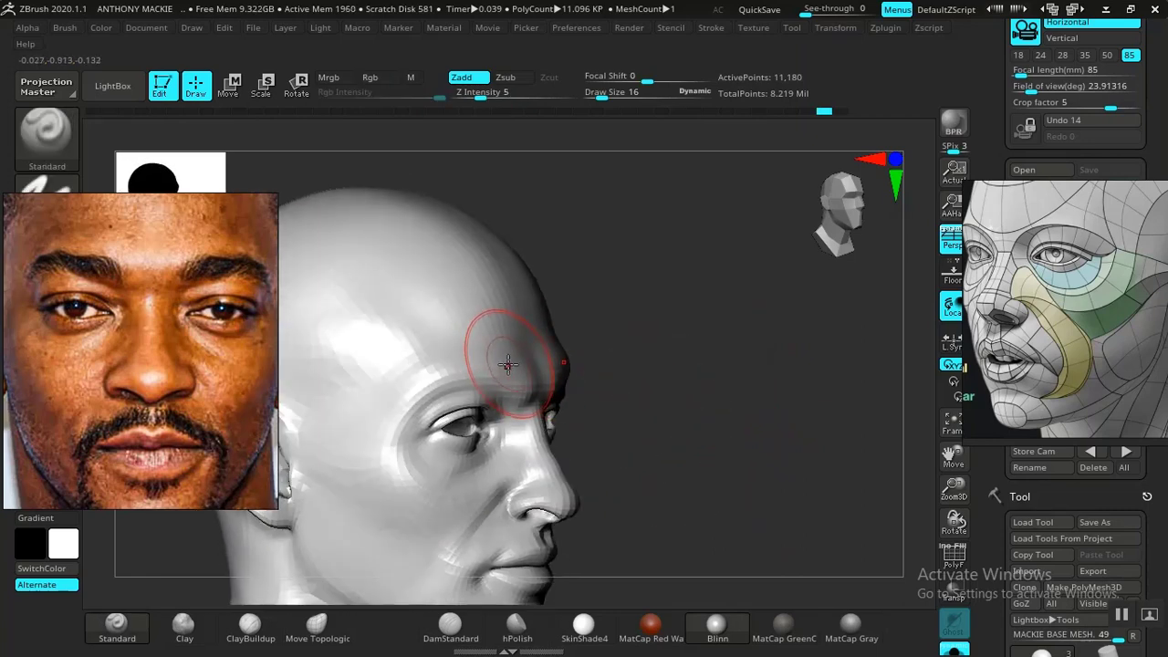
left_click_drag(607, 376, 660, 393)
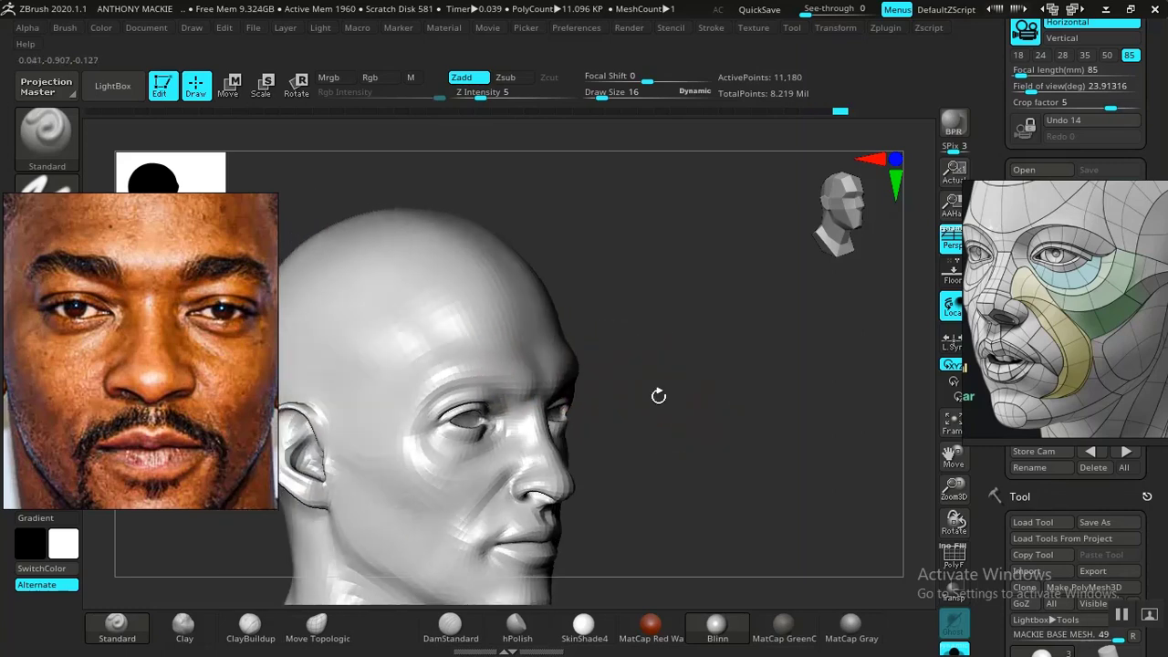
key("shift")
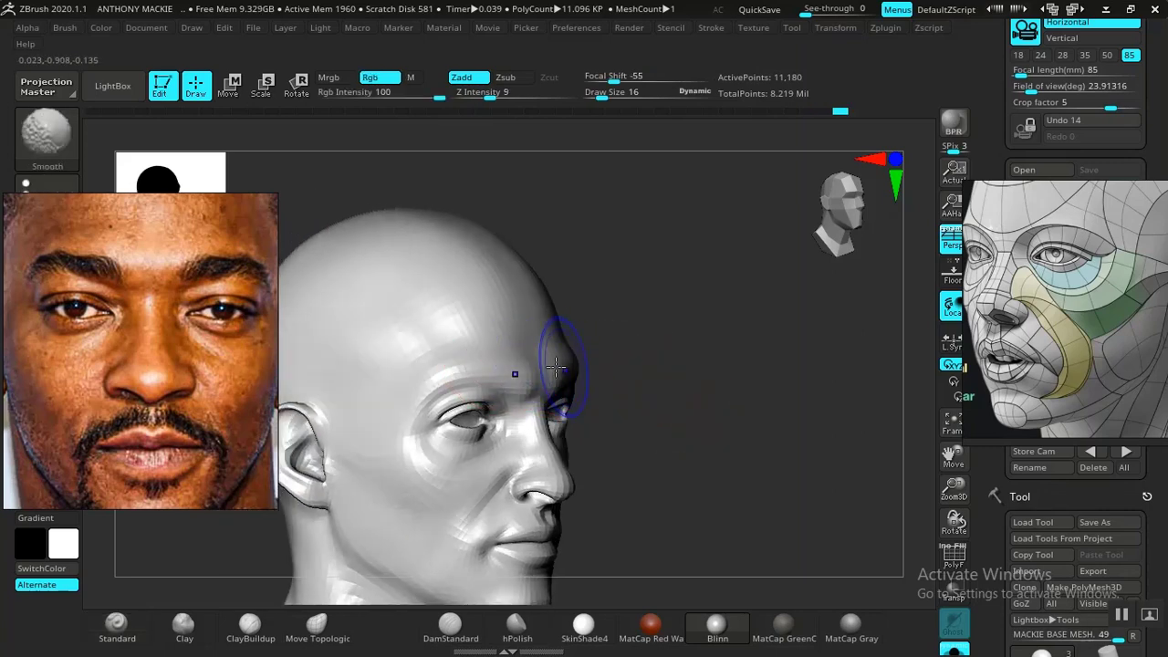
mouse_move(777, 444)
left_mouse_down("alt")
mouse_move(743, 433)
mouse_move(769, 521)
mouse_move(736, 414)
mouse_move(751, 530)
mouse_move(551, 477)
left_mouse_up("alt")
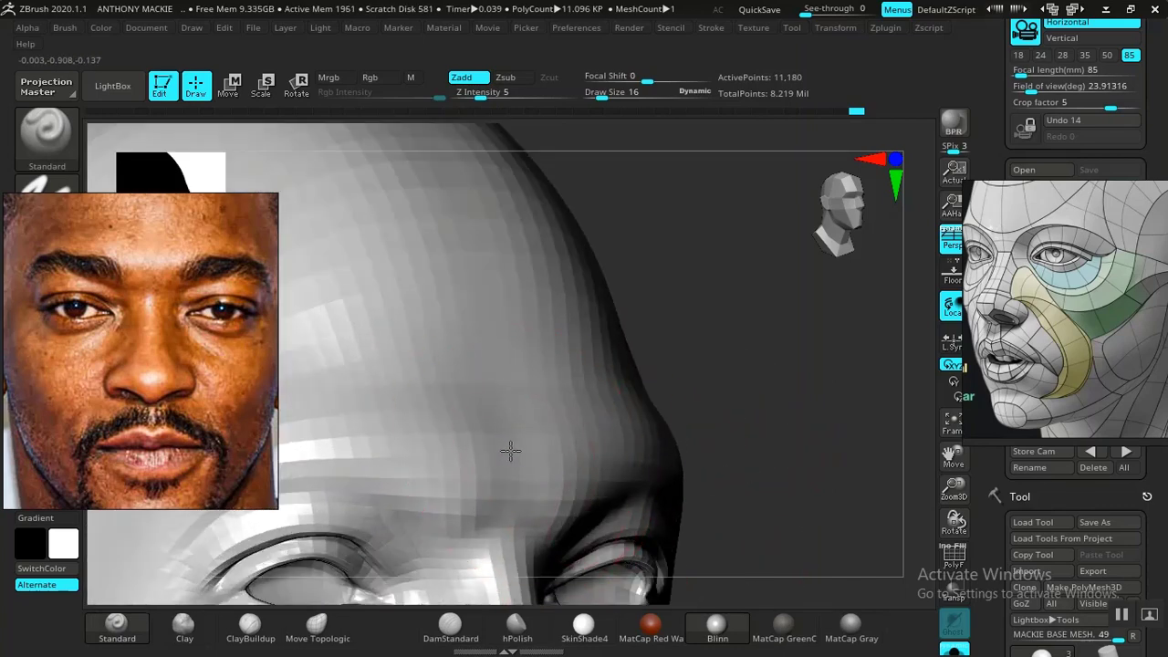
left_click_drag(511, 429, 551, 444, "shift")
- Change the material to MatCap Gray, restore the FRONT CAM view for comparison with the photo and choose the Move Topological brush
left_click_drag(828, 477, 747, 274, "alt")
mouse_move(781, 383)
left_mouse_down("shift")
mouse_move(751, 399)
mouse_move(730, 383)
mouse_move(742, 375)
left_mouse_up("shift")
mouse_move(769, 440)
left_mouse_down("alt")
mouse_move(804, 430)
mouse_move(833, 471)
mouse_move(871, 485)
mouse_move(824, 391)
mouse_move(830, 474)
mouse_move(770, 456)
mouse_move(764, 430)
mouse_move(795, 448)
mouse_move(795, 522)
mouse_move(842, 532)
mouse_move(805, 505)
mouse_move(800, 412)
mouse_move(827, 470)
left_mouse_up("alt")
left_click(850, 629)
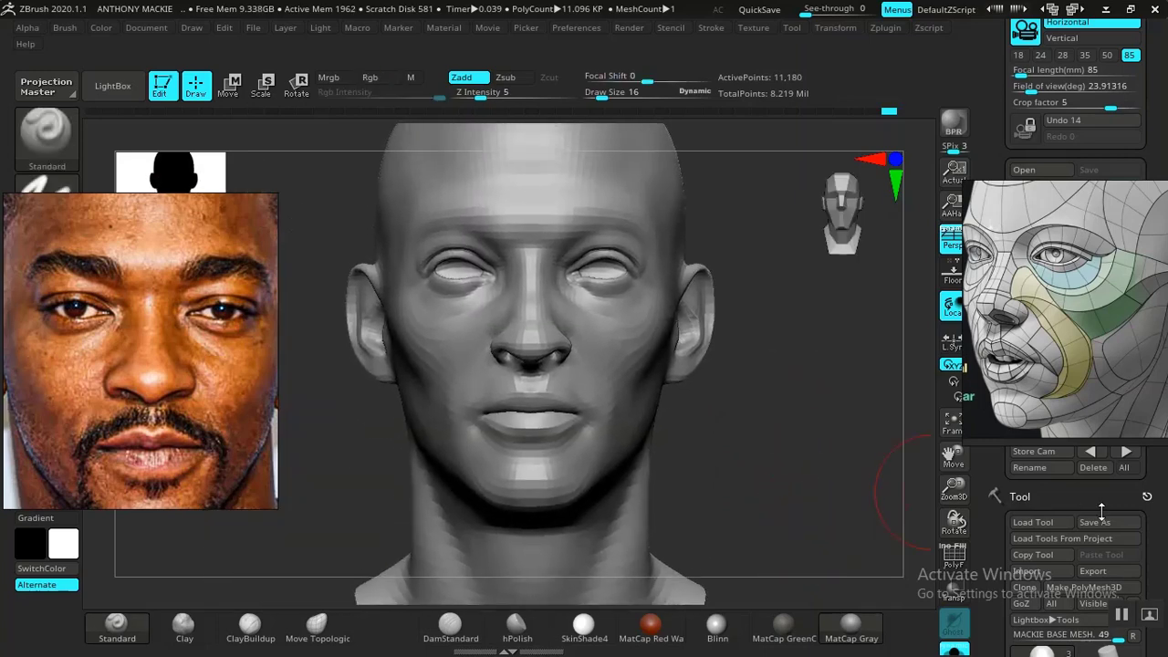
left_click(1132, 461)
key("shift+z")
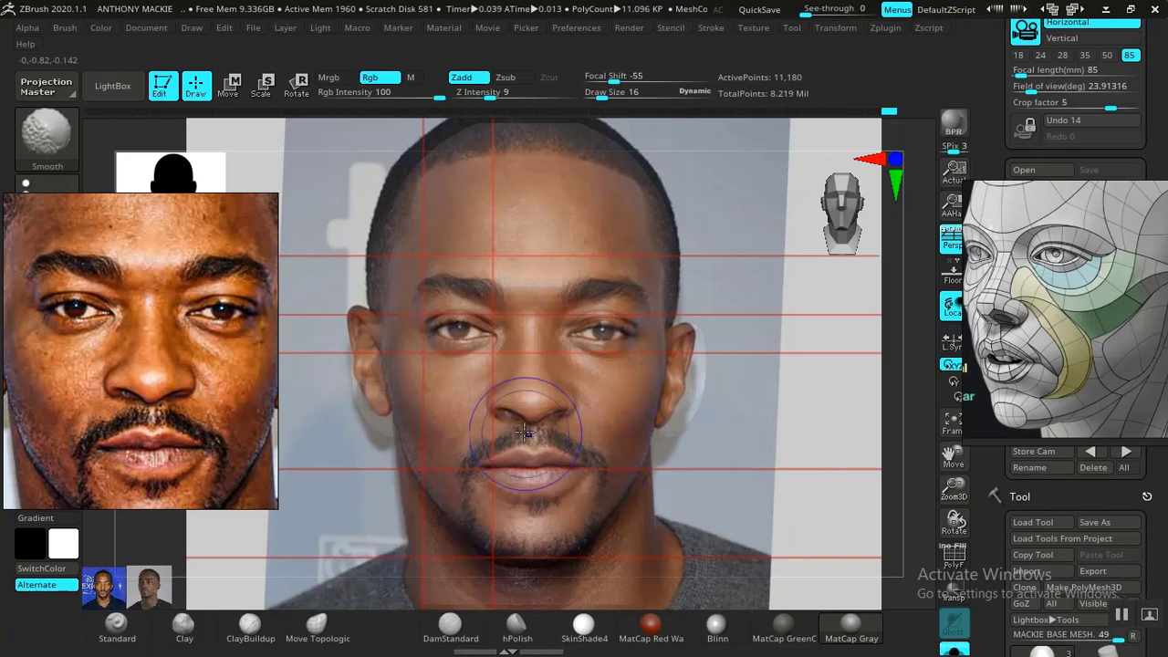
left_click(325, 627)
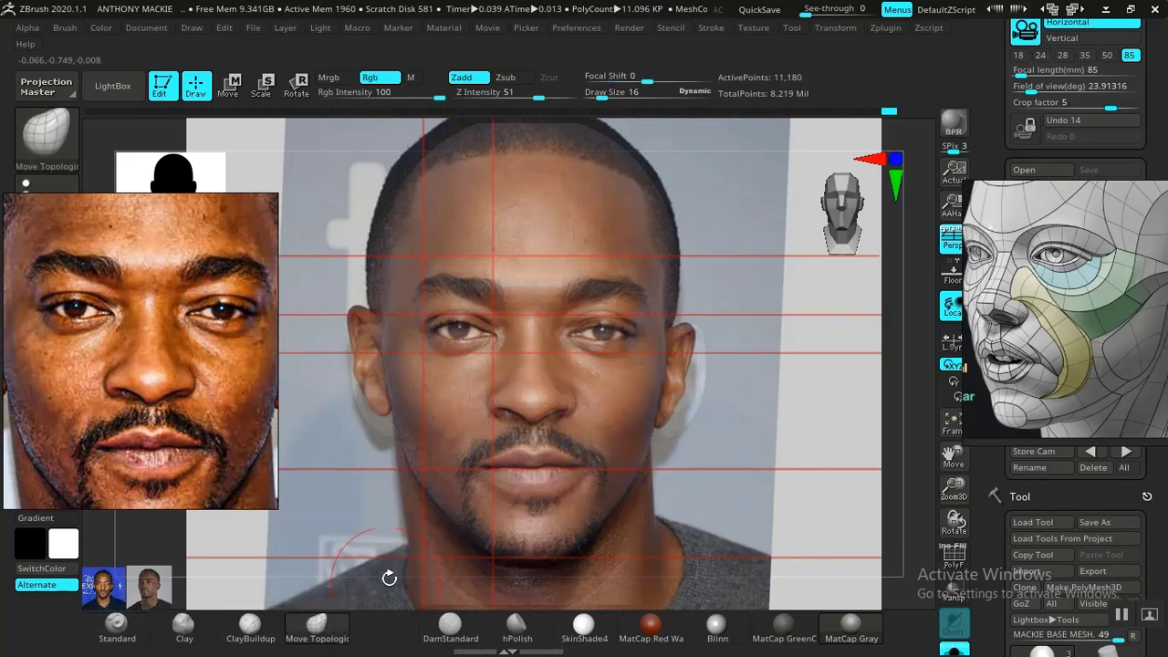
key("shift+z")
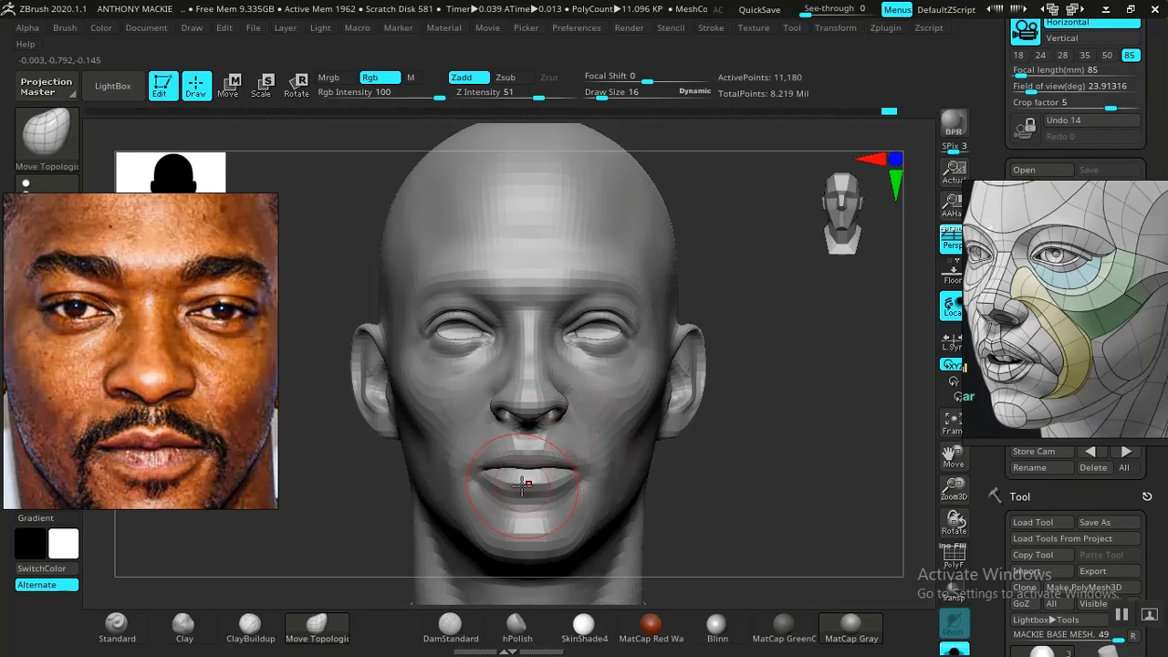
- Compare the head's nose and mouth with the photo overlay from several views and set the Move Topological draw size to 10
left_click_drag(724, 478, 800, 469)
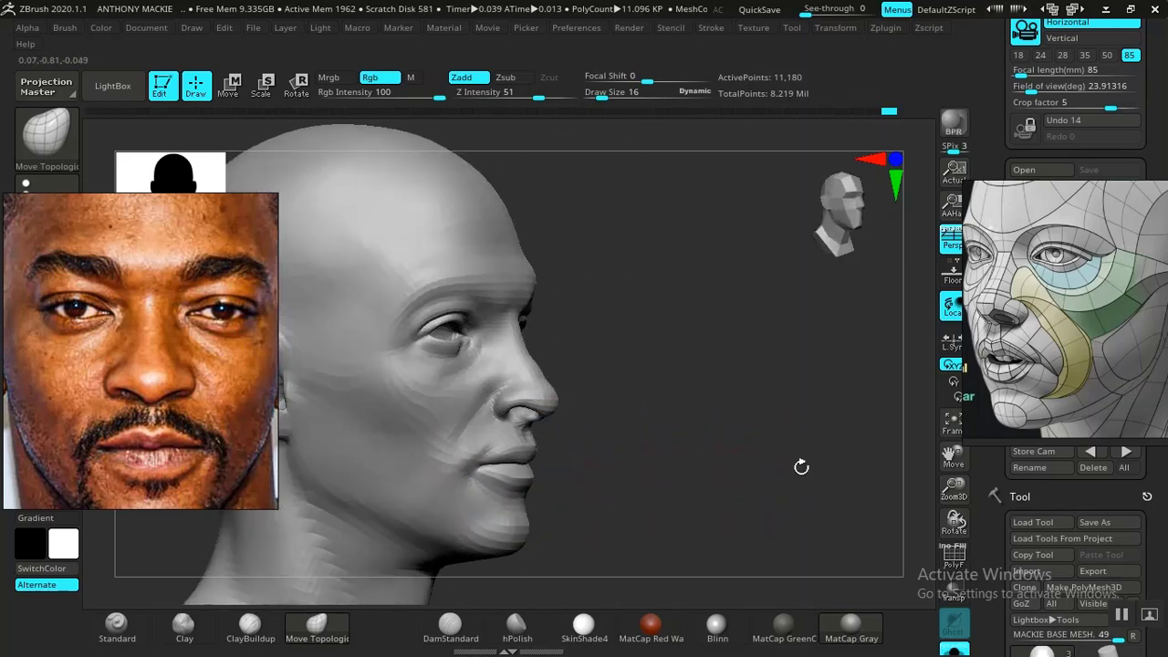
left_click_drag(699, 447, 824, 423)
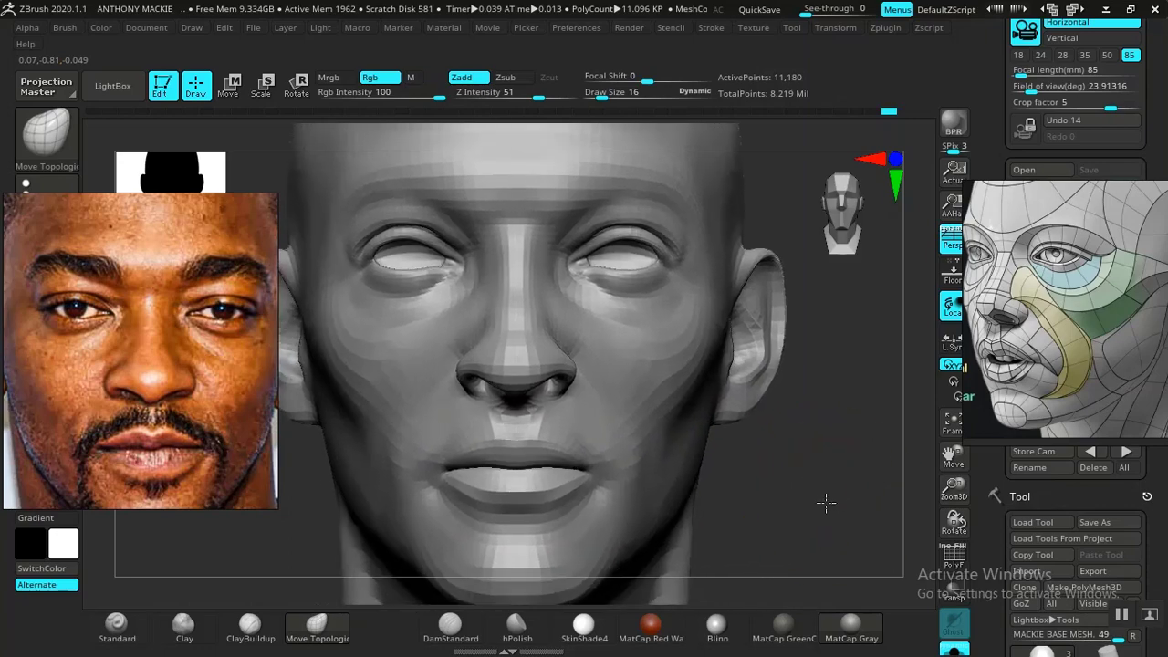
left_click_drag(834, 496, 777, 459)
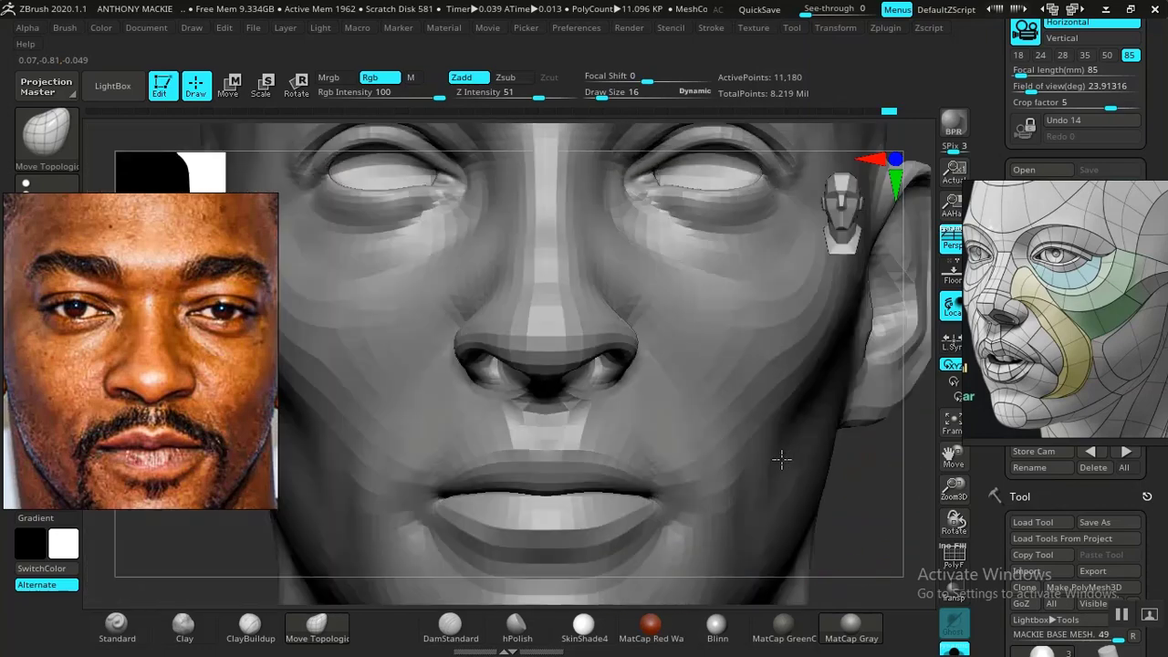
left_click_drag(839, 431, 819, 483, "alt")
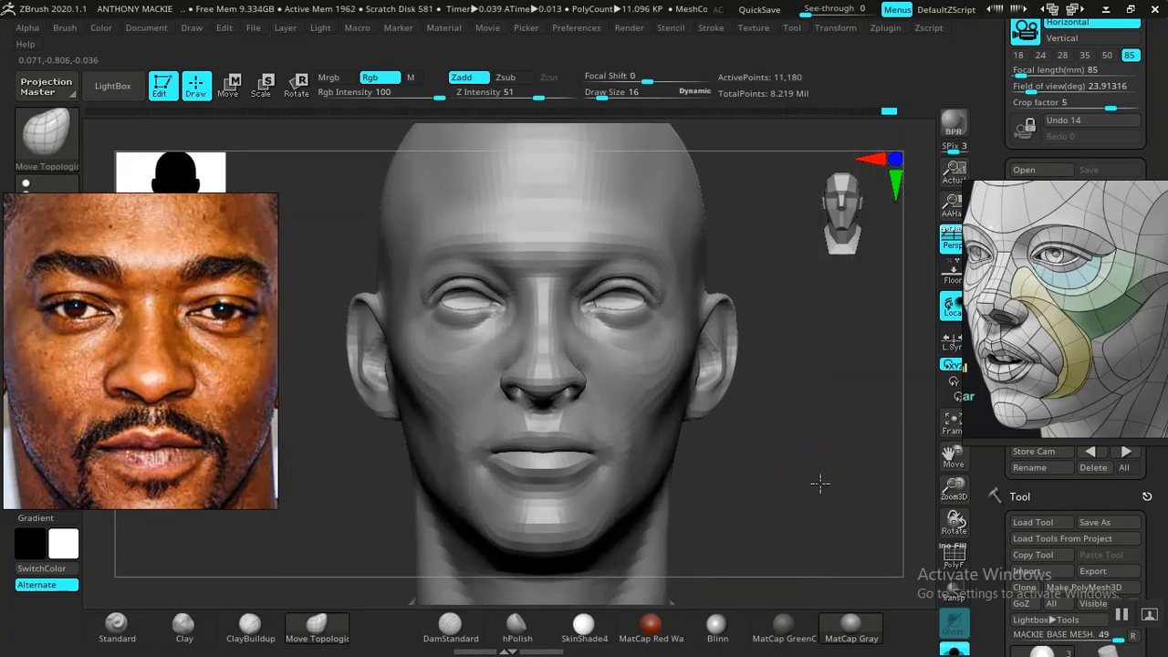
key("shift+z")
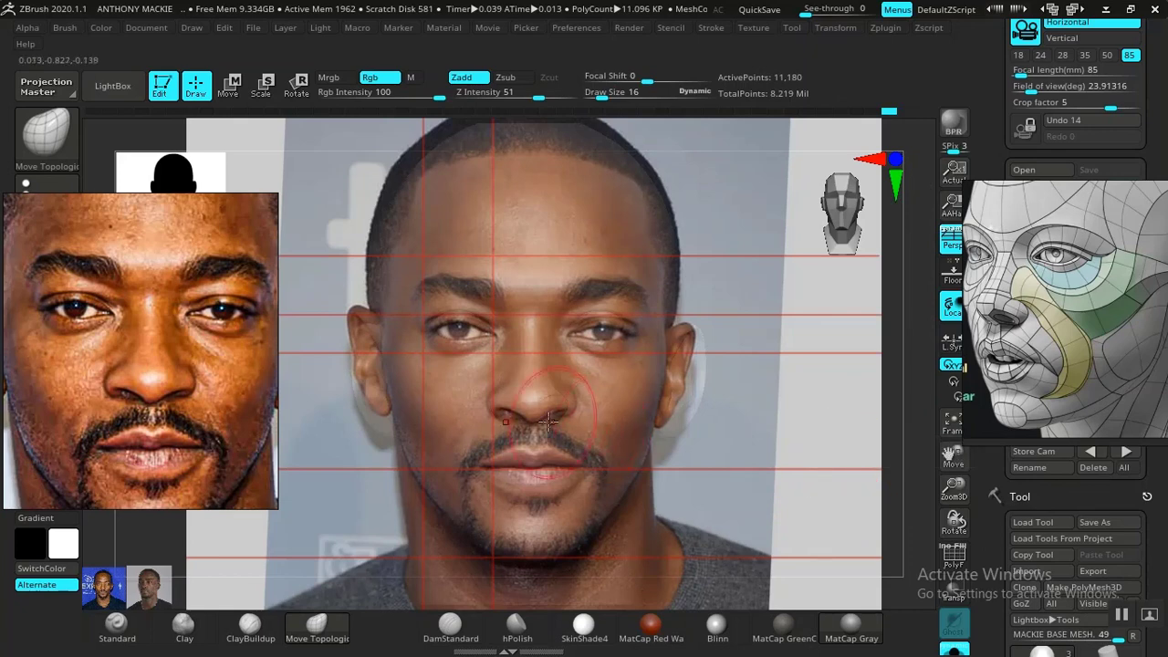
right_click(535, 391)
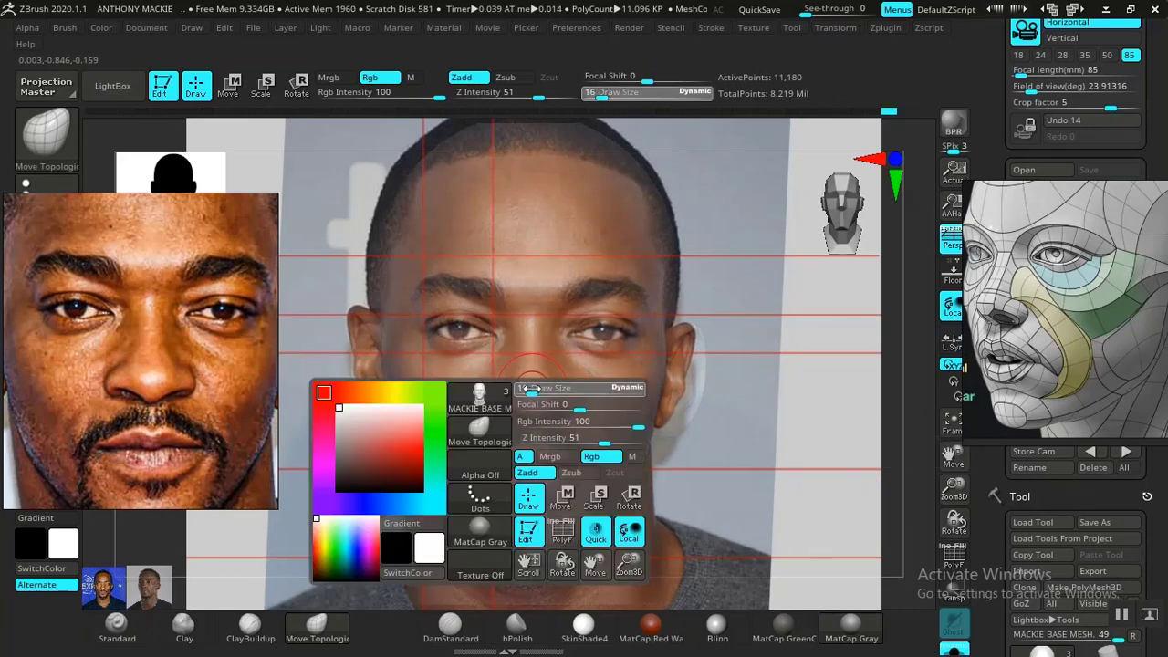
left_click_drag(533, 389, 521, 410)
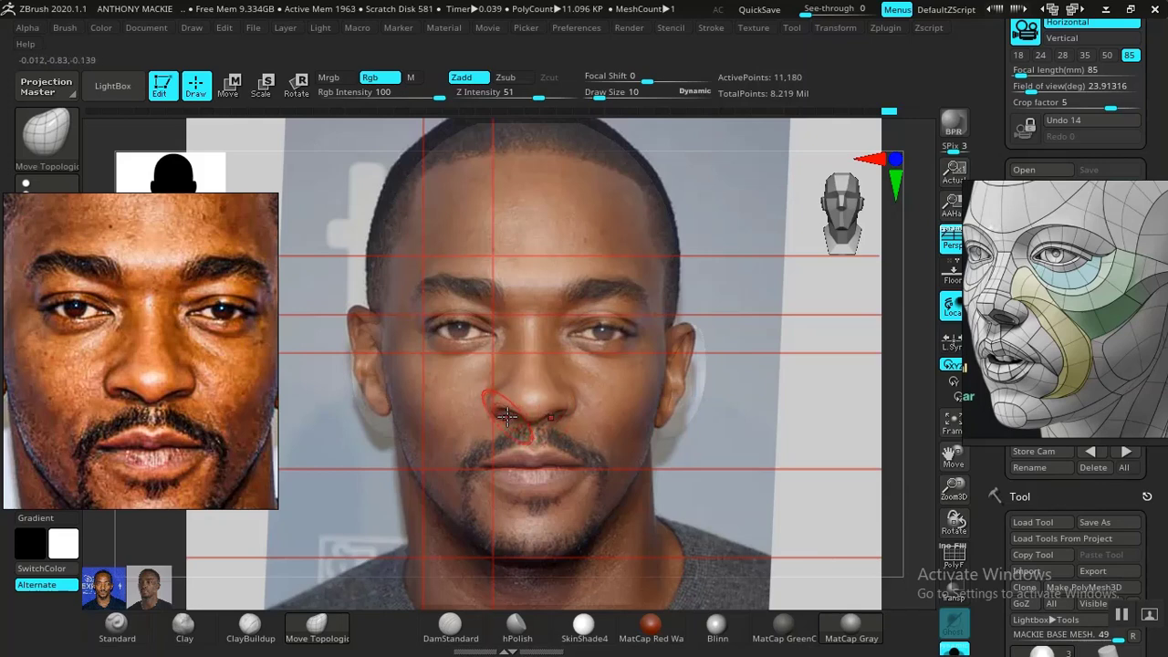
key("shift")
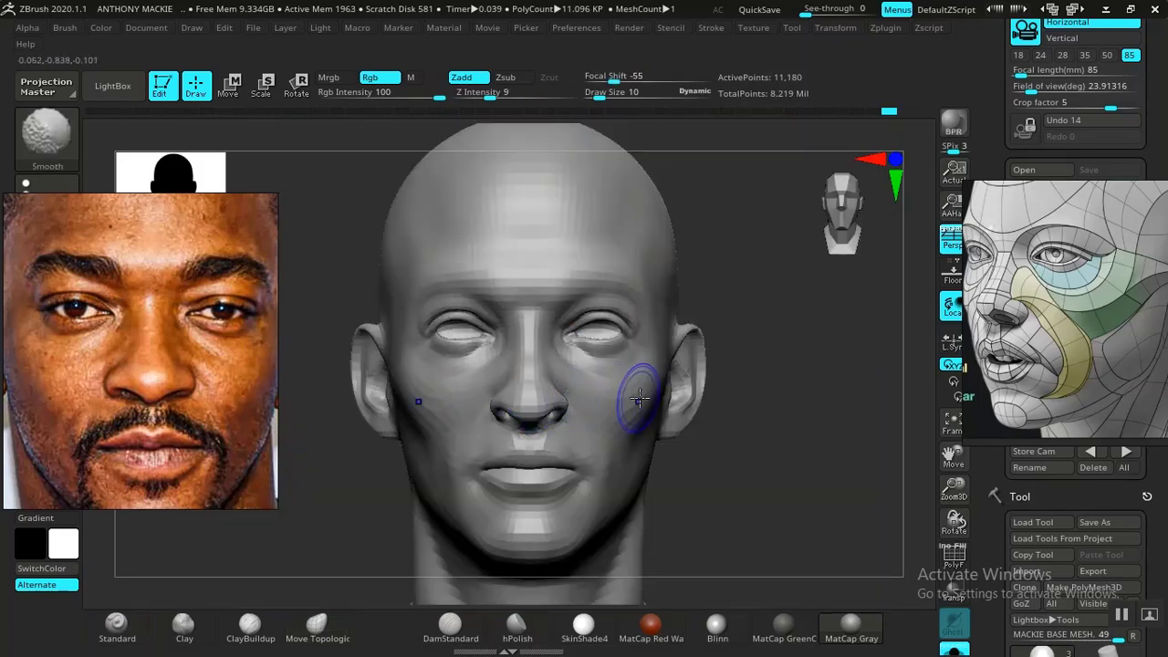
key("shift+z")
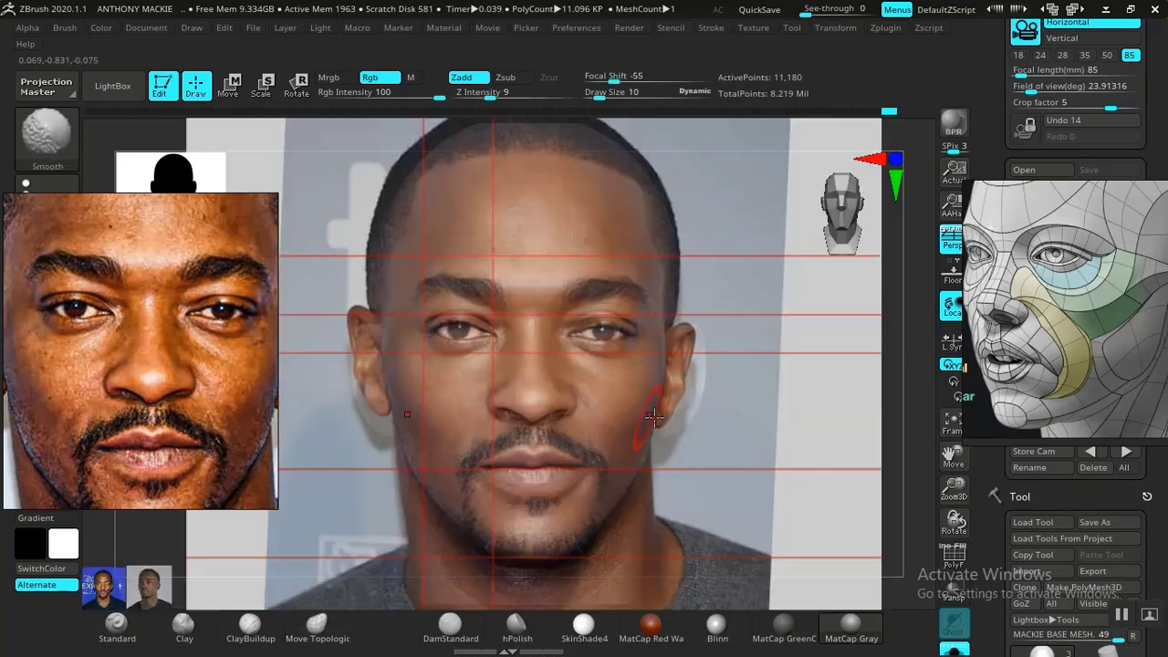
key("shift+z")
mouse_move(772, 460)
left_mouse_down()
mouse_move(812, 526)
mouse_move(890, 449)
mouse_move(781, 437)
mouse_move(794, 472)
mouse_move(749, 529)
mouse_move(676, 507)
left_mouse_up()
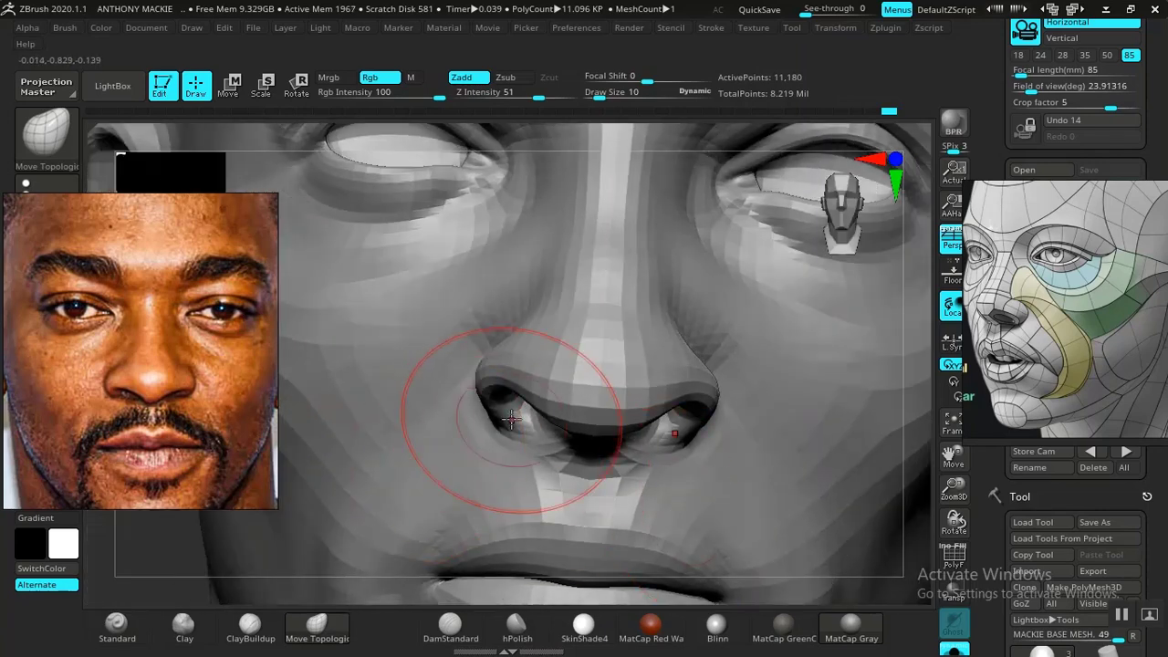
- Set the Move Topological draw size to 4 and reshape the outer nostril rims from the front and side
key("space")
left_click_drag(521, 398, 517, 401)
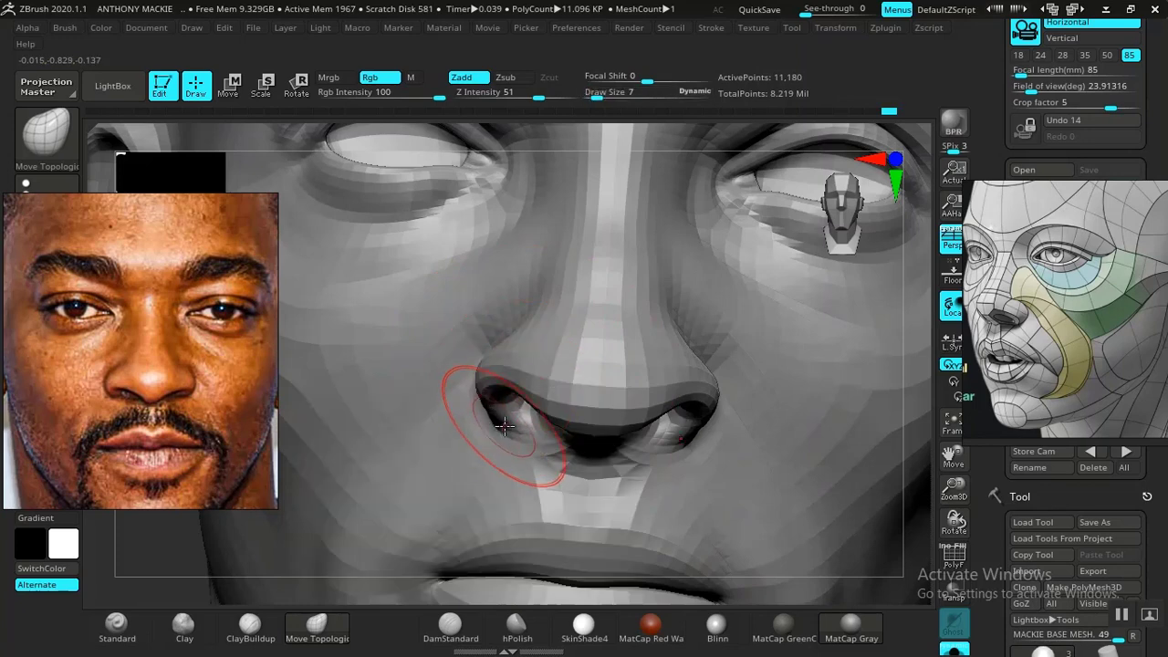
key("space")
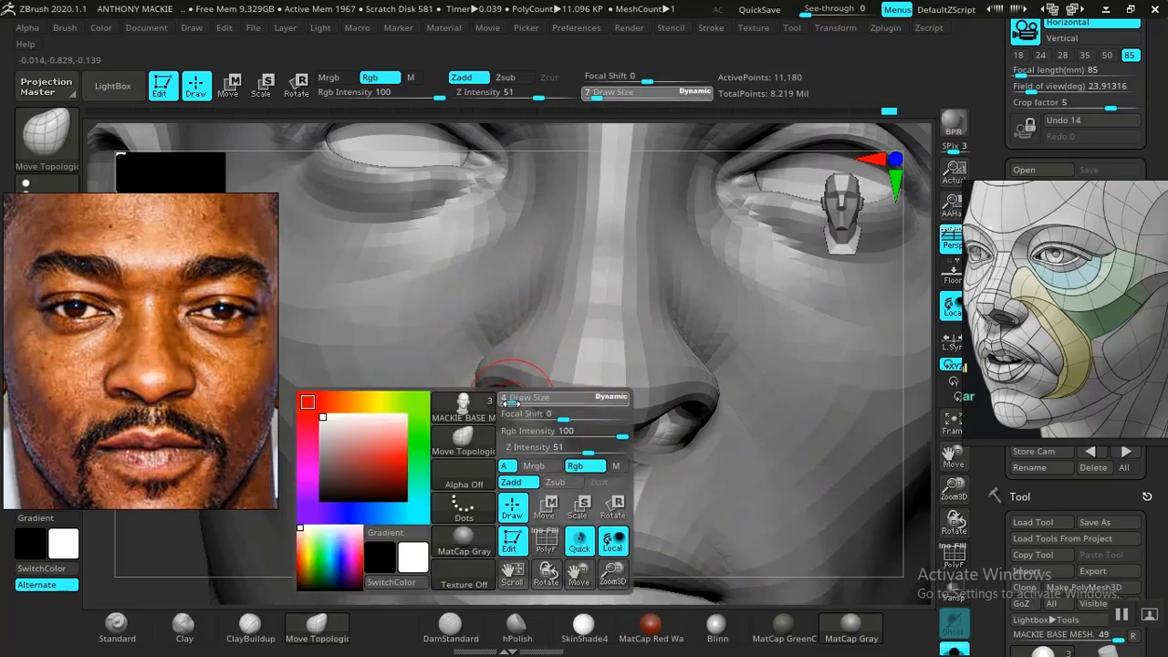
left_click_drag(511, 403, 510, 404)
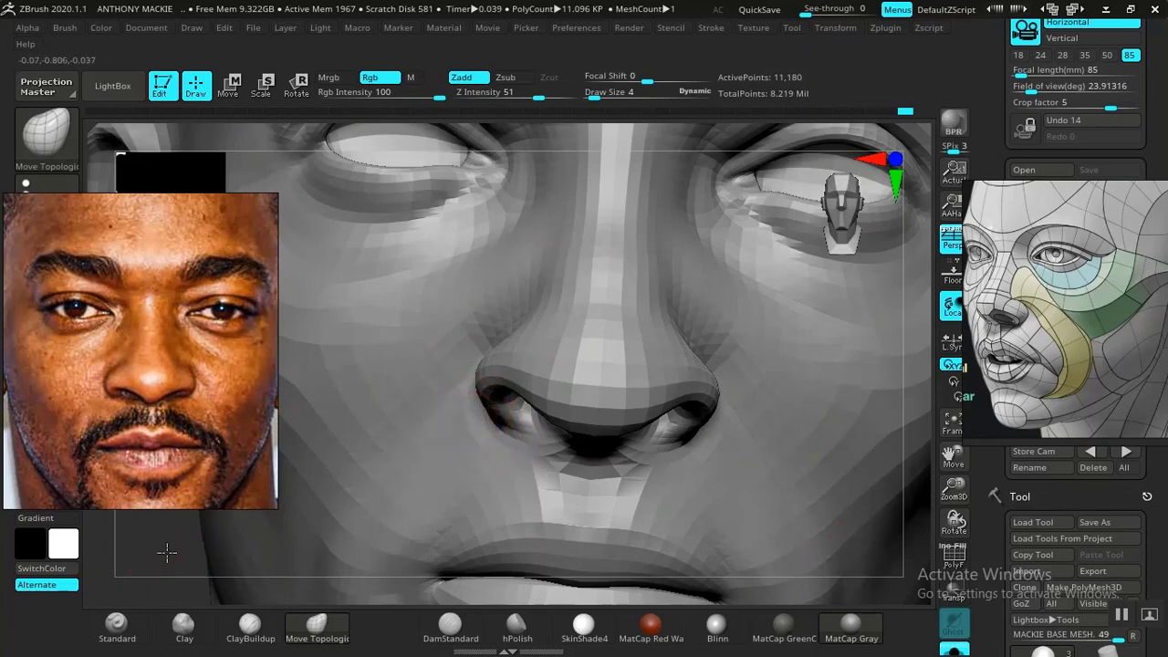
mouse_move(164, 551)
left_mouse_down()
mouse_move(328, 539)
mouse_move(618, 475)
mouse_move(682, 487)
mouse_move(549, 433)
left_mouse_up()
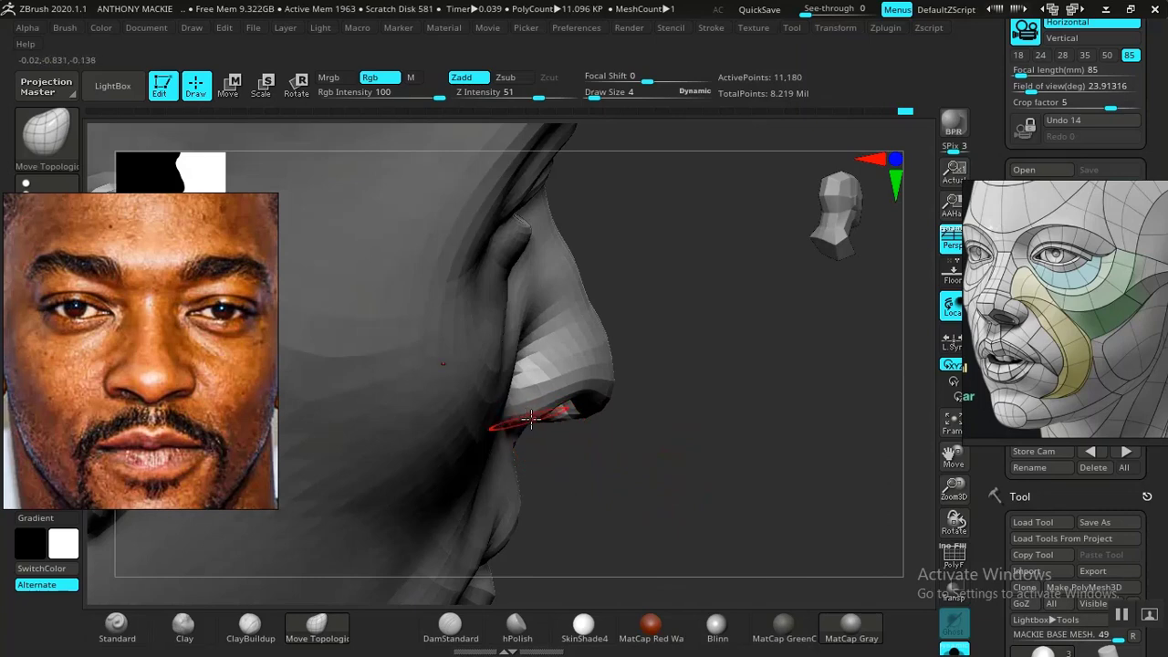
mouse_move(531, 418)
right_mouse_down()
mouse_move(611, 487)
mouse_move(529, 442)
mouse_move(712, 469)
right_mouse_up()
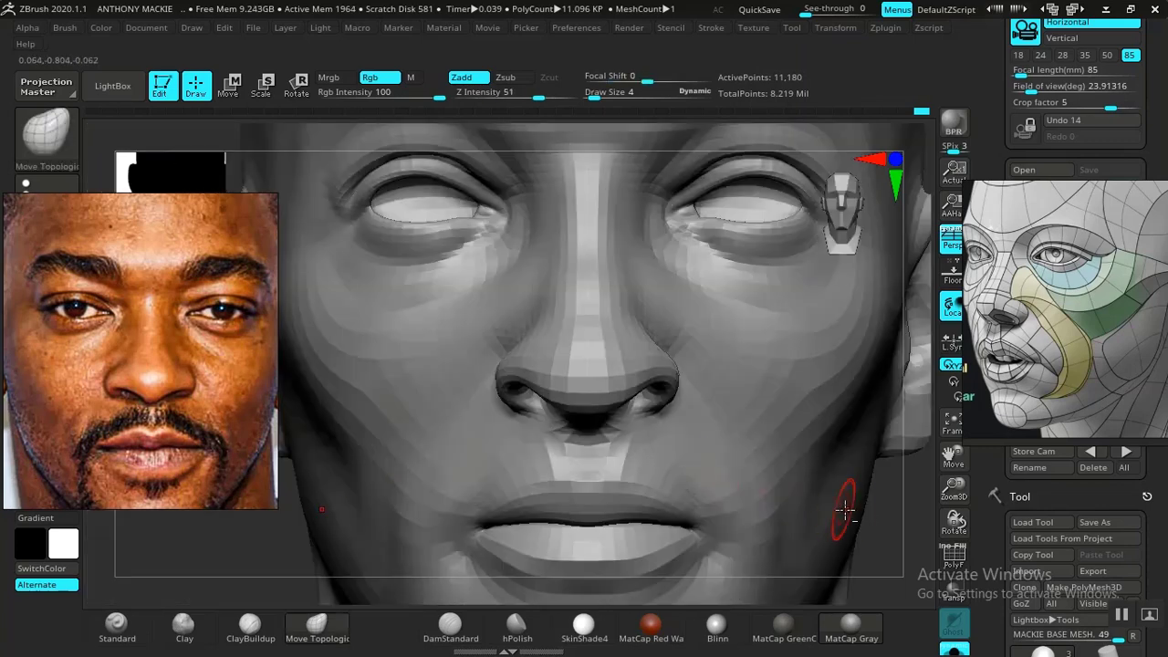
- Reshape the lower nostril wings from below at draw size 5 and adjust the upper nostril rims at draw size 9
mouse_move(895, 529)
right_mouse_down("ctrl")
mouse_move(832, 480)
mouse_move(748, 469)
mouse_move(785, 540)
mouse_move(838, 506)
mouse_move(845, 355)
mouse_move(821, 393)
right_mouse_up("ctrl")
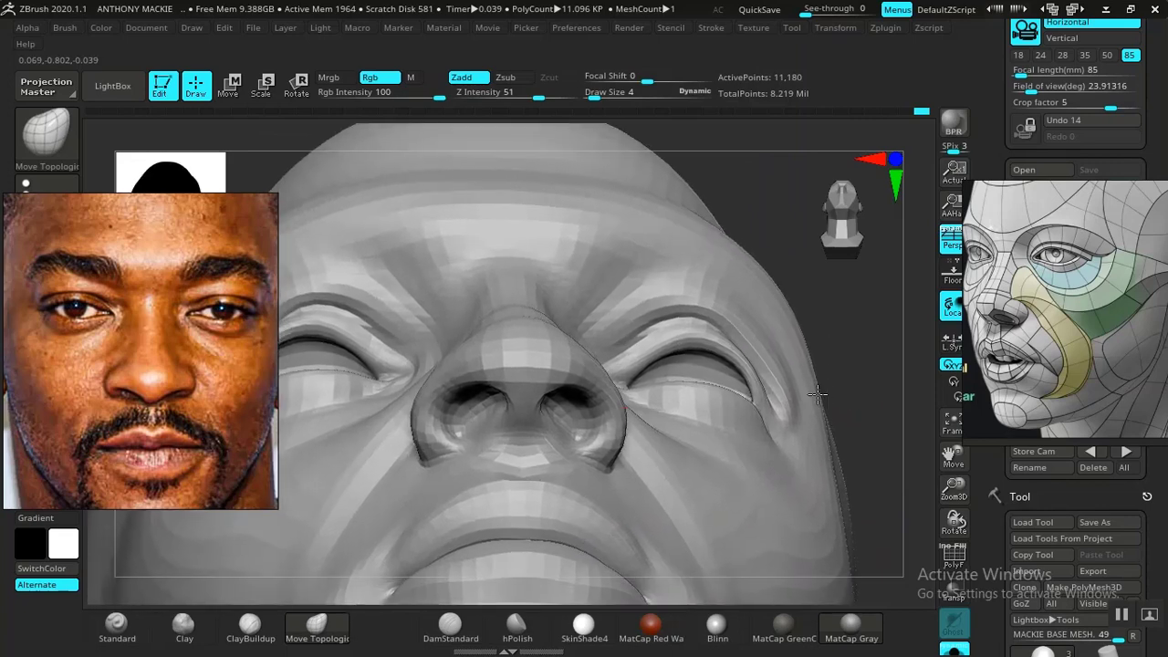
key("space")
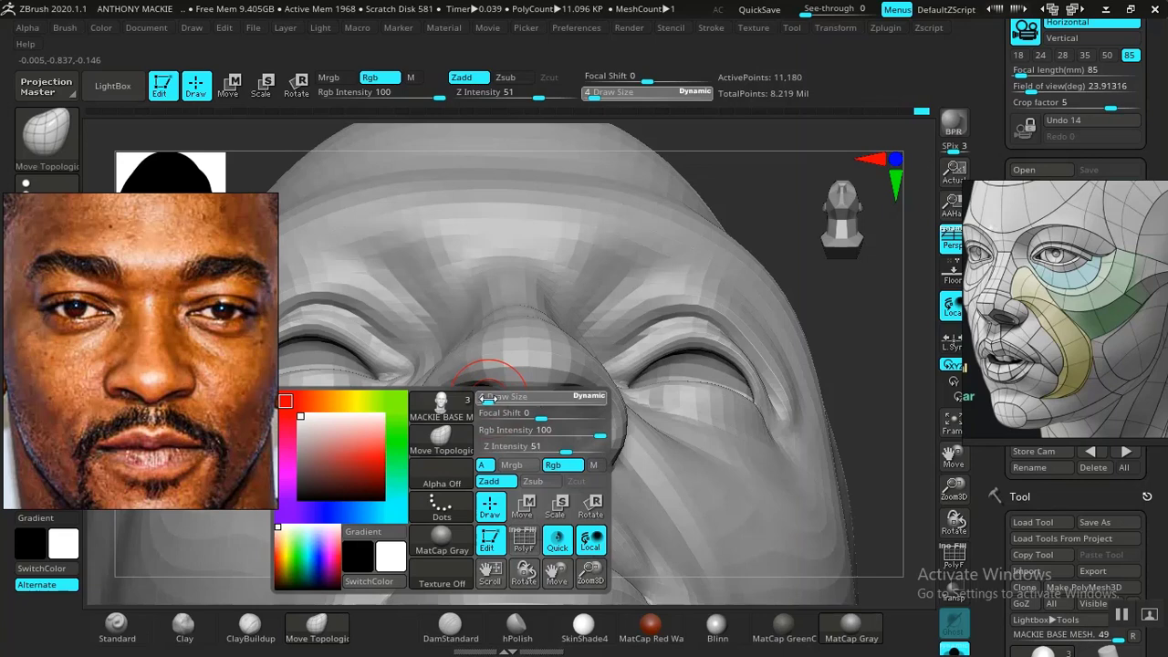
left_click_drag(491, 399, 491, 399)
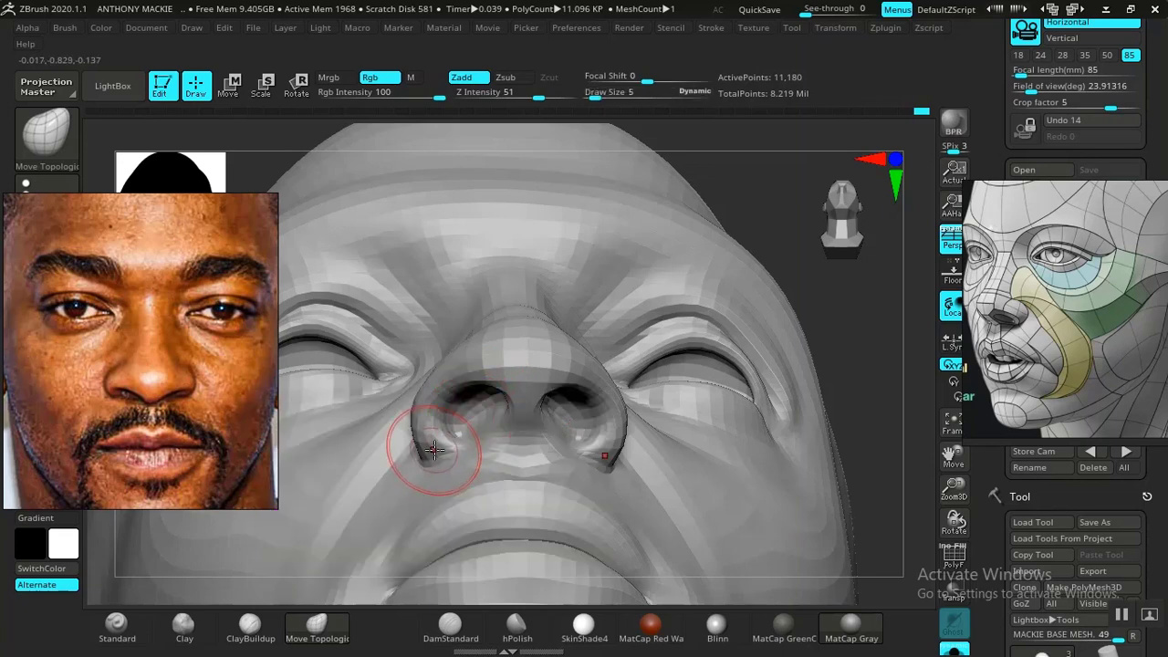
left_click_drag(426, 459, 443, 461)
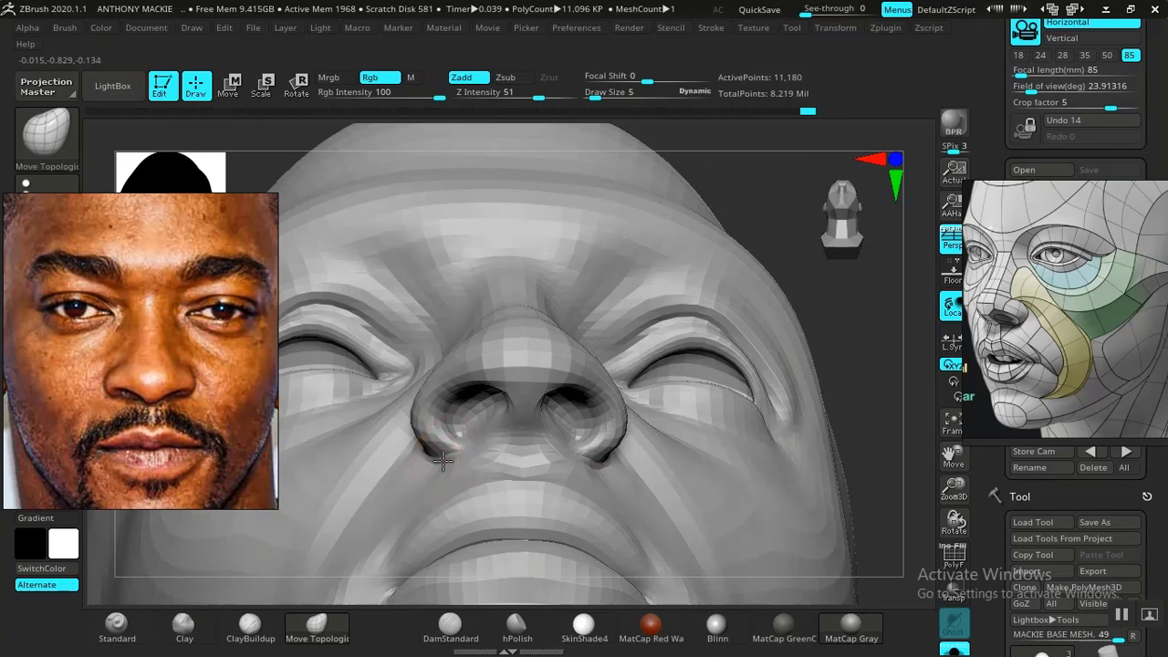
key("space")
left_click_drag(513, 352, 523, 352)
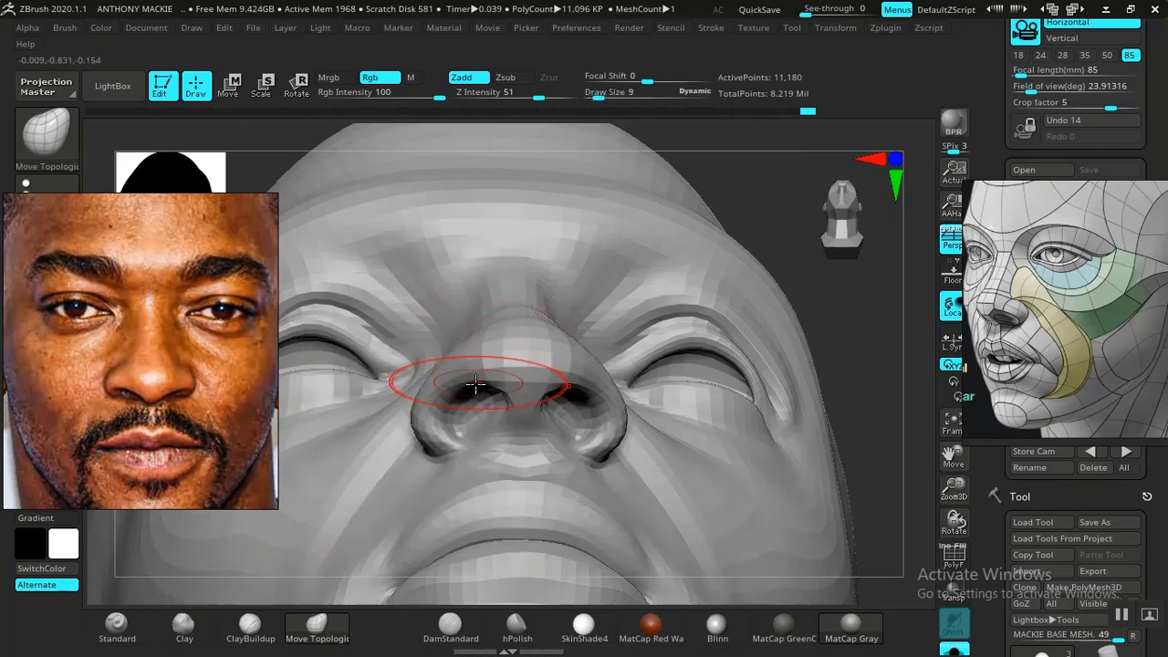
left_click_drag(462, 380, 477, 399)
- Pull the tip of the nose slightly forward and up in a side view with Move Topological at draw size 9
mouse_move(816, 357)
left_mouse_down()
mouse_move(889, 284)
mouse_move(843, 361)
mouse_move(754, 355)
mouse_move(634, 392)
left_mouse_up()
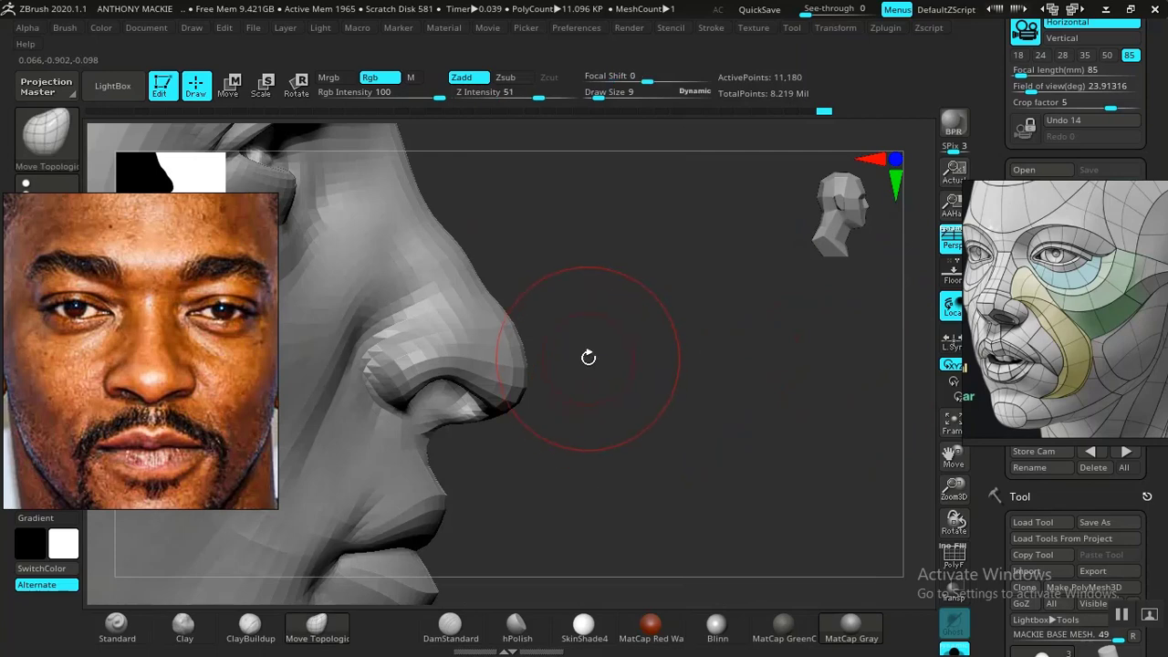
key("space")
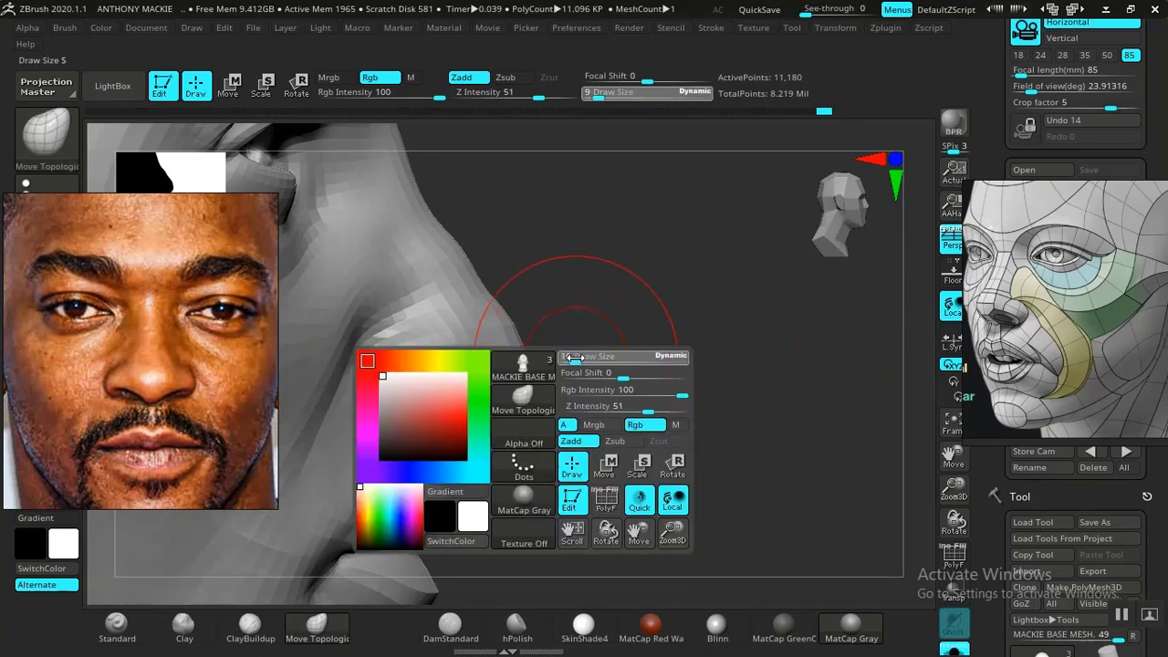
left_click_drag(666, 407, 653, 423, "alt")
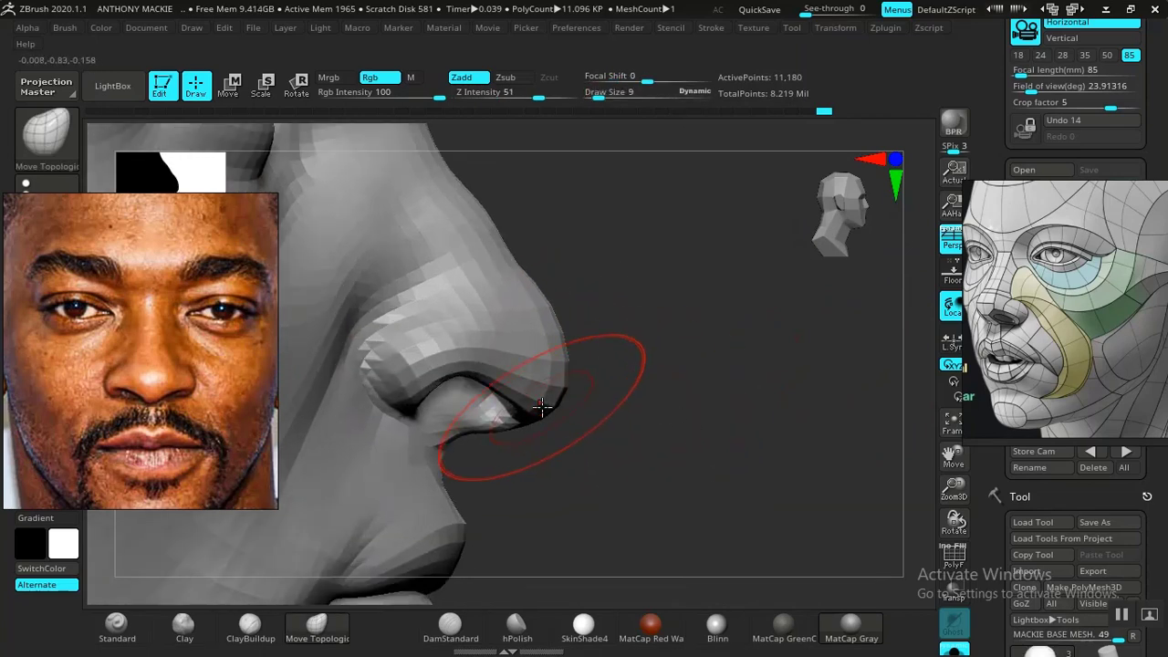
left_click_drag(546, 407, 555, 403)
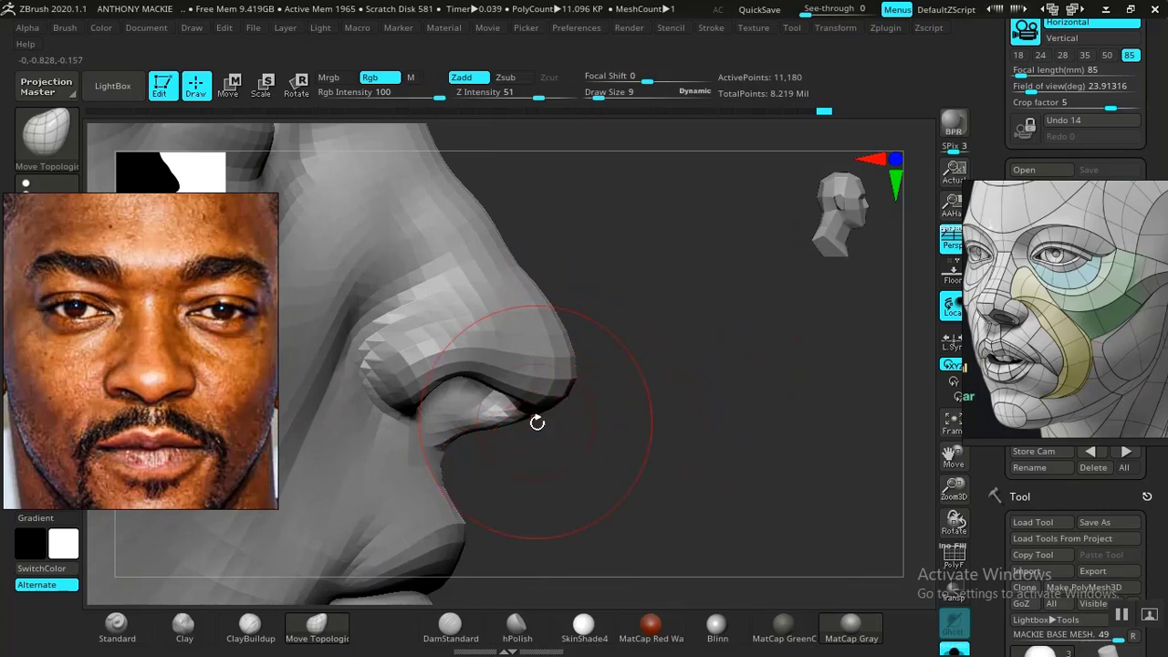
- Lower the columella at draw size 4 and adjust its base above the upper lip at draw size 7
key("space")
left_click_drag(509, 402, 505, 402)
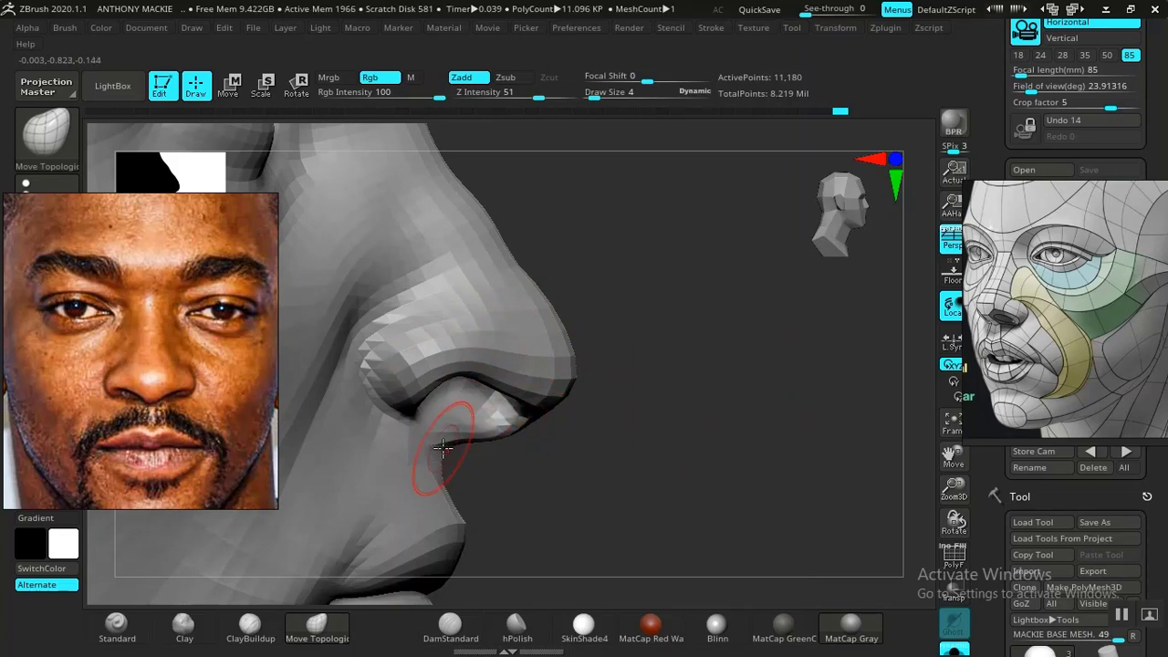
key("space")
mouse_move(461, 402)
left_mouse_down()
mouse_move(476, 401)
mouse_move(463, 402)
left_mouse_up()
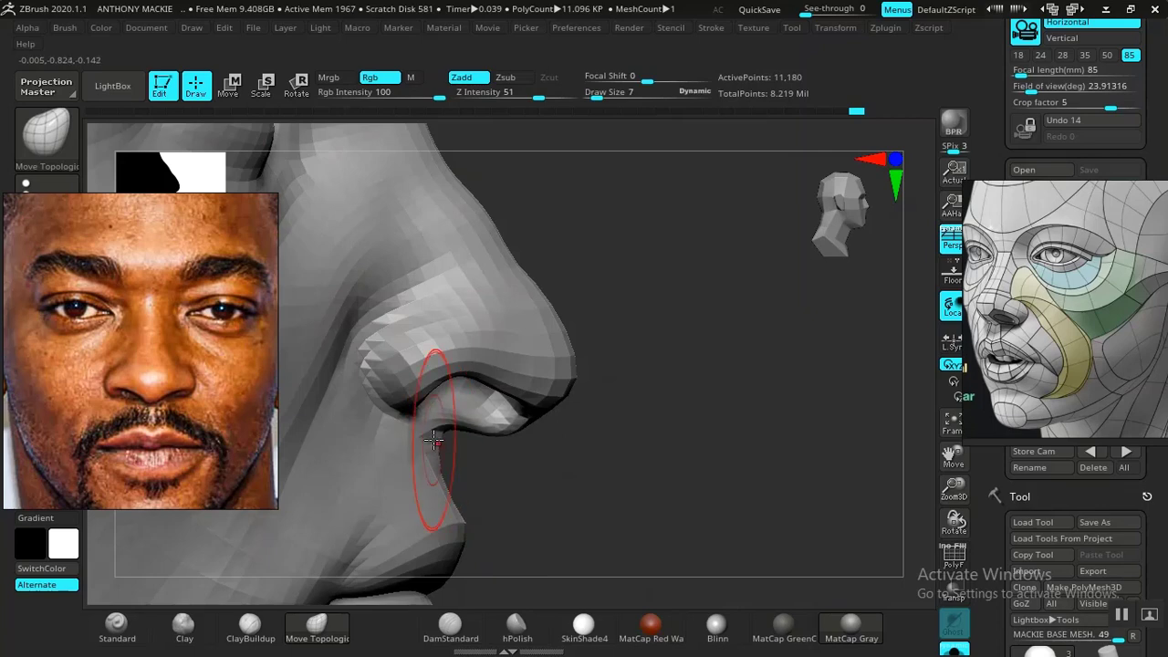
- Refine the underside of the nose tip and the front of the columella in profile at draw sizes 5 and 4
key("f")
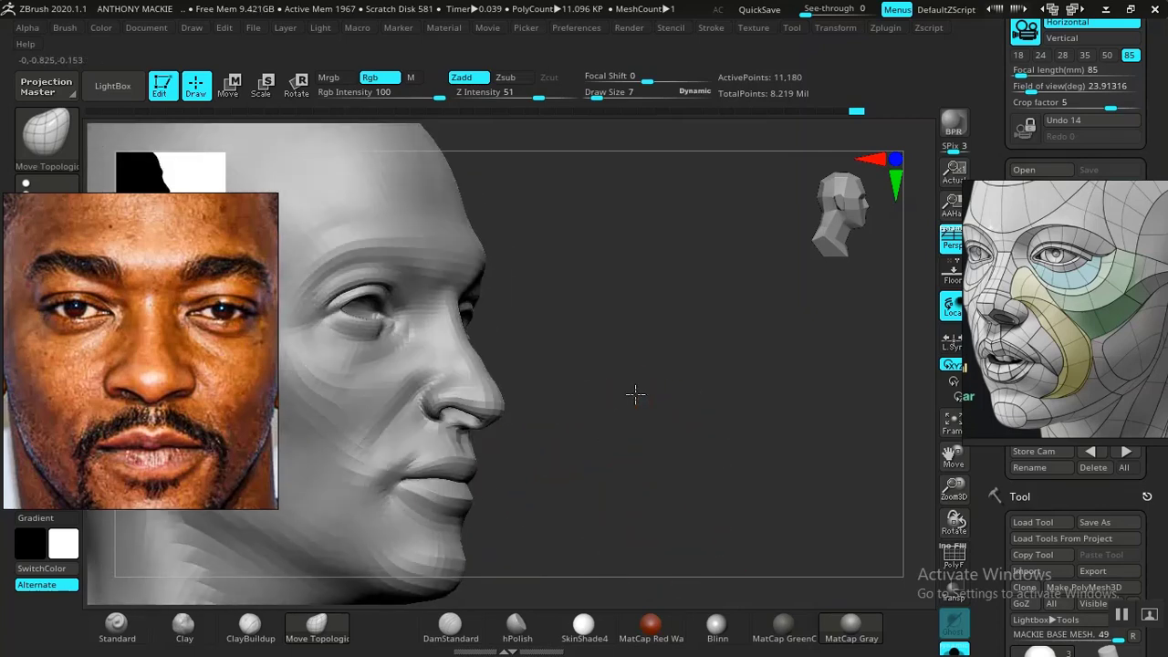
left_click_drag(628, 386, 612, 461)
key("space")
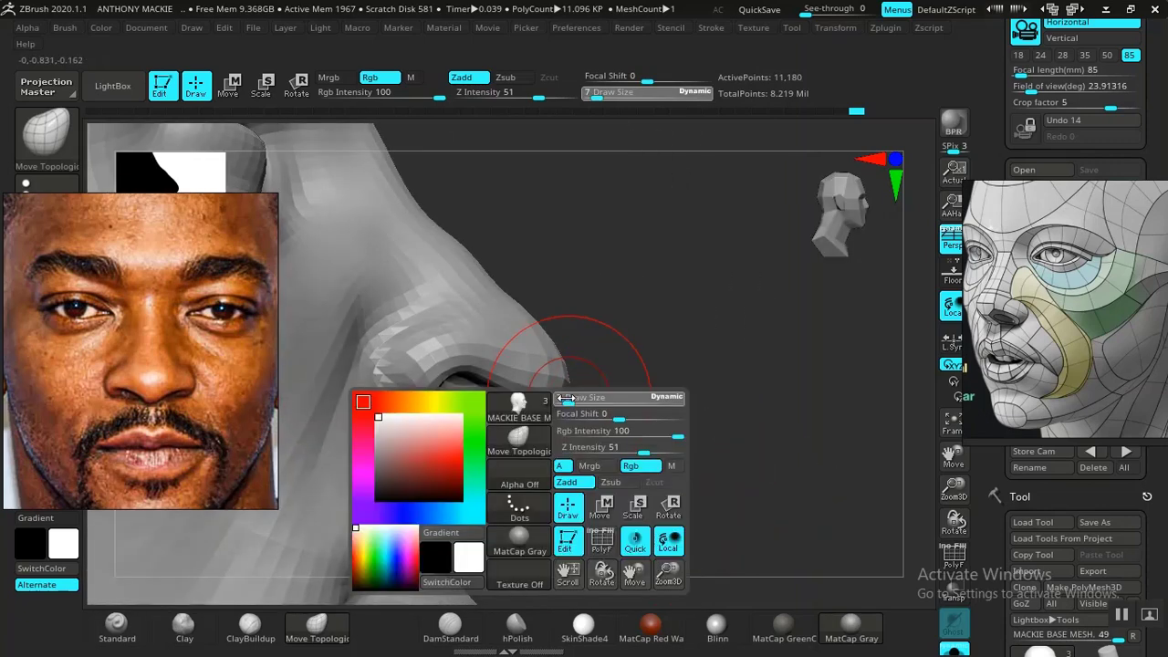
left_click_drag(564, 398, 543, 399)
key("space")
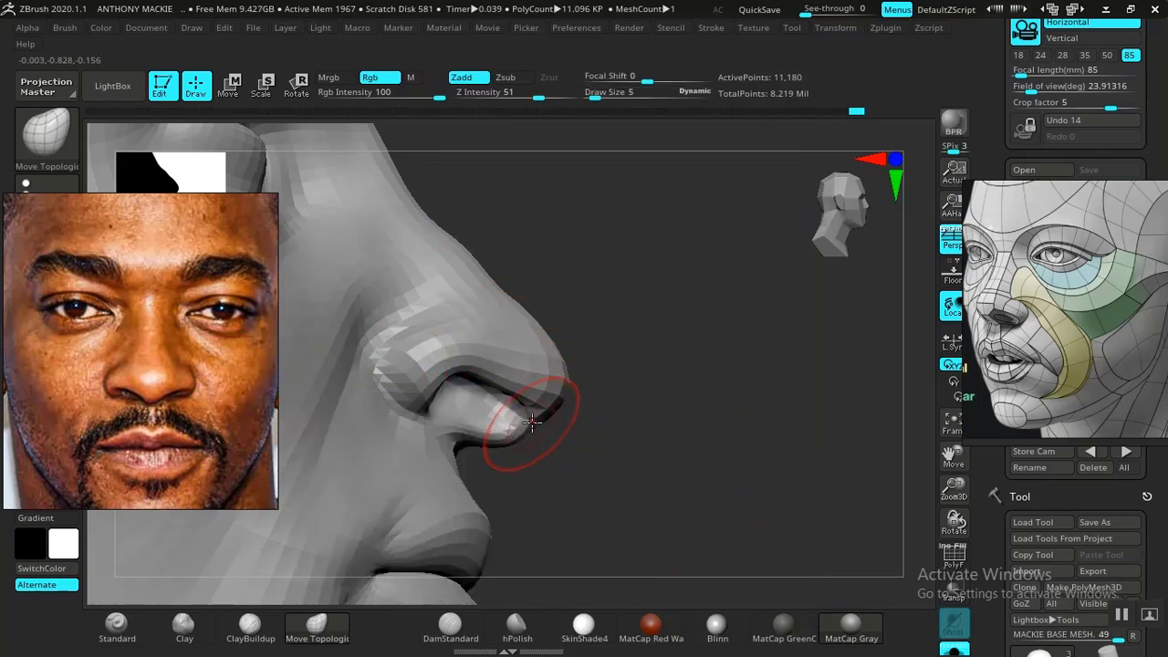
key("shift")
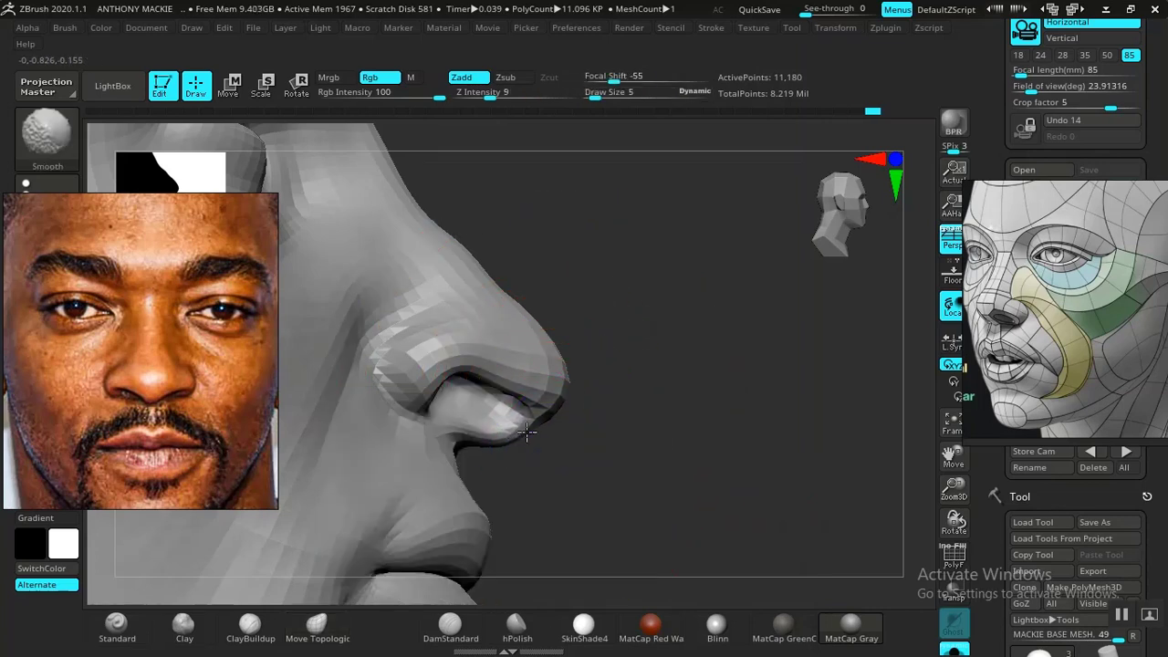
key("space")
left_click_drag(571, 398, 568, 398)
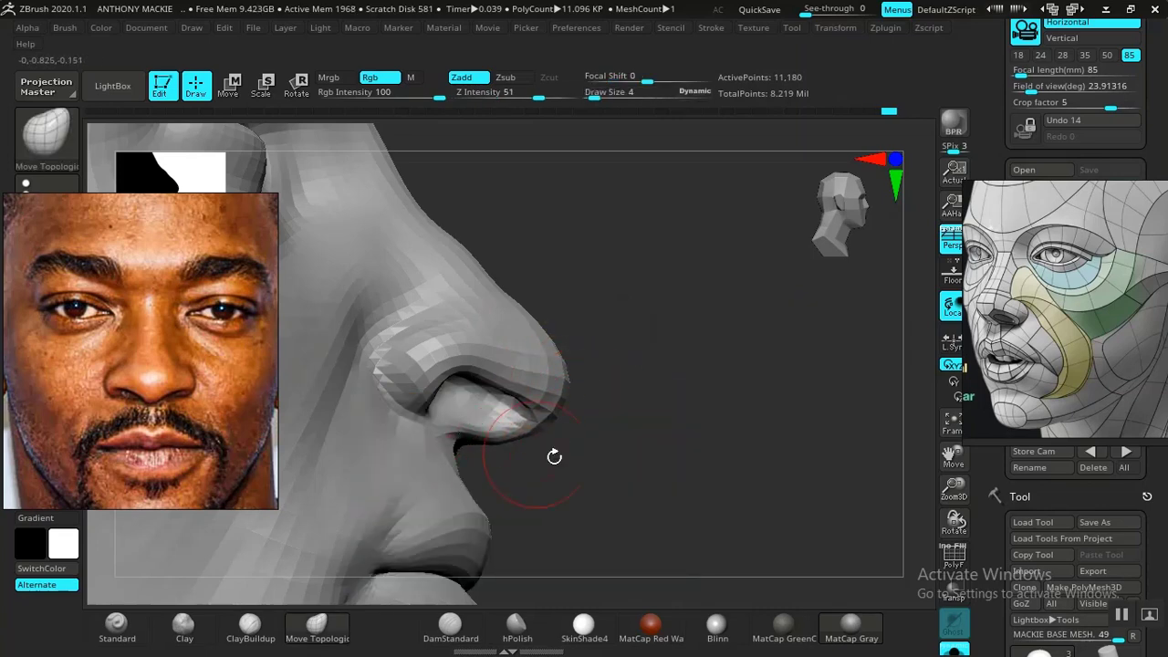
- Build up the columella and inner nostril surfaces with the Standard brush at Z Intensity 5 and check the whole head from the front
mouse_move(554, 456)
left_mouse_down()
mouse_move(639, 396)
mouse_move(646, 446)
mouse_move(657, 423)
mouse_move(675, 446)
mouse_move(698, 399)
mouse_move(331, 534)
left_mouse_up()
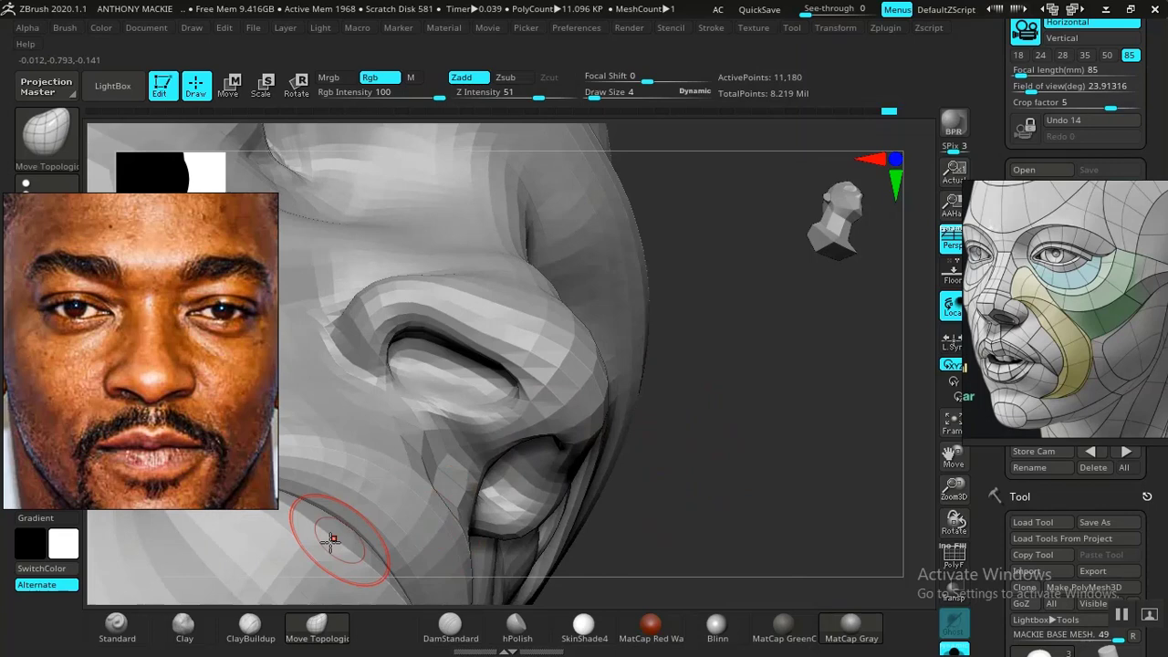
left_click(117, 626)
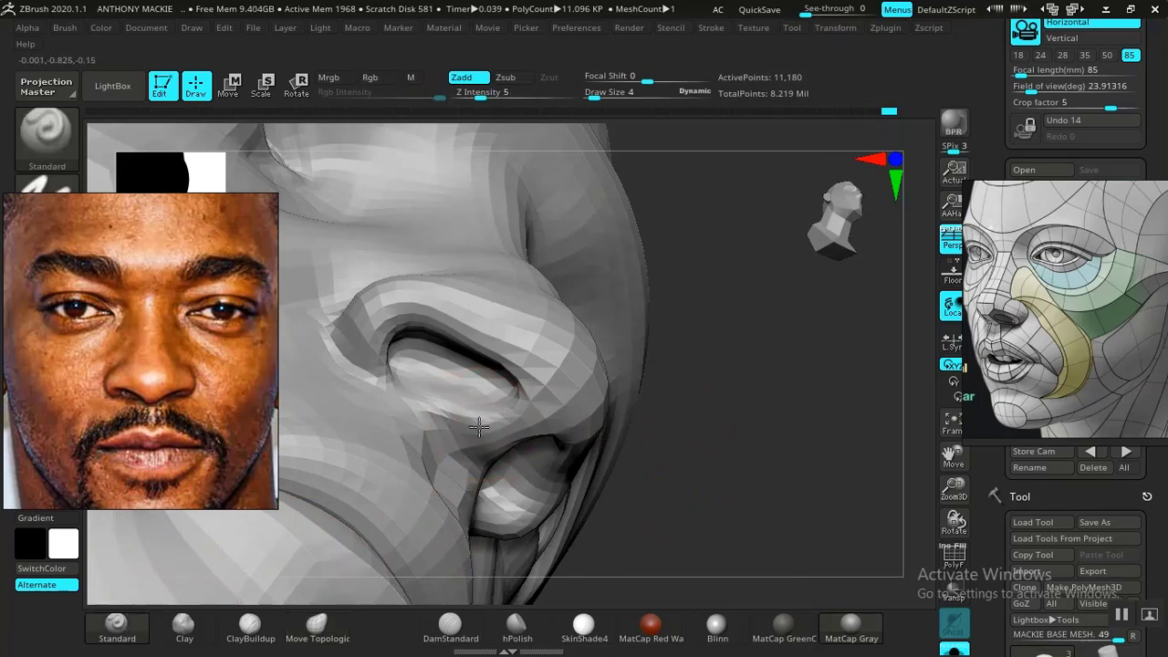
mouse_move(635, 467)
left_mouse_down()
mouse_move(727, 456)
mouse_move(652, 432)
mouse_move(691, 420)
mouse_move(671, 431)
left_mouse_up()
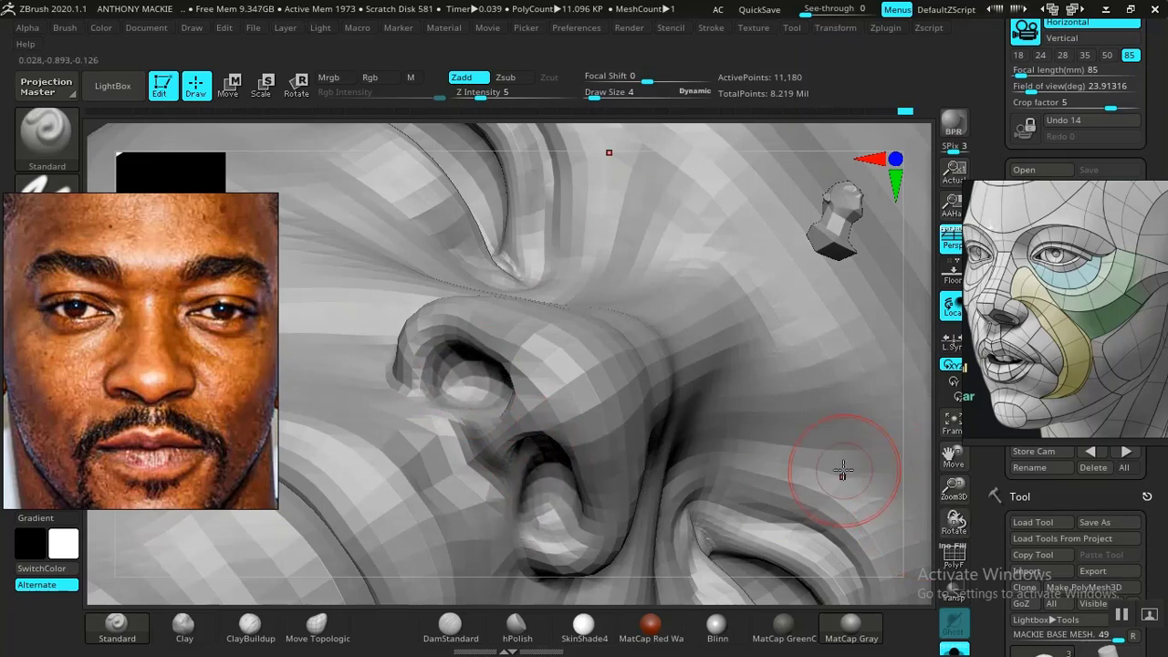
key("f")
mouse_move(775, 425)
left_mouse_down()
mouse_move(802, 442)
mouse_move(780, 368)
mouse_move(811, 383)
mouse_move(786, 382)
mouse_move(699, 429)
mouse_move(758, 425)
mouse_move(714, 407)
mouse_move(726, 419)
left_mouse_up()
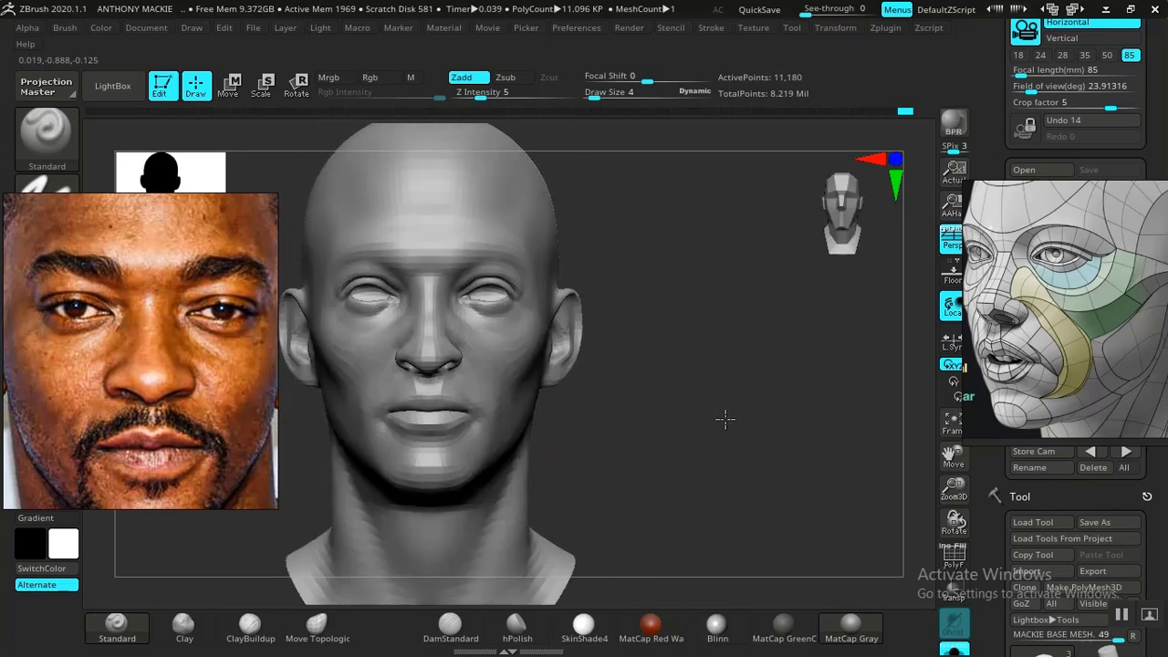
- Adjust the underside of the nose tip in front of the nostril with Move Topological at draw size 2 in a side view
left_click_drag(800, 442, 849, 402, "alt")
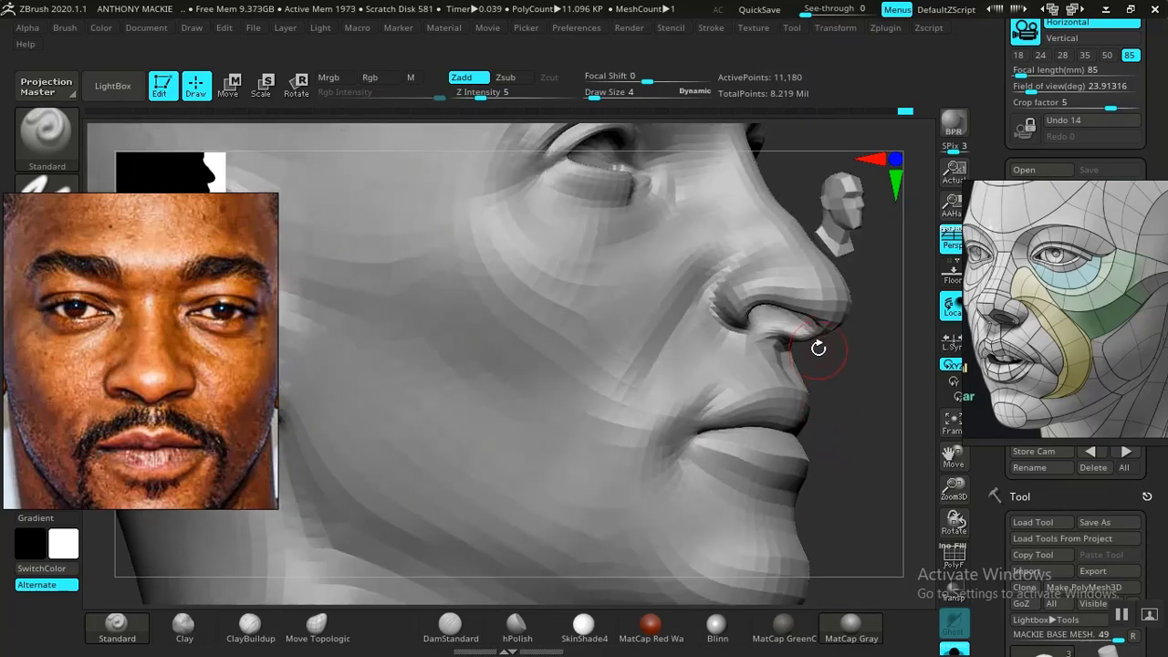
key("space")
left_click(312, 628)
mouse_move(881, 415)
left_mouse_down("alt")
mouse_move(730, 425)
mouse_move(725, 534)
mouse_move(702, 446)
mouse_move(752, 448)
mouse_move(764, 472)
mouse_move(772, 457)
left_mouse_up("alt")
key("space")
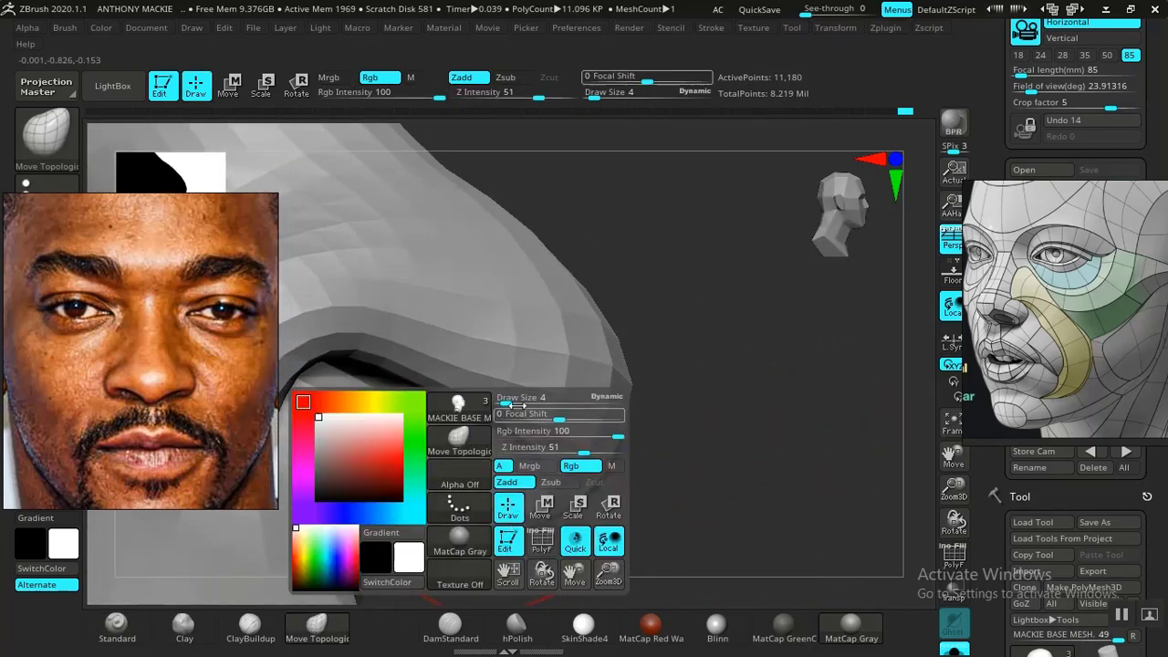
left_click_drag(505, 400, 498, 400)
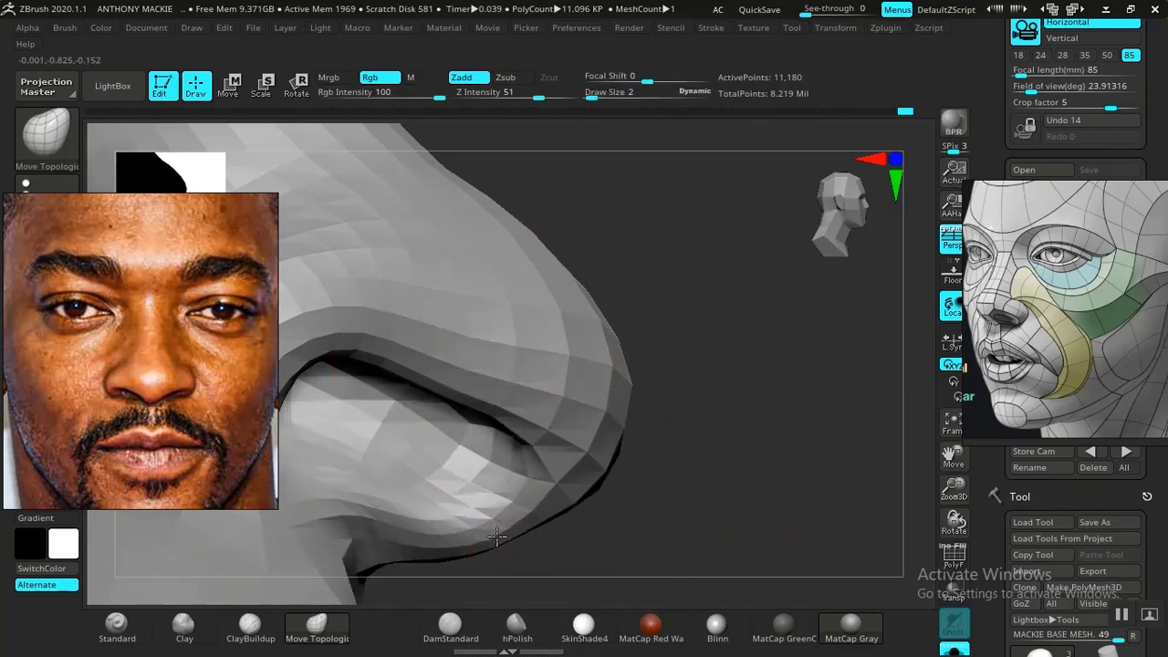
left_click_drag(717, 557, 631, 544)
left_click_drag(520, 520, 779, 508)
left_click_drag(857, 564, 765, 442, "alt")
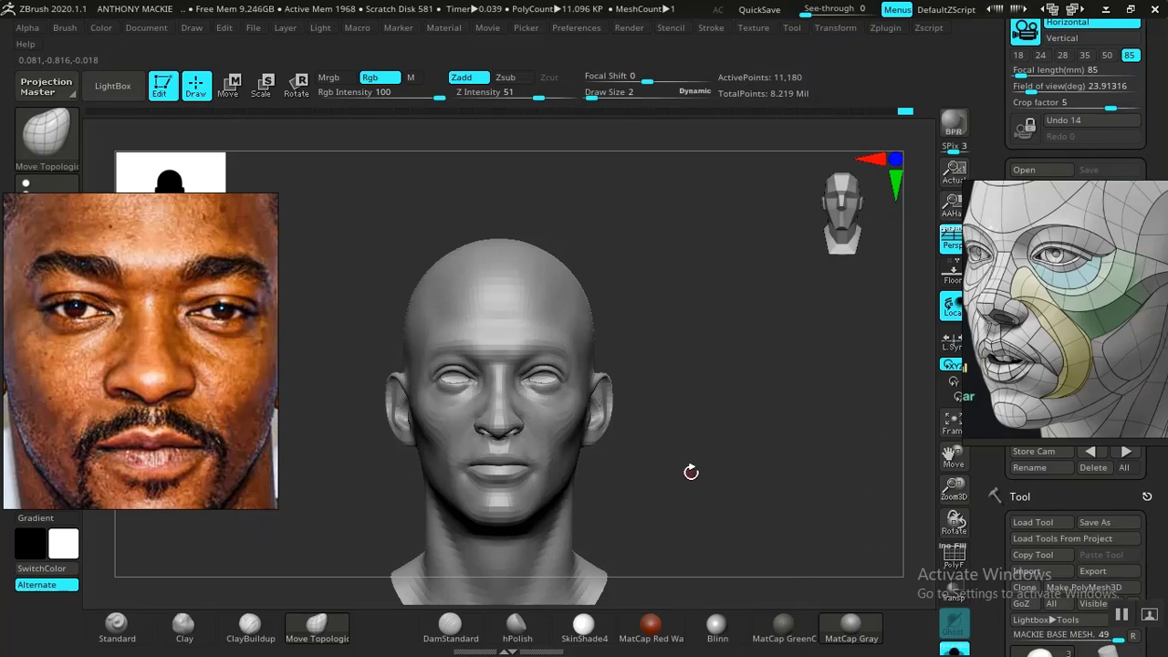
- Sculpt the outer surface of the nostril wing with the Standard brush at draw size 4 and Z Intensity 5
mouse_move(691, 472)
left_mouse_down("alt")
mouse_move(864, 556)
mouse_move(756, 475)
mouse_move(769, 459)
mouse_move(785, 495)
mouse_move(764, 533)
mouse_move(709, 519)
mouse_move(702, 509)
mouse_move(724, 508)
mouse_move(757, 469)
mouse_move(772, 474)
mouse_move(766, 514)
mouse_move(767, 491)
mouse_move(781, 524)
mouse_move(806, 496)
mouse_move(553, 365)
left_mouse_up("alt")
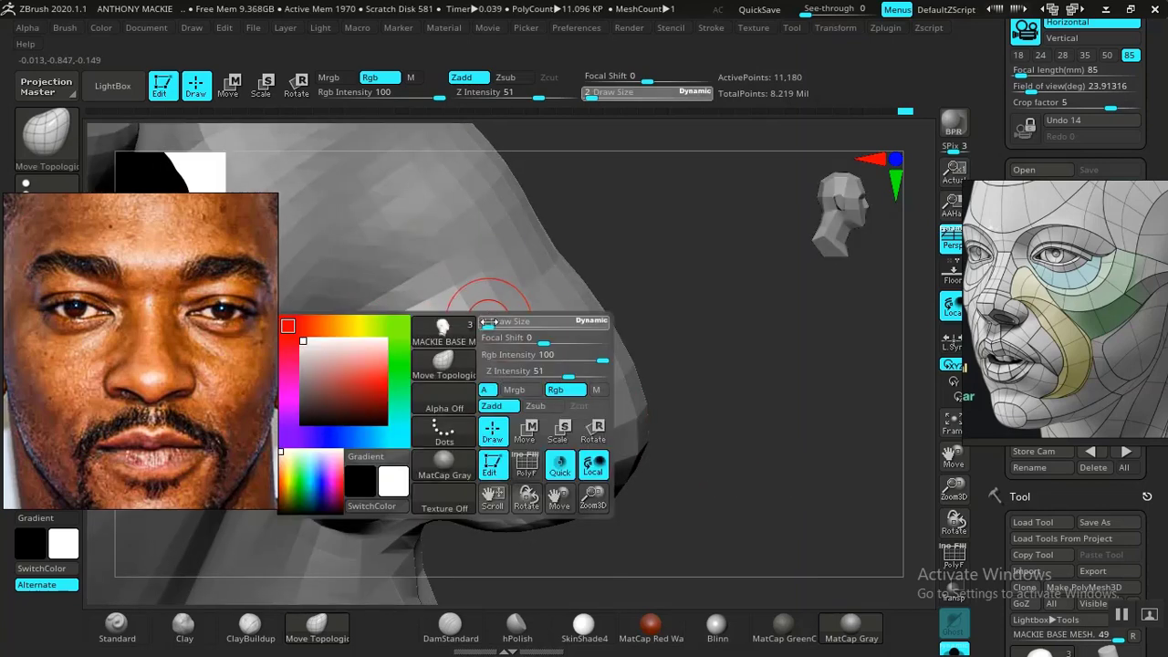
left_click_drag(490, 321, 494, 321)
left_click(117, 628)
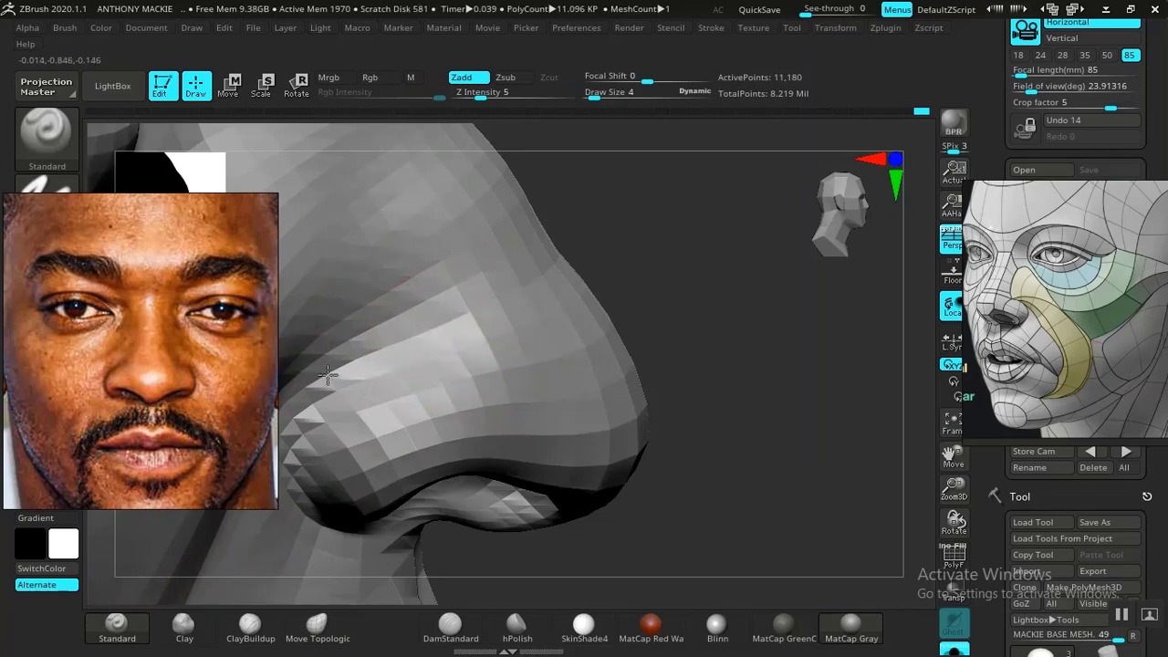
left_click_drag(787, 446, 643, 415, "alt")
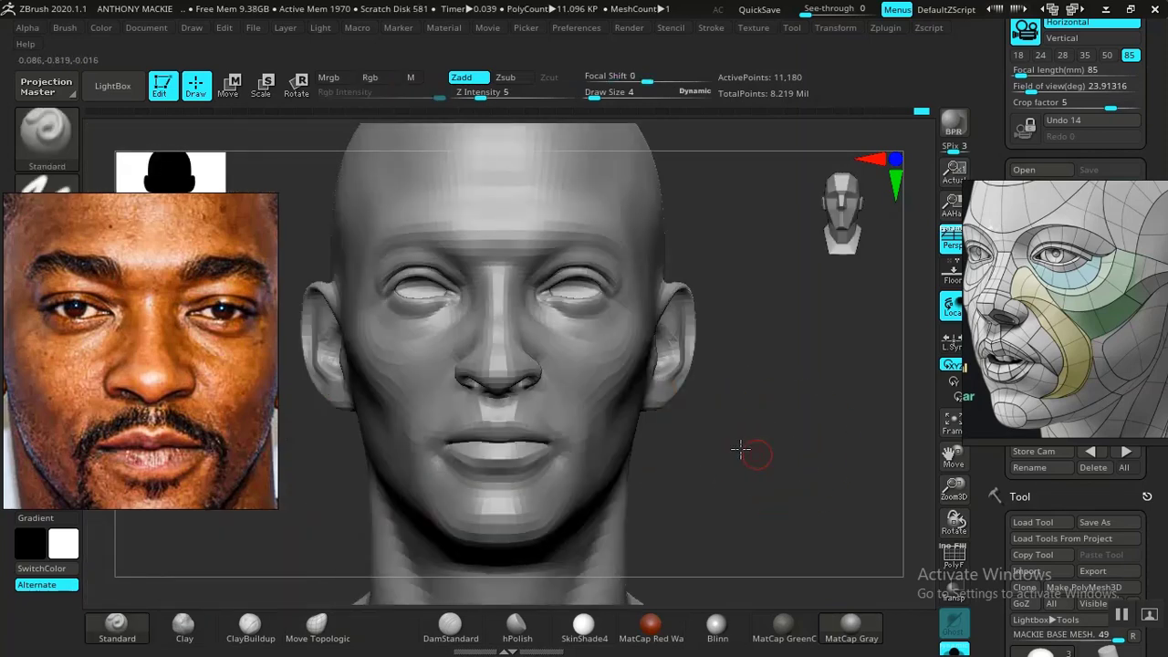
- Bring up the colour-coded nose topology image in the reference board and examine the planes of the bridge, tip and nostril wing
mouse_move(751, 452)
left_mouse_down("alt")
mouse_move(698, 444)
mouse_move(710, 544)
mouse_move(767, 526)
mouse_move(777, 490)
left_mouse_up("alt")
left_click_drag(754, 387, 853, 630, "alt")
left_click_drag(902, 503, 931, 443)
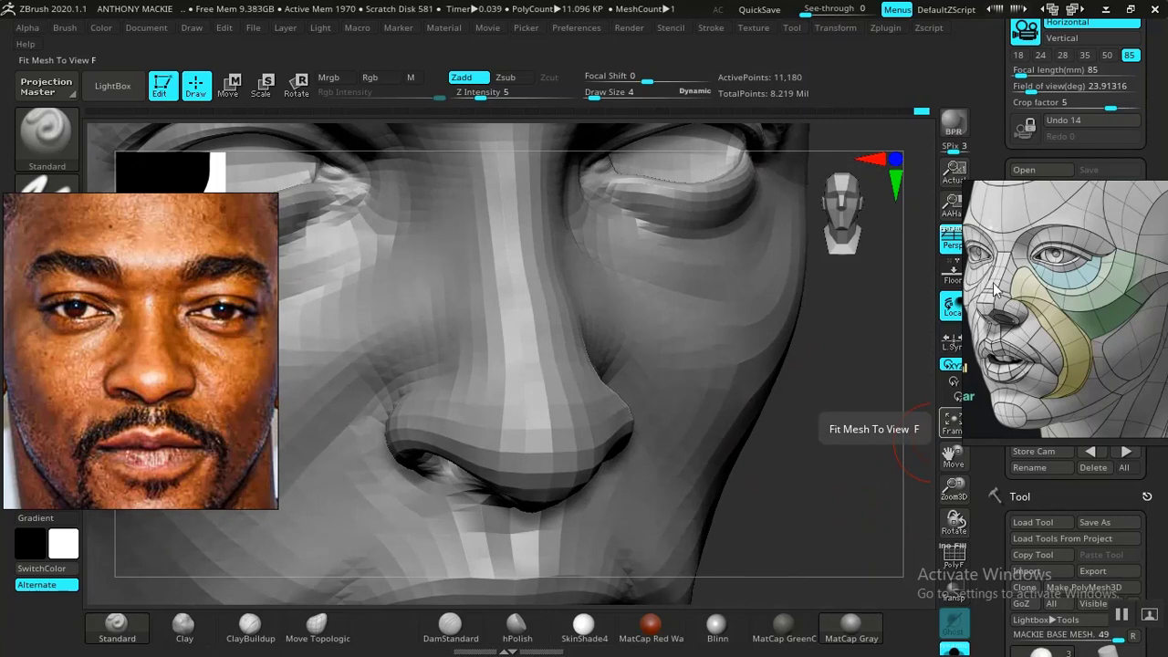
scroll(1112, 322, "down", 8)
right_click_drag(1114, 322, 971, 343)
scroll(971, 347, "down", 6)
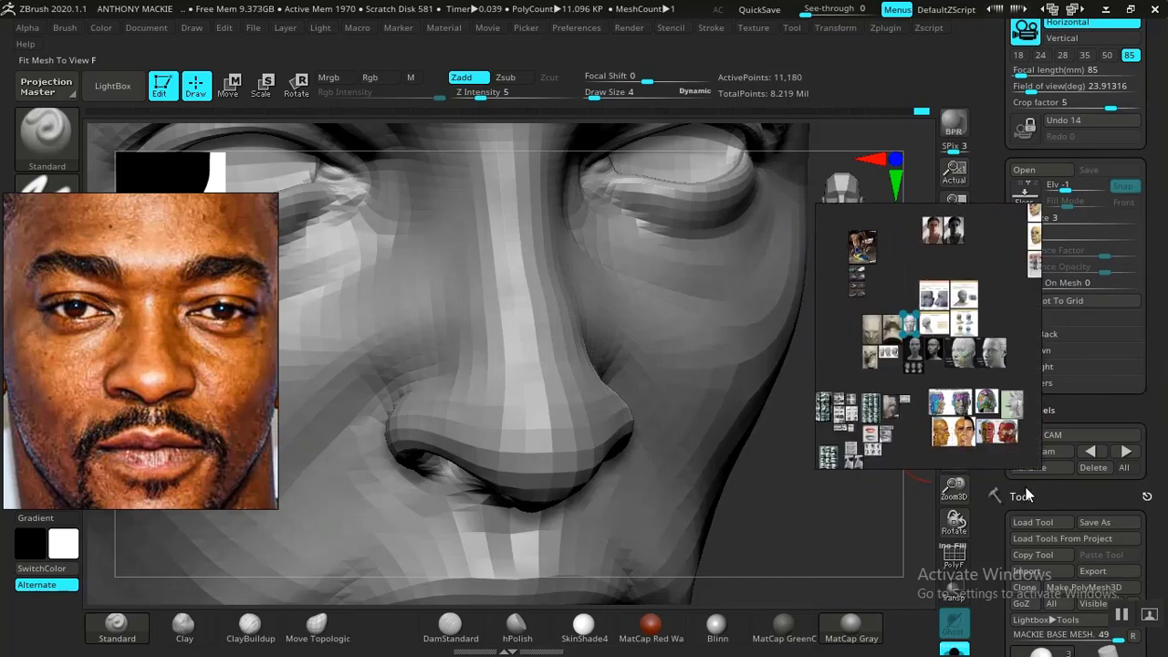
scroll(855, 424, "up", 2)
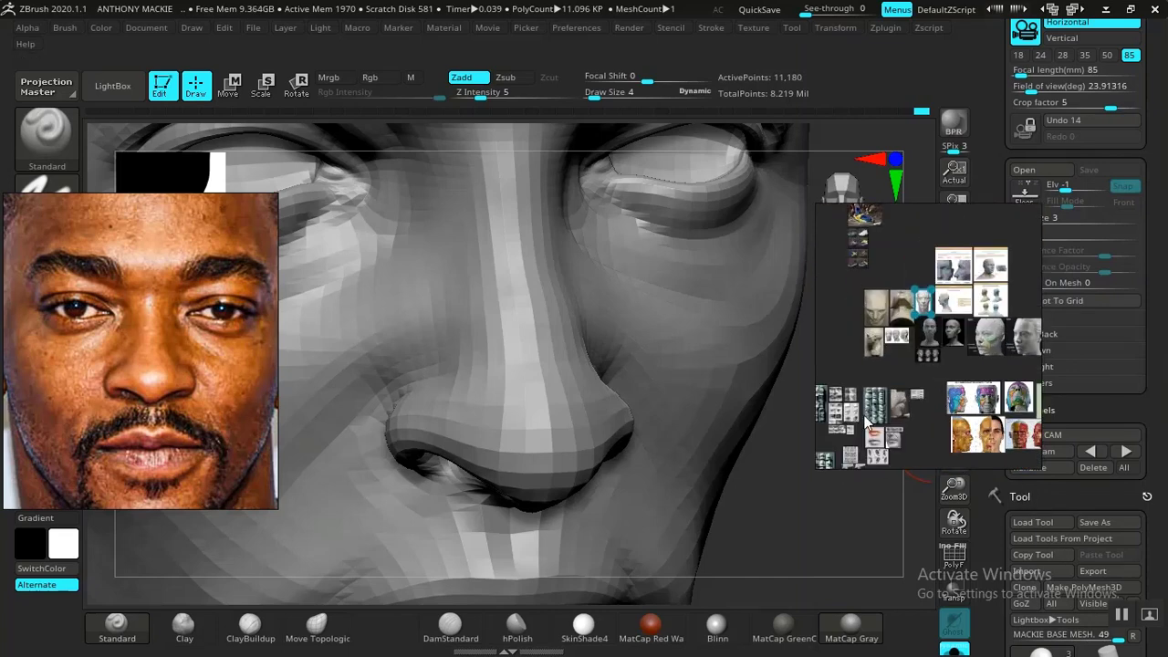
scroll(868, 420, "up", 5)
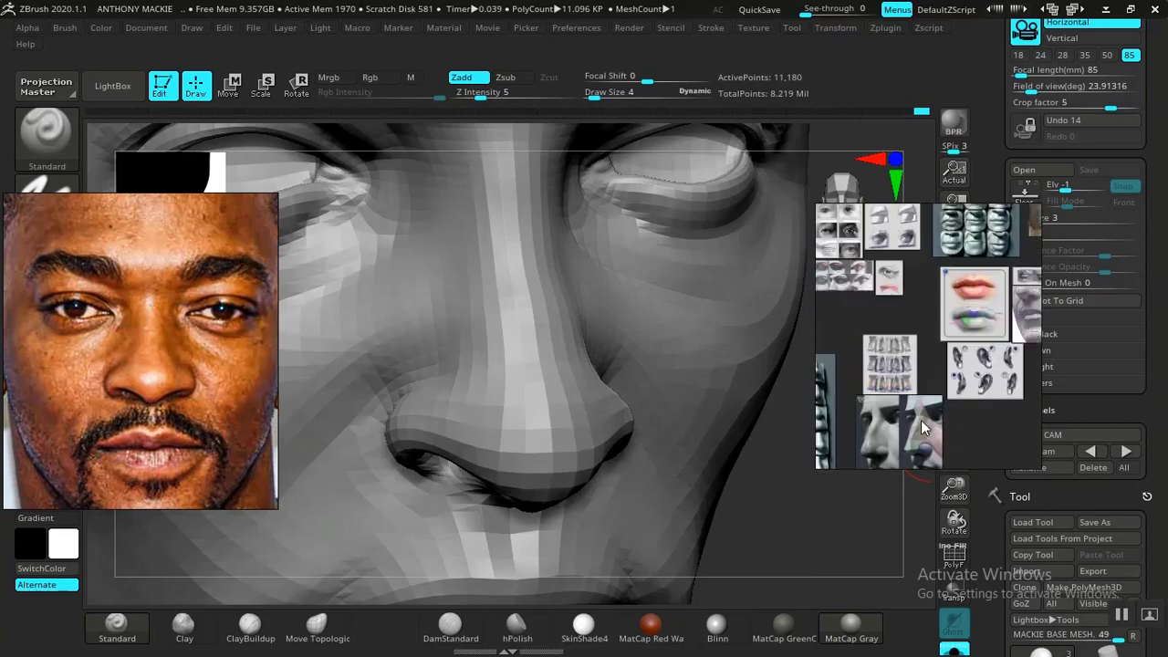
scroll(921, 420, "up", 6)
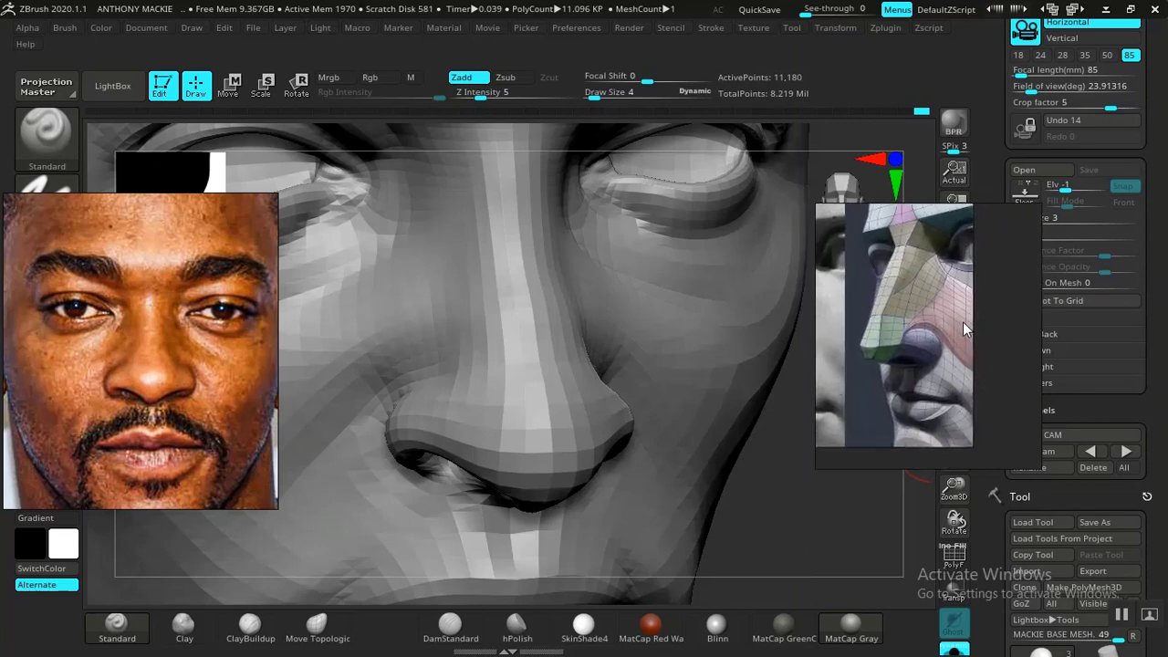
scroll(944, 358, "up", 4)
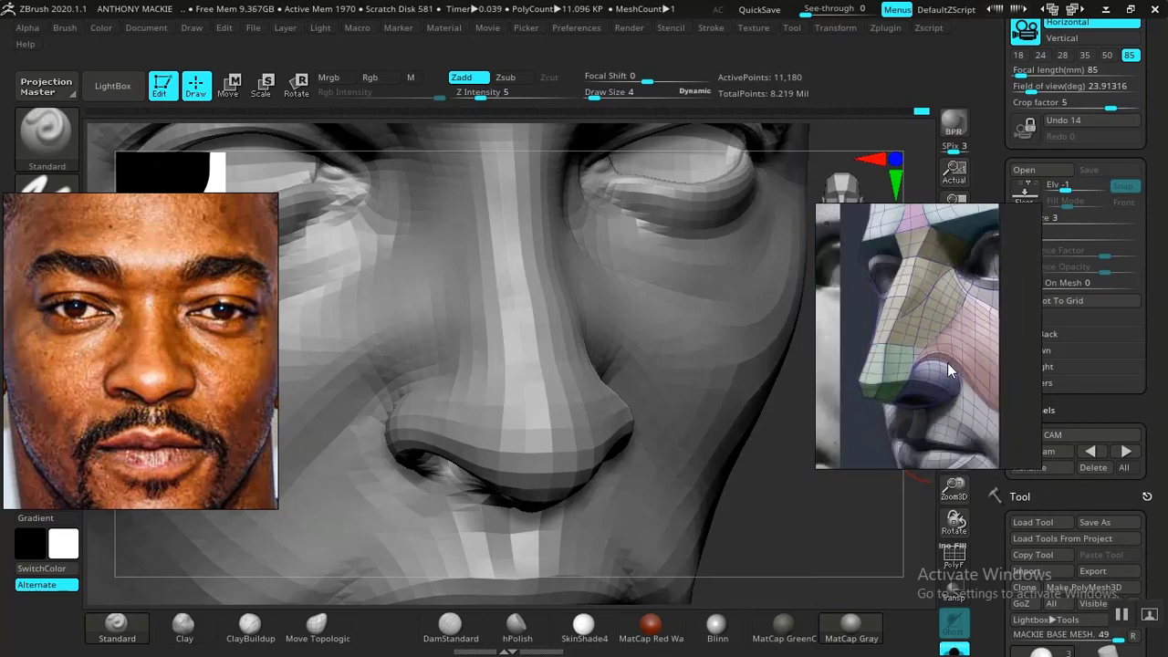
scroll(949, 363, "up", 3)
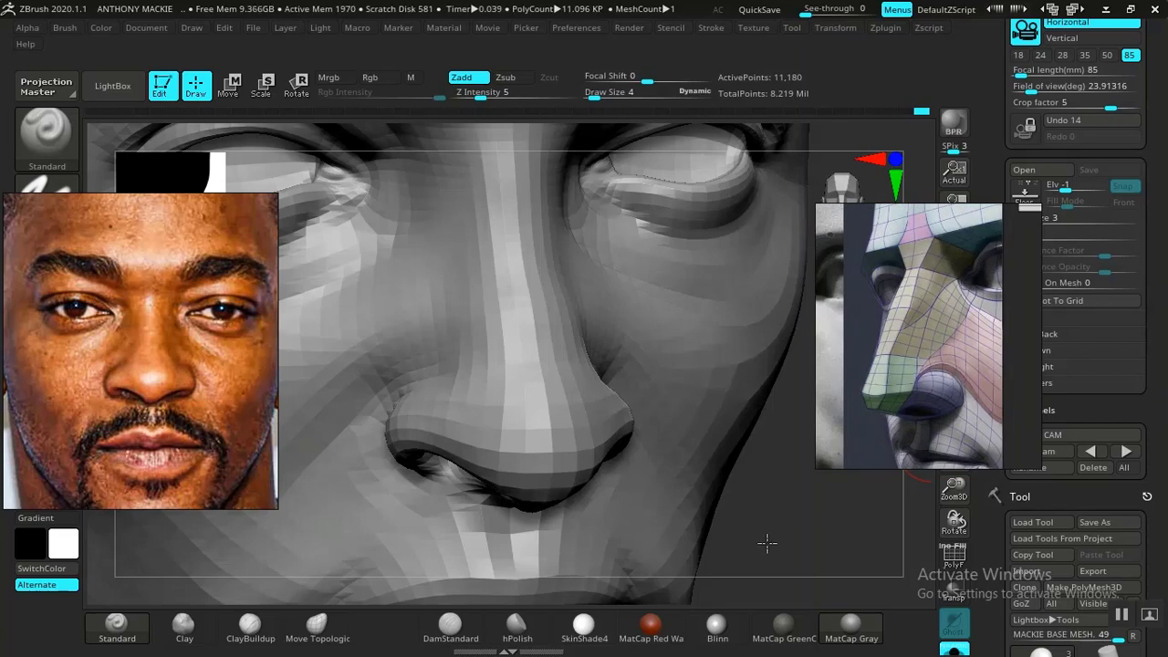
- Define the side of the nose near the inner eye corner and above the tip with DamStandard at draw size 4 and Z Intensity 33
mouse_move(768, 544)
left_mouse_down()
mouse_move(769, 517)
mouse_move(785, 537)
mouse_move(813, 530)
mouse_move(853, 563)
mouse_move(853, 542)
mouse_move(813, 535)
mouse_move(824, 532)
mouse_move(836, 558)
left_mouse_up()
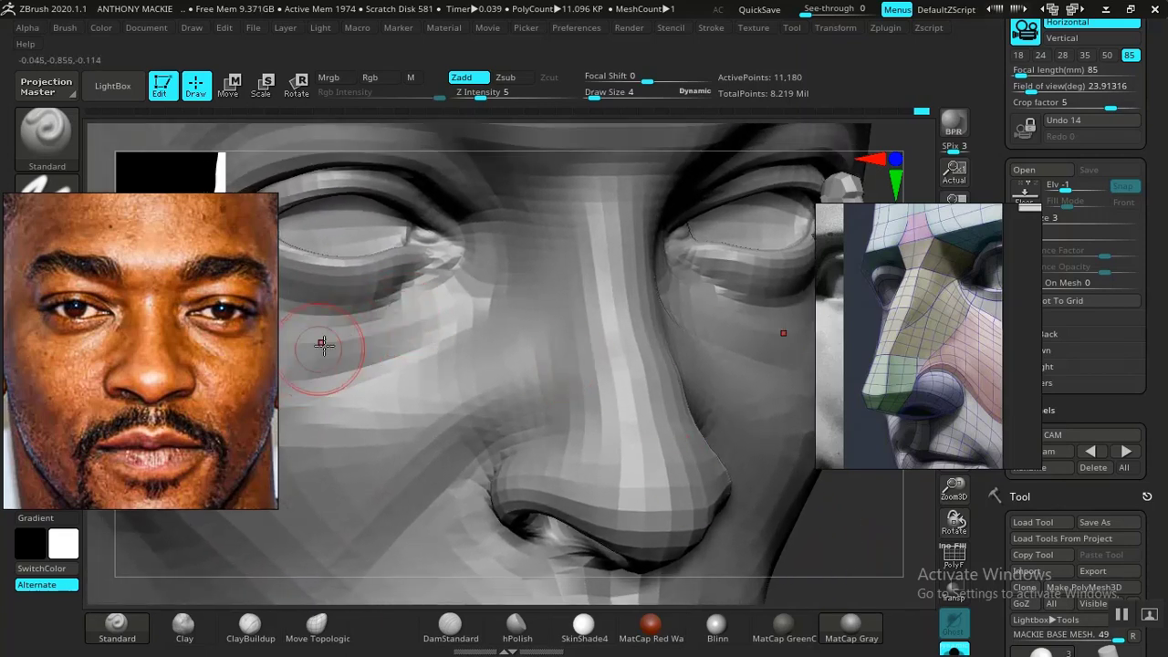
left_click(450, 624)
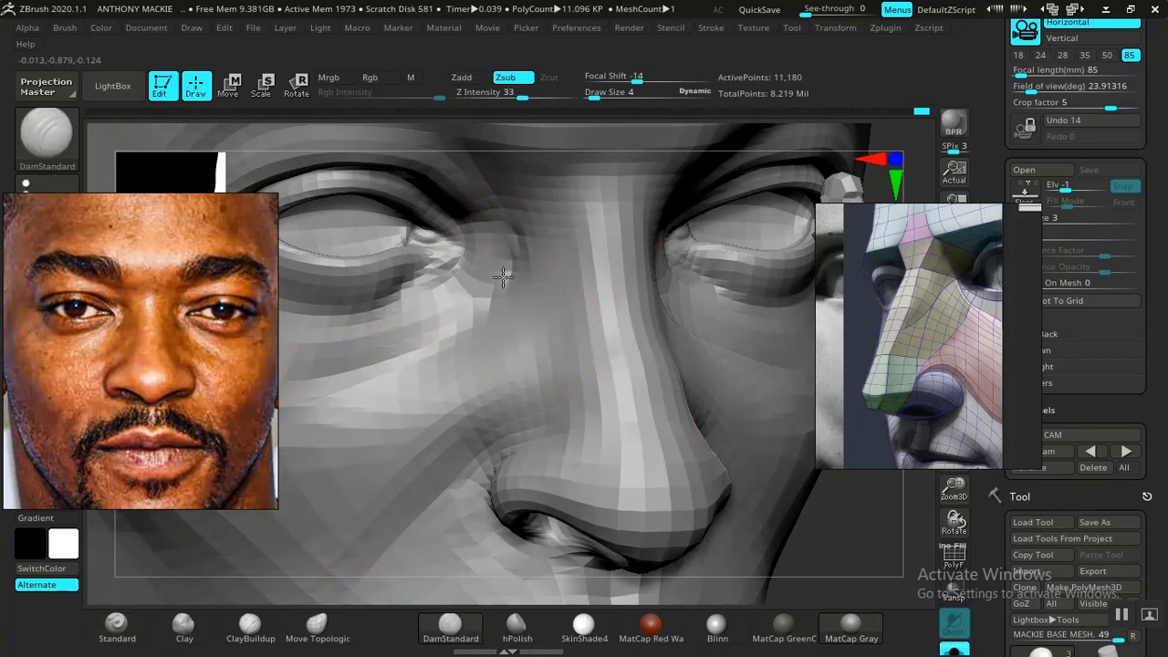
key("shift")
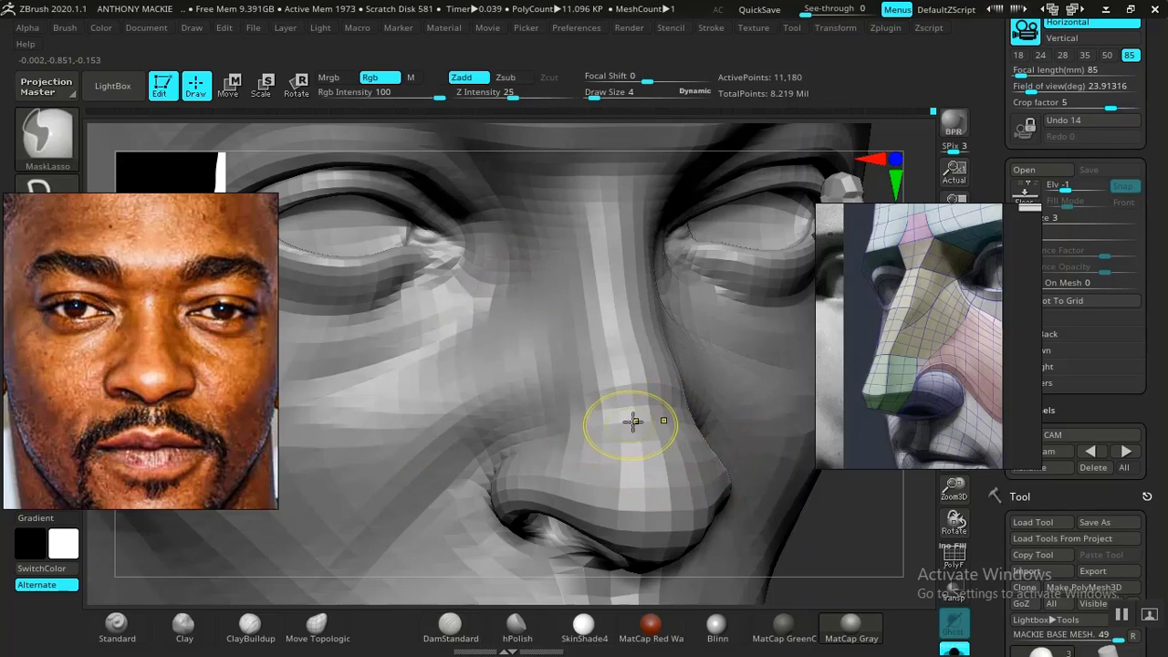
key("ctrl+z")
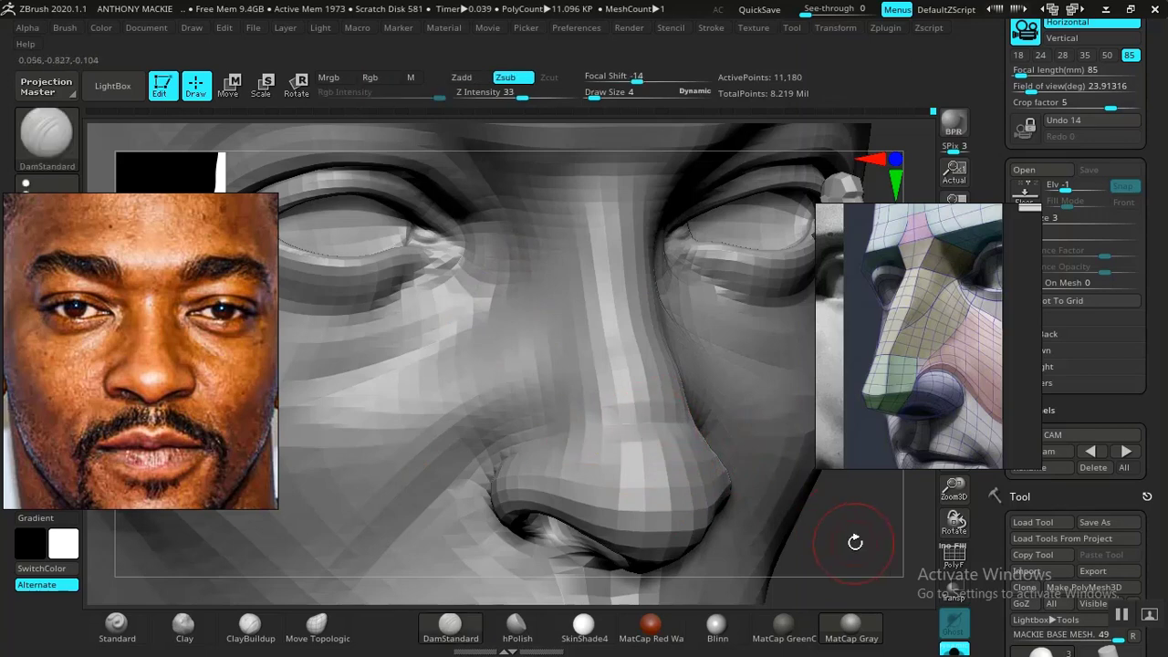
left_click_drag(855, 539, 758, 485)
key("ctrl")
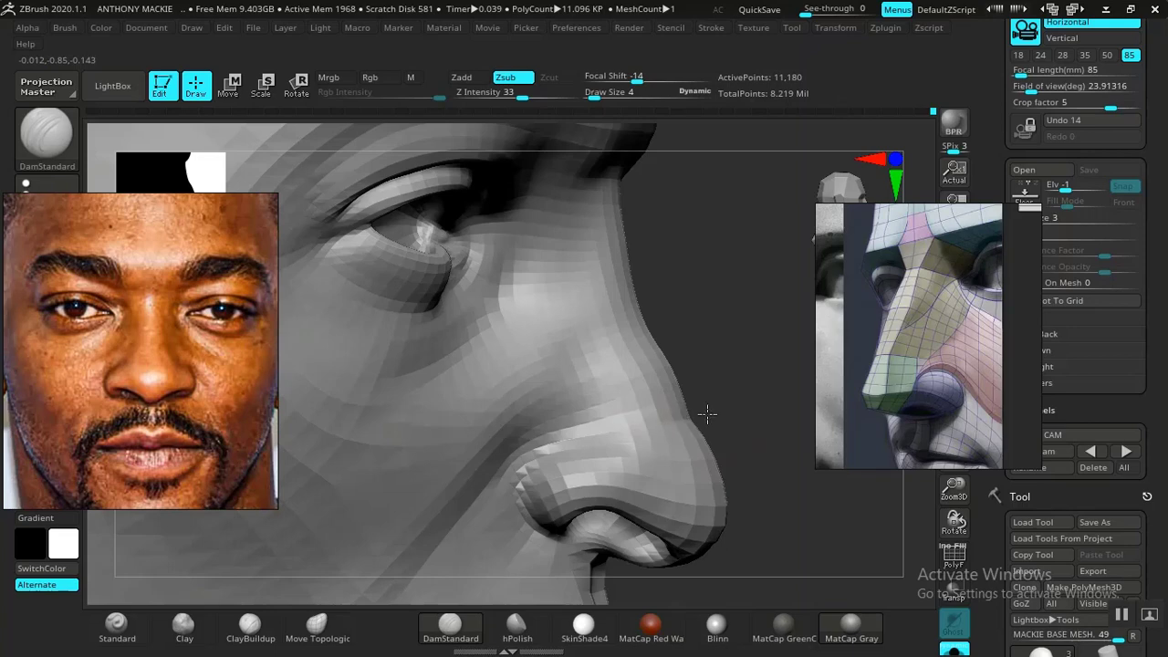
left_click_drag(751, 408, 703, 416)
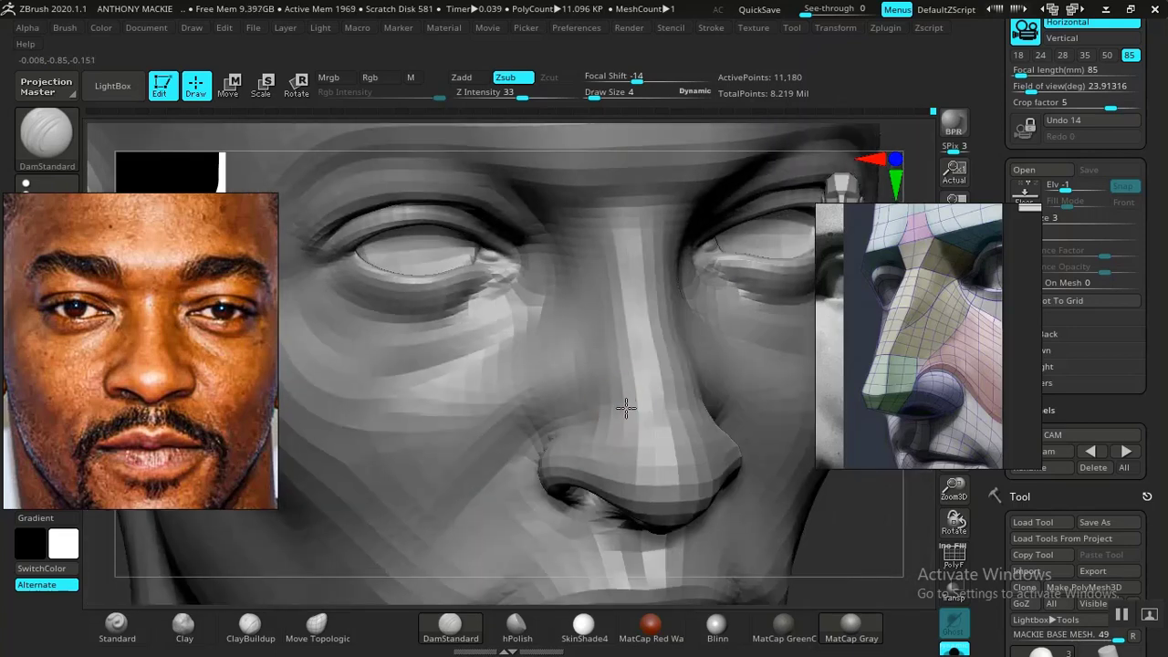
- Smooth the side of the nose, refine the crease above the nostril wings with DamStandard and check the whole head from the front
mouse_move(847, 534)
left_mouse_down()
mouse_move(787, 516)
mouse_move(824, 553)
mouse_move(844, 528)
mouse_move(886, 532)
mouse_move(748, 488)
mouse_move(731, 412)
mouse_move(714, 459)
mouse_move(758, 510)
mouse_move(712, 495)
left_mouse_up()
mouse_move(443, 333)
left_mouse_down("alt")
mouse_move(490, 389)
mouse_move(569, 594)
left_mouse_up("alt")
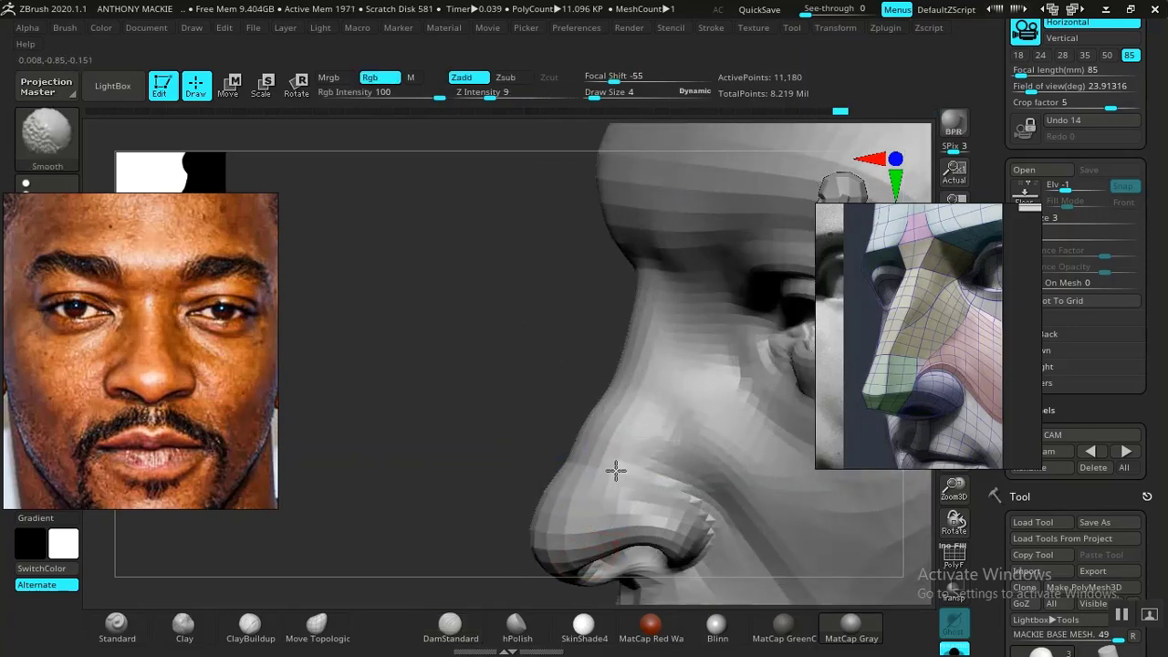
mouse_move(513, 463)
left_mouse_down()
mouse_move(576, 378)
mouse_move(844, 527)
left_mouse_up()
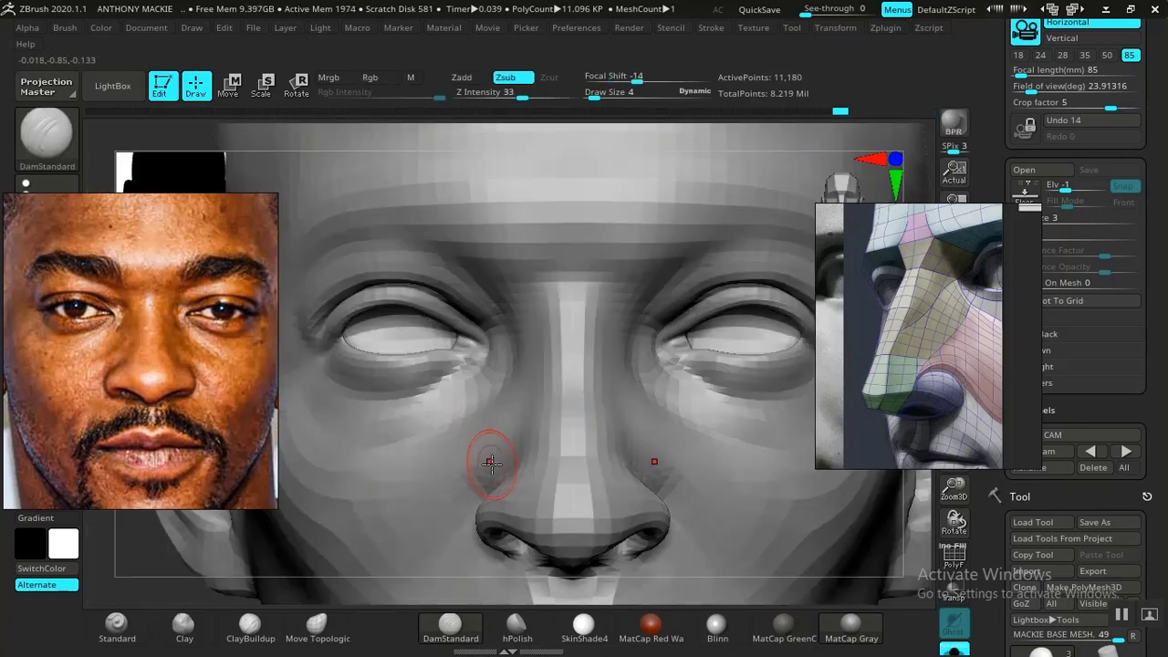
key("f")
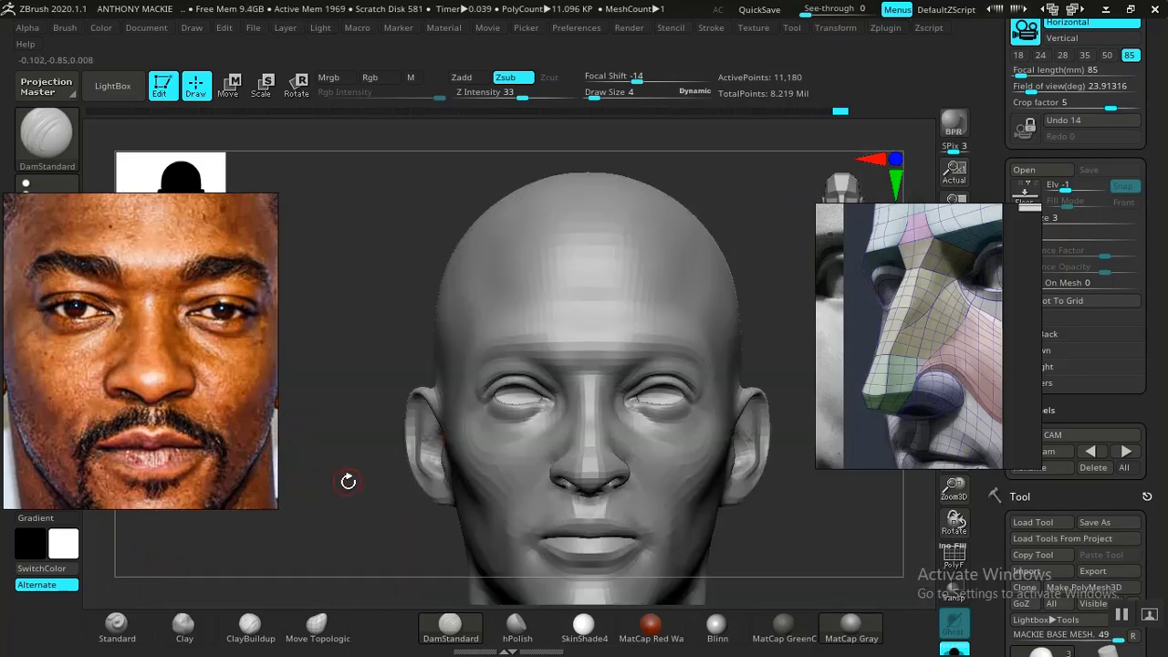
left_click_drag(322, 475, 717, 451, "alt")
mouse_move(760, 510)
left_mouse_down("alt")
mouse_move(702, 472)
mouse_move(706, 539)
mouse_move(726, 559)
mouse_move(746, 490)
mouse_move(754, 532)
mouse_move(729, 447)
left_mouse_up("alt")
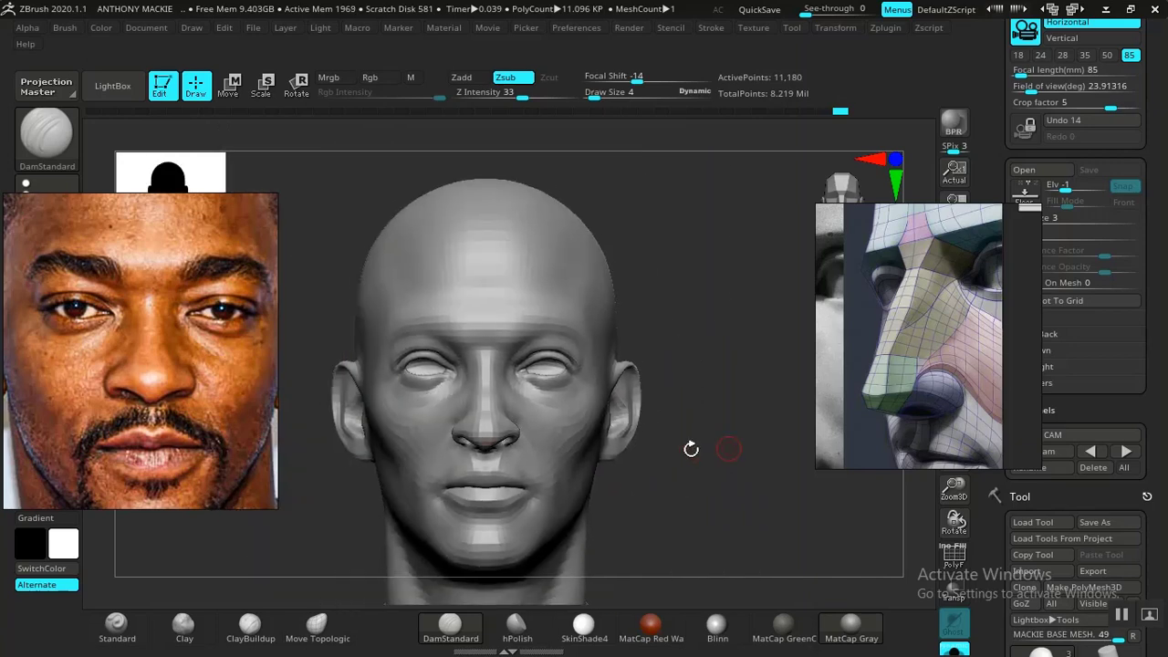
- Bring up the side-profile photo in the reference board and examine the contour of the nose and nostril
scroll(152, 374, "down", 5)
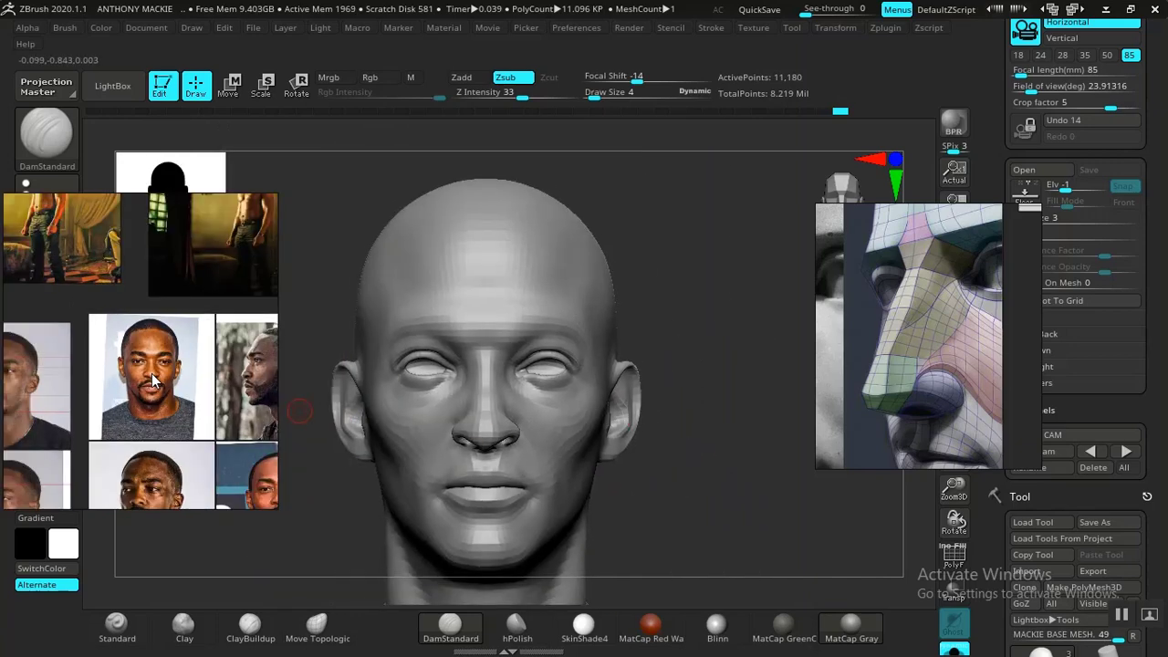
scroll(161, 372, "down", 3)
scroll(119, 365, "up", 8)
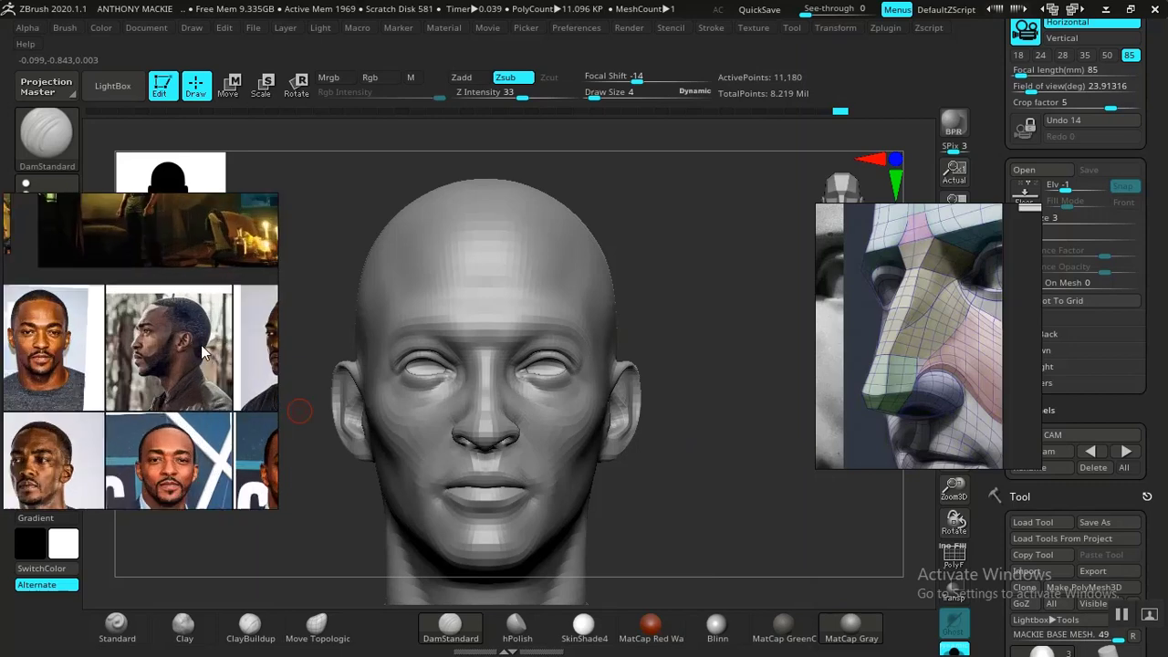
scroll(110, 356, "up", 5)
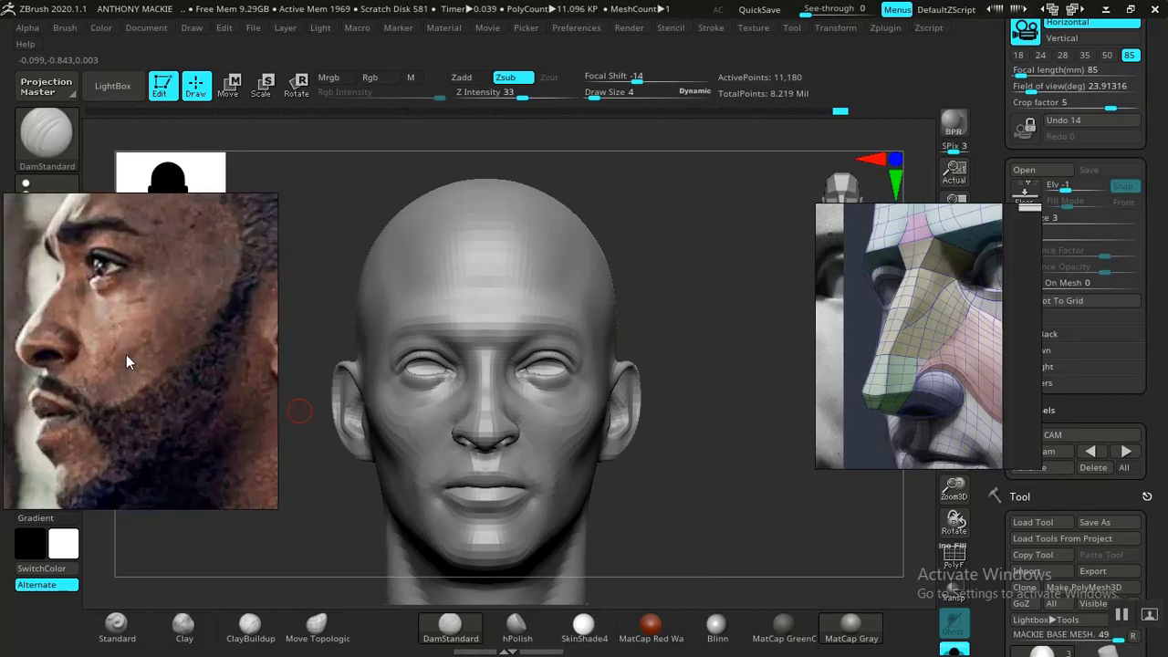
middle_click_drag(123, 353, 156, 347)
scroll(156, 348, "down", 2)
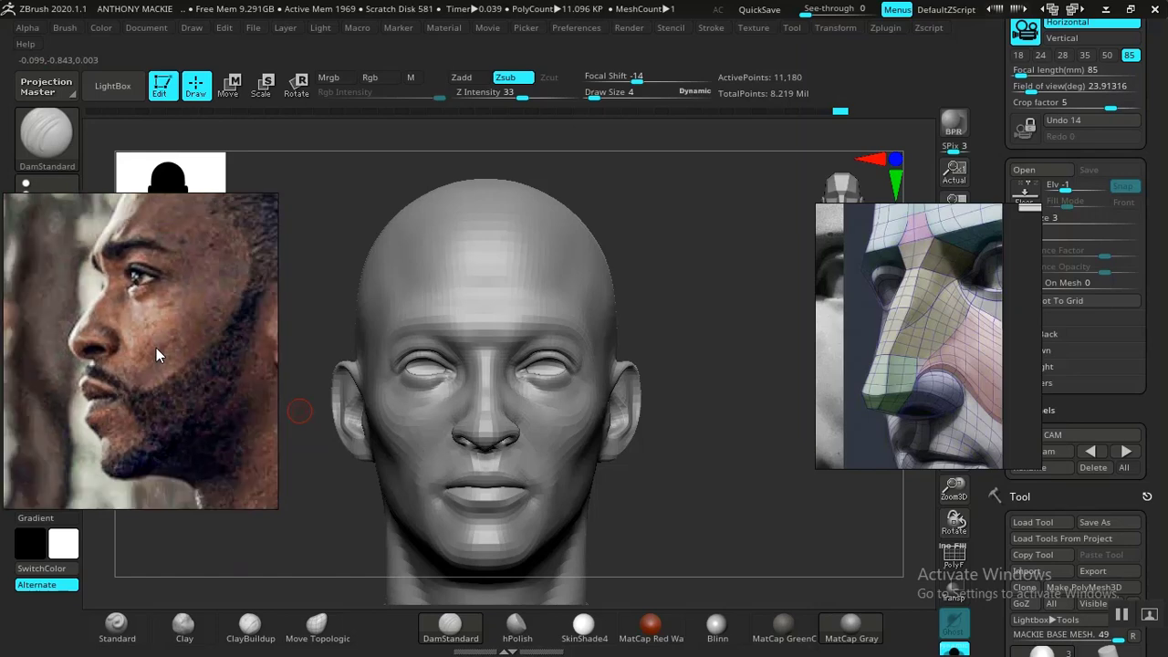
scroll(156, 347, "up", 2)
middle_click_drag(157, 347, 180, 365)
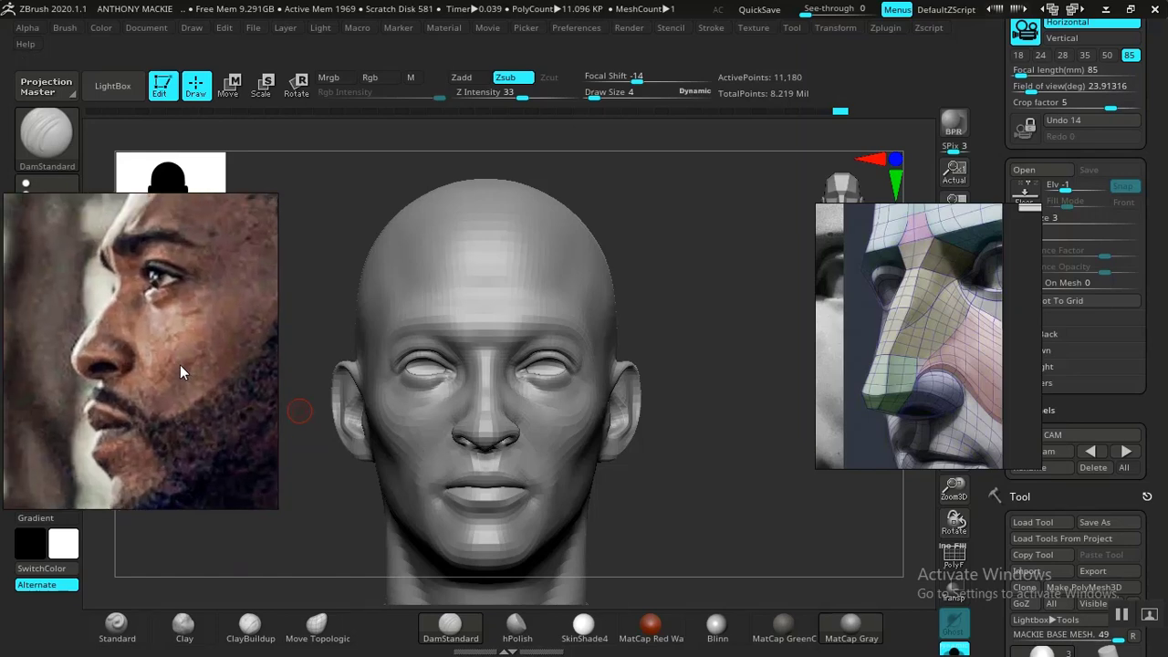
- Refine the side of the nose tip above the nostril rim with DamStandard and the Clay brush at Z Intensity 50, smoothing the surface
left_click_drag(694, 457, 619, 482)
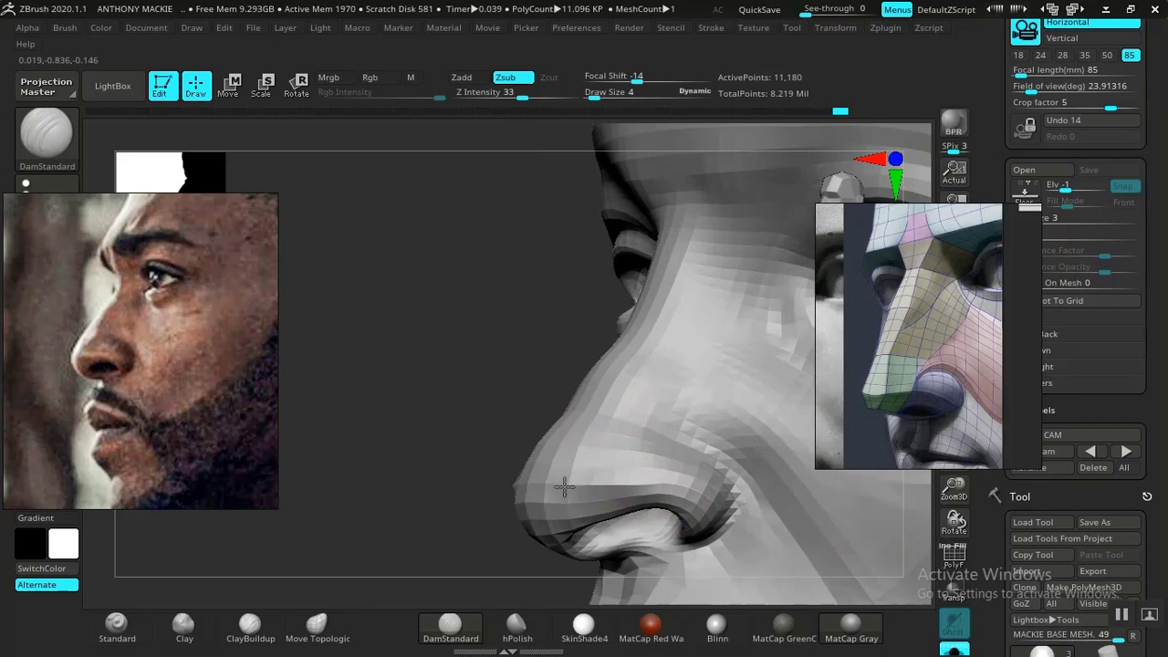
left_click_drag(491, 495, 386, 462)
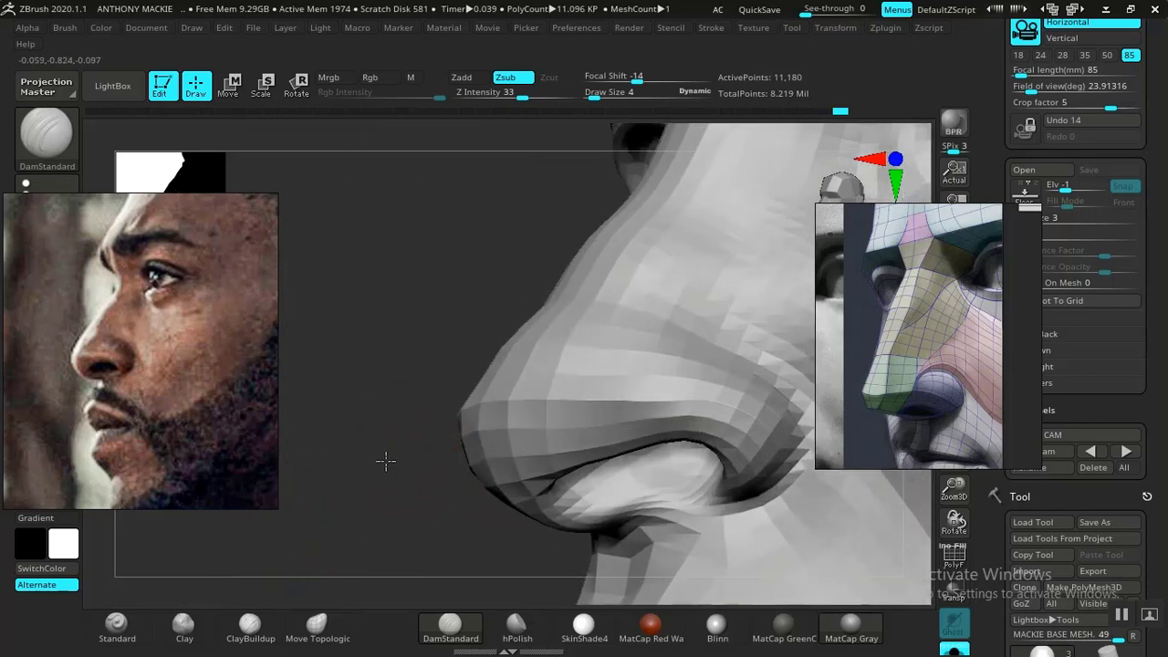
left_click(194, 640)
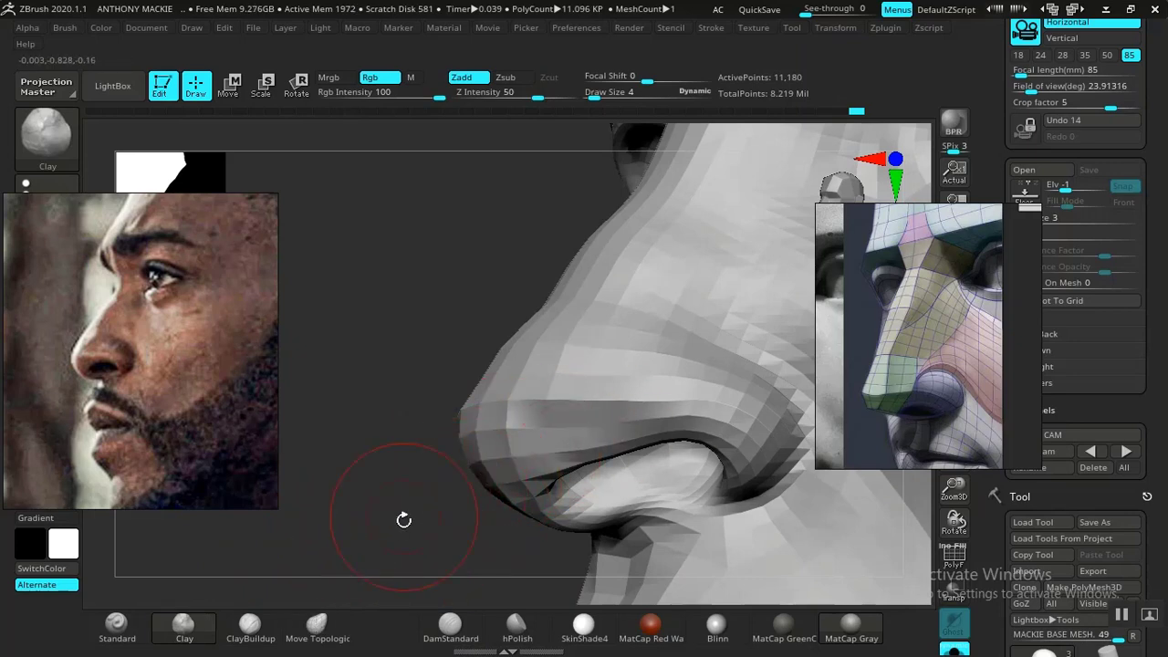
left_click_drag(404, 519, 464, 396)
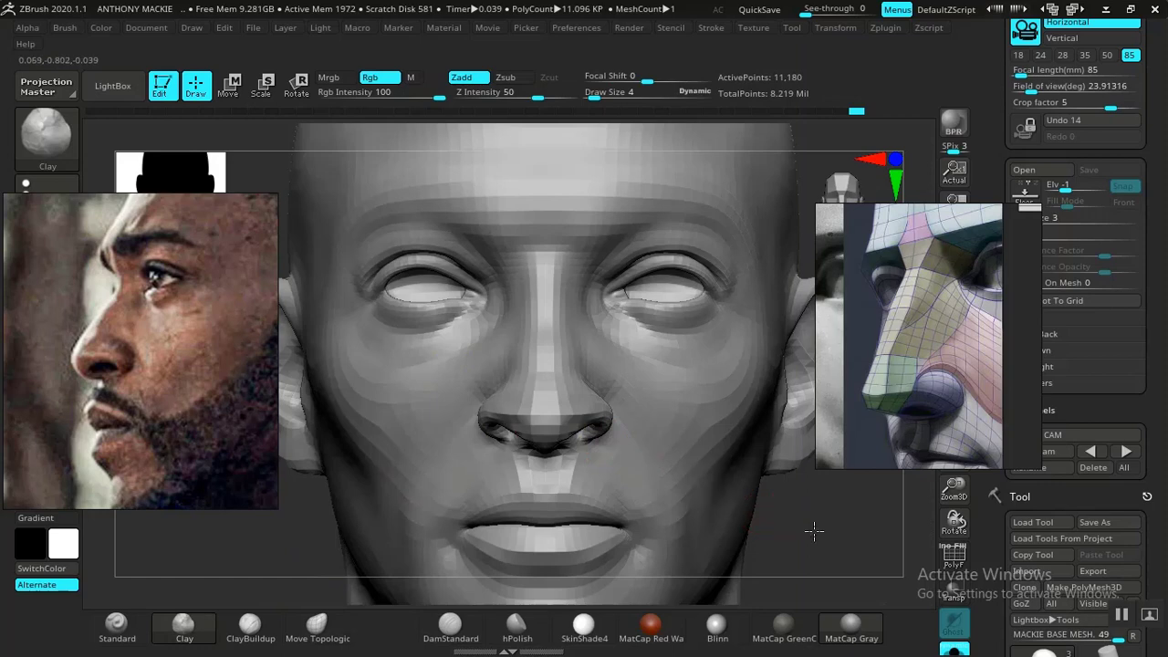
left_click_drag(815, 531, 868, 511)
key("shift")
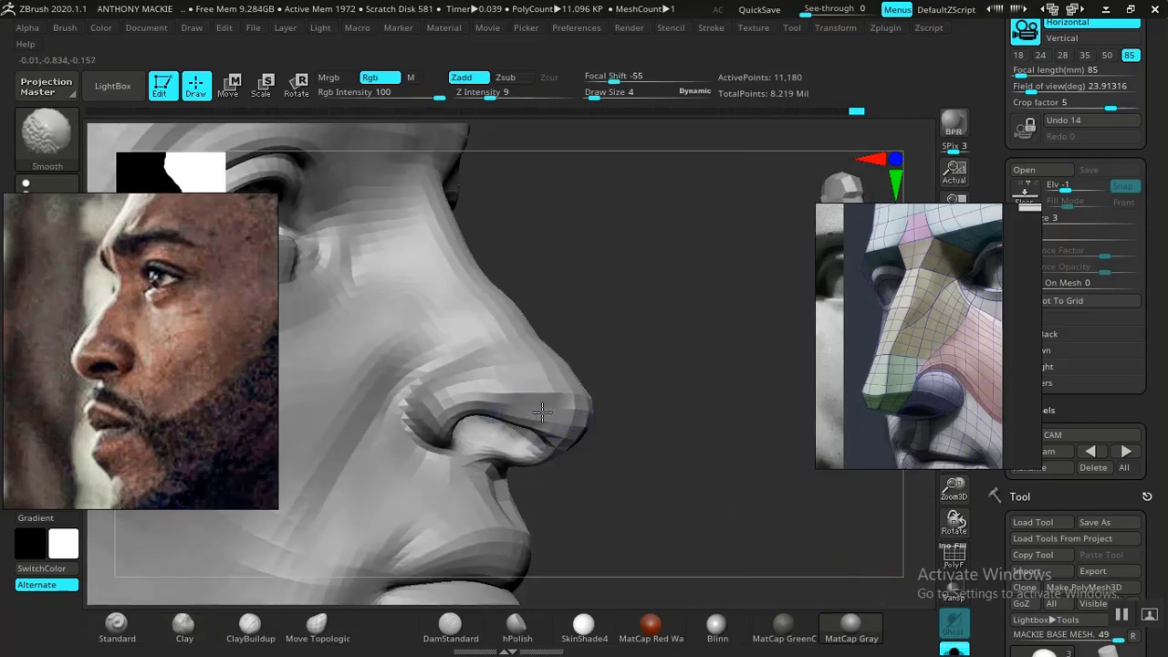
mouse_move(754, 529)
left_mouse_down("alt")
mouse_move(709, 483)
mouse_move(712, 419)
mouse_move(739, 514)
mouse_move(748, 485)
mouse_move(727, 453)
mouse_move(794, 426)
left_mouse_up("alt")
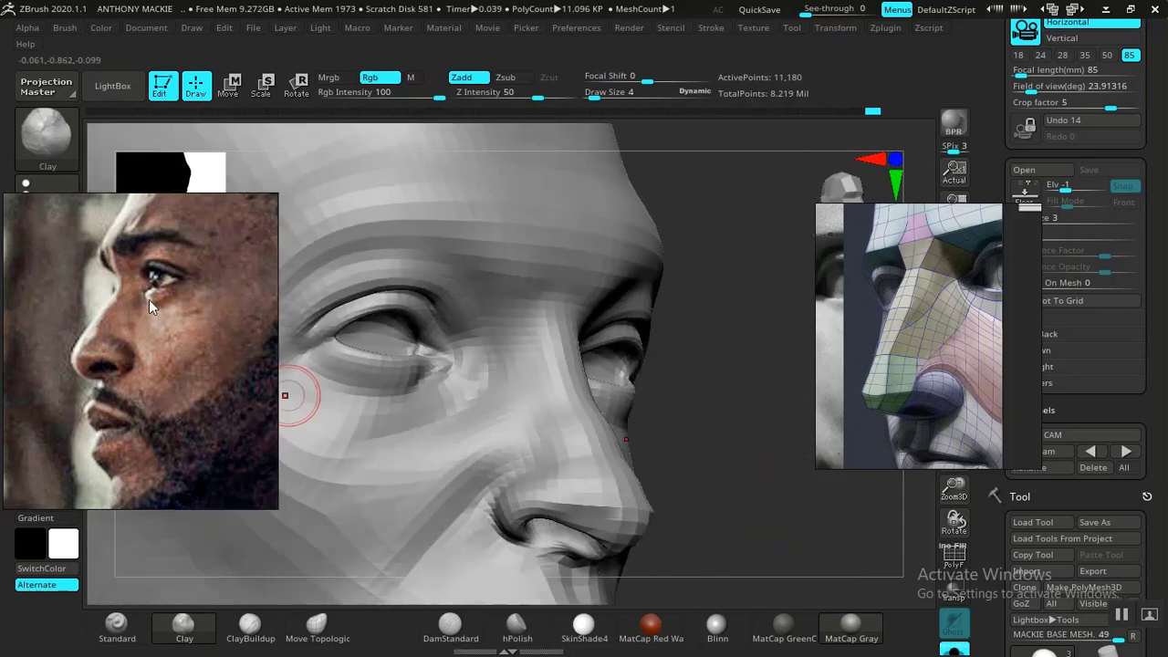
- Refine the nose's profile contour above the tip with the Move Topological brush at draw size 6
left_click_drag(790, 495, 626, 478)
left_click_drag(286, 540, 292, 495, "alt")
left_click_drag(417, 483, 469, 411, "alt")
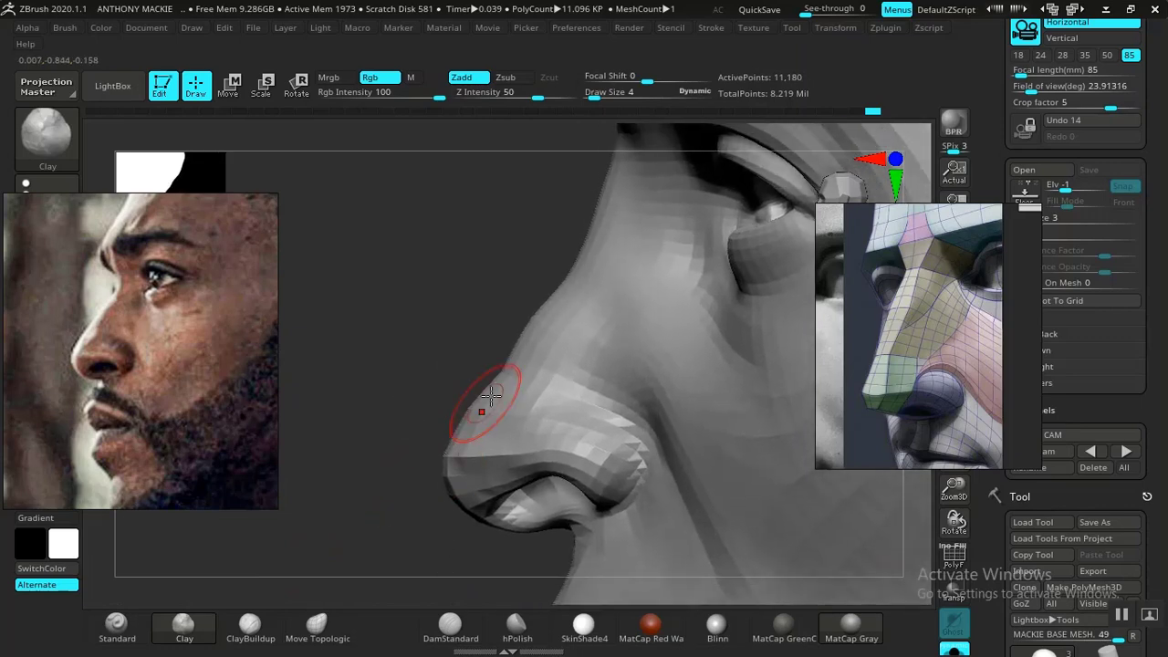
key("space")
left_click_drag(499, 375, 502, 375)
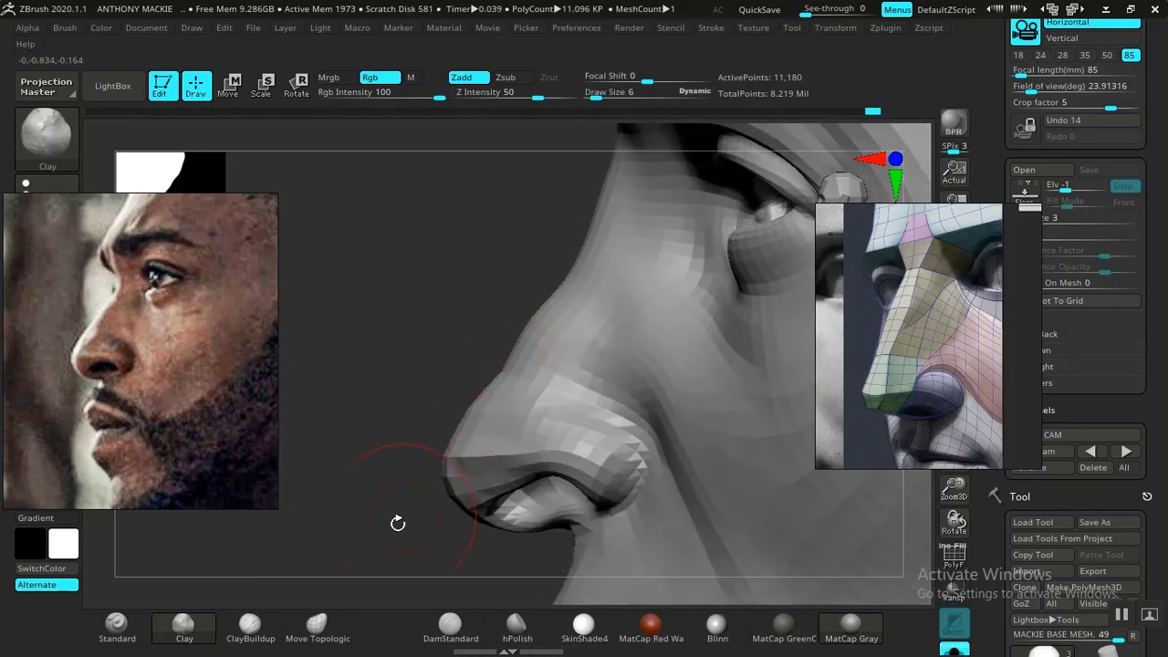
left_click(315, 623)
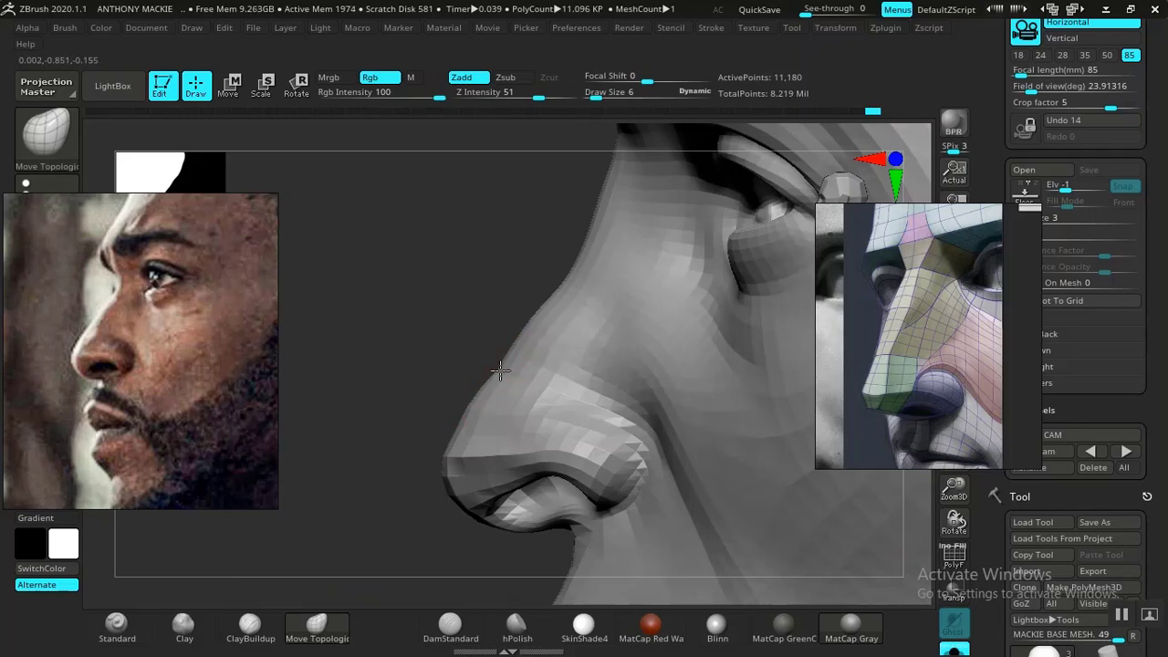
mouse_move(388, 464)
left_mouse_down("alt")
mouse_move(359, 448)
mouse_move(363, 384)
mouse_move(455, 387)
mouse_move(384, 132)
left_mouse_up("alt")
- Compare the whole head in profile with the side photo, bringing the photo's jaw and neck into view
left_click(453, 633)
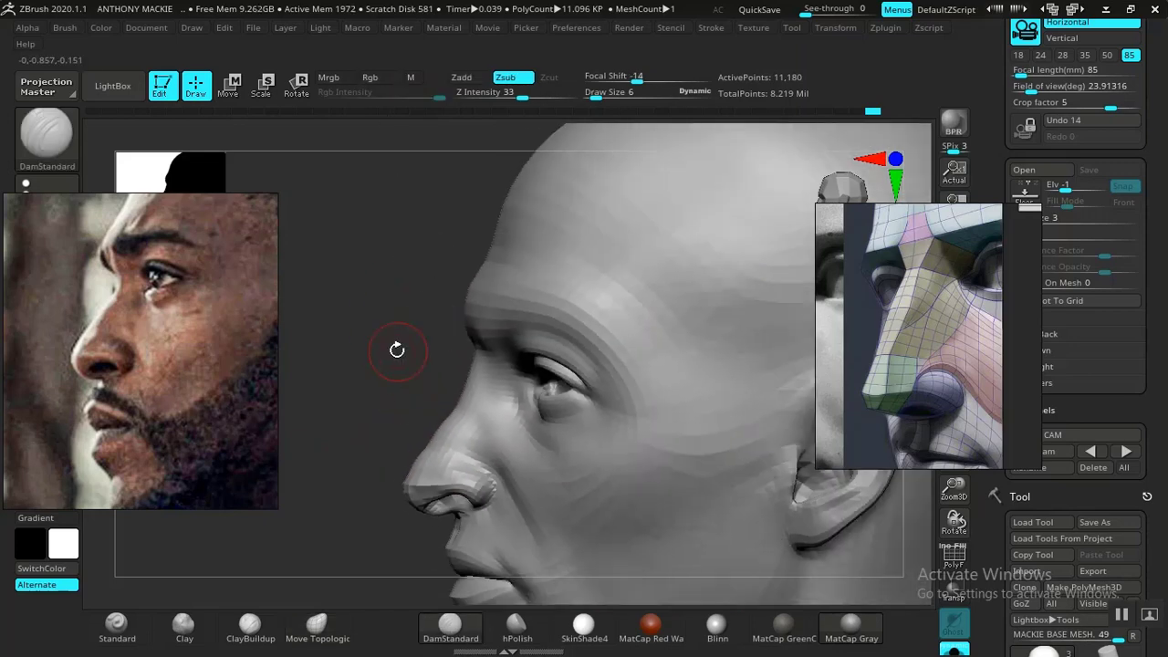
left_click_drag(396, 350, 356, 243, "alt")
left_click_drag(367, 321, 357, 318)
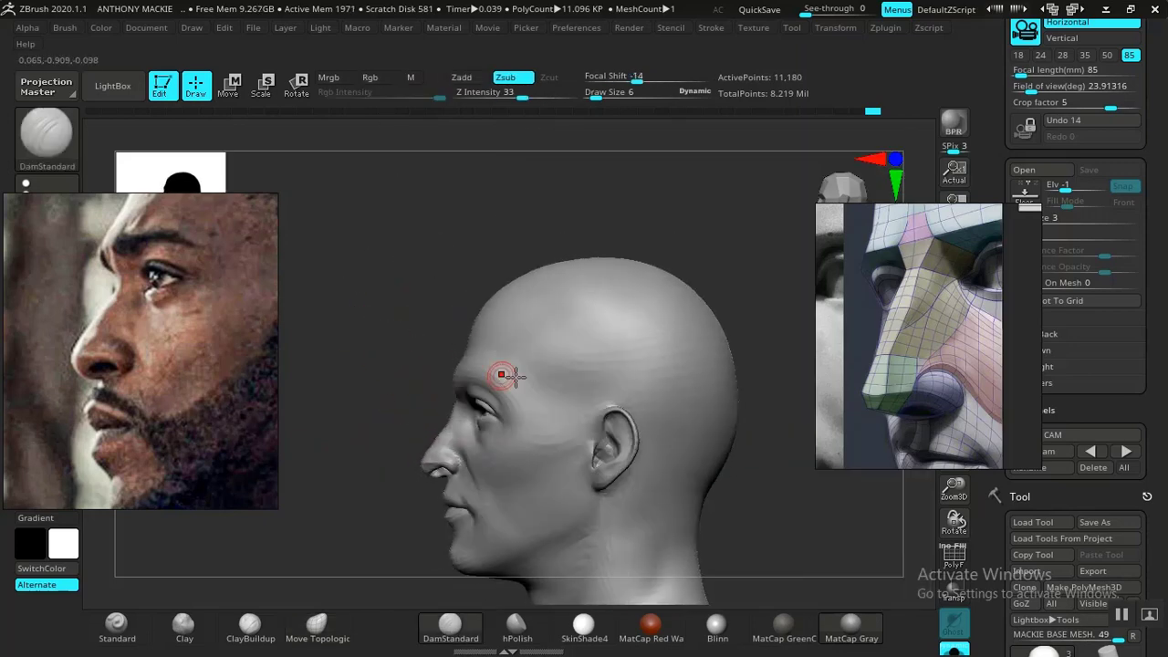
middle_click_drag(120, 218, 160, 346)
mouse_move(795, 523)
left_mouse_down()
mouse_move(812, 527)
mouse_move(798, 522)
mouse_move(783, 389)
mouse_move(830, 440)
mouse_move(813, 515)
left_mouse_up()
mouse_move(557, 526)
left_mouse_down()
mouse_move(456, 448)
mouse_move(544, 449)
mouse_move(456, 453)
mouse_move(509, 468)
mouse_move(623, 404)
mouse_move(707, 392)
mouse_move(523, 530)
mouse_move(490, 453)
mouse_move(593, 393)
left_mouse_up()
left_click_drag(475, 389, 443, 459)
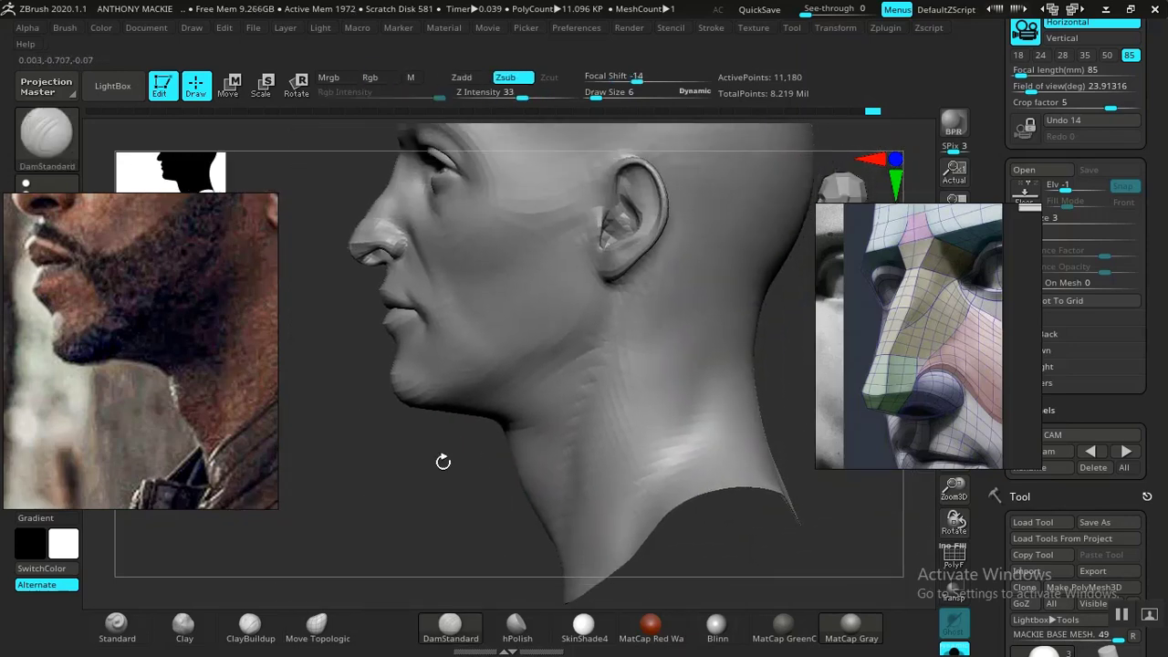
- Build up the front of the throat below the chin with ClayBuildup at draw size 14 and Z Intensity 20
key("space")
left_click(249, 624)
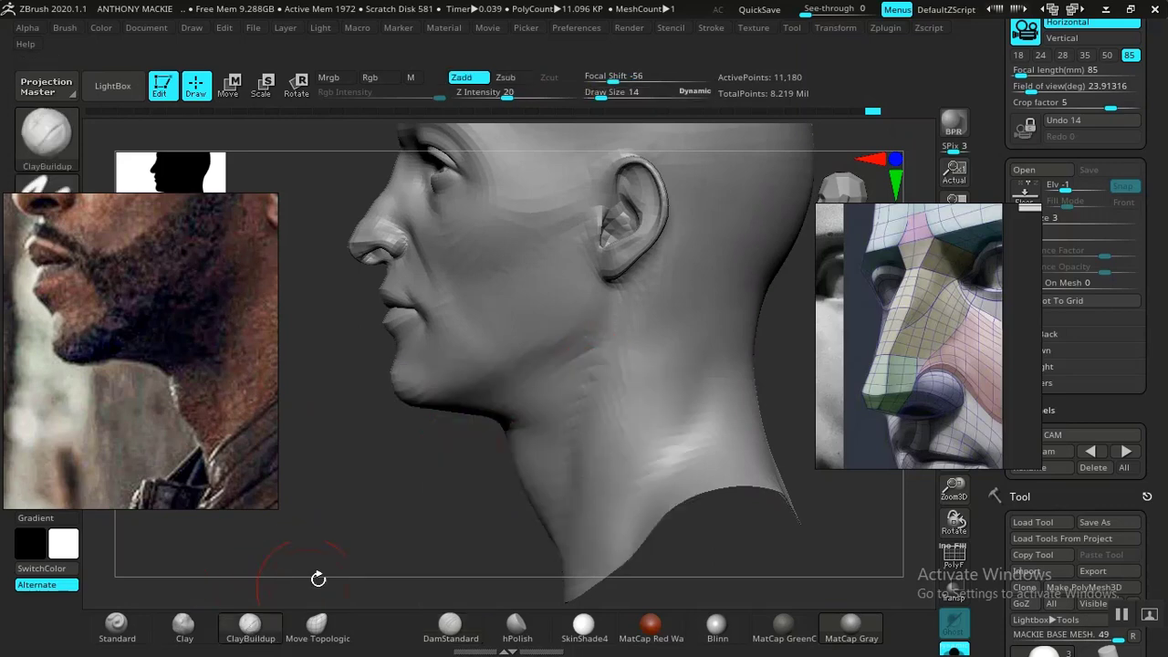
mouse_move(387, 513)
left_mouse_down("alt")
mouse_move(405, 562)
mouse_move(378, 488)
left_mouse_up("alt")
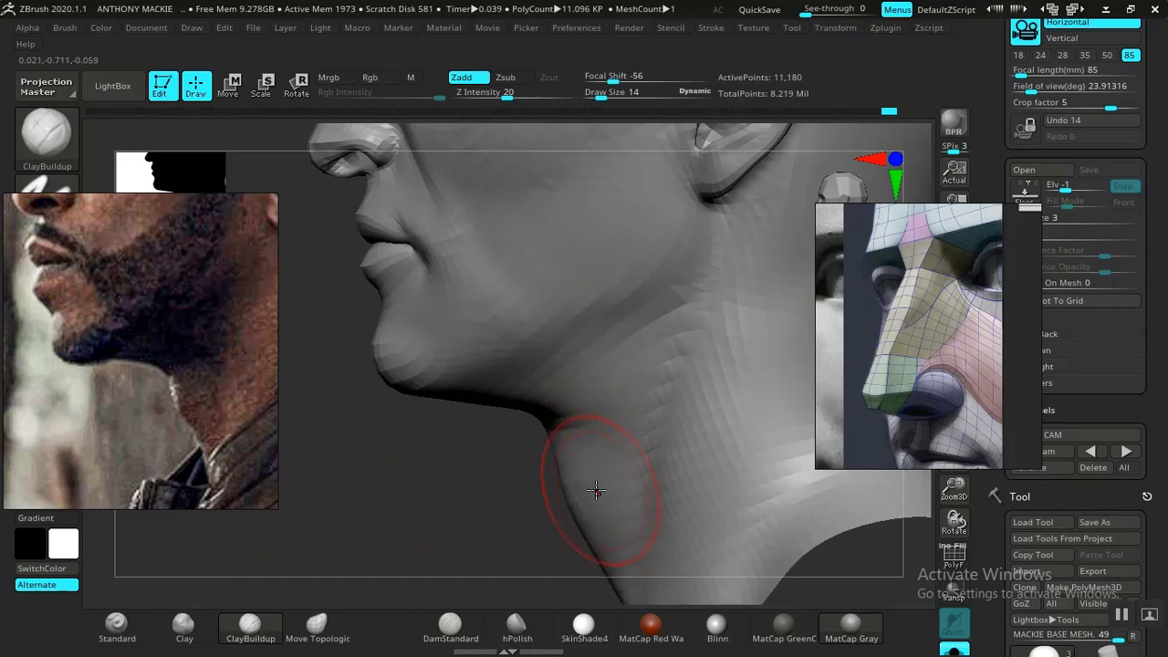
left_click(712, 28)
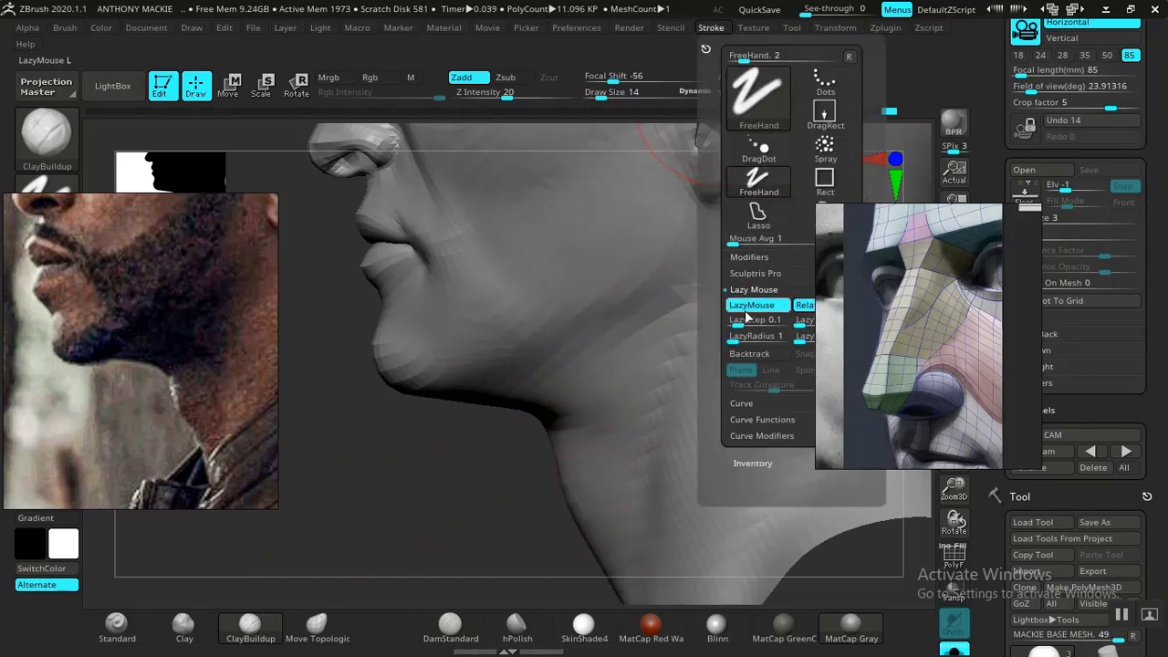
right_click_drag(606, 507, 513, 509)
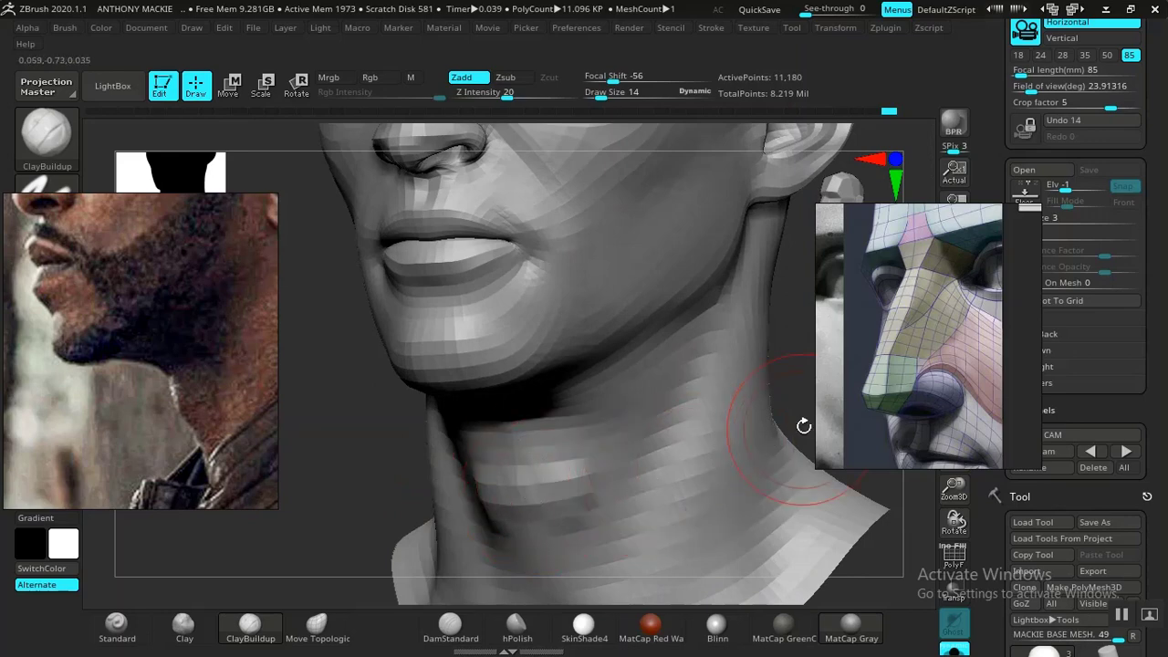
right_click_drag(803, 425, 665, 413)
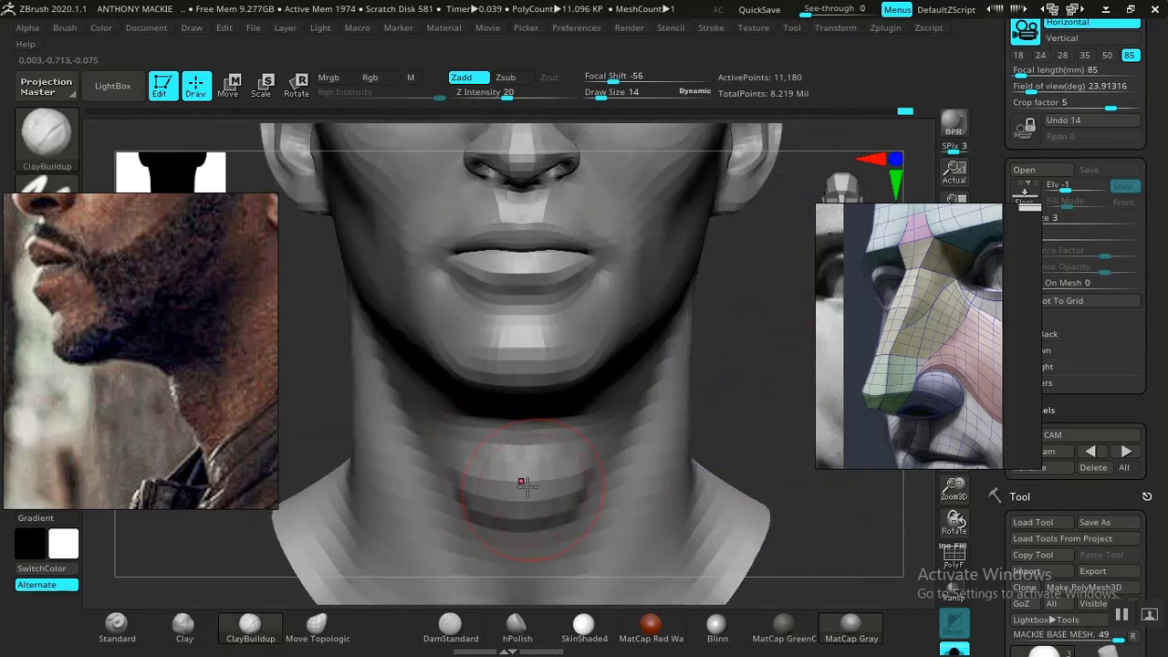
mouse_move(746, 382)
right_mouse_down()
mouse_move(699, 373)
mouse_move(574, 503)
right_mouse_up()
key("shift")
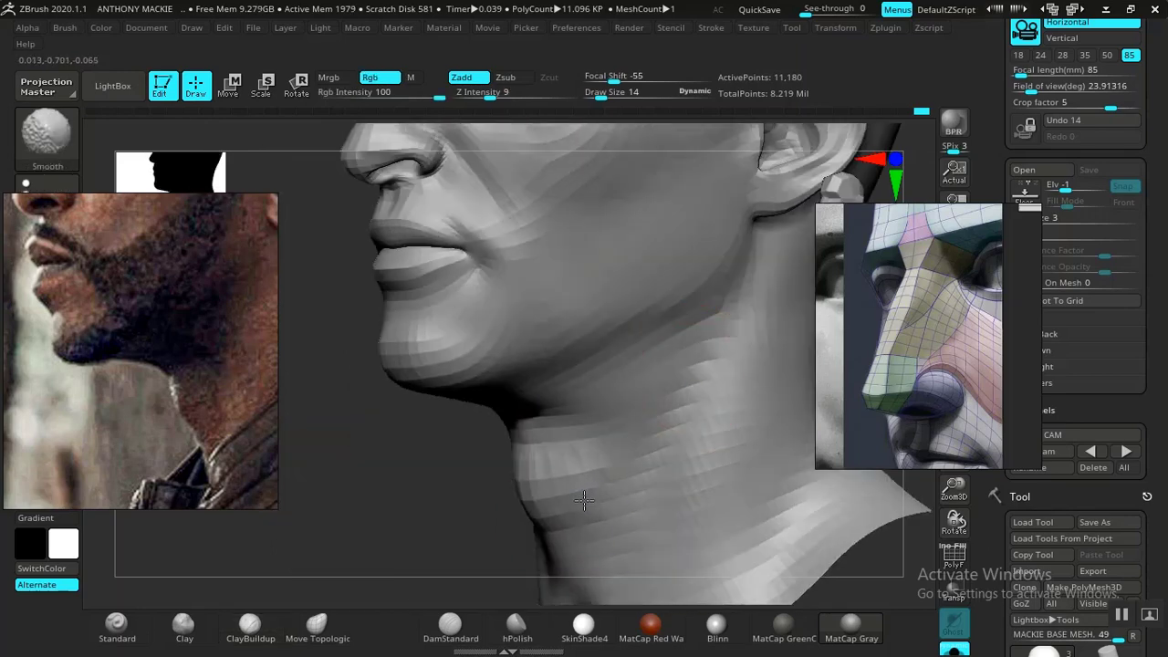
- Smooth the built-up throat and compare the face and neck profile with the side photo
key("f")
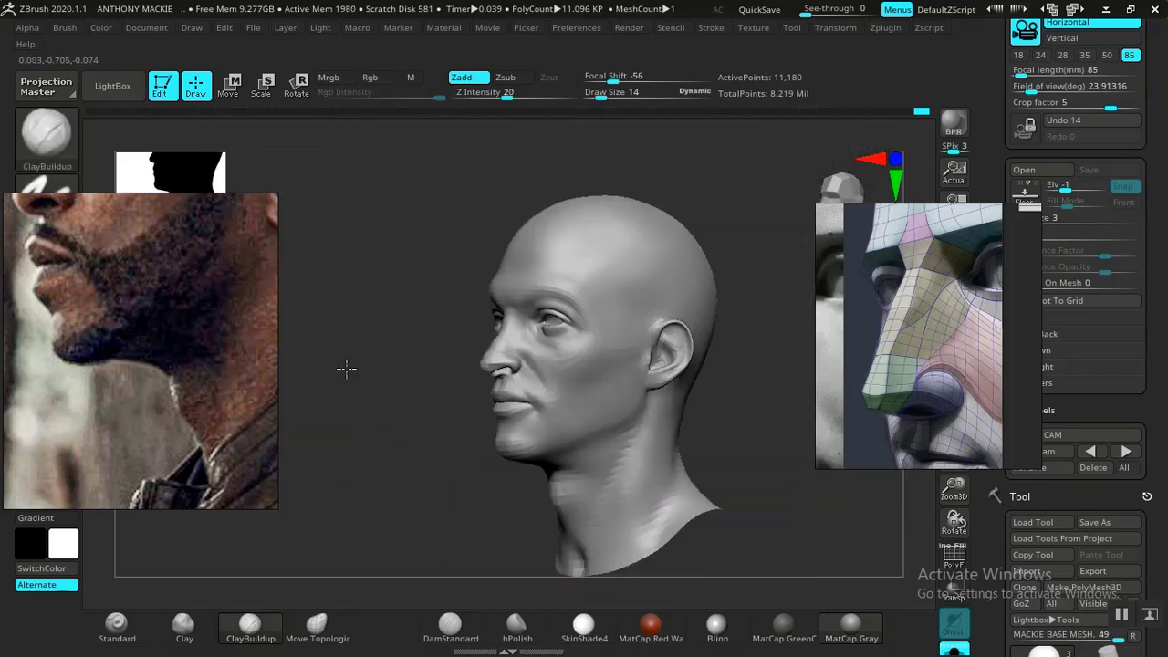
left_click_drag(347, 368, 365, 444)
left_click_drag(408, 476, 508, 532, "alt")
key("shift")
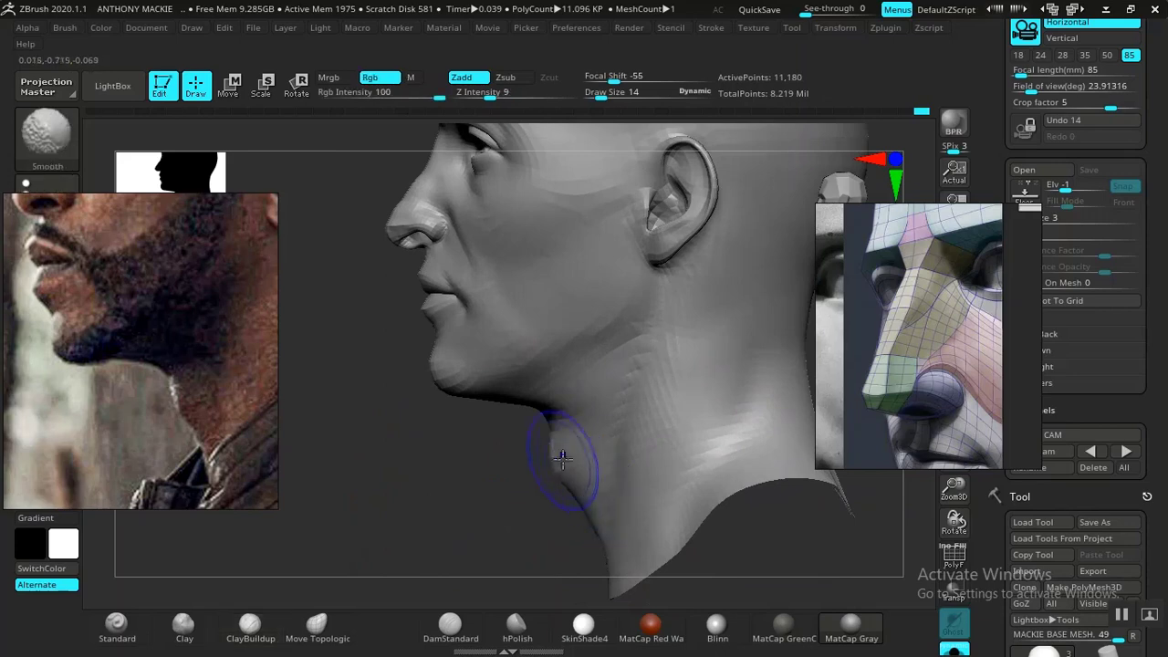
key("f")
left_click_drag(701, 387, 726, 427)
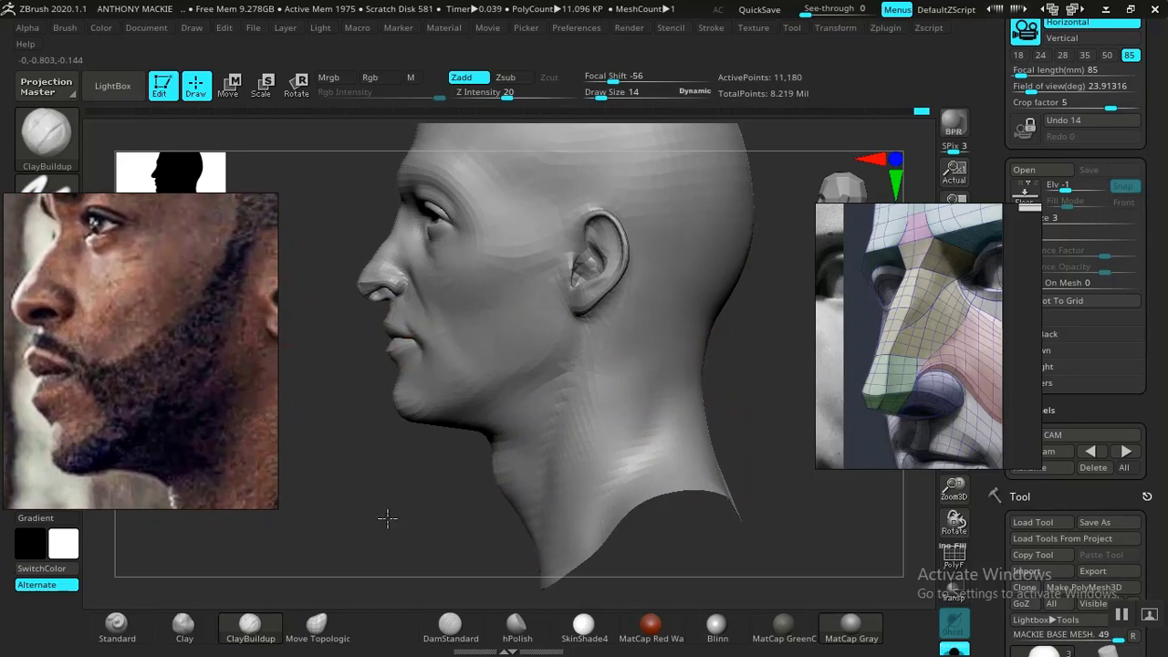
- Raise the mesh one subdivision level and work the area above the upper lip with the Standard brush at Z Intensity 5
mouse_move(404, 477)
left_mouse_down("alt")
mouse_move(401, 501)
mouse_move(390, 441)
mouse_move(411, 557)
mouse_move(373, 466)
mouse_move(378, 530)
mouse_move(378, 508)
mouse_move(389, 569)
mouse_move(394, 535)
mouse_move(410, 571)
mouse_move(371, 473)
mouse_move(404, 571)
mouse_move(519, 525)
mouse_move(646, 442)
left_mouse_up("alt")
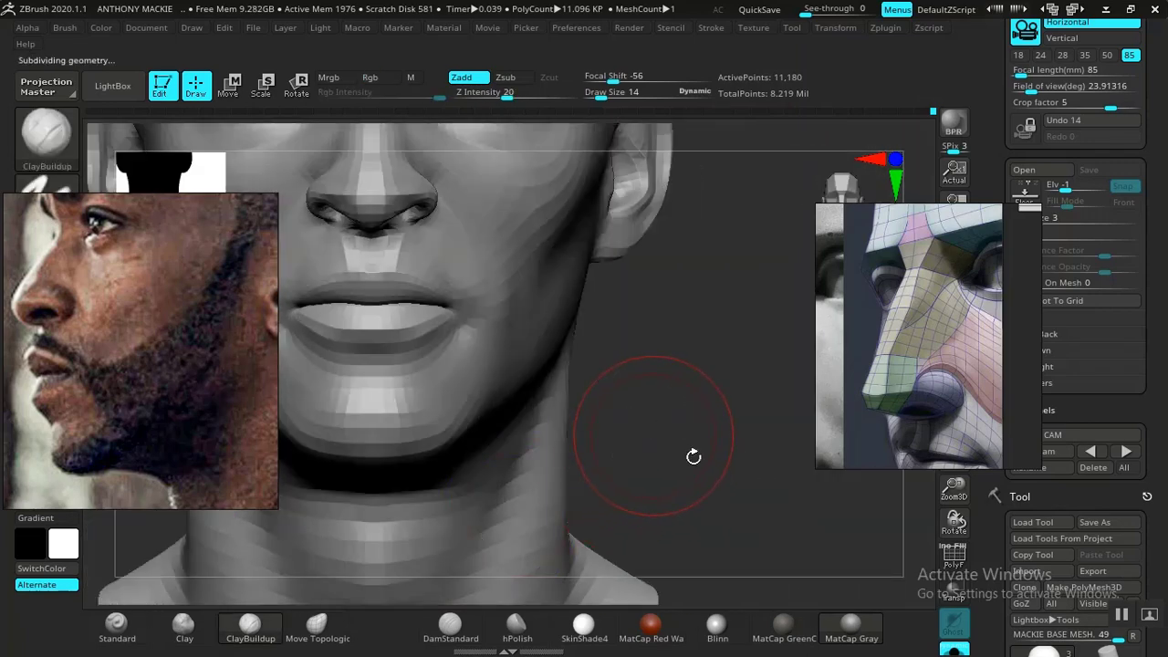
mouse_move(721, 482)
left_mouse_down()
mouse_move(678, 462)
mouse_move(782, 527)
mouse_move(769, 487)
mouse_move(603, 439)
left_mouse_up()
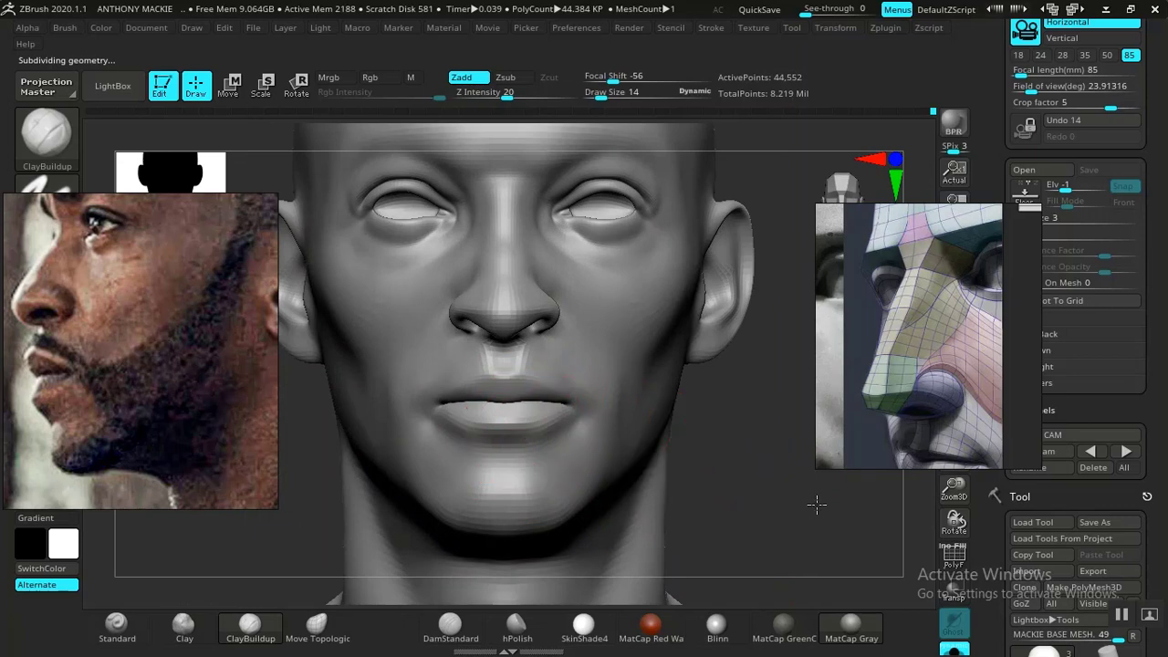
left_click_drag(817, 505, 312, 604)
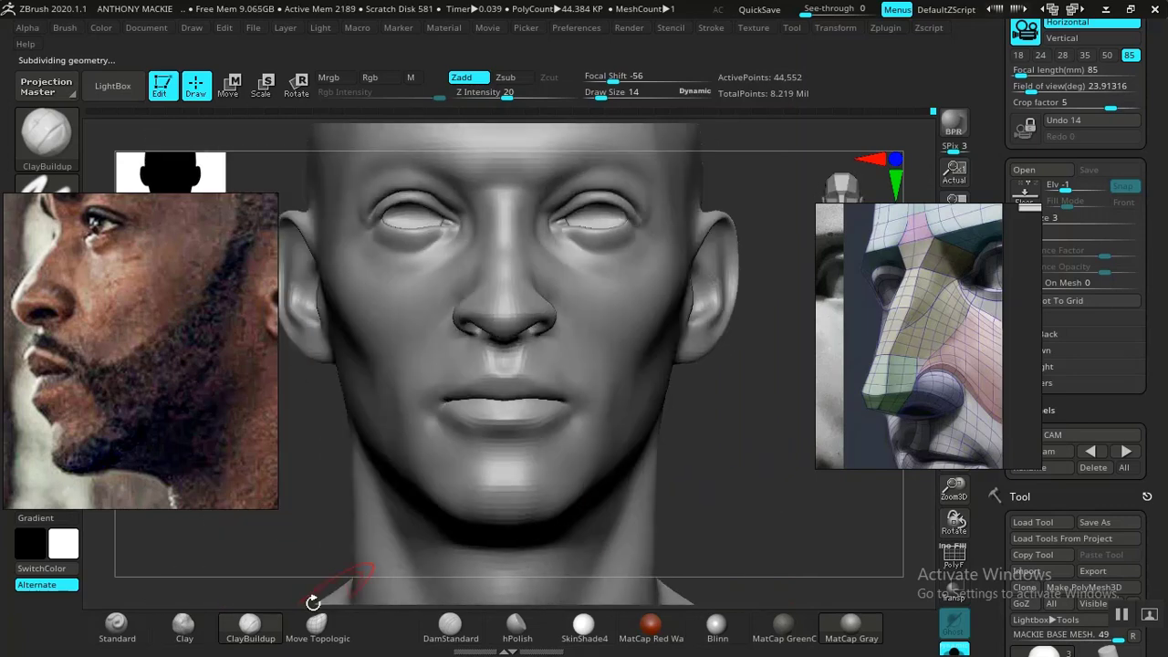
left_click(117, 628)
mouse_move(748, 490)
left_mouse_down("alt")
mouse_move(740, 517)
mouse_move(756, 557)
mouse_move(734, 545)
left_mouse_up("alt")
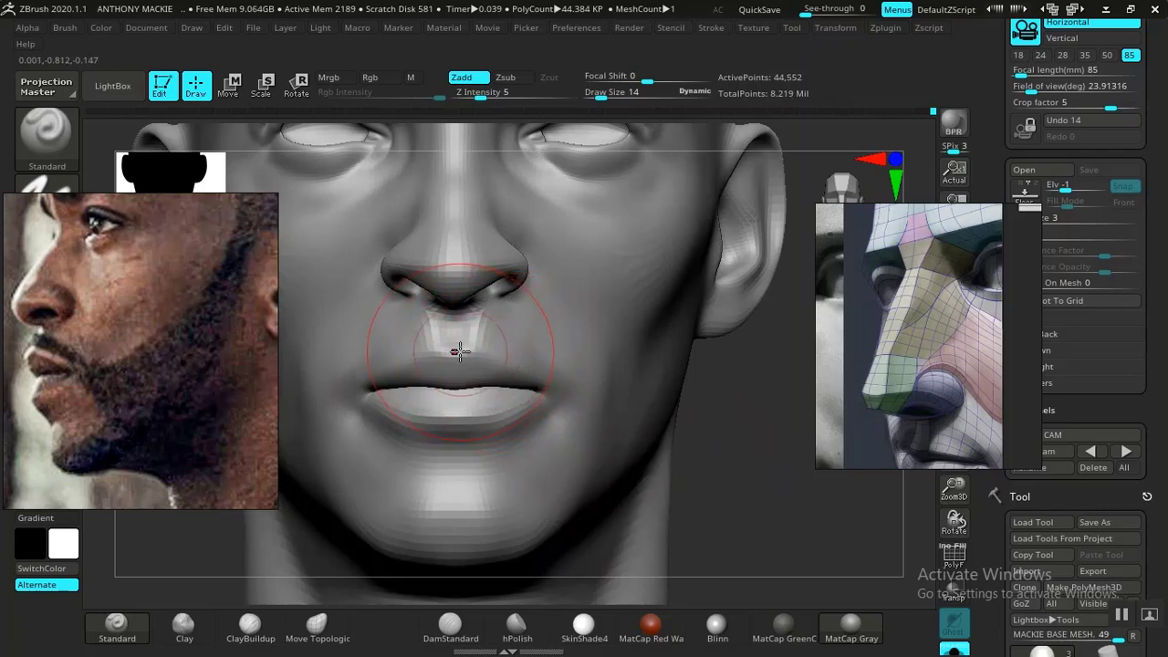
left_click_drag(736, 482, 693, 509)
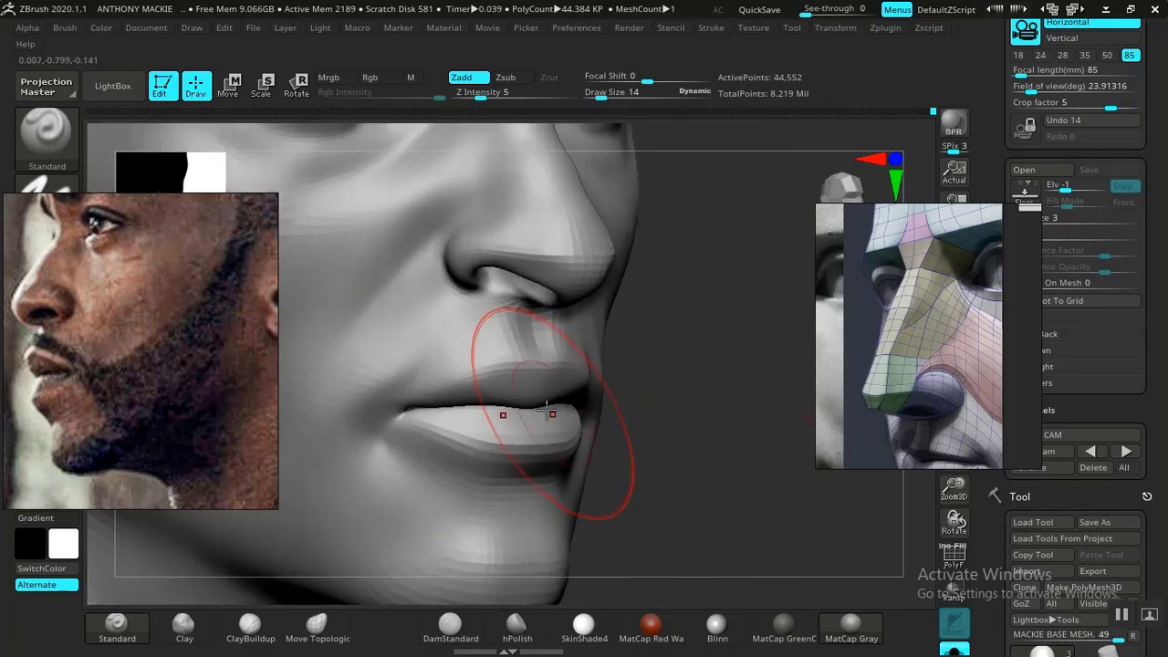
- Sculpt the philtrum ridges between nose and upper lip with the Standard brush at draw size 7, raising Z Intensity to 11
key("space")
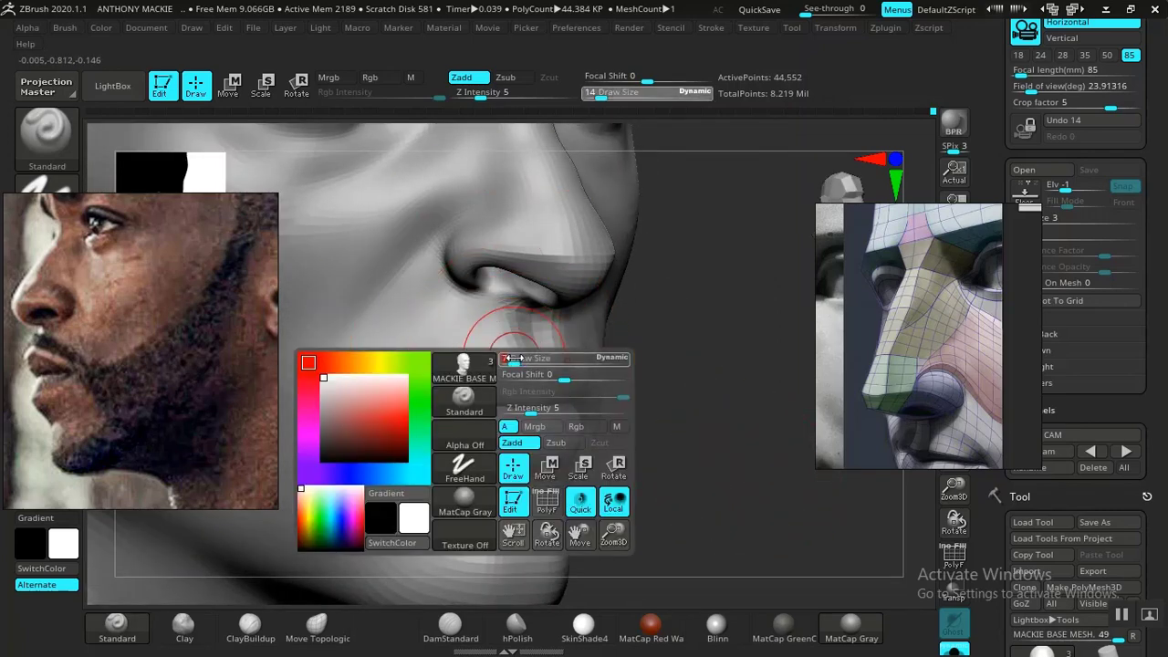
left_click(514, 359)
mouse_move(686, 503)
left_mouse_down("alt")
mouse_move(703, 527)
mouse_move(708, 513)
left_mouse_up("alt")
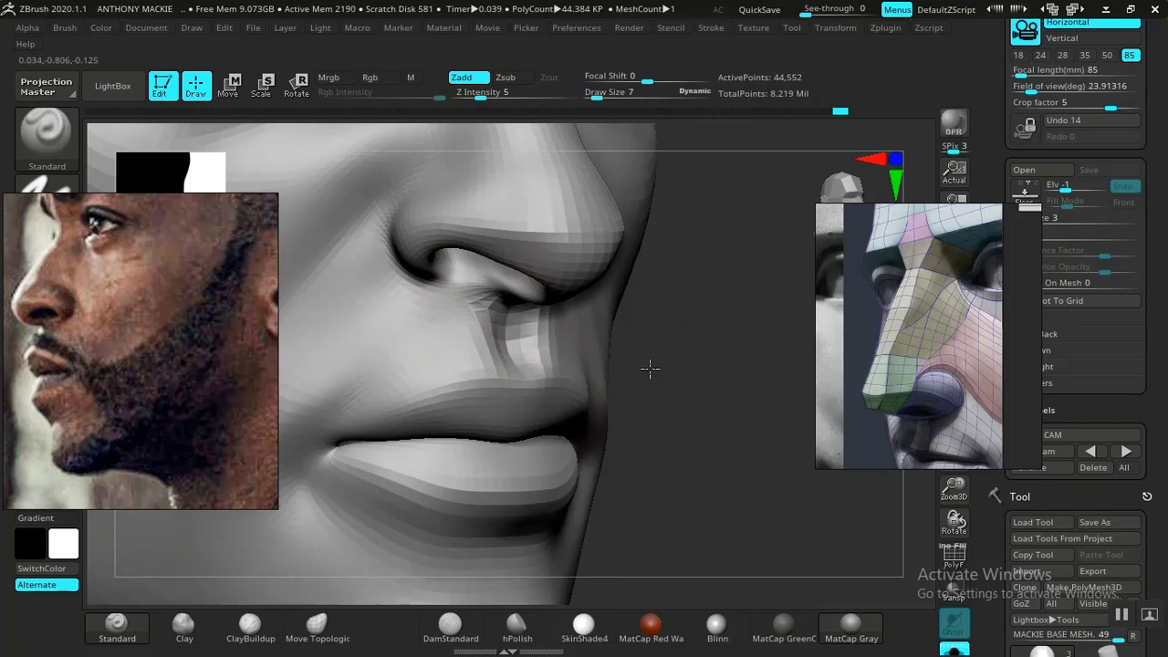
left_click_drag(650, 369, 721, 447, "alt")
left_click_drag(762, 404, 728, 487, "alt")
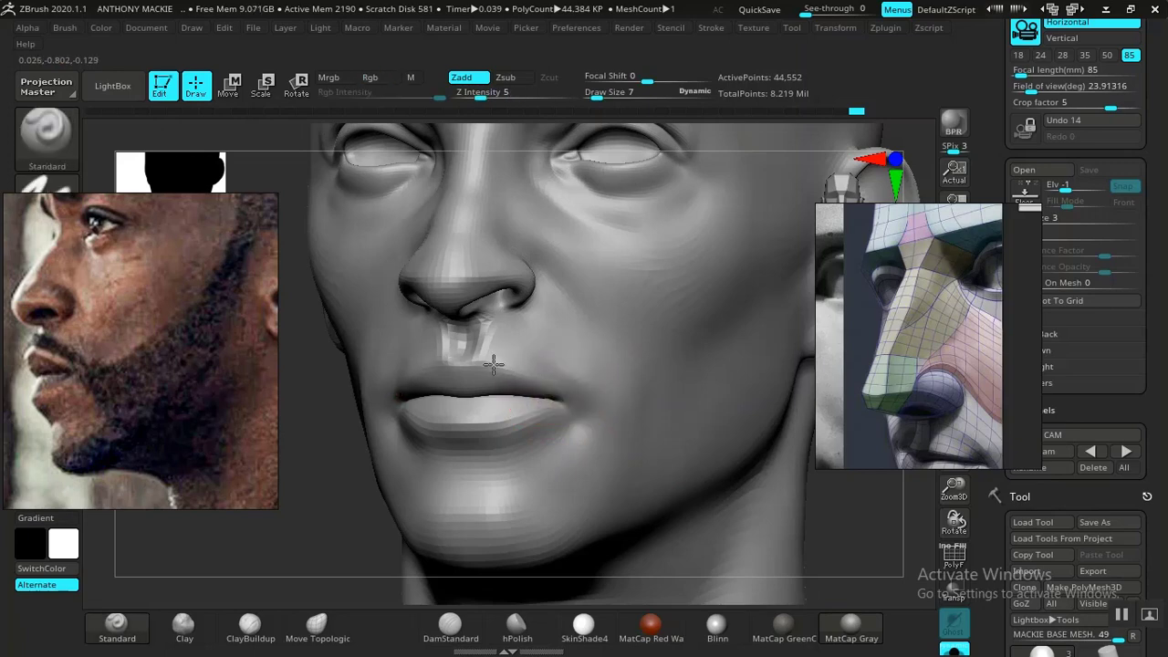
left_click_drag(315, 511, 392, 496, "shift")
left_click_drag(640, 368, 496, 152)
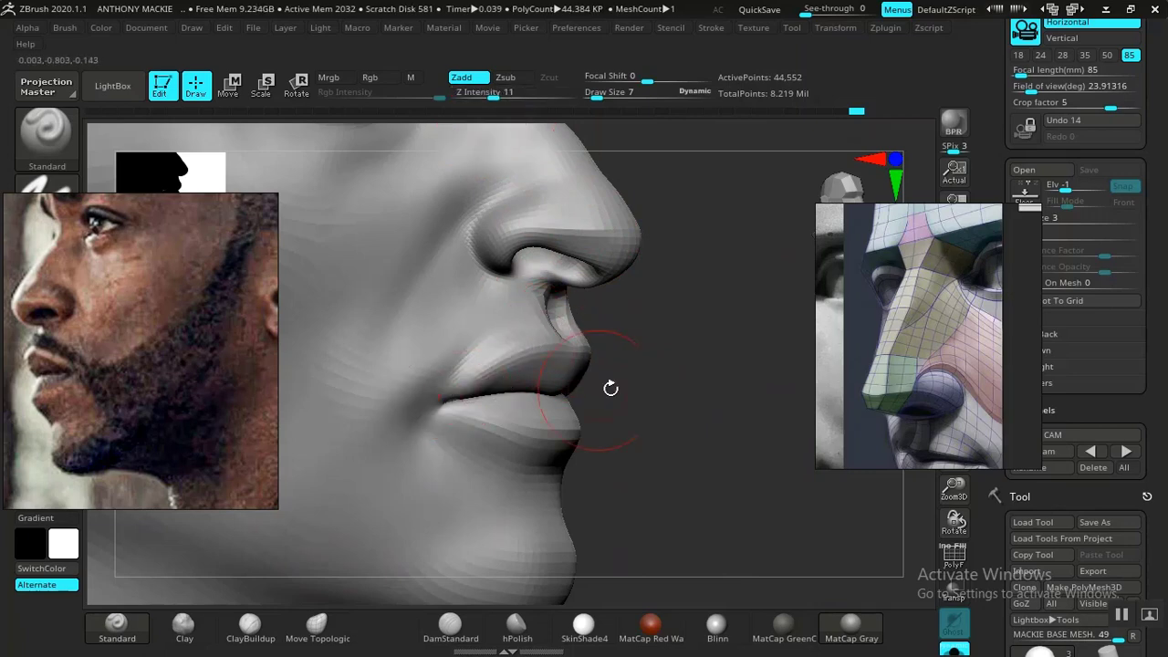
- Define the edges of the lips from the front with the Standard brush at draw size 5, checking the whole head
left_click_drag(709, 394, 664, 409)
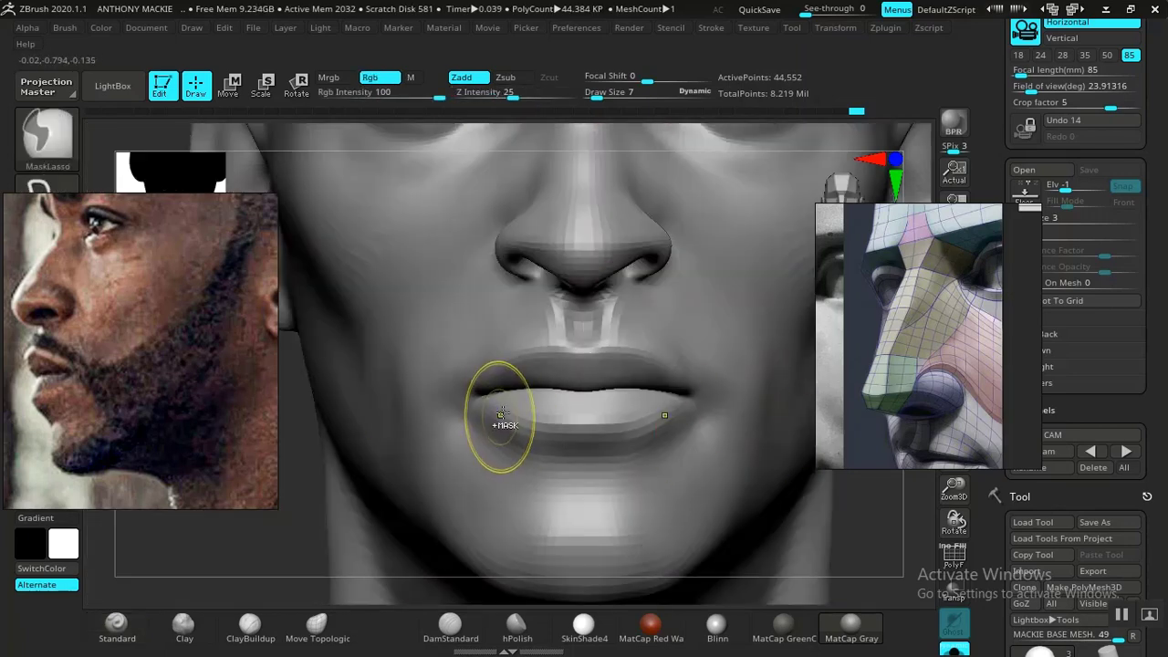
key("space")
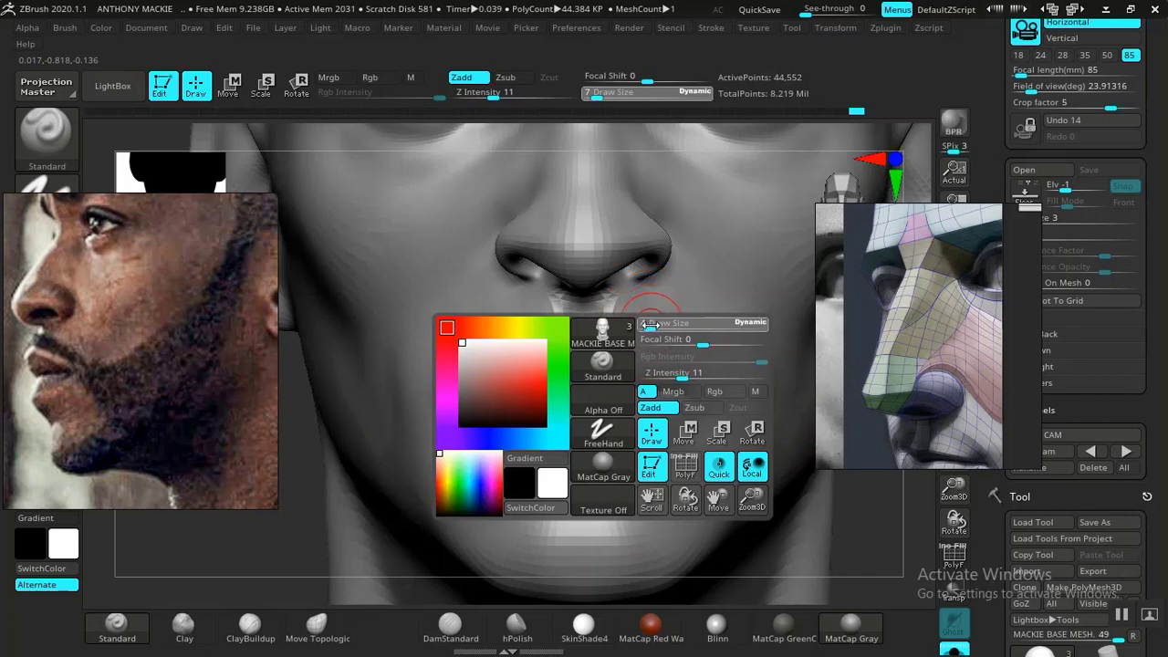
left_click_drag(650, 325, 648, 325)
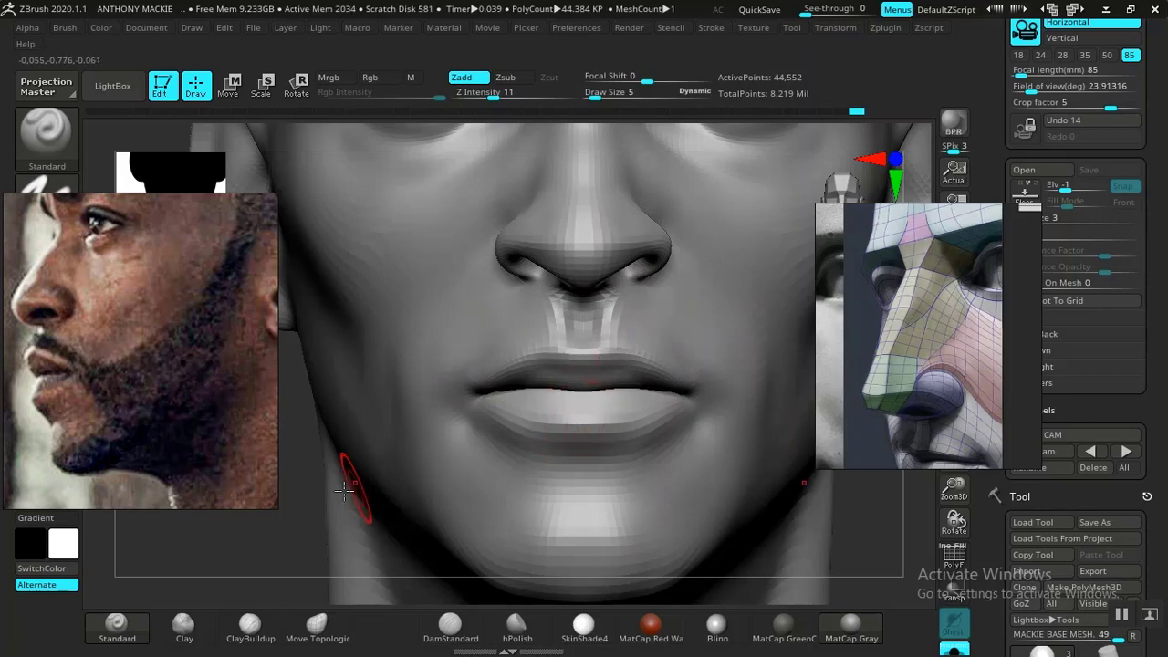
mouse_move(284, 540)
left_mouse_down("alt")
mouse_move(256, 407)
mouse_move(296, 559)
left_mouse_up("alt")
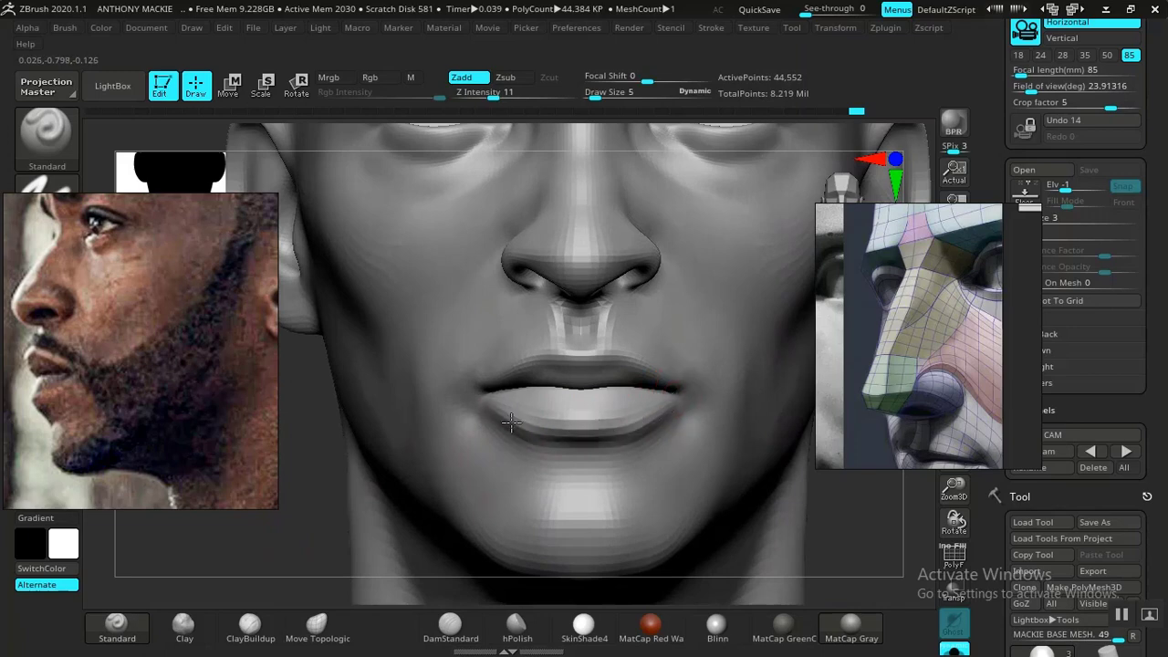
left_click_drag(282, 234, 279, 216, "alt")
left_click_drag(412, 388, 284, 368, "alt")
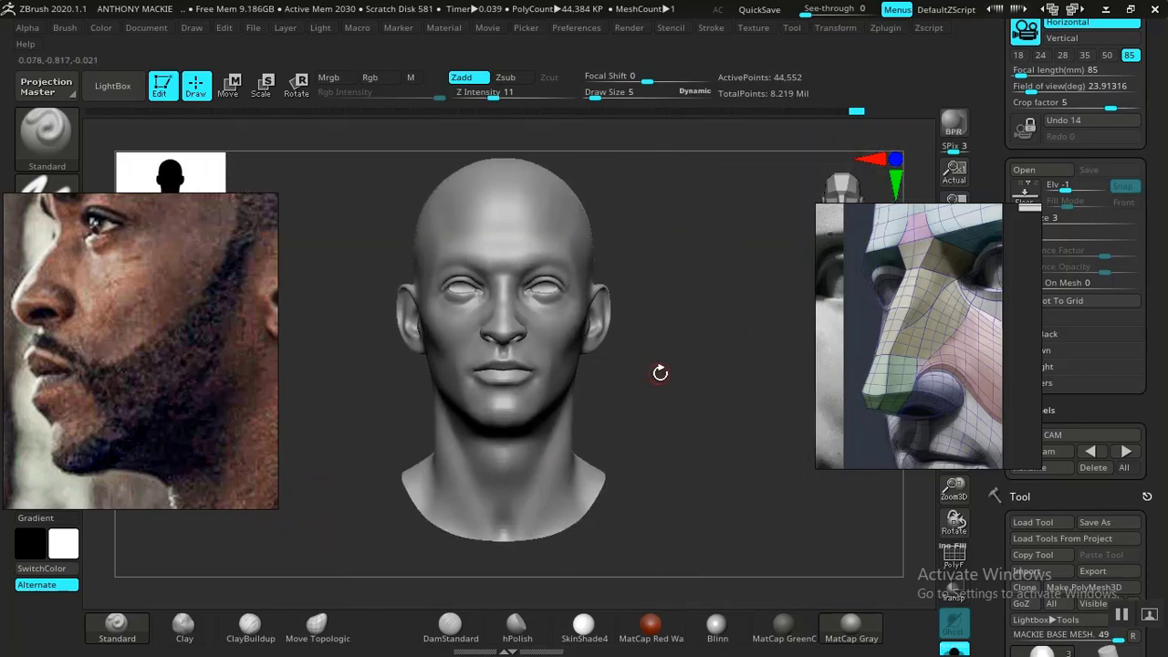
- Examine the mouth and head from the front, three-quarter and side views, setting the draw size to 14
left_click_drag(660, 373, 850, 494, "alt")
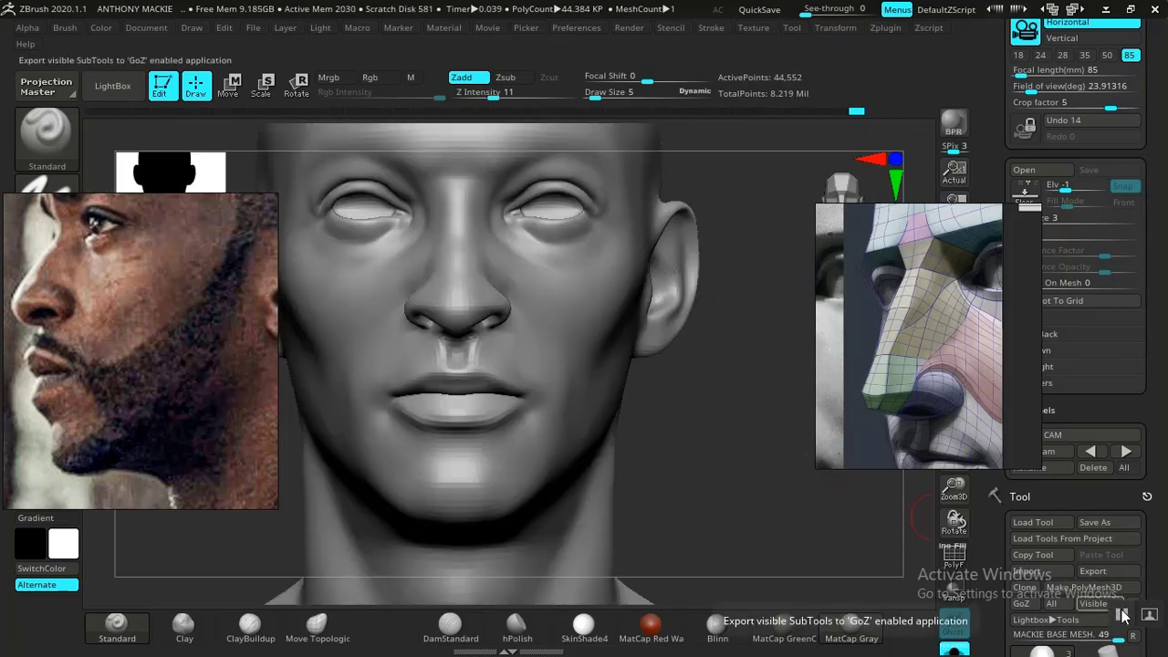
left_click_drag(803, 548, 714, 576)
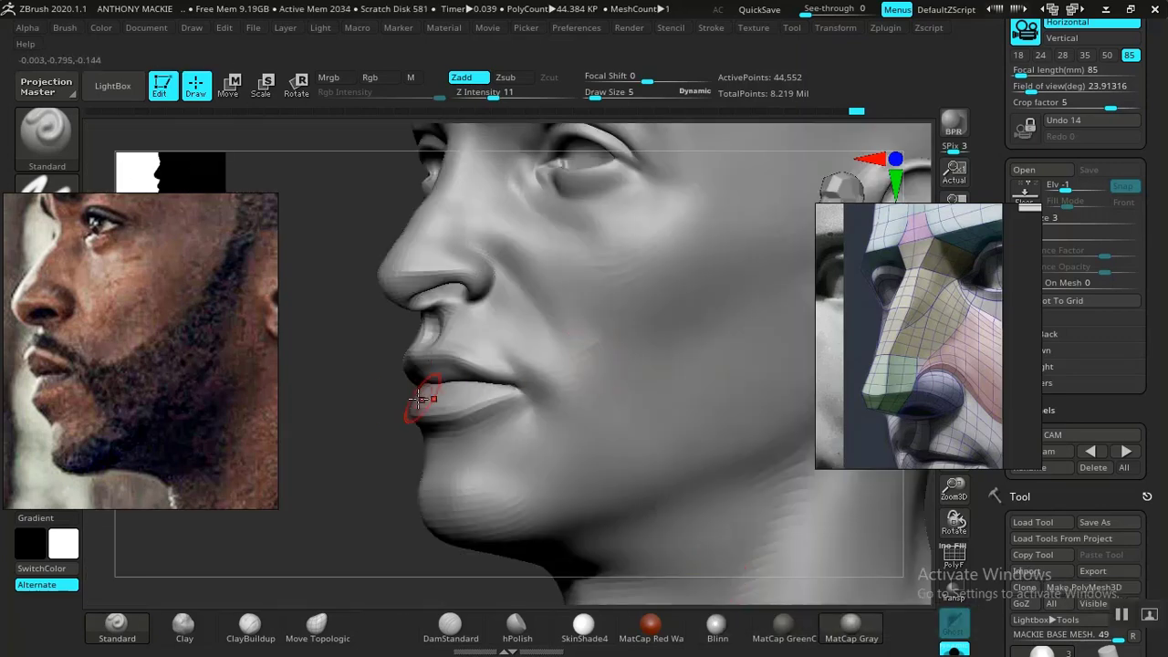
left_click_drag(387, 404, 433, 387)
right_click(394, 399)
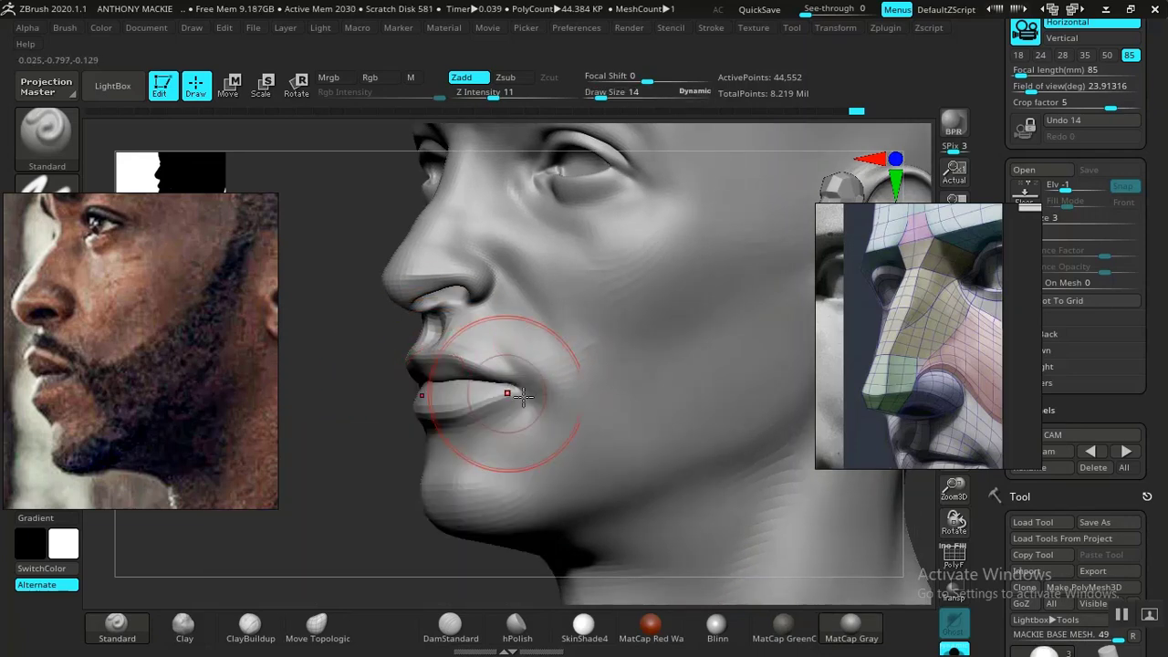
left_click_drag(340, 474, 759, 457)
key("f")
mouse_move(706, 383)
left_mouse_down("alt")
mouse_move(730, 480)
mouse_move(699, 417)
mouse_move(720, 459)
mouse_move(736, 448)
mouse_move(743, 491)
mouse_move(693, 463)
left_mouse_up("alt")
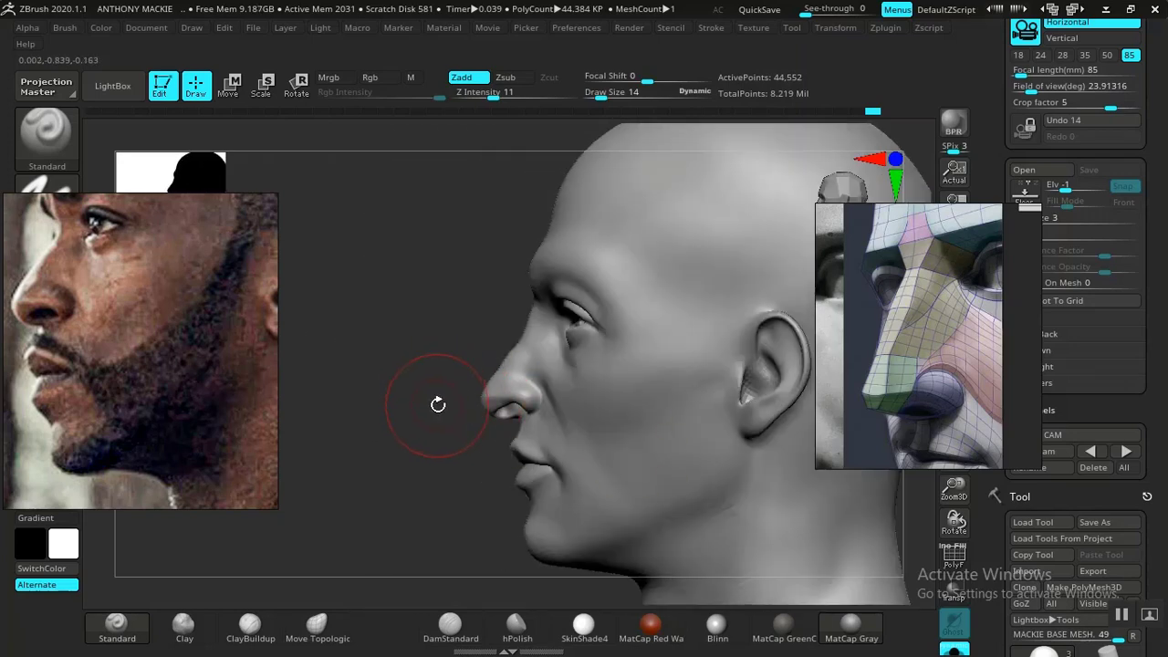
- Lower the mesh one subdivision level and reduce the Standard brush's draw size to 5 for the upper lip
mouse_move(439, 405)
left_mouse_down()
mouse_move(464, 472)
mouse_move(448, 417)
mouse_move(493, 408)
mouse_move(738, 478)
mouse_move(794, 513)
mouse_move(723, 390)
mouse_move(795, 495)
mouse_move(777, 469)
mouse_move(856, 461)
mouse_move(626, 410)
mouse_move(688, 491)
mouse_move(722, 418)
mouse_move(657, 396)
mouse_move(745, 391)
mouse_move(695, 414)
left_mouse_up()
key("shift")
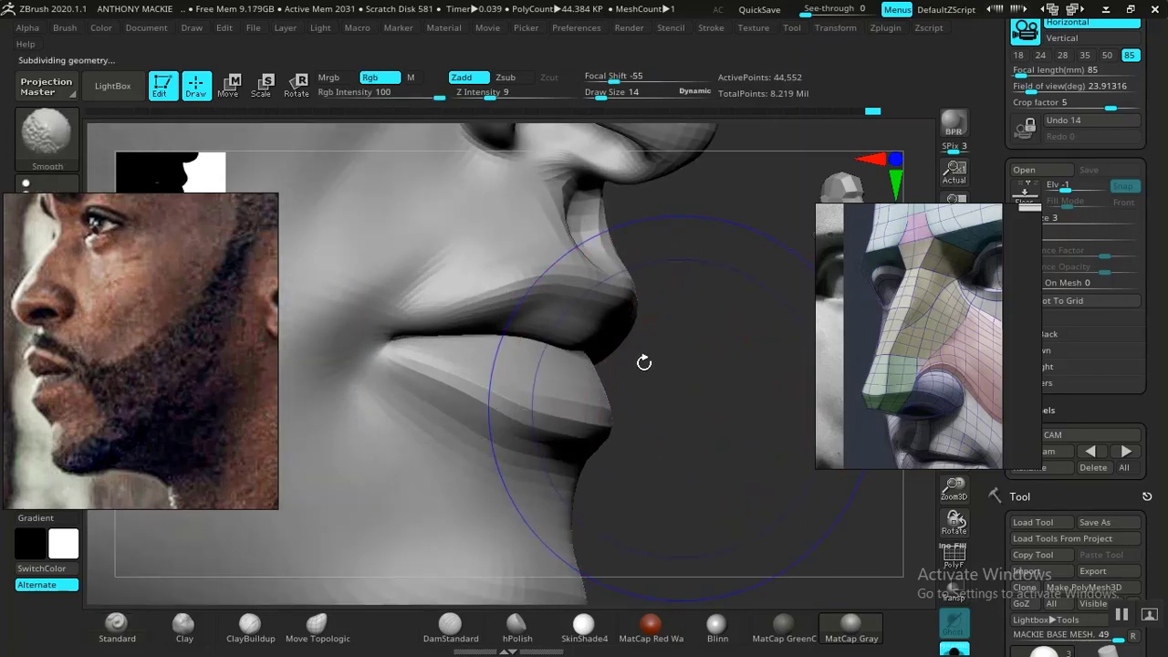
key("shift+d")
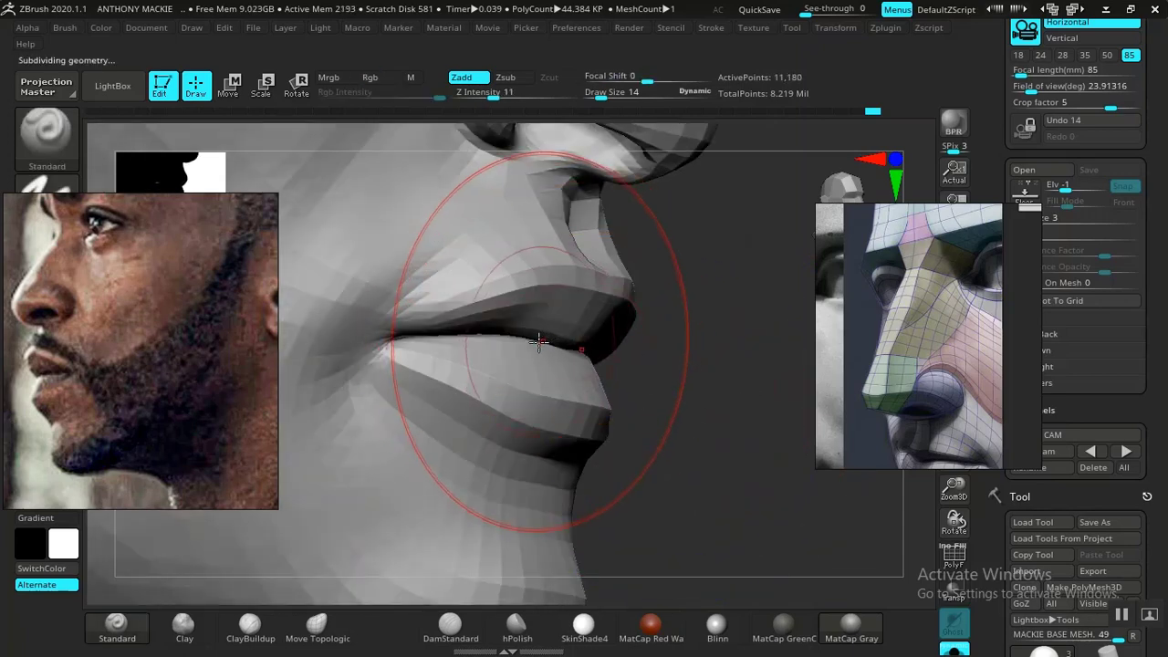
left_click_drag(704, 405, 596, 378)
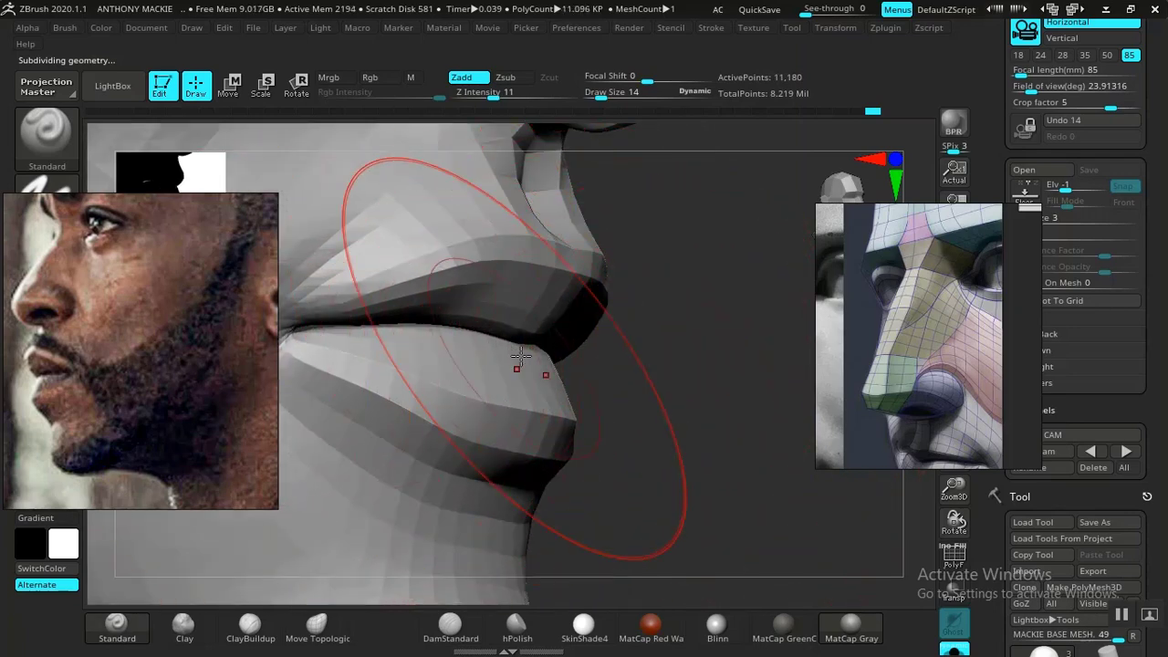
key("space")
left_click_drag(591, 333, 585, 333)
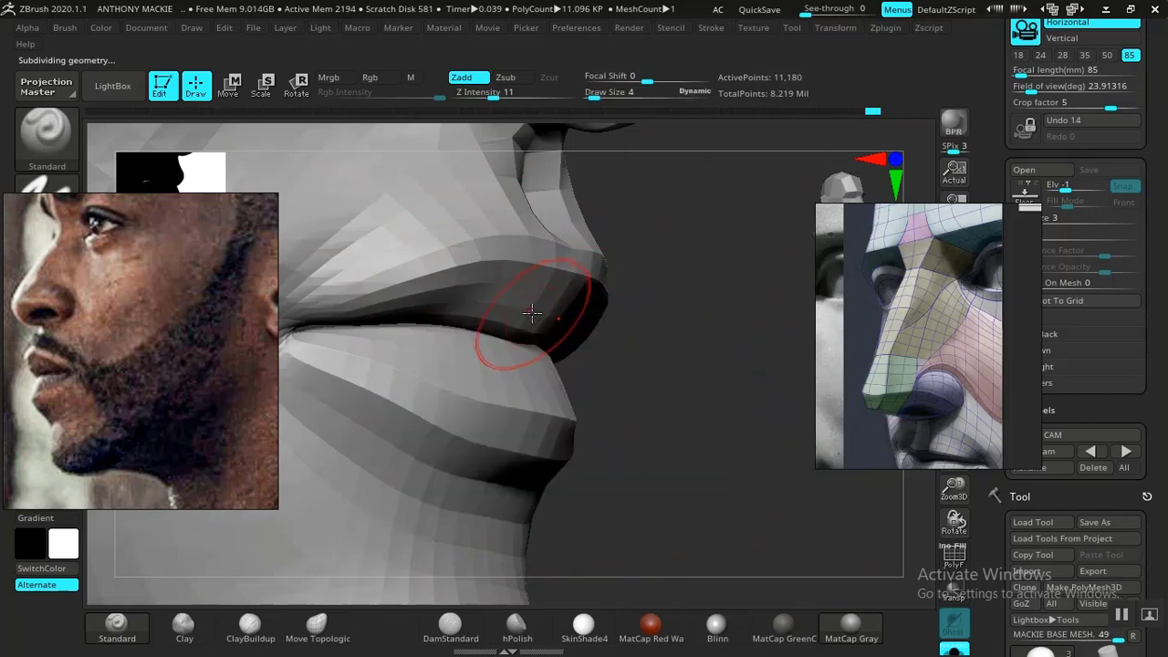
key("space")
left_click_drag(525, 311, 528, 312)
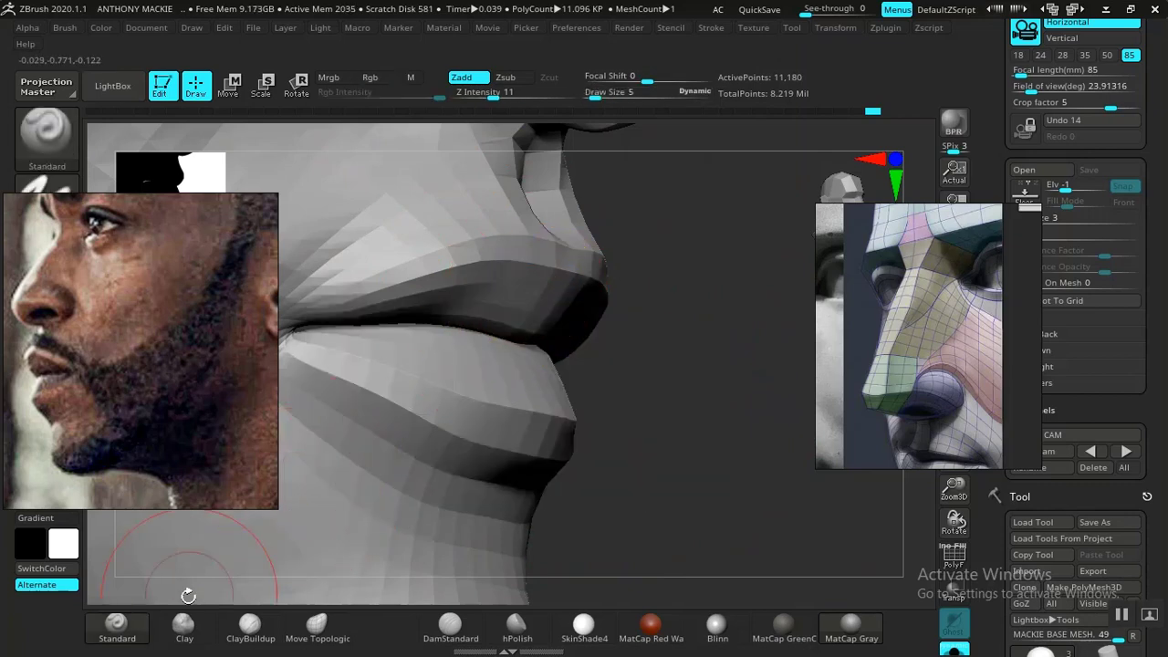
- Add volume to the upper lip with the Clay brush at draw size 7, checking its shape from the front and three-quarter views
left_click(184, 625)
key("space")
left_click_drag(491, 312, 494, 312)
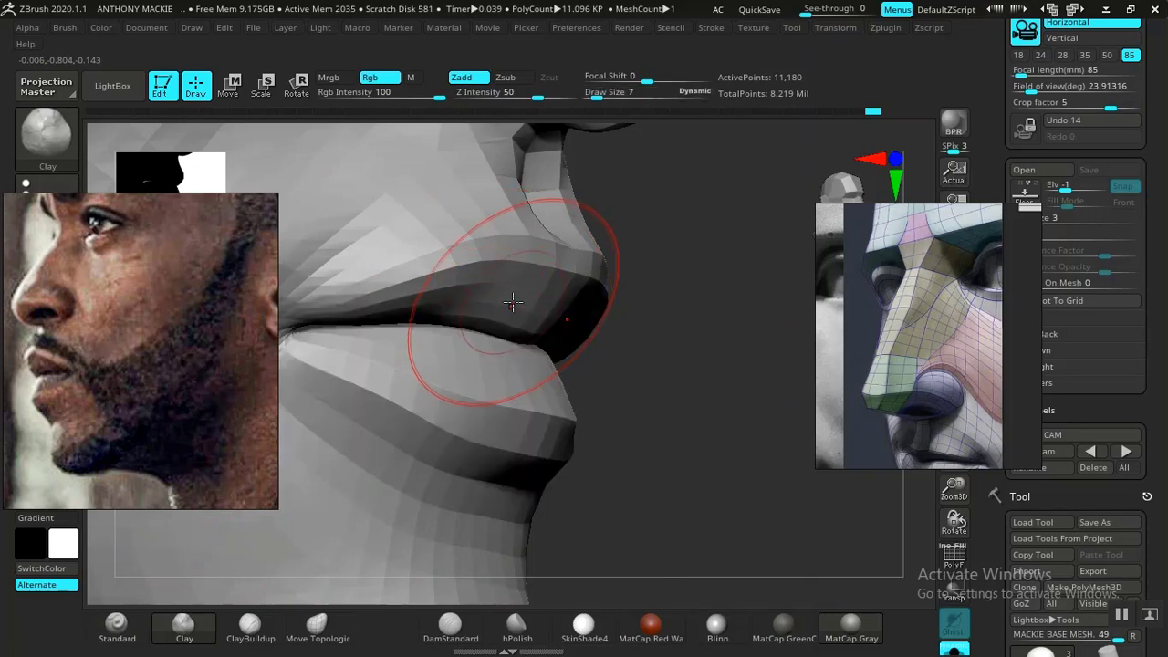
mouse_move(692, 394)
left_mouse_down()
mouse_move(683, 357)
mouse_move(699, 351)
left_mouse_up()
mouse_move(472, 297)
left_mouse_down()
mouse_move(527, 333)
mouse_move(403, 296)
mouse_move(494, 309)
left_mouse_up()
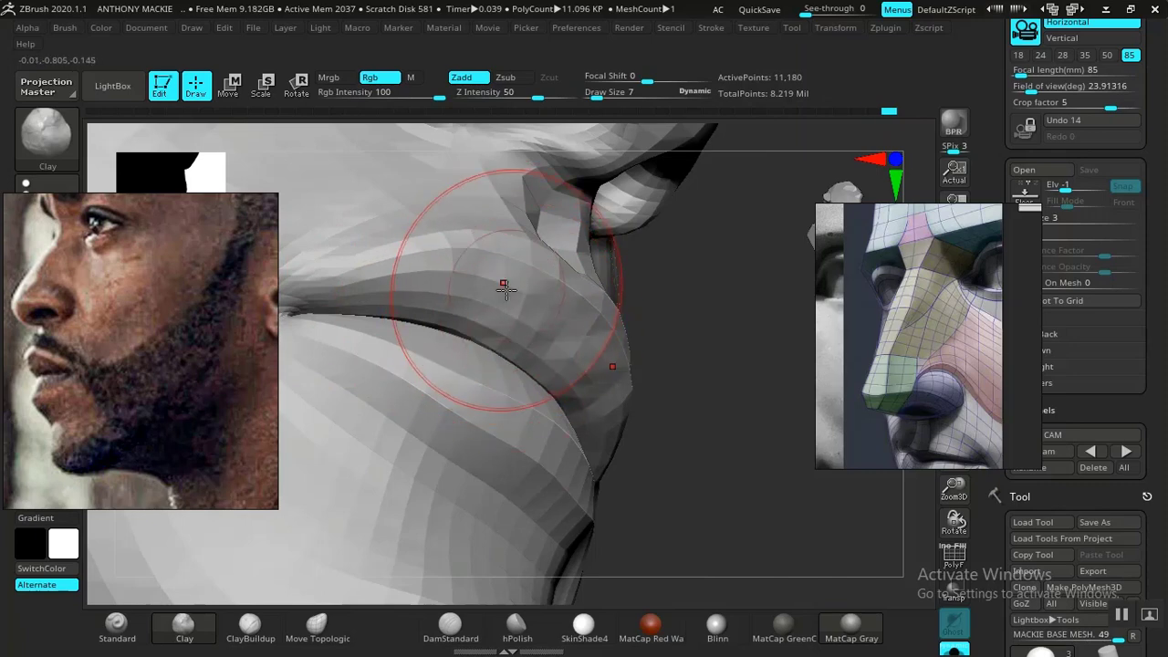
left_click_drag(689, 421, 653, 400)
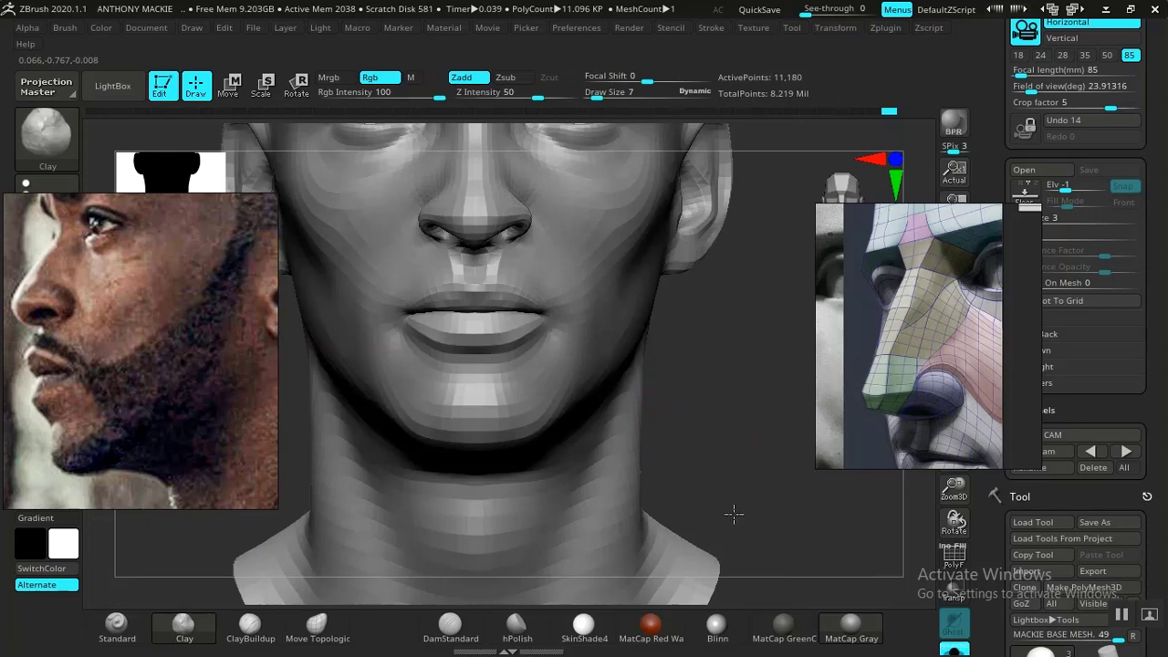
mouse_move(736, 514)
left_mouse_down()
mouse_move(764, 440)
mouse_move(733, 416)
mouse_move(757, 548)
mouse_move(775, 444)
mouse_move(704, 429)
mouse_move(728, 499)
mouse_move(721, 425)
mouse_move(511, 288)
left_mouse_up()
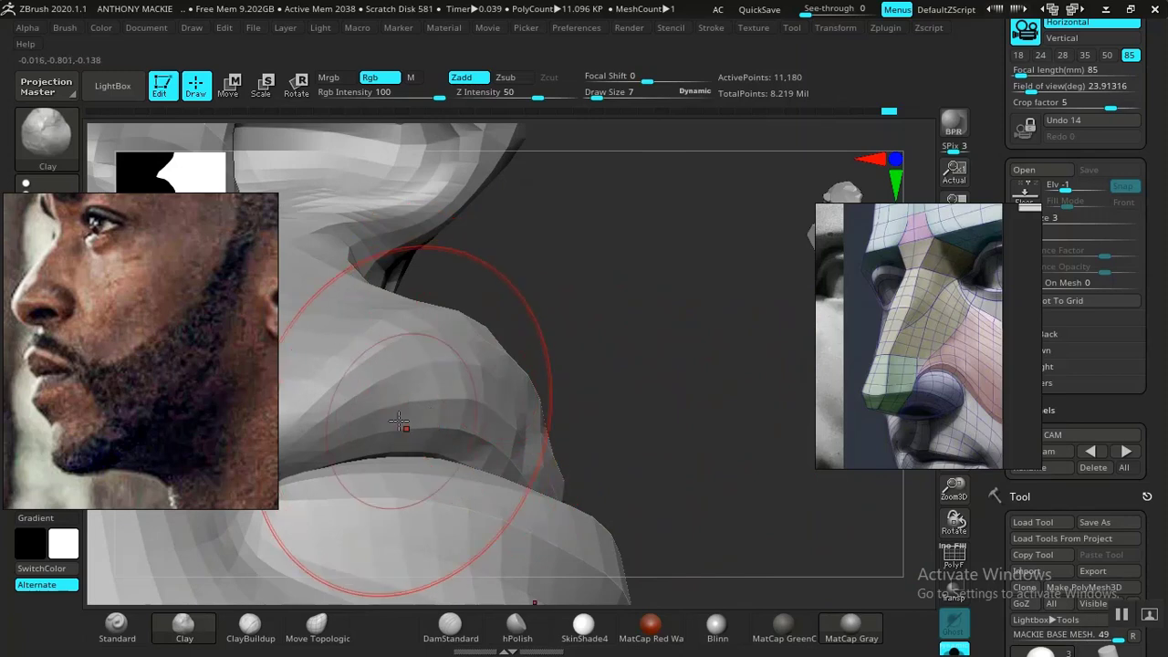
mouse_move(658, 451)
left_mouse_down()
mouse_move(643, 445)
mouse_move(665, 435)
mouse_move(550, 384)
left_mouse_up()
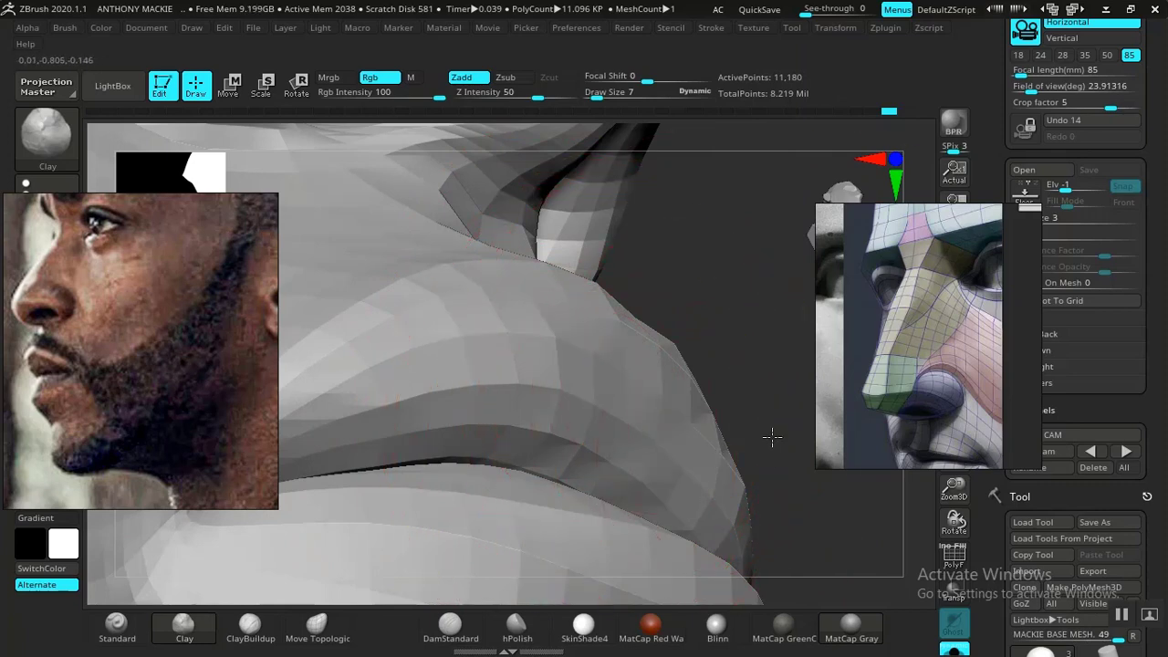
mouse_move(772, 433)
left_mouse_down()
mouse_move(706, 415)
mouse_move(626, 292)
mouse_move(524, 376)
left_mouse_up()
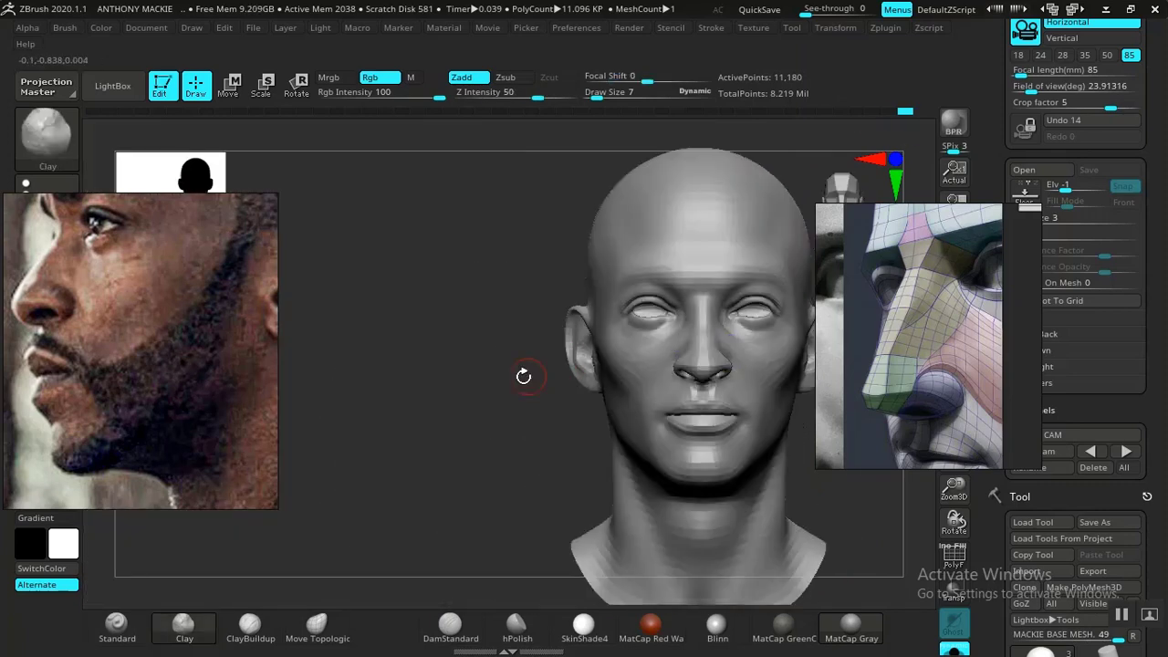
- Refine the upper lip's fullness and lower edge with the Clay brush at draw size 5, smoothing the surface between strokes
left_click_drag(732, 446, 470, 428, "alt")
key("space")
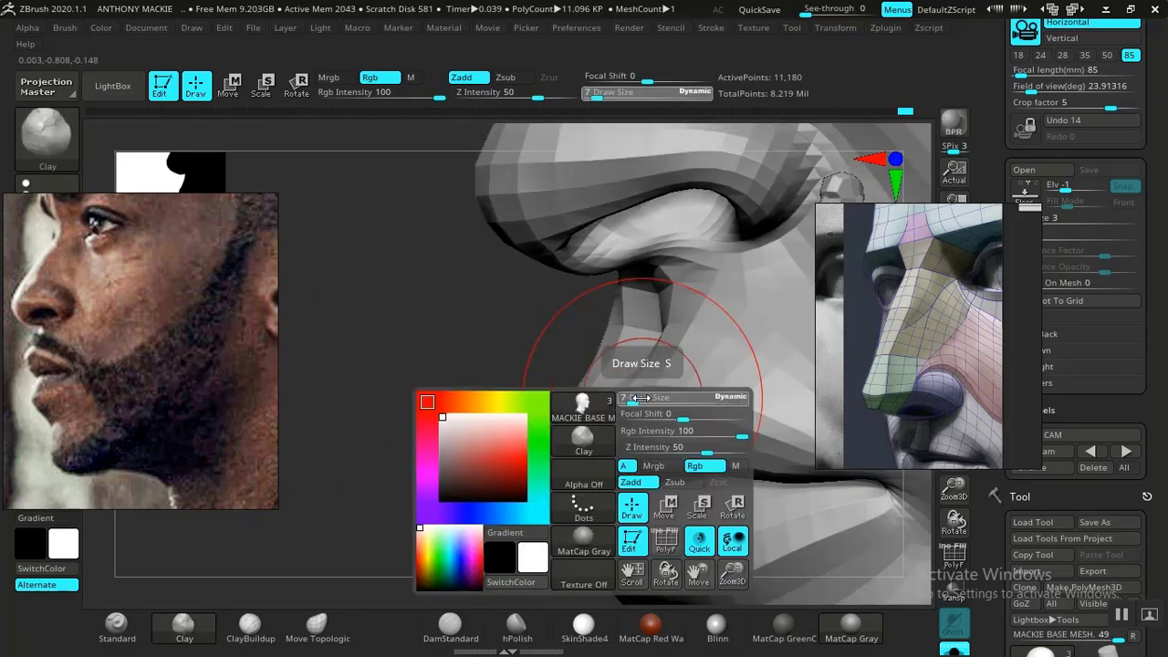
left_click_drag(630, 399, 625, 399)
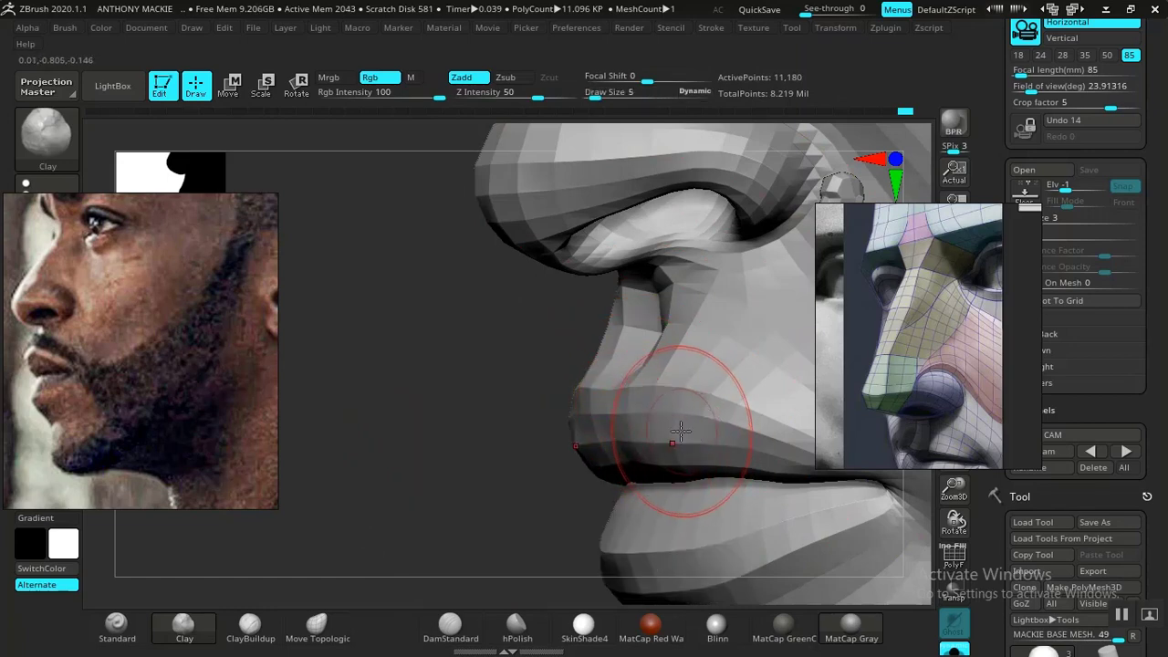
key("shift")
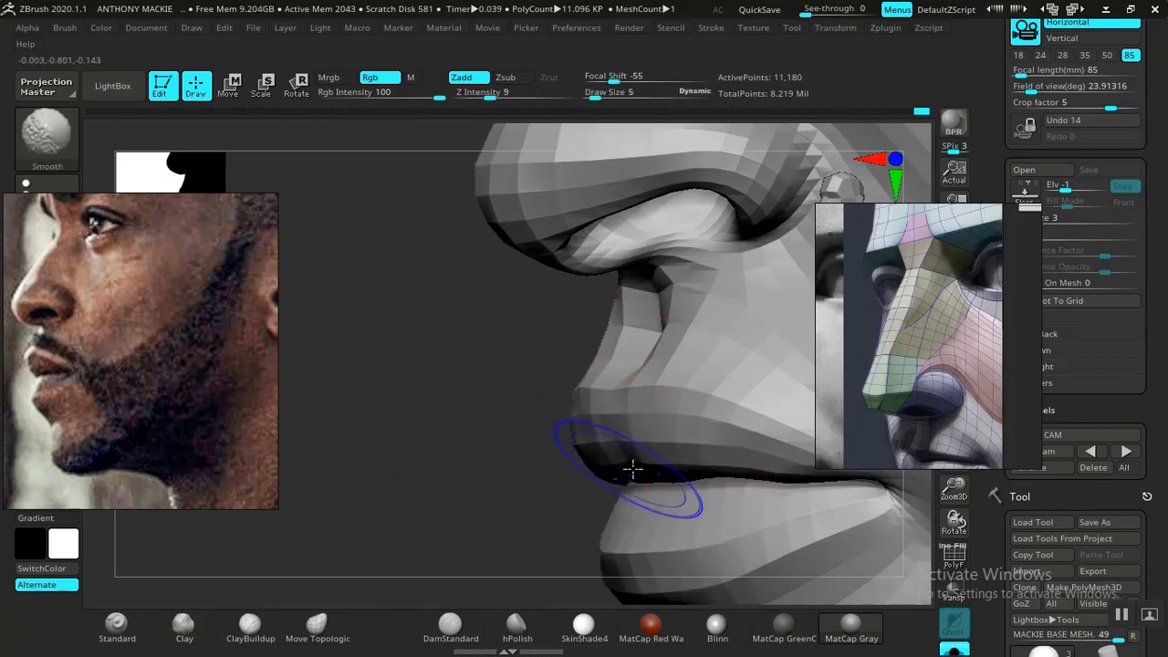
left_click_drag(438, 485, 488, 476, "alt")
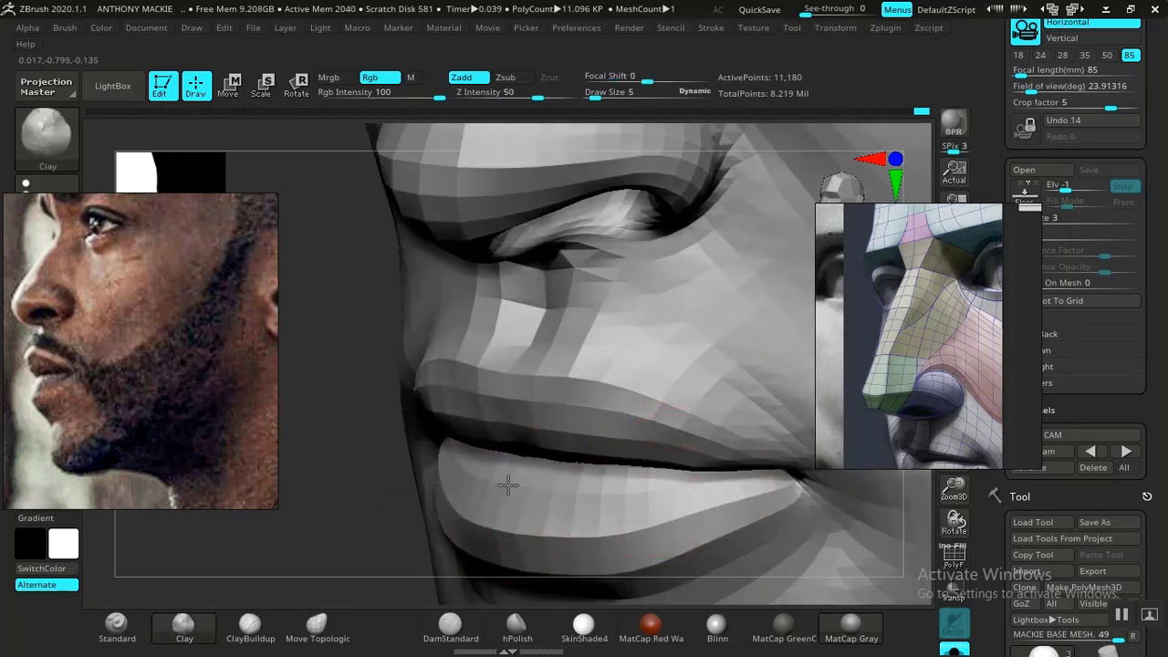
left_click_drag(359, 462, 655, 497)
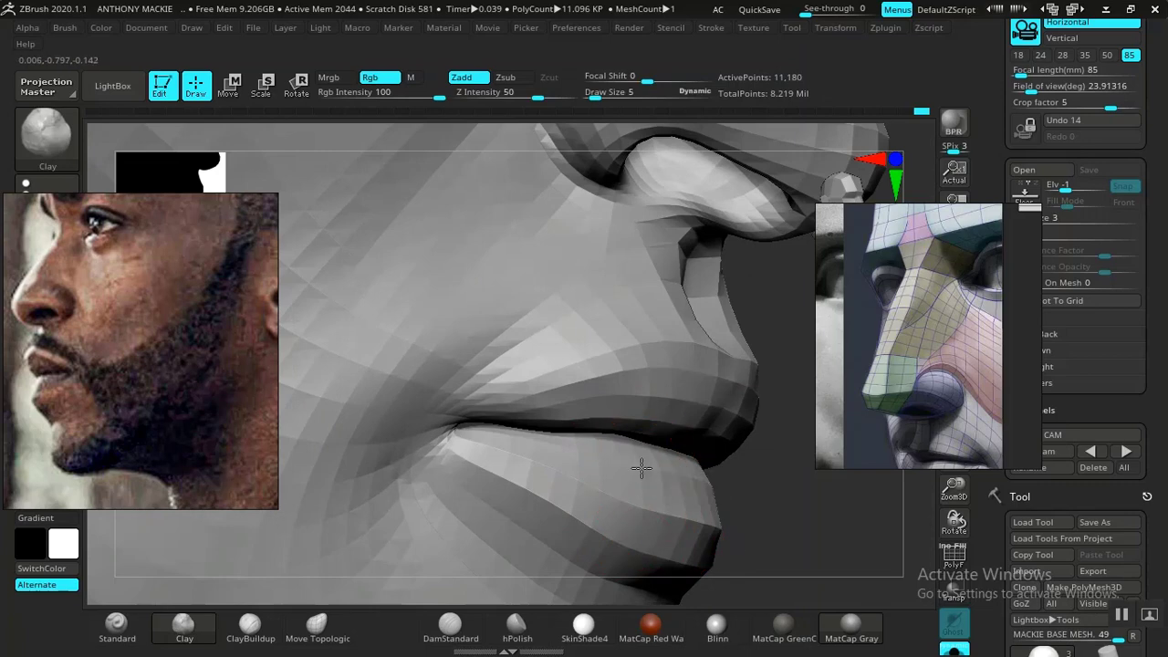
mouse_move(752, 441)
left_mouse_down()
mouse_move(787, 412)
mouse_move(666, 417)
left_mouse_up()
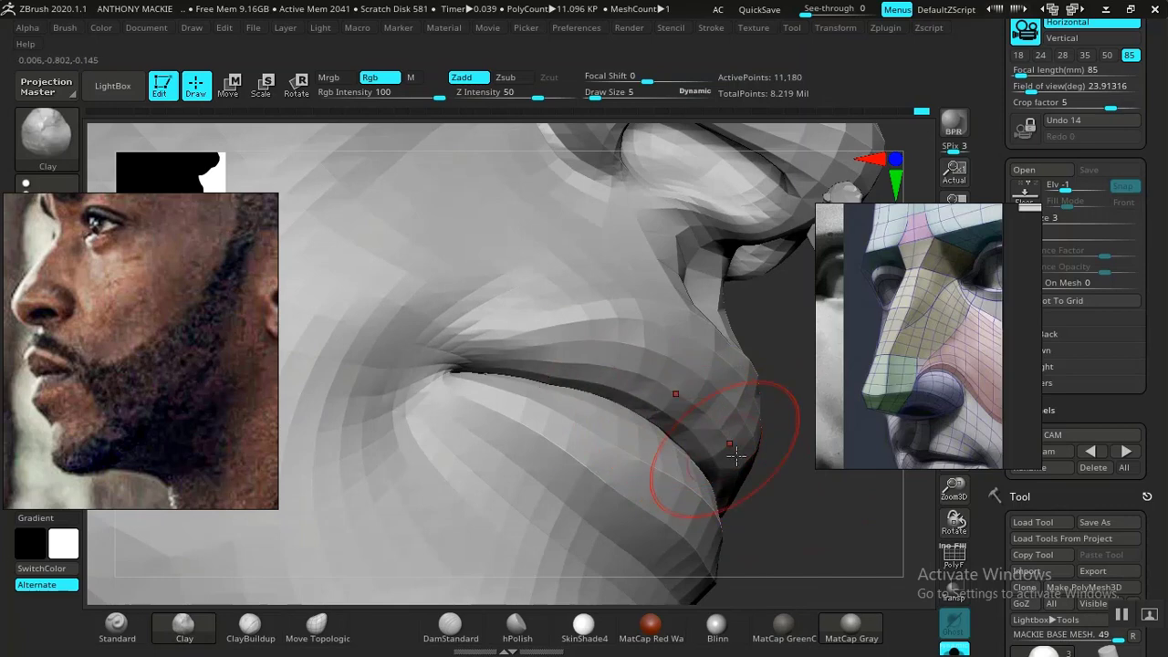
mouse_move(803, 494)
left_mouse_down()
mouse_move(793, 464)
mouse_move(771, 481)
mouse_move(474, 393)
mouse_move(405, 358)
left_mouse_up()
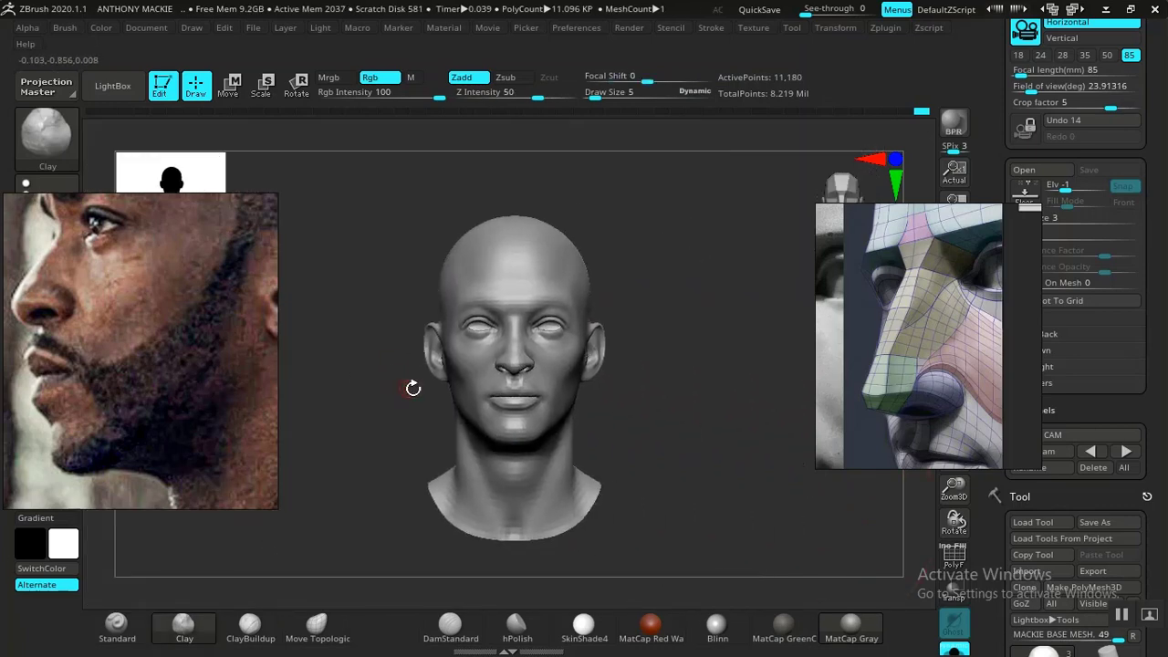
- Smooth the upper lip along the mouth line from the front and compare its profile with the side reference
mouse_move(730, 417)
left_mouse_down("alt")
mouse_move(748, 535)
mouse_move(378, 490)
mouse_move(338, 454)
mouse_move(336, 473)
left_mouse_up("alt")
key("shift")
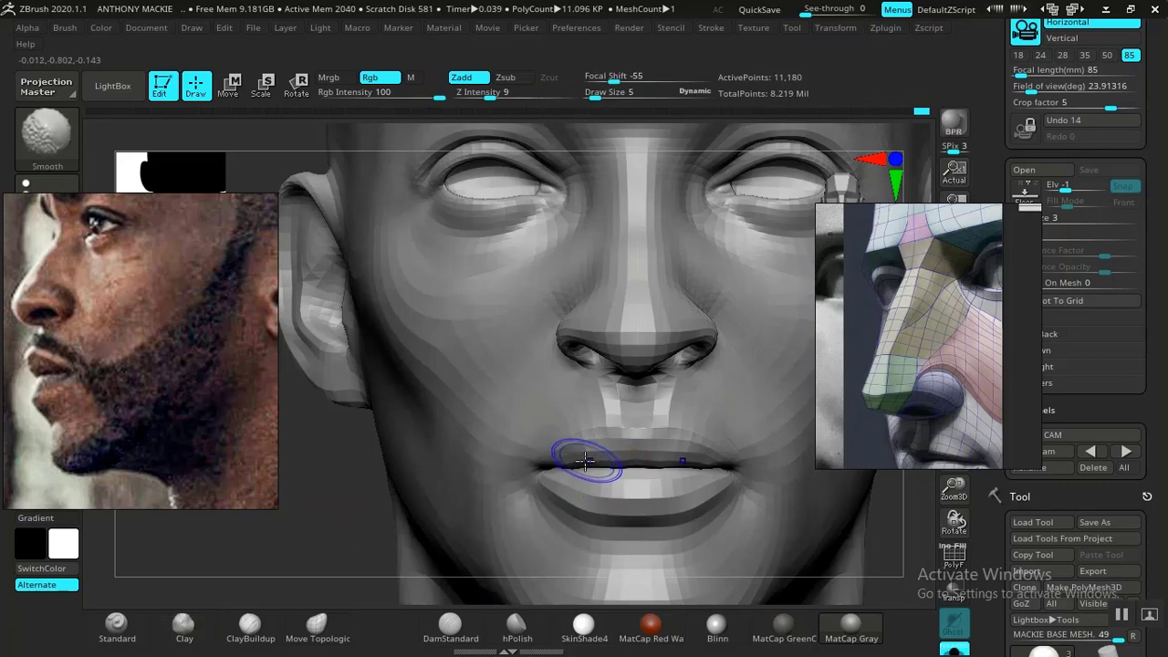
mouse_move(615, 442)
left_mouse_down("shift")
mouse_move(563, 462)
mouse_move(684, 462)
left_mouse_up("shift")
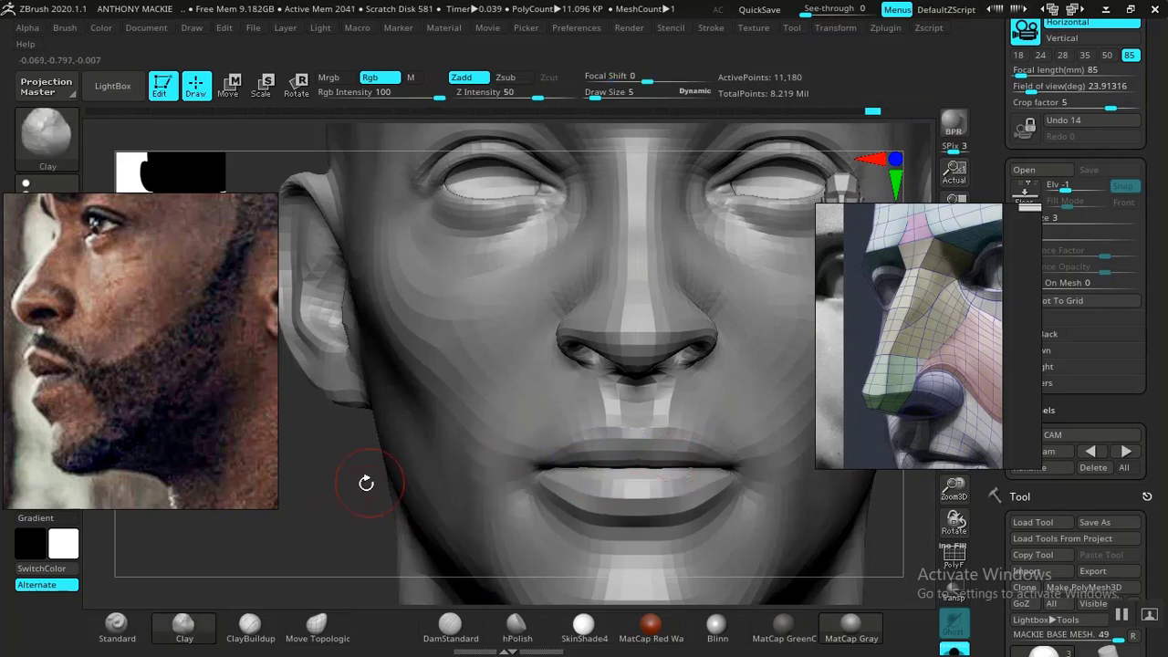
mouse_move(307, 499)
left_mouse_down()
mouse_move(238, 493)
mouse_move(219, 477)
left_mouse_up()
left_click_drag(401, 410, 369, 511, "alt")
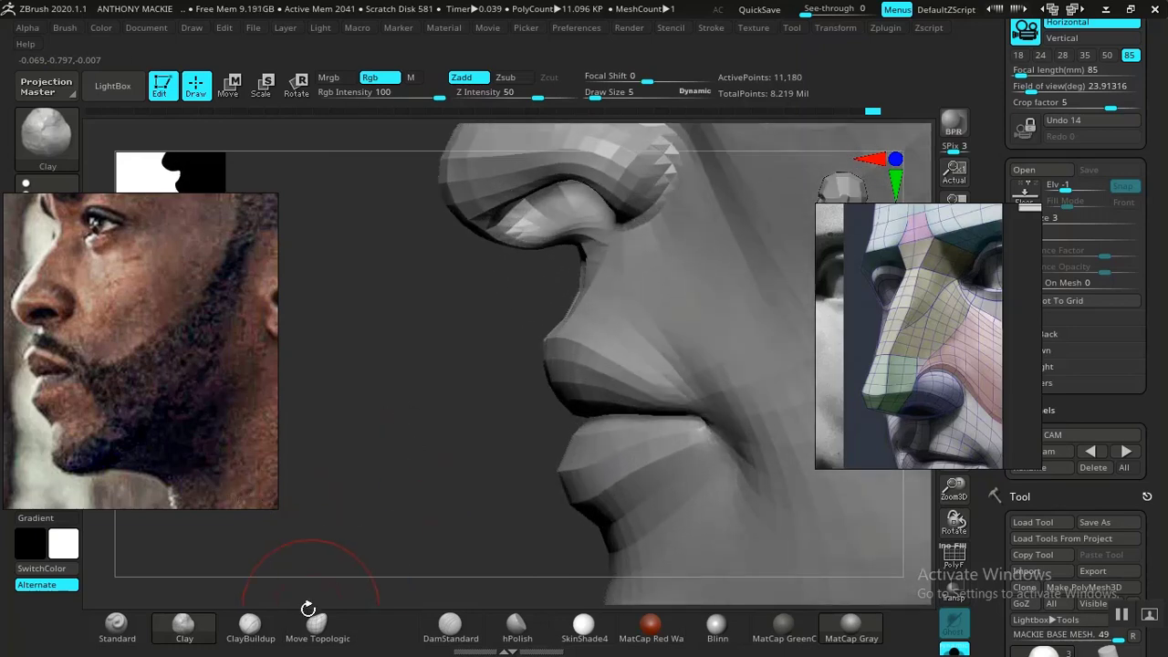
- Choose the Move Topological brush and mask the lower lip, chin and neck with a topological mask in Move mode
left_click(317, 628)
left_click_drag(424, 451, 537, 444, "shift")
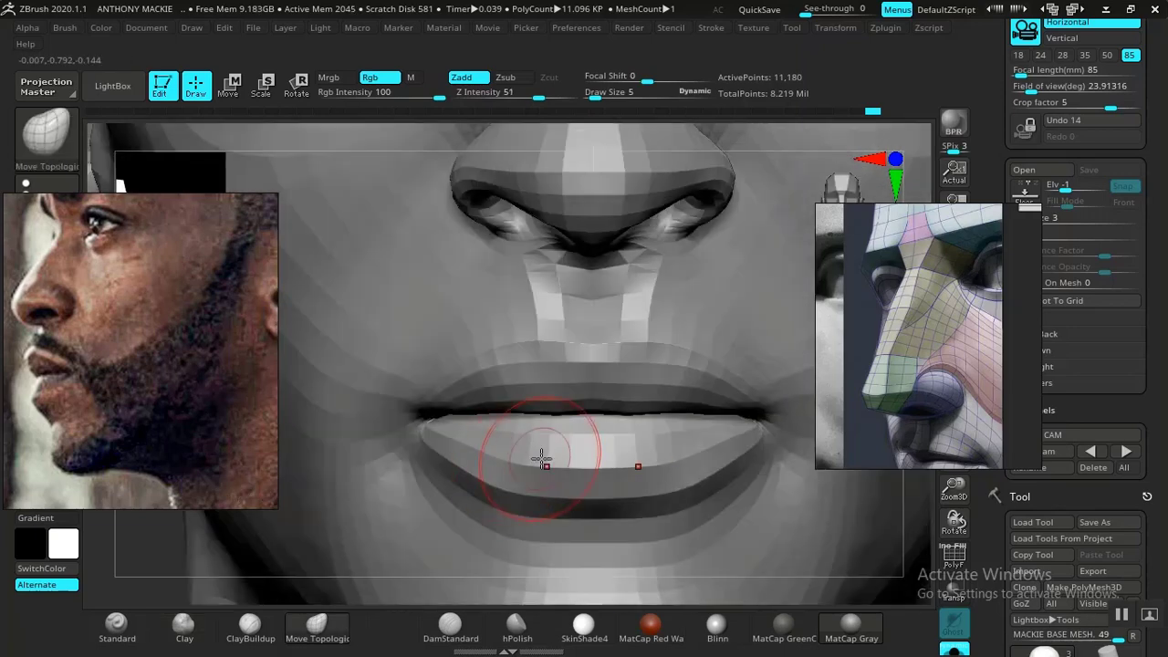
key("w")
left_click_drag(617, 503, 615, 438, "ctrl")
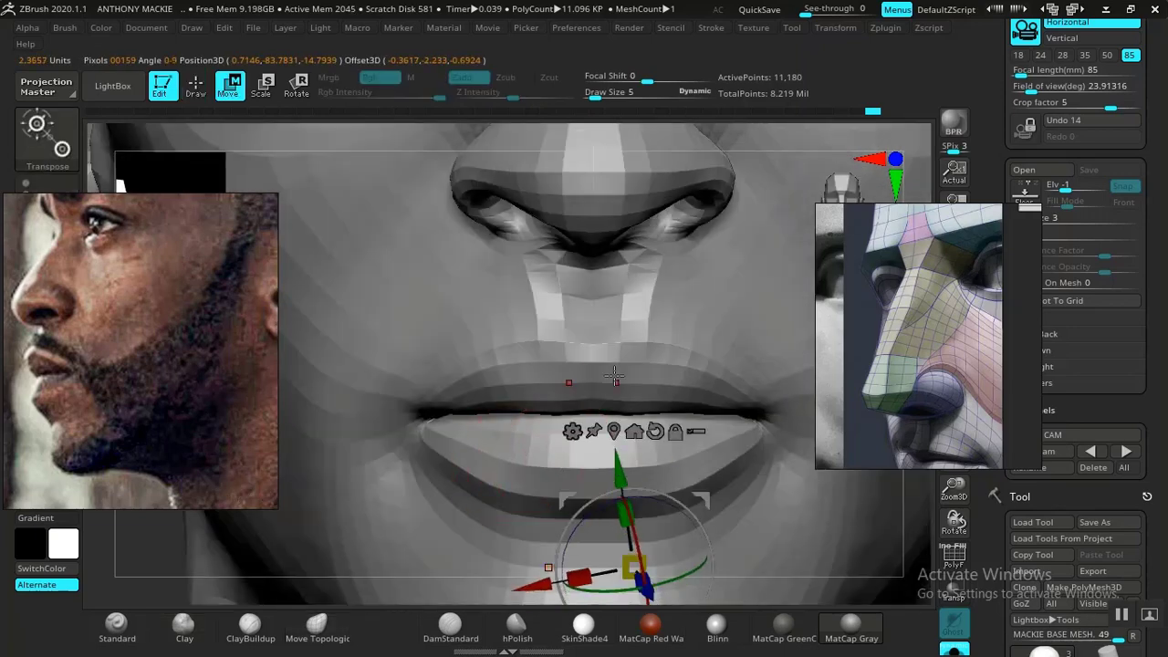
left_click_drag(606, 365, 599, 89, "ctrl")
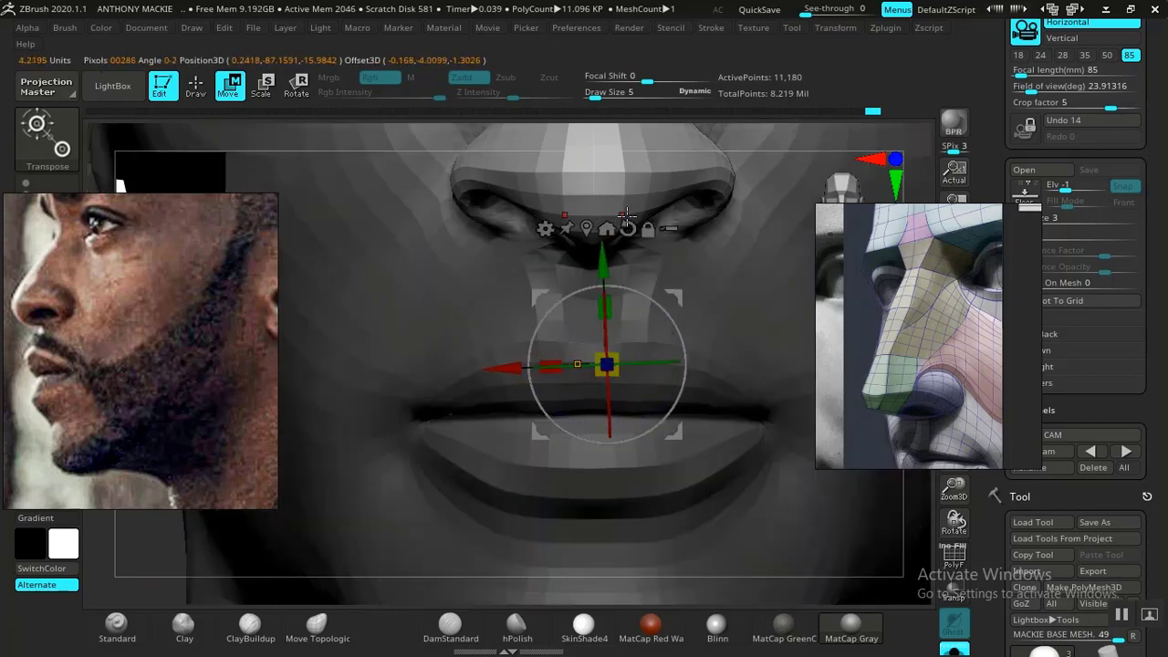
key("f")
left_click_drag(687, 429, 667, 444, "ctrl")
left_click_drag(505, 520, 545, 281, "ctrl")
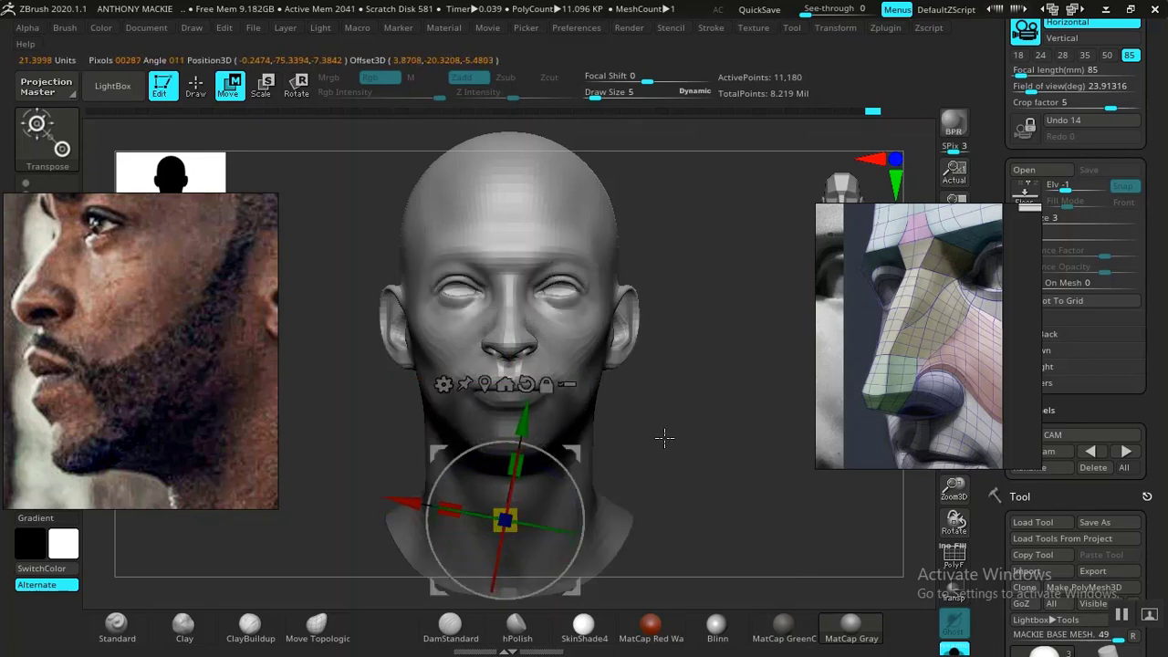
key("q")
left_click(707, 504, "ctrl")
right_click_drag(706, 508, 743, 406, "ctrl")
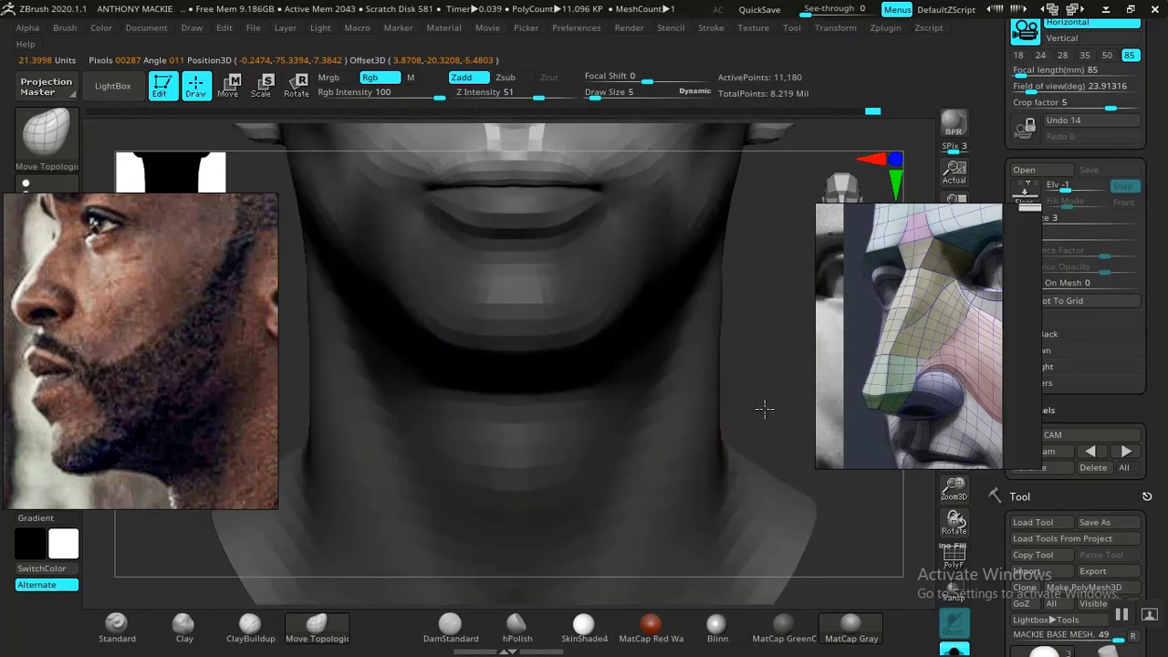
- Reshape the unmasked upper lip with the Move Topological brush at draw size 5 to match the profile reference, clearing the mask when done
left_click_drag(765, 409, 551, 463, "alt")
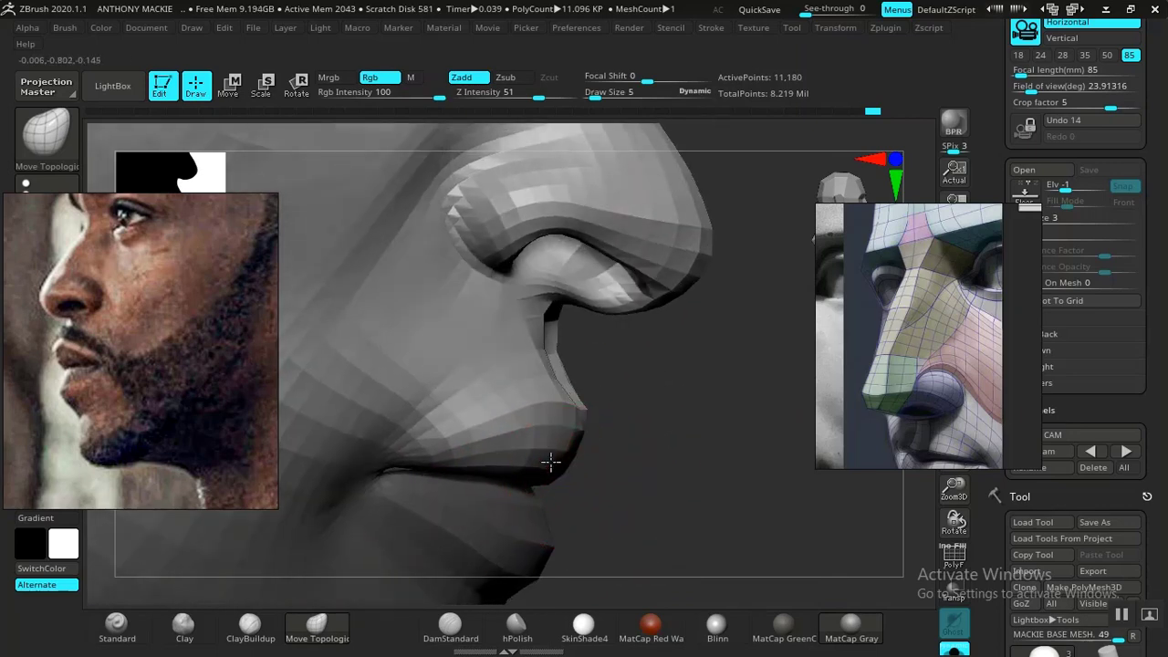
mouse_move(637, 484)
left_mouse_down()
mouse_move(593, 464)
mouse_move(477, 446)
mouse_move(477, 430)
mouse_move(644, 475)
mouse_move(521, 478)
mouse_move(563, 477)
left_mouse_up()
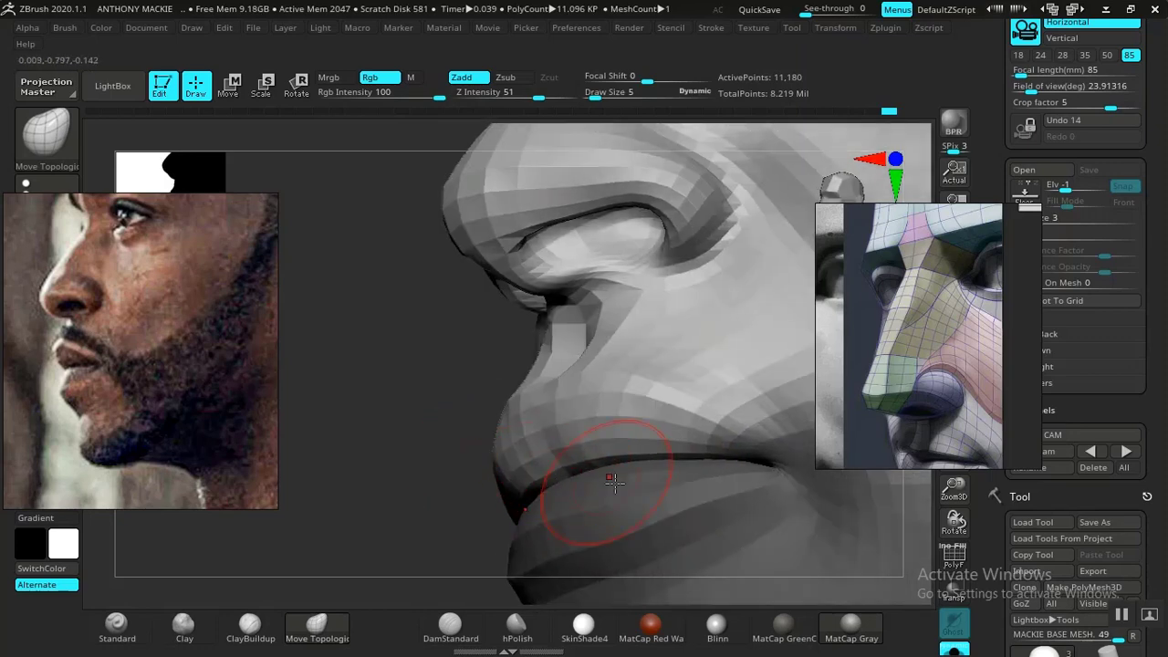
left_click_drag(356, 477, 448, 483)
left_click_drag(729, 476, 482, 453, "alt")
key("f")
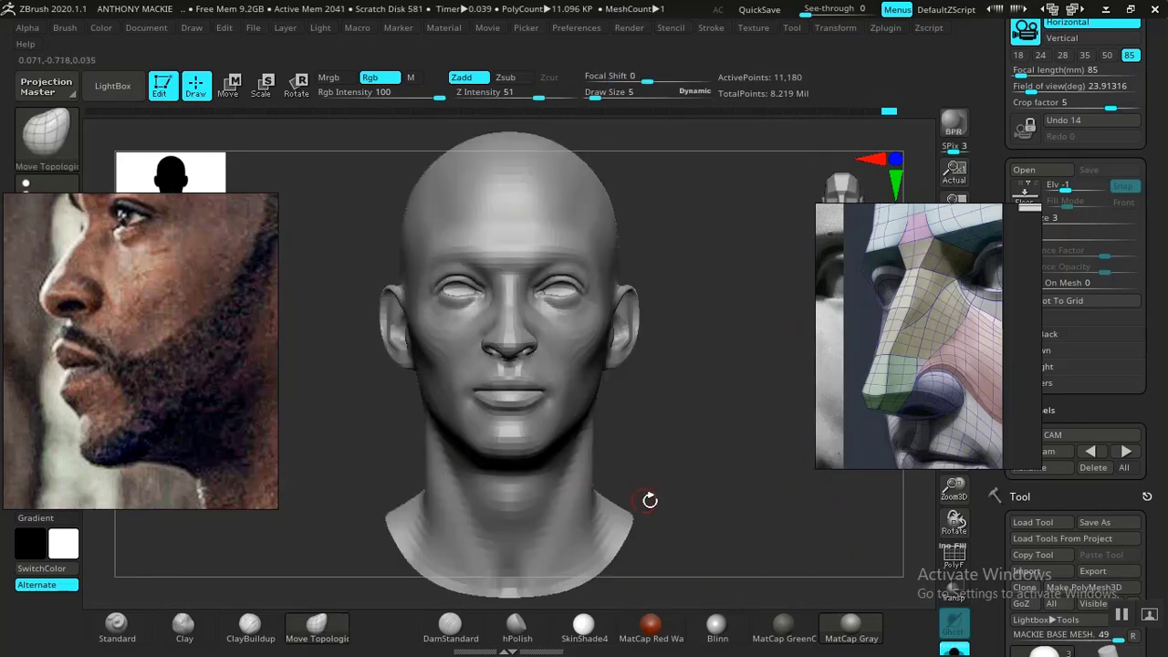
- Raise the mesh one subdivision level, then build up and smooth the upper lip with ClayBuildup at draw size 5 and Z Intensity 20
left_click_drag(711, 475, 729, 502, "alt")
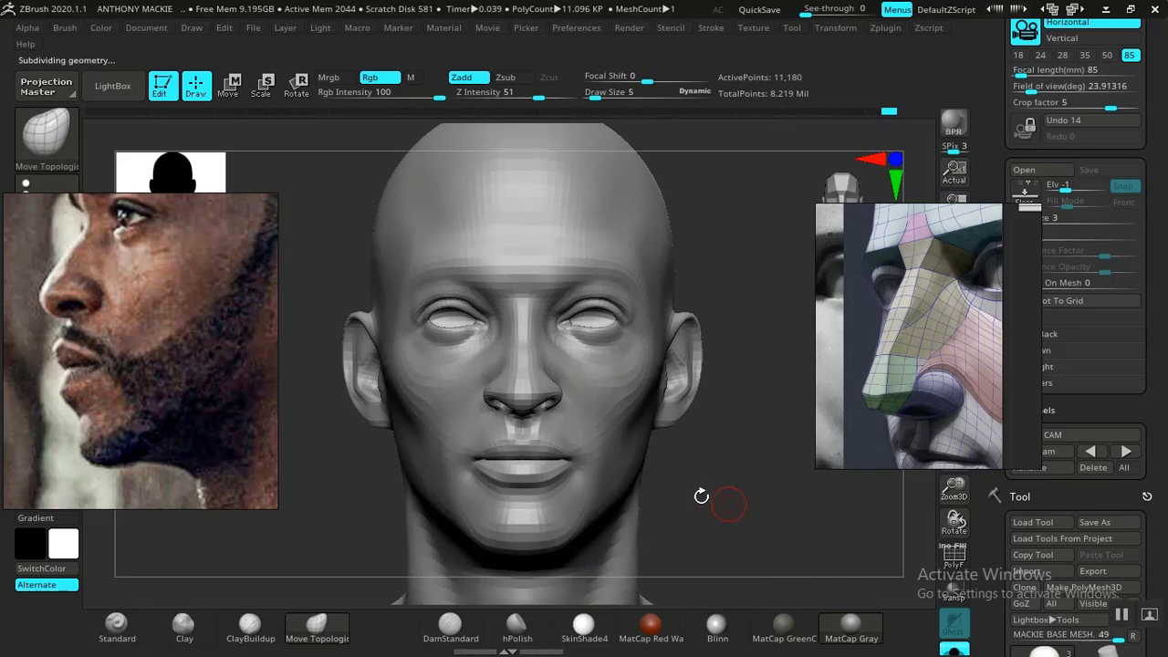
key("ctrl+d")
mouse_move(713, 499)
left_mouse_down("alt")
mouse_move(761, 560)
mouse_move(897, 529)
mouse_move(893, 517)
mouse_move(660, 464)
mouse_move(691, 451)
mouse_move(707, 480)
mouse_move(758, 504)
mouse_move(829, 501)
mouse_move(570, 461)
mouse_move(776, 499)
mouse_move(754, 474)
left_mouse_up("alt")
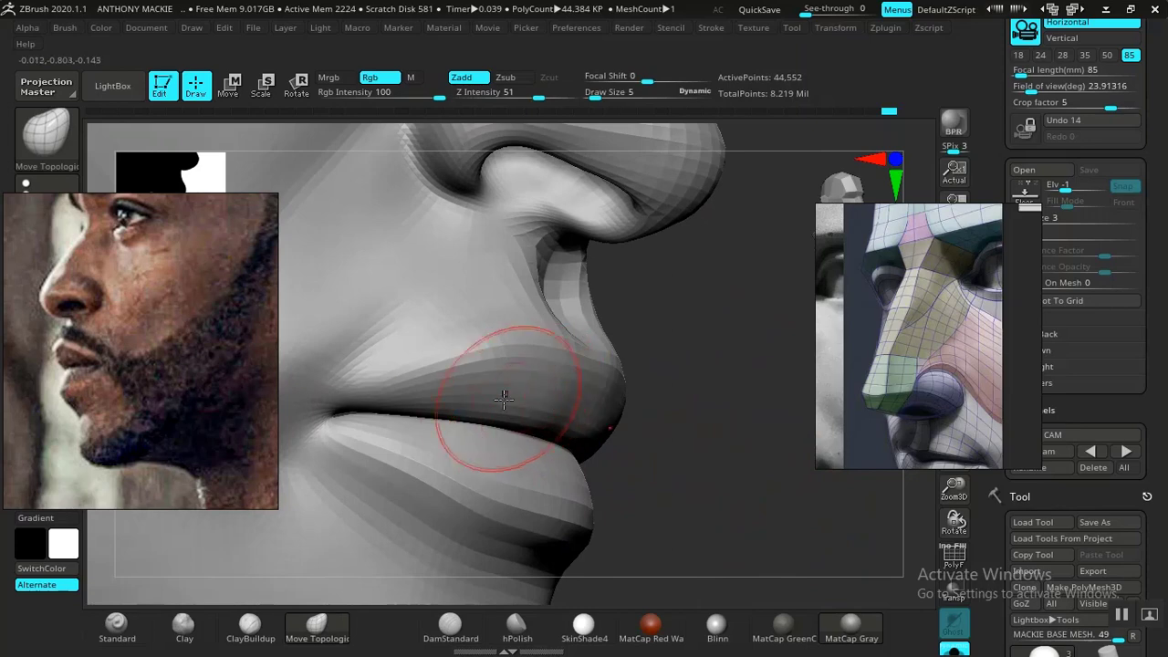
left_click(251, 626)
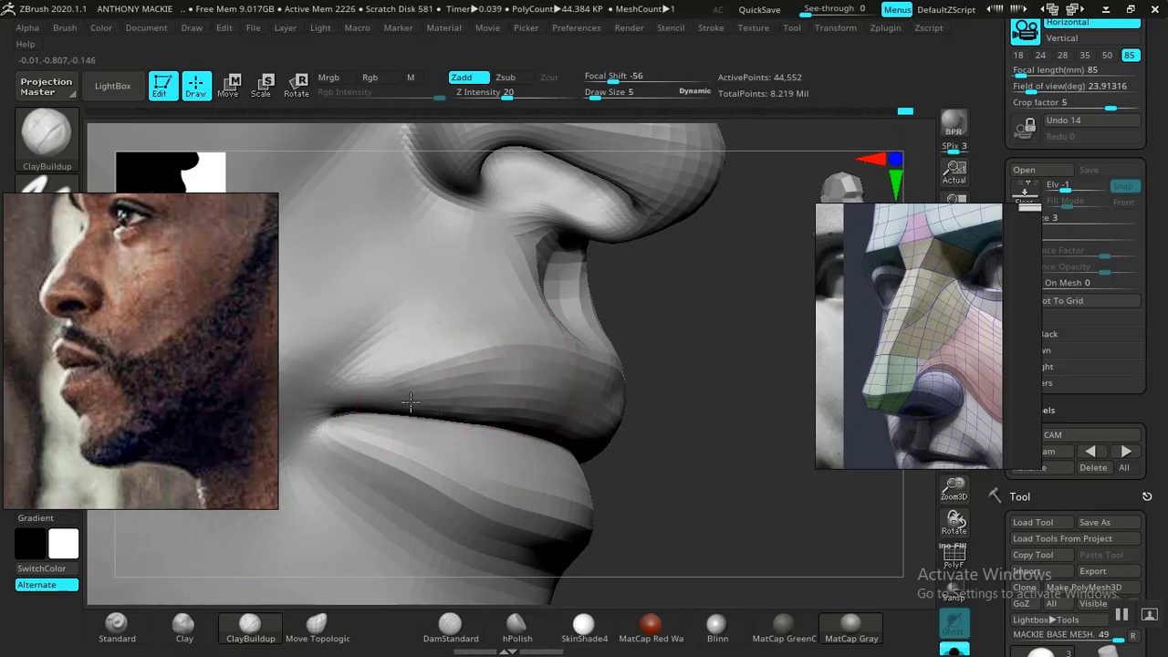
left_click_drag(673, 448, 684, 454)
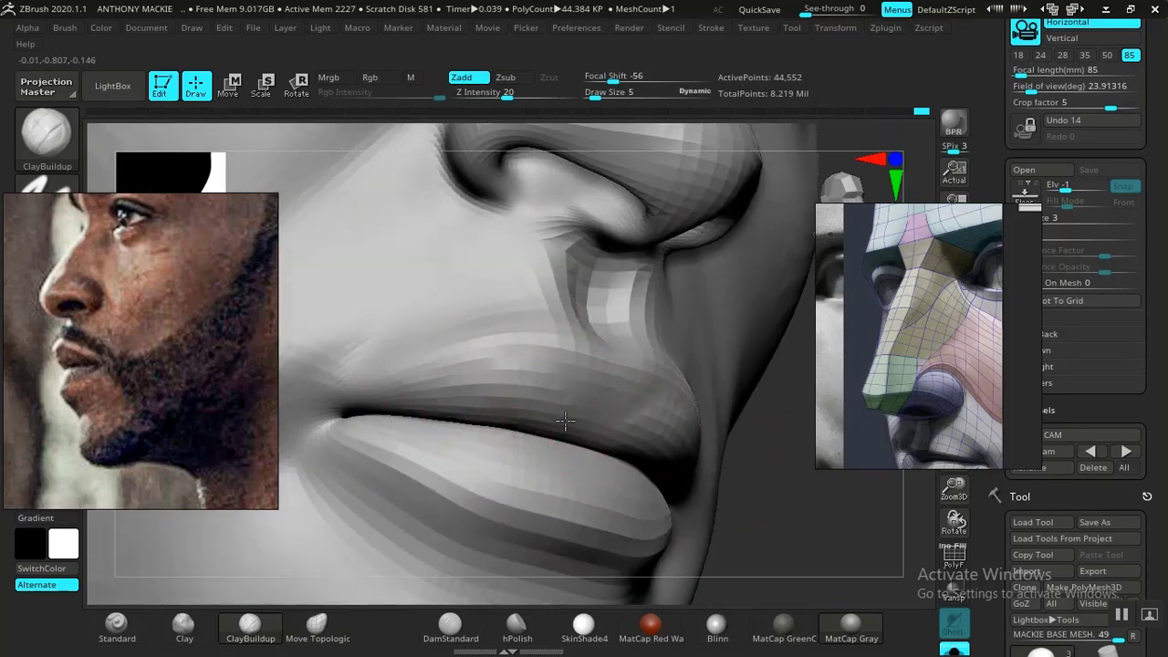
key("shift")
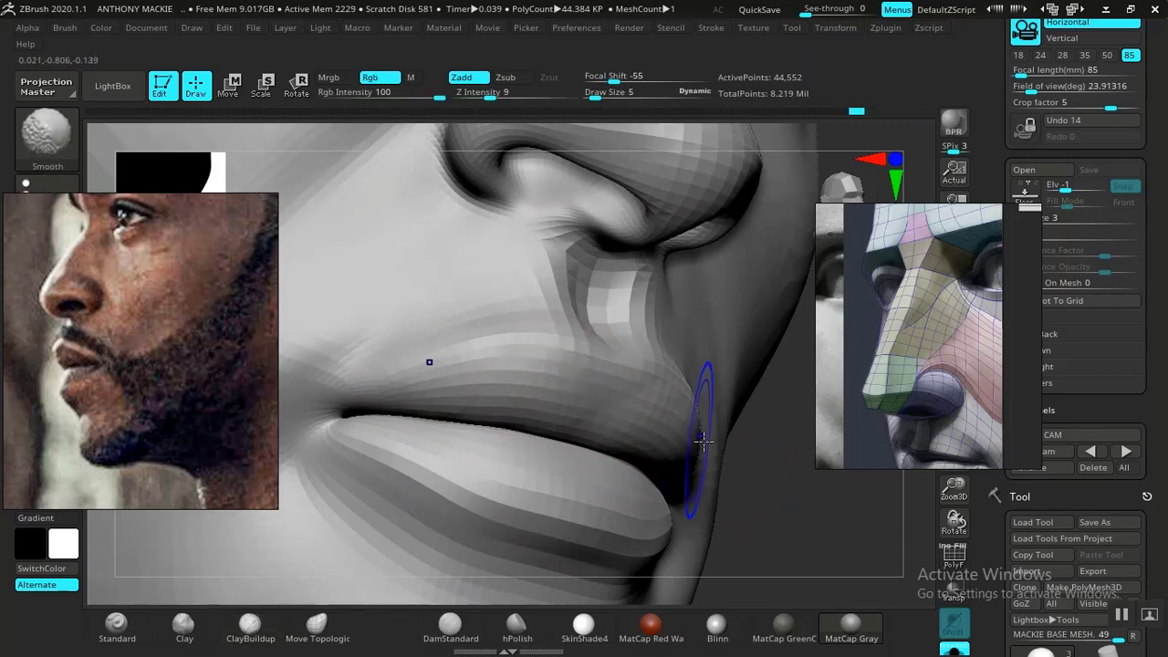
left_click_drag(817, 544, 794, 488, "alt")
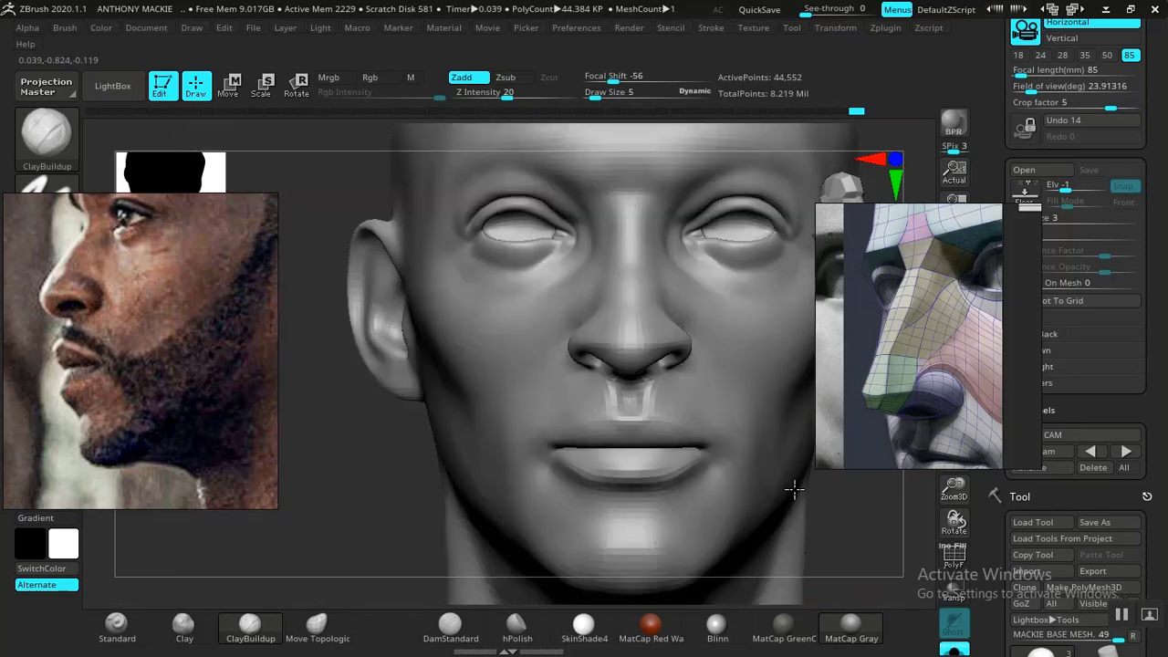
- Define the upper lip's border beneath the philtrum with the Standard brush at draw size 3 and Z Intensity 11
left_click_drag(379, 436, 370, 488, "alt")
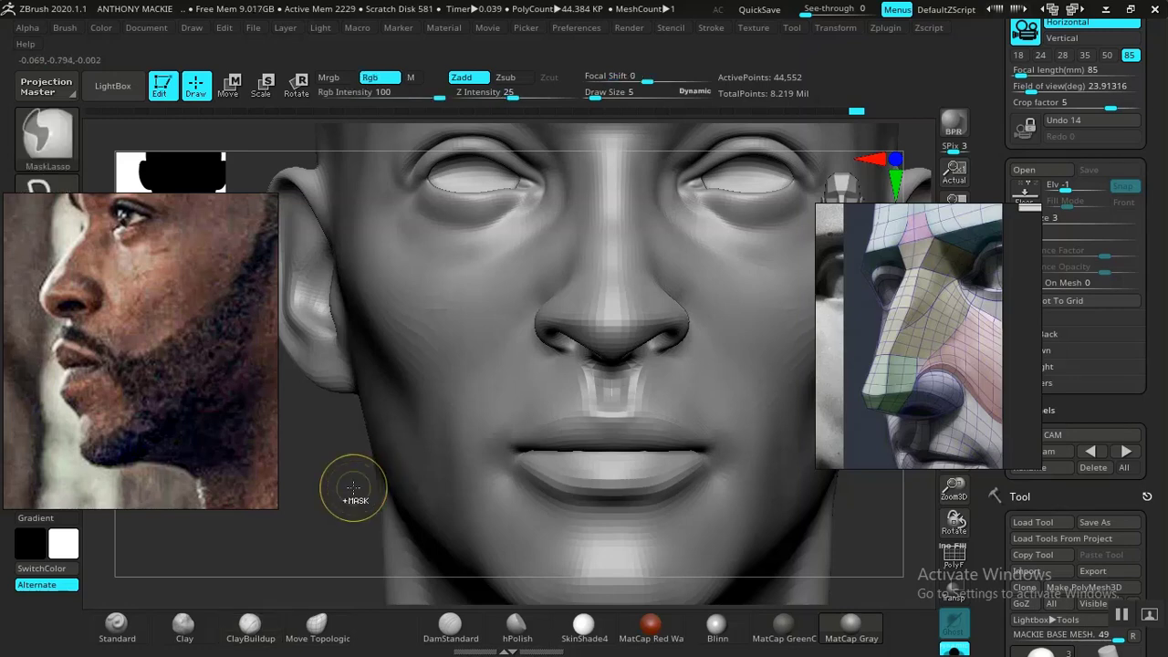
mouse_move(323, 521)
left_mouse_down()
mouse_move(325, 445)
mouse_move(401, 471)
left_mouse_up()
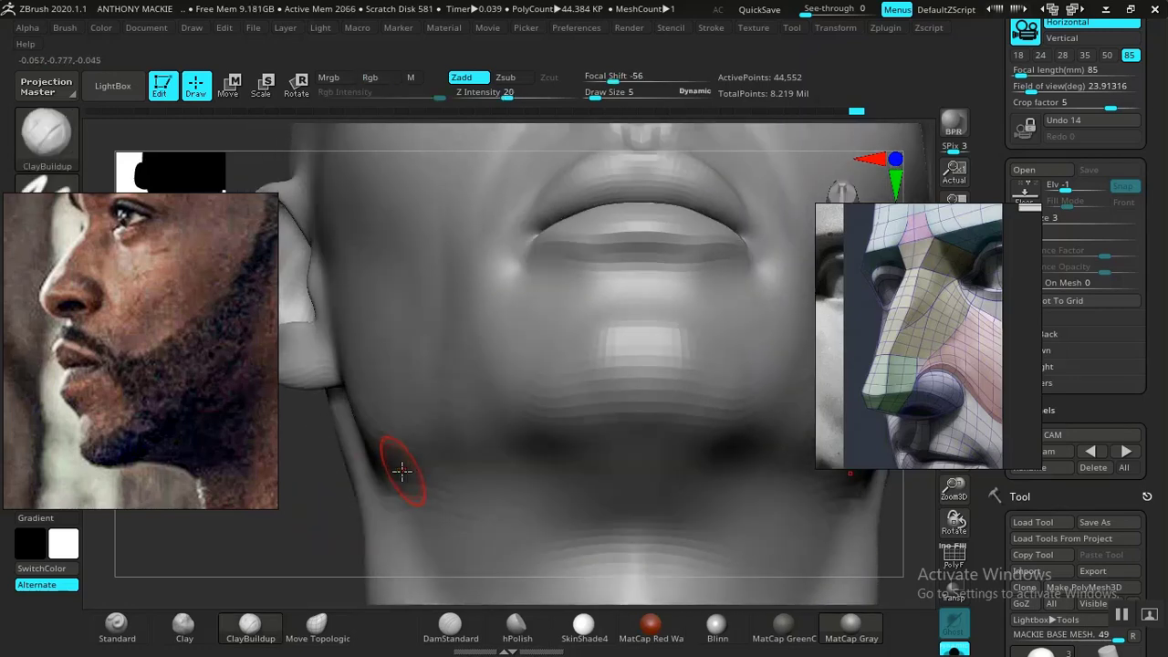
mouse_move(319, 531)
left_mouse_down()
mouse_move(391, 553)
mouse_move(420, 548)
left_mouse_up()
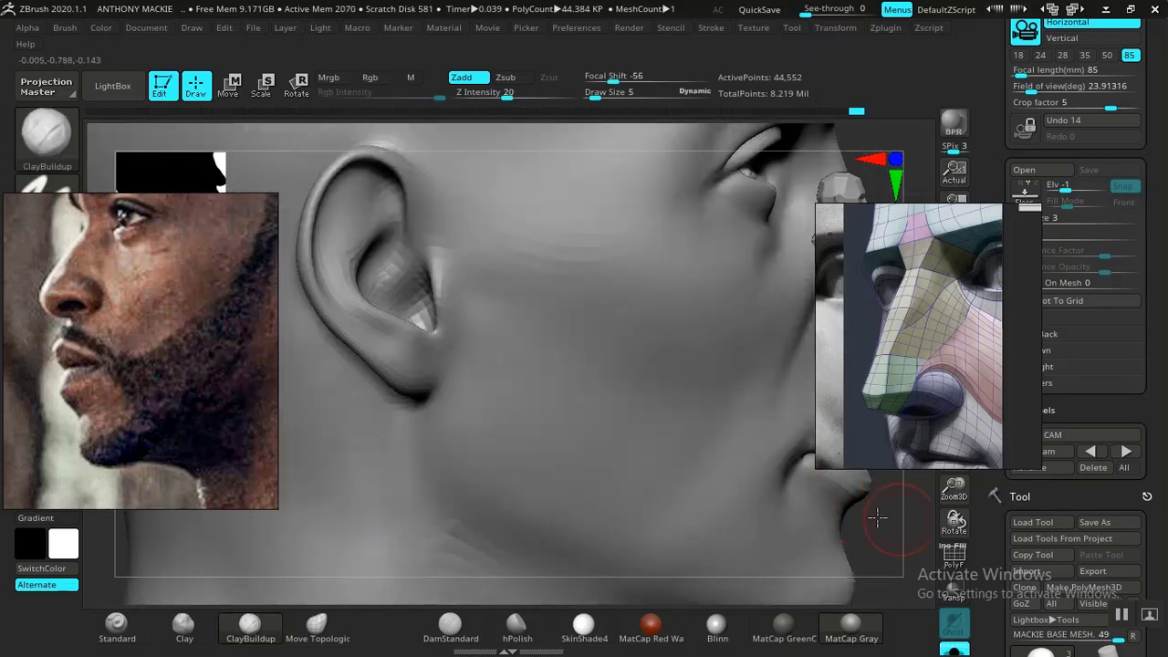
mouse_move(877, 517)
left_mouse_down()
mouse_move(597, 447)
mouse_move(602, 482)
mouse_move(756, 454)
mouse_move(699, 456)
mouse_move(639, 438)
left_mouse_up()
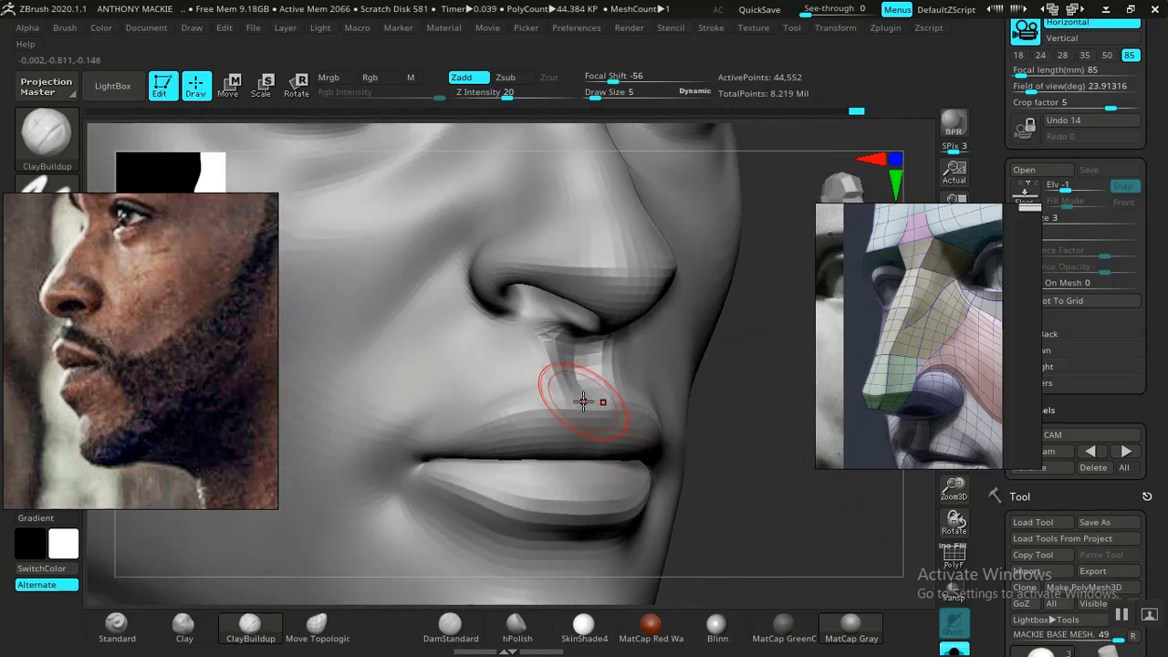
mouse_move(756, 474)
left_mouse_down()
mouse_move(487, 386)
mouse_move(514, 398)
left_mouse_up()
left_click(116, 626)
key("space")
left_click_drag(785, 508, 653, 472)
left_click_drag(744, 502, 904, 537)
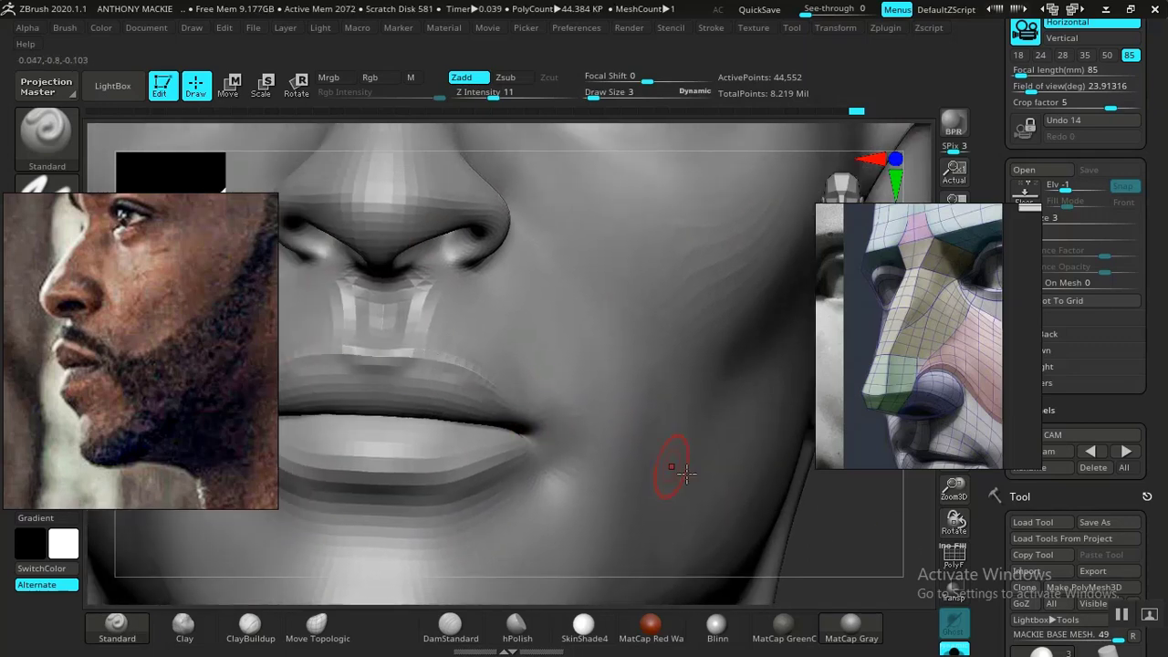
left_click_drag(878, 539, 692, 563)
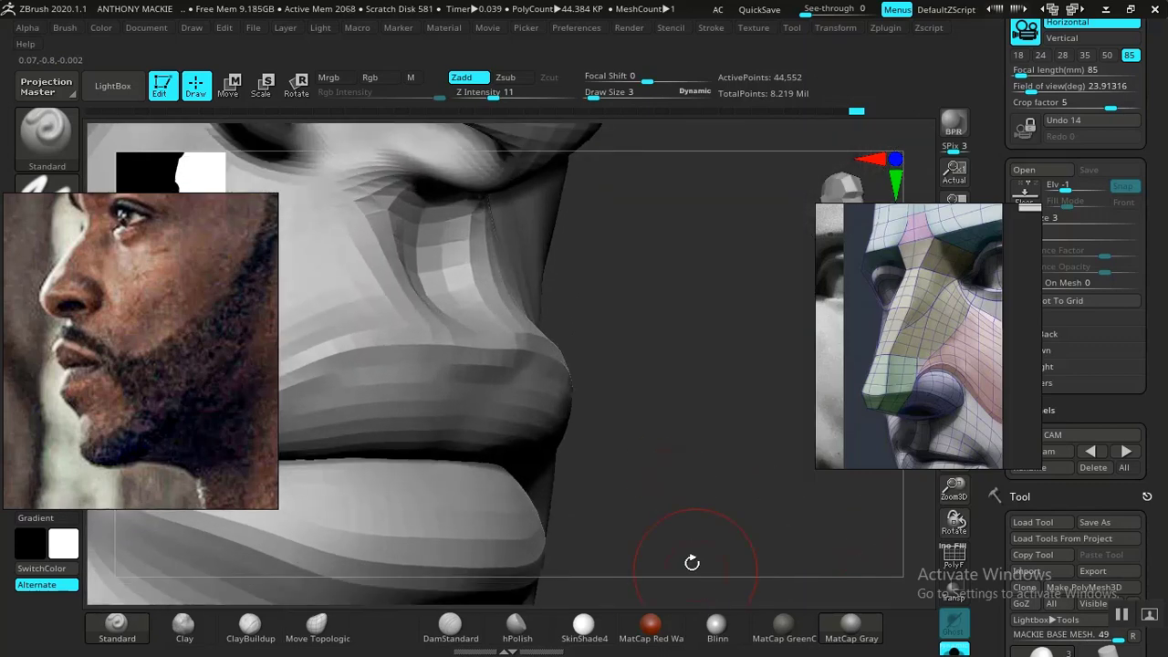
- Refine the cupid's bow at the base of the philtrum with the Move Topological brush at draw size 3, then frame the whole head
left_click(319, 628)
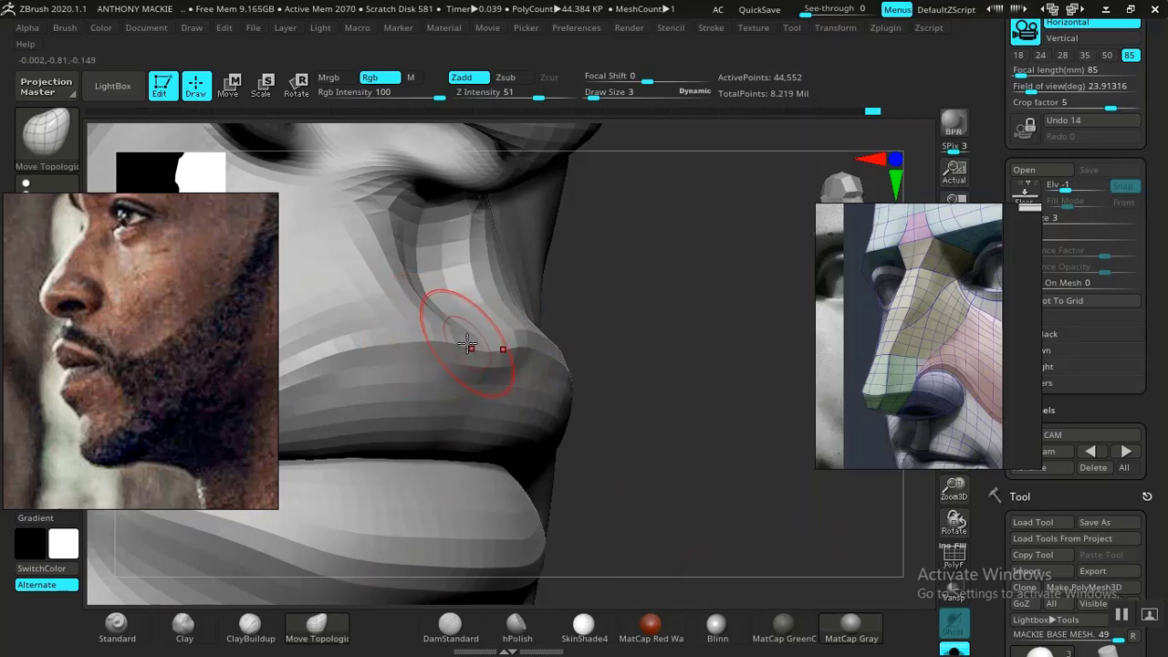
left_click_drag(715, 475, 773, 492)
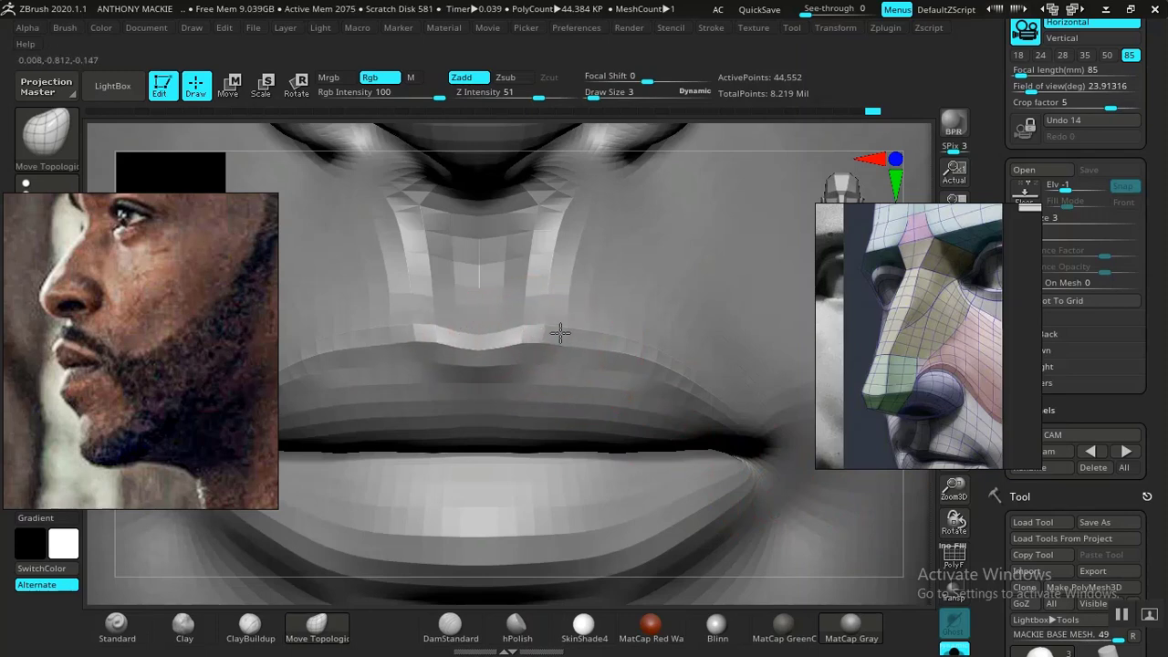
left_click_drag(484, 344, 545, 375)
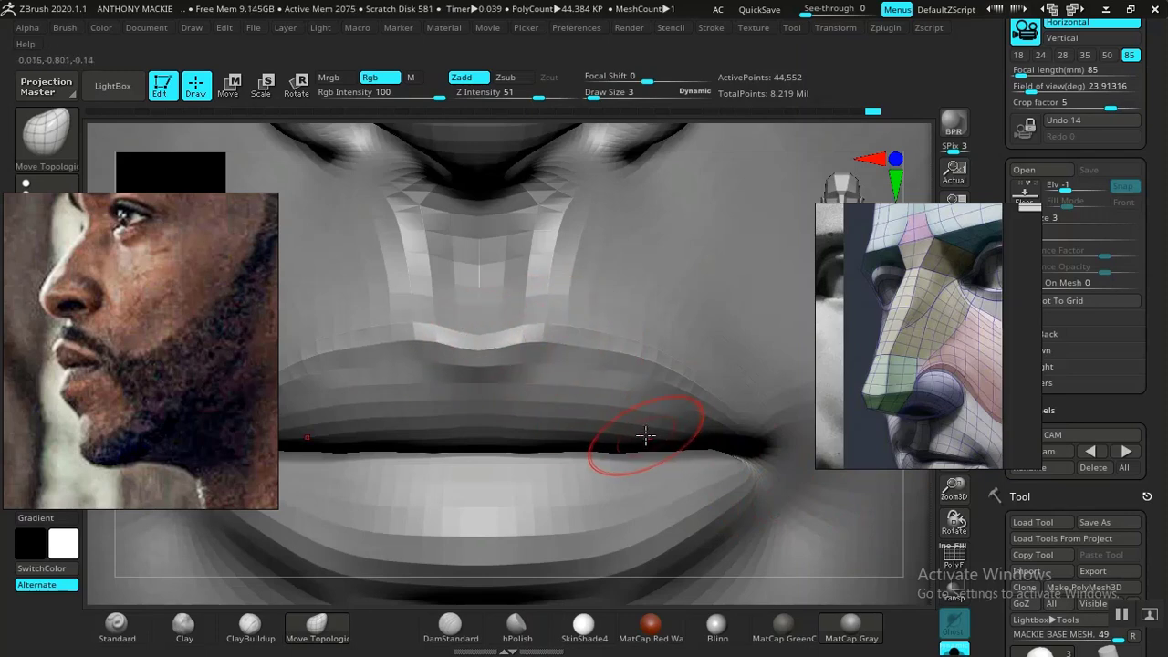
key("f")
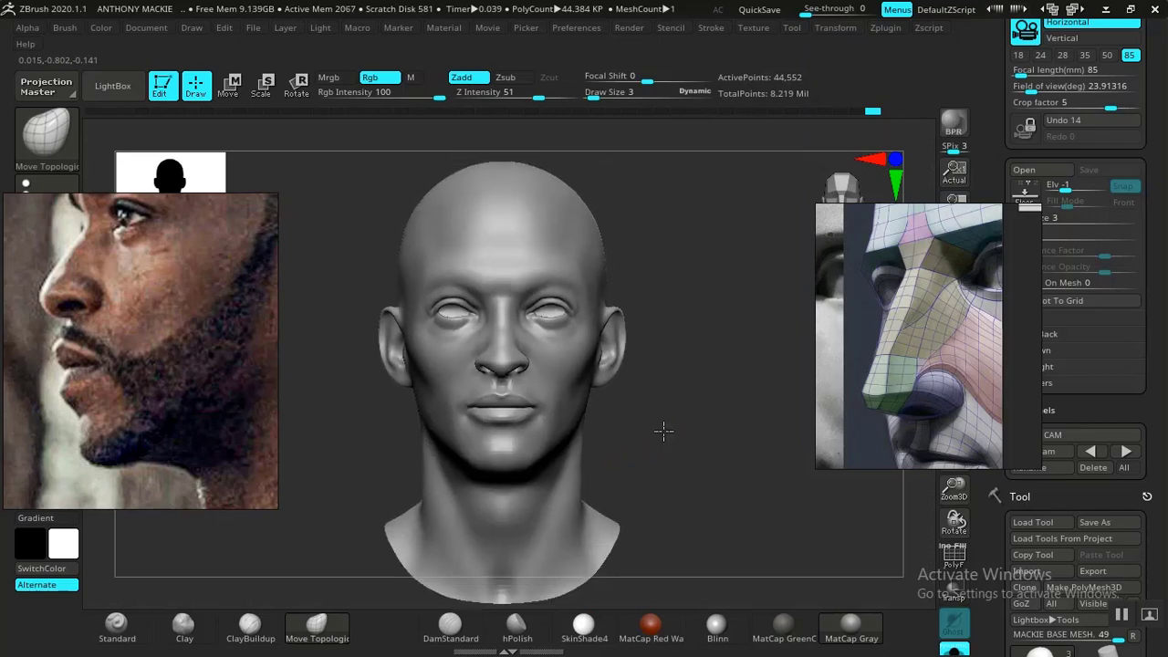